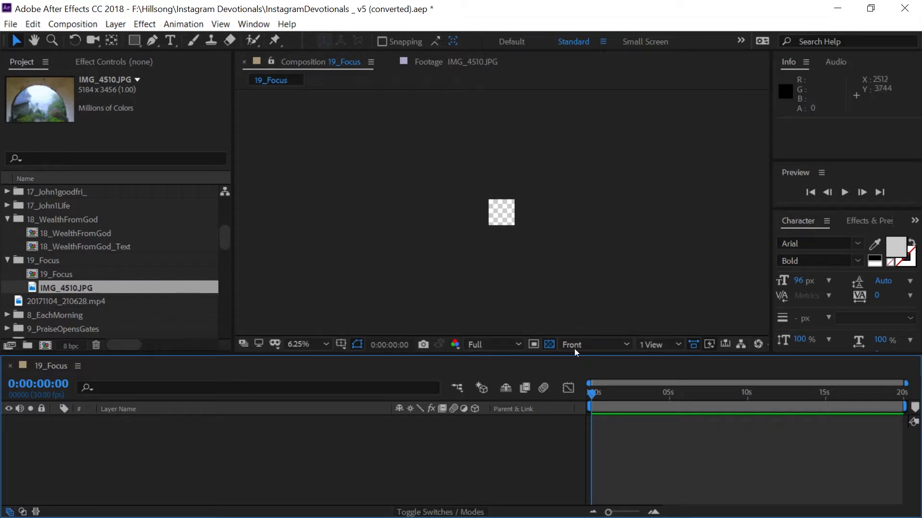
# - Check the composition settings of the empty 19_Focus composition without changing them
pyautogui.scroll(2, 527, 236)
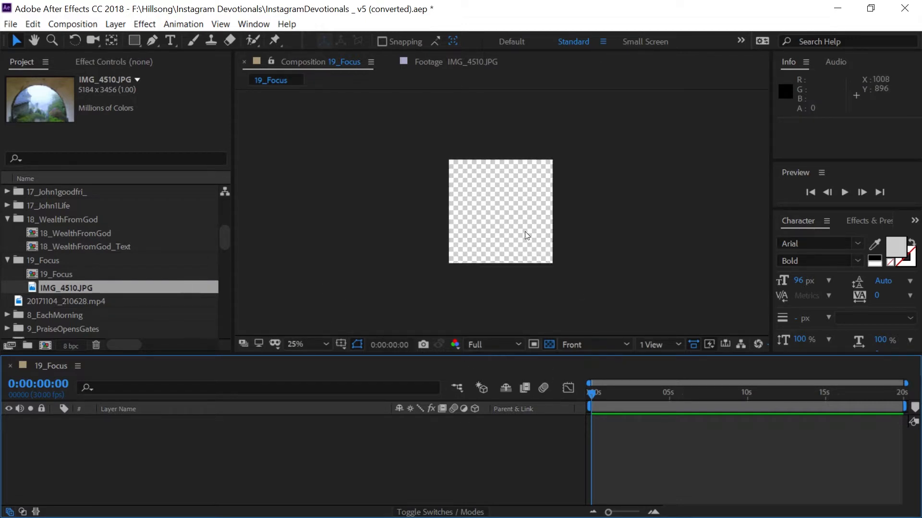
pyautogui.scroll(1, 527, 235)
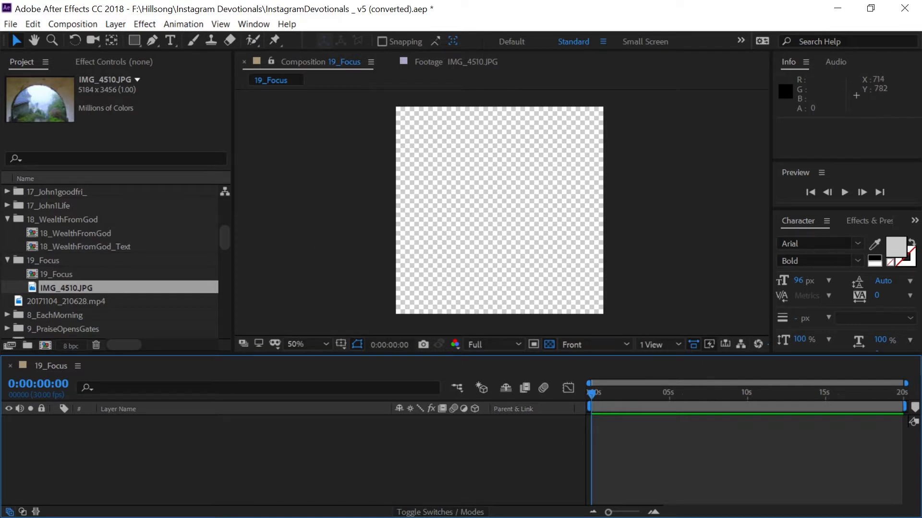
pyautogui.hotkey('ctrl', 'k')
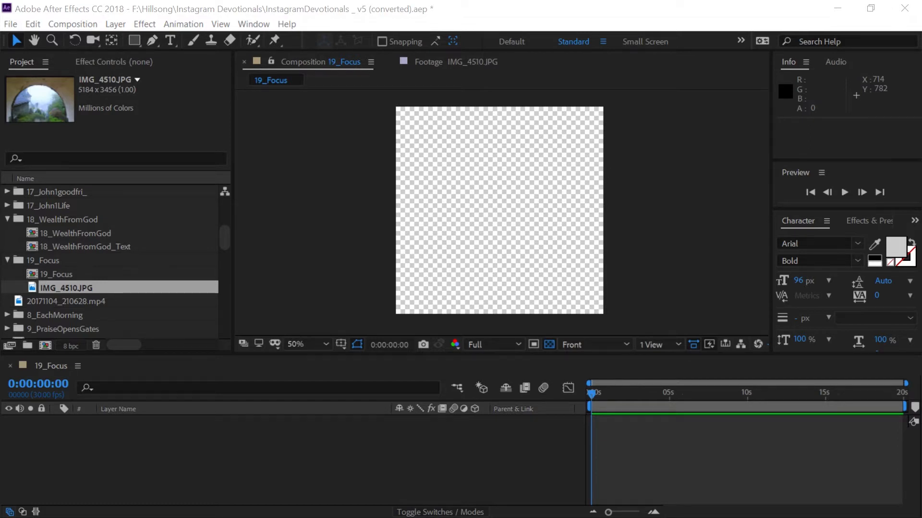
pyautogui.press('Escape')
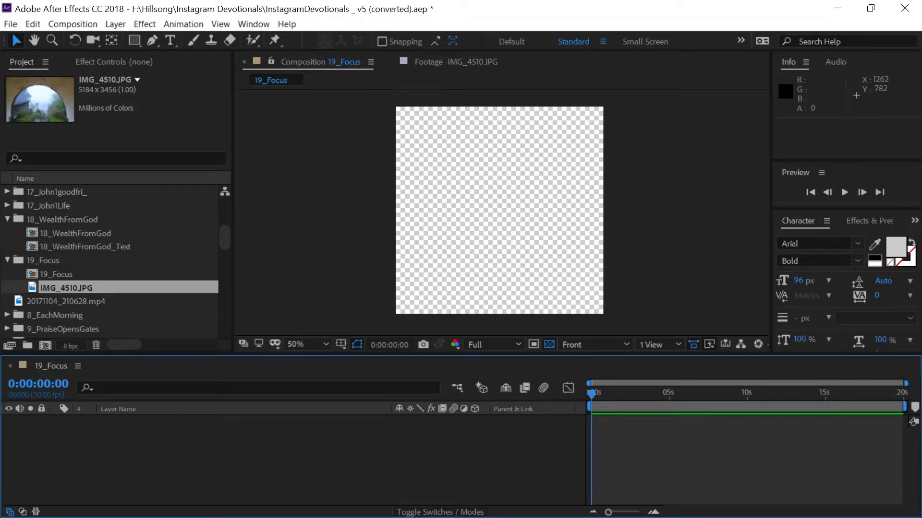
# - Switch to Creative Cloud, view its list of apps, and close the window again
pyautogui.hotkey('alt', 'Tab')
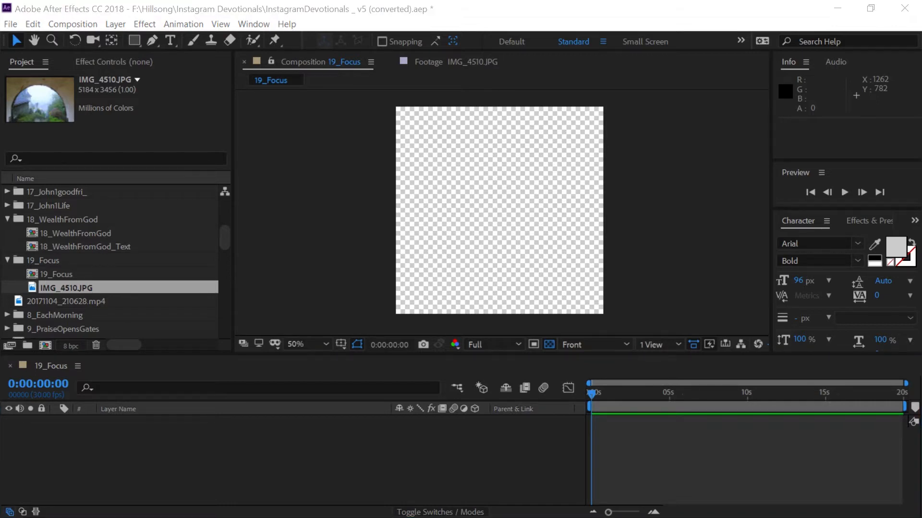
pyautogui.moveTo(921, 33); pyautogui.dragTo(387, 13)
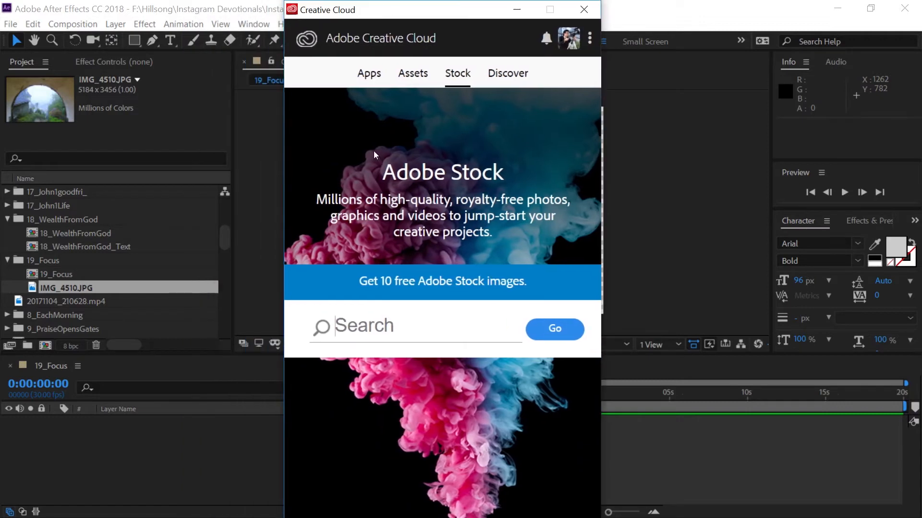
pyautogui.click(363, 75)
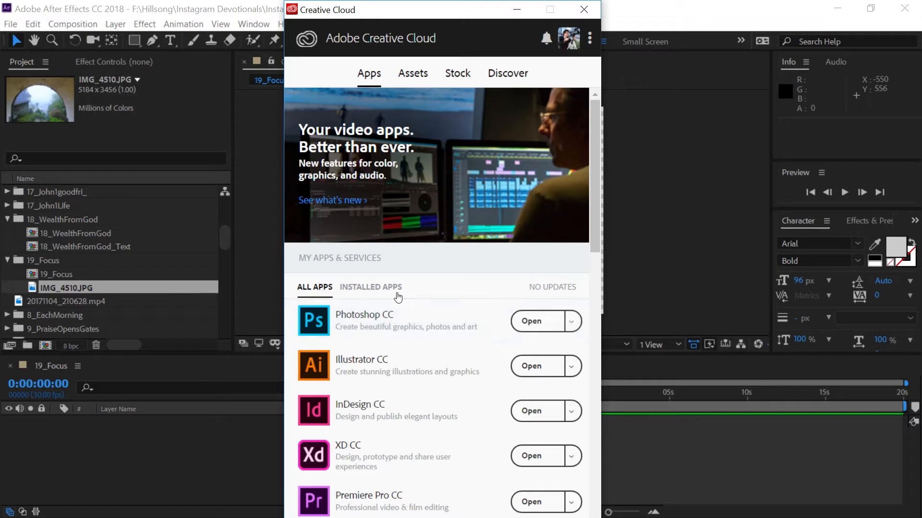
pyautogui.click(585, 9)
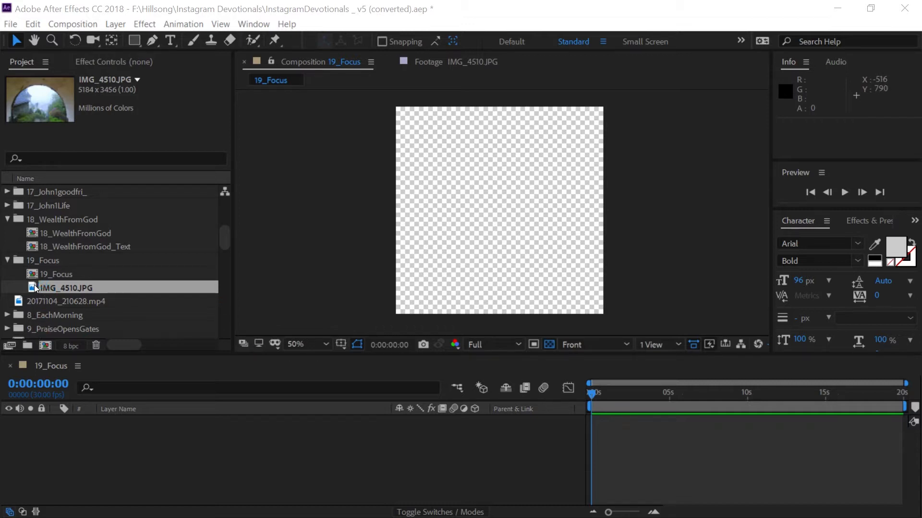
# - Add IMG_4510.JPG to the 19_Focus composition as a layer and scale it down to about 15%
pyautogui.moveTo(37, 292); pyautogui.dragTo(595, 430)
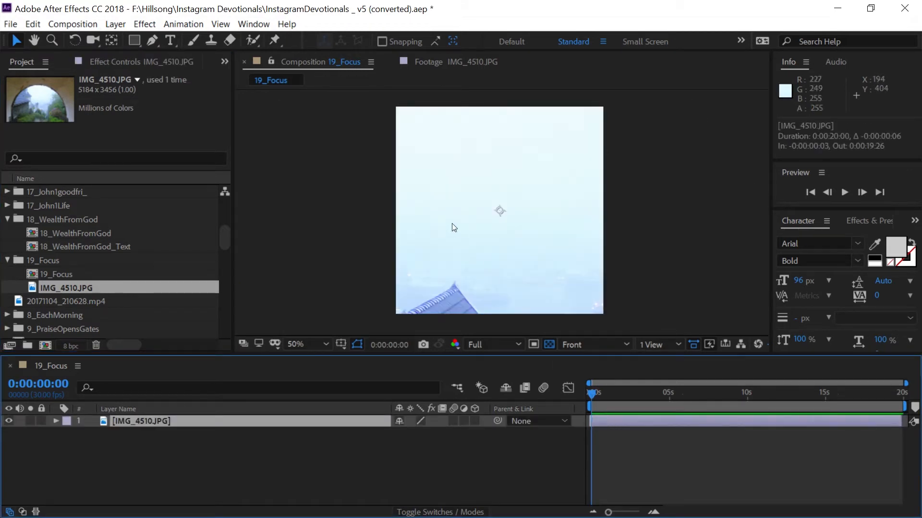
pyautogui.scroll(-6, 452, 227)
pyautogui.scroll(1, 422, 256)
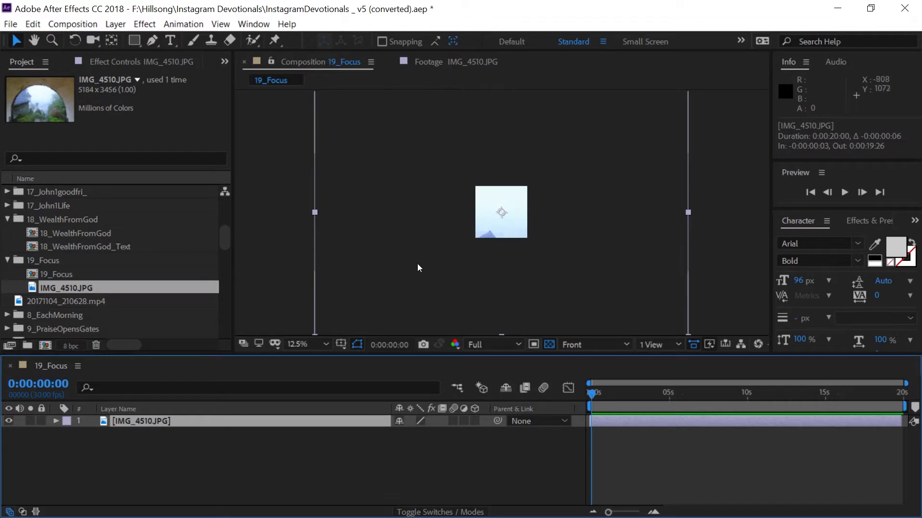
pyautogui.scroll(-1, 413, 268)
pyautogui.moveTo(407, 275); pyautogui.dragTo(476, 220)
pyautogui.scroll(4, 533, 224)
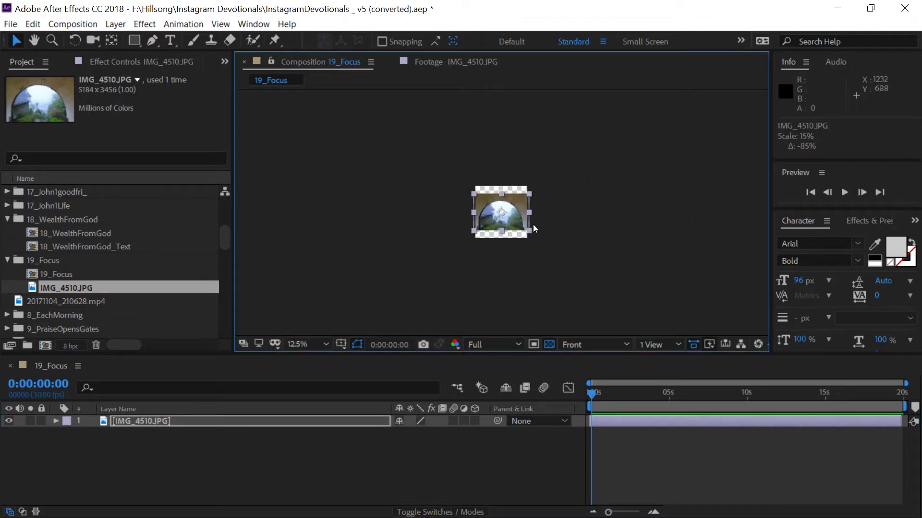
pyautogui.scroll(2, 530, 228)
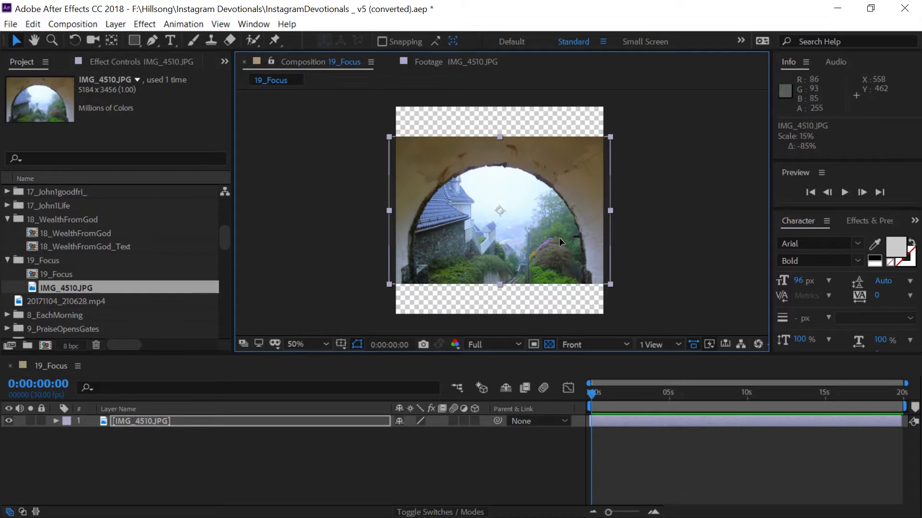
# - Move the IMG_4510.JPG layer to about 384, 348 and enlarge it very slightly, keeping its scale at about 15%
pyautogui.moveTo(555, 238); pyautogui.dragTo(560, 235)
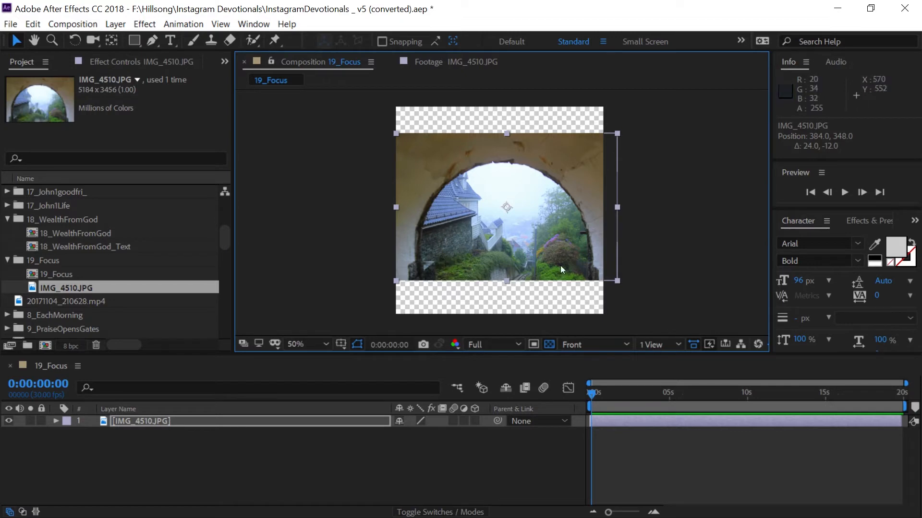
pyautogui.click(624, 283)
pyautogui.click(617, 280)
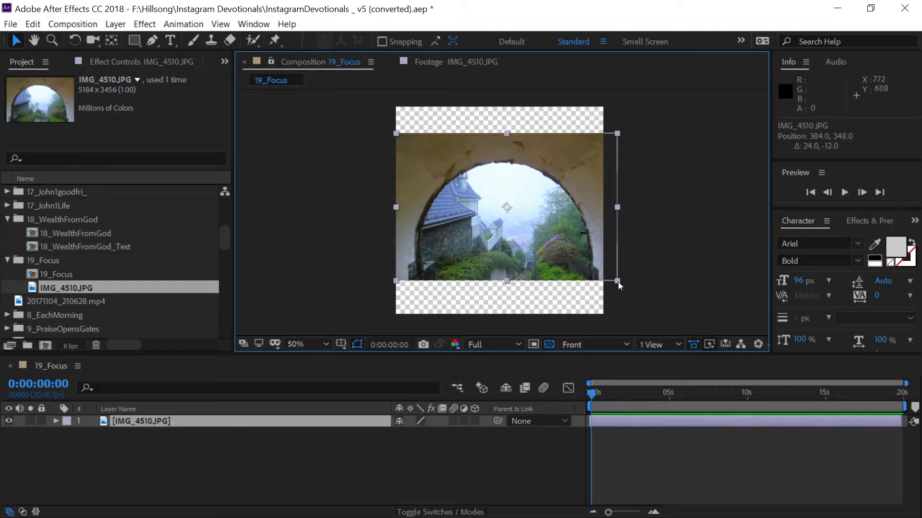
pyautogui.click(618, 282)
pyautogui.click(608, 274)
pyautogui.moveTo(619, 281)
pyautogui.mouseDown()
pyautogui.moveTo(682, 350)
pyautogui.moveTo(661, 331)
pyautogui.moveTo(670, 349)
pyautogui.moveTo(618, 297)
pyautogui.mouseUp()
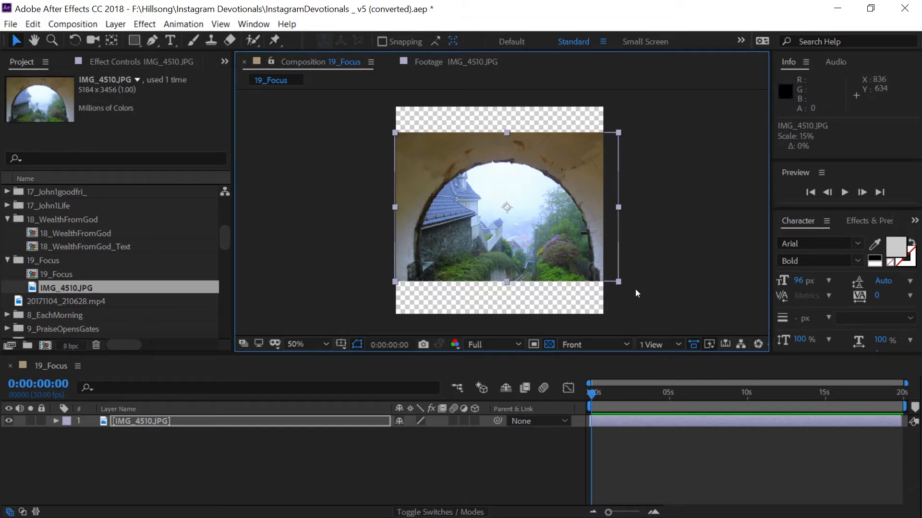
pyautogui.click(613, 279)
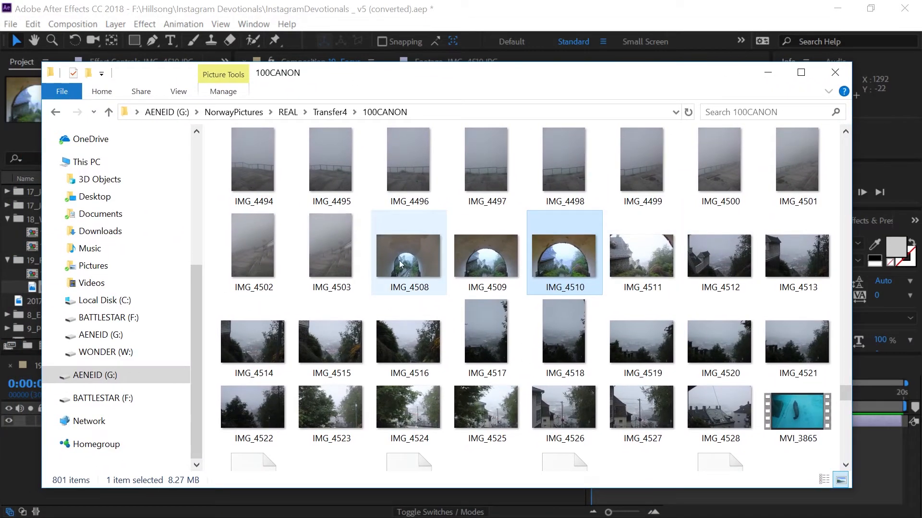
# - View the tunnel photo IMG_4508 and the wider view IMG_4511 from the 100CANON folder in Photos
pyautogui.doubleClick(403, 263)
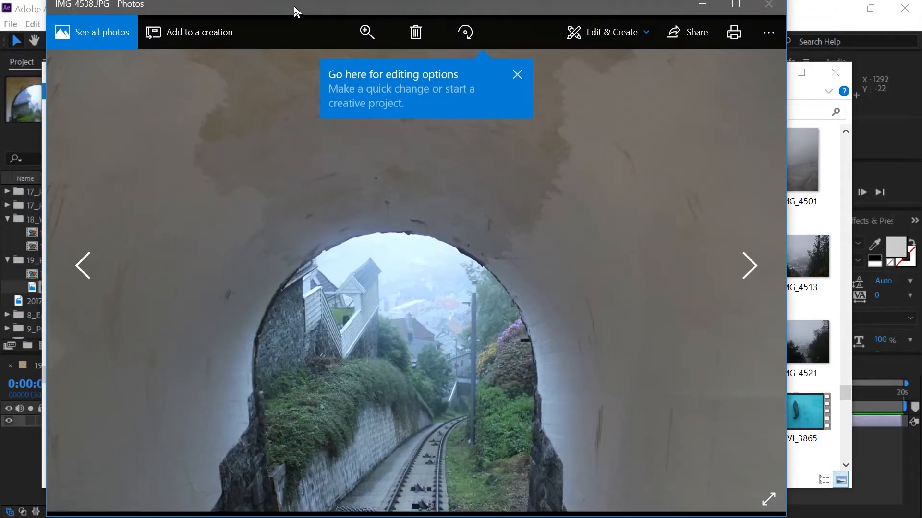
pyautogui.moveTo(294, 6); pyautogui.dragTo(301, 14)
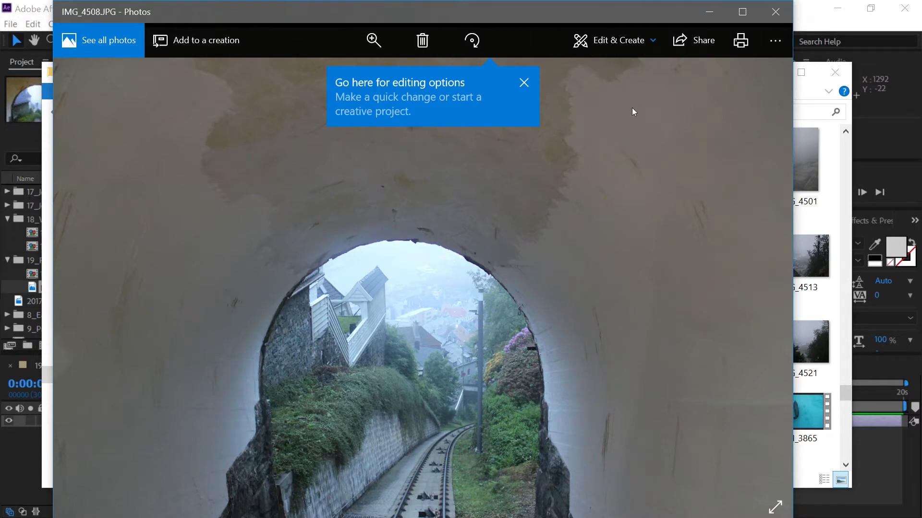
pyautogui.click(775, 12)
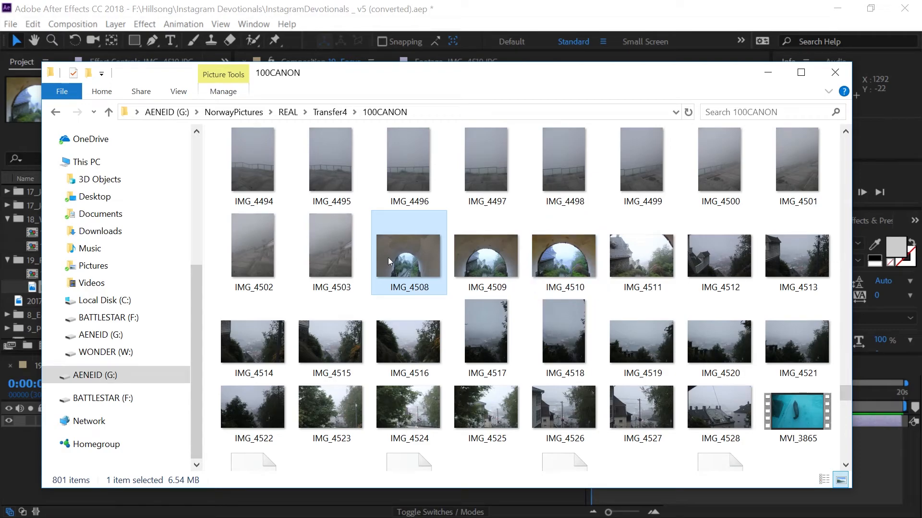
pyautogui.doubleClick(402, 255)
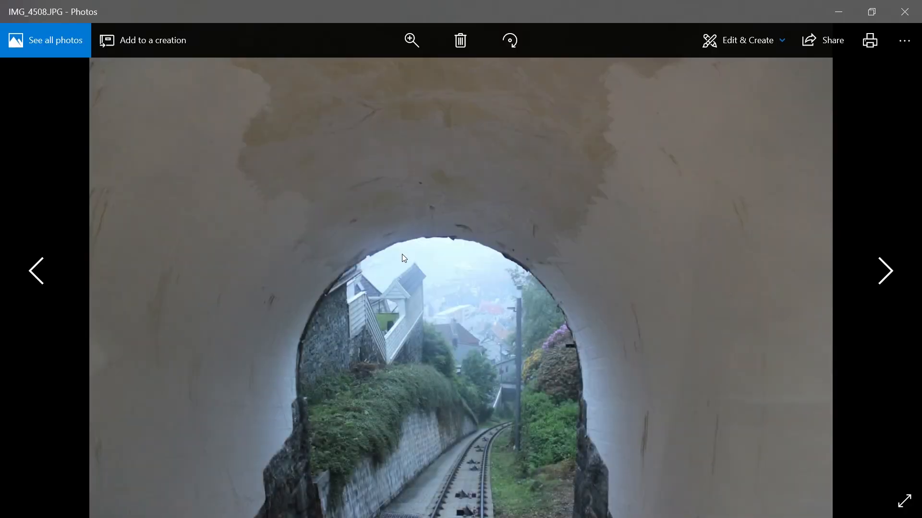
pyautogui.click(905, 12)
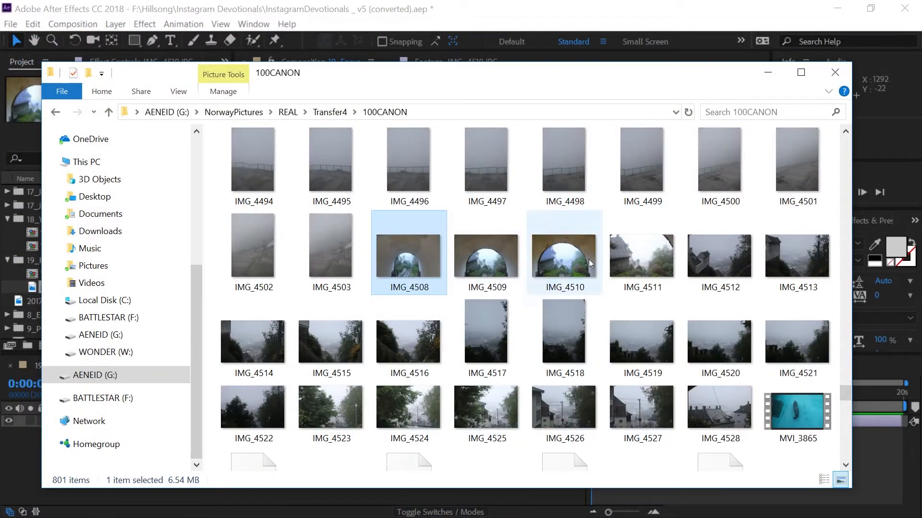
pyautogui.doubleClick(650, 252)
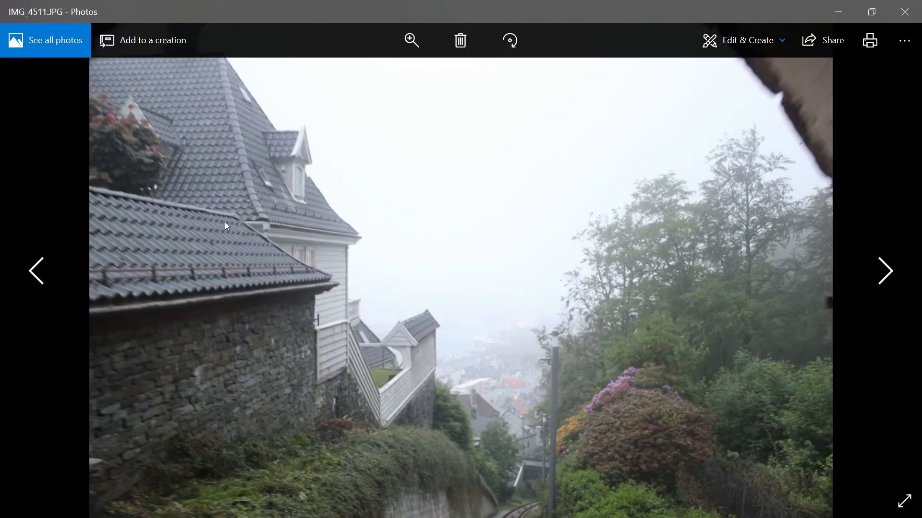
pyautogui.click(893, 9)
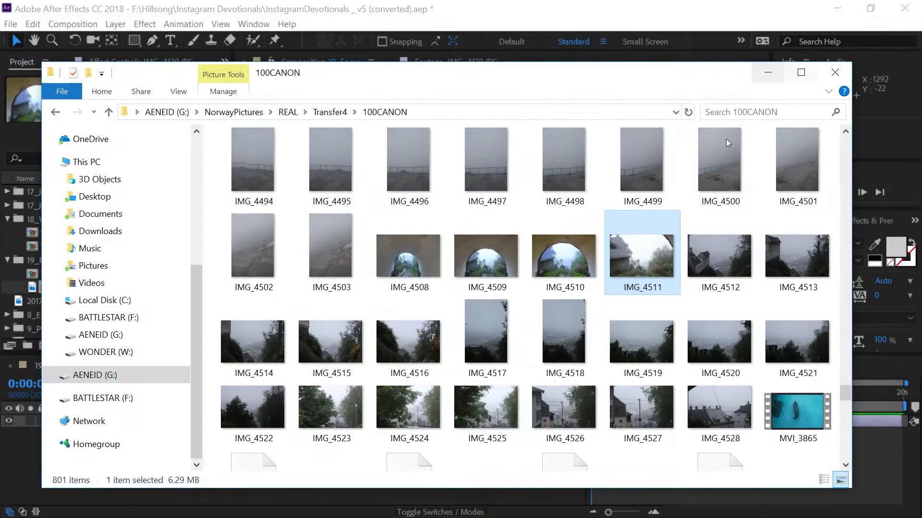
# - Compare photos IMG_4510 through IMG_4513 by flipping back and forth between them to judge how the framing changes
pyautogui.doubleClick(723, 254)
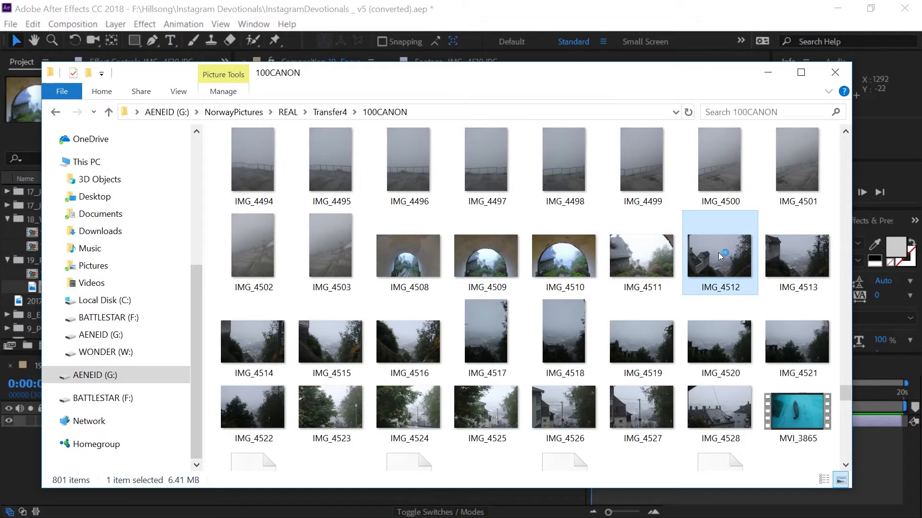
pyautogui.press('Right')
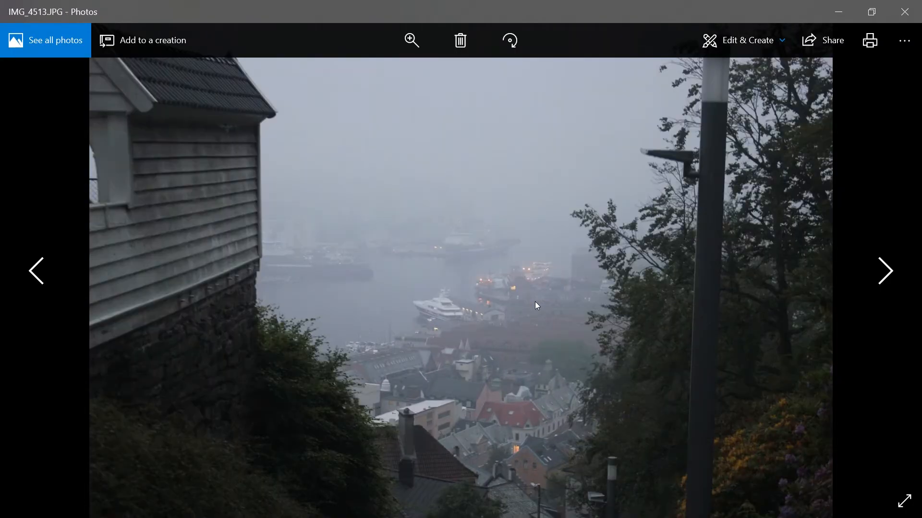
pyautogui.press('Left')
pyautogui.press('Left')
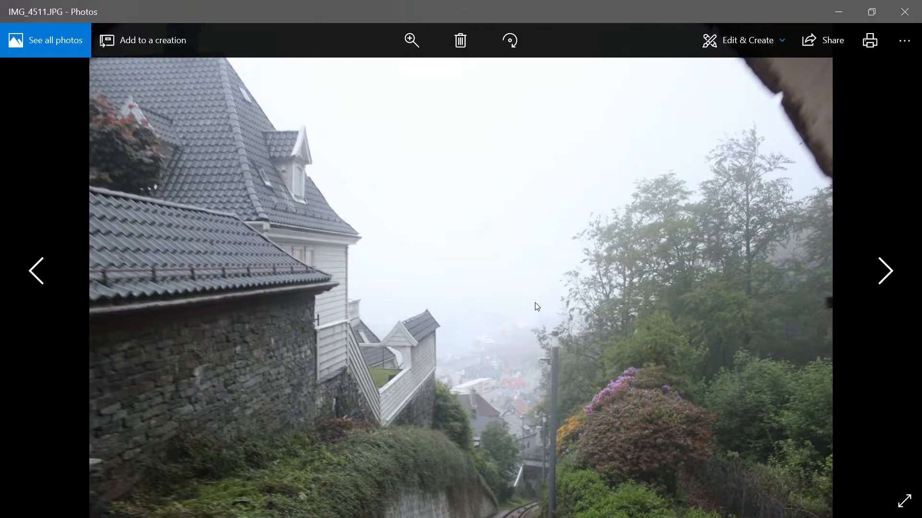
pyautogui.press('Left')
pyautogui.press('Right')
pyautogui.press('Left')
pyautogui.press('Right')
pyautogui.press('Left')
pyautogui.press('Right')
pyautogui.press('Left')
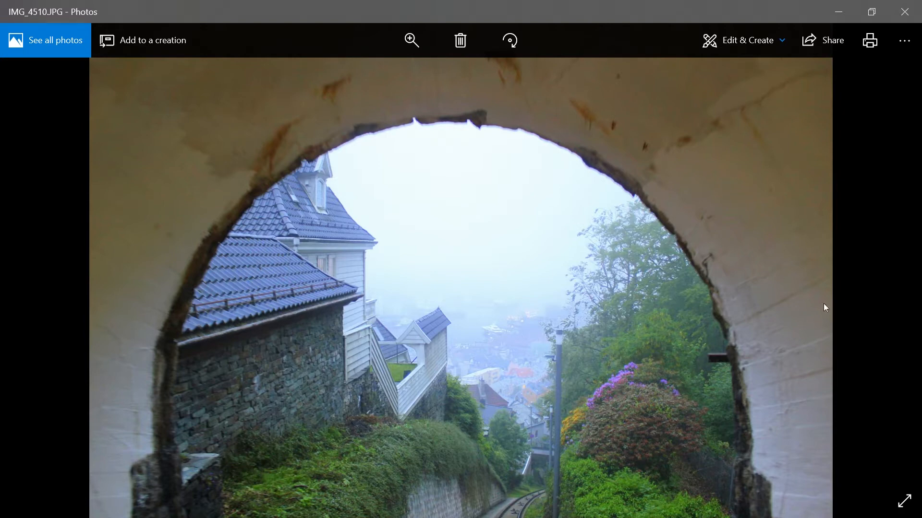
pyautogui.press('Right')
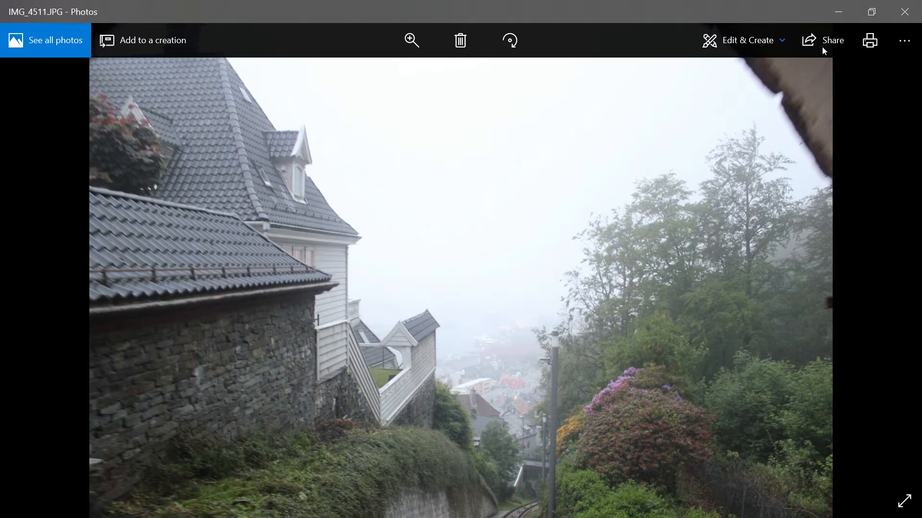
pyautogui.press('Right')
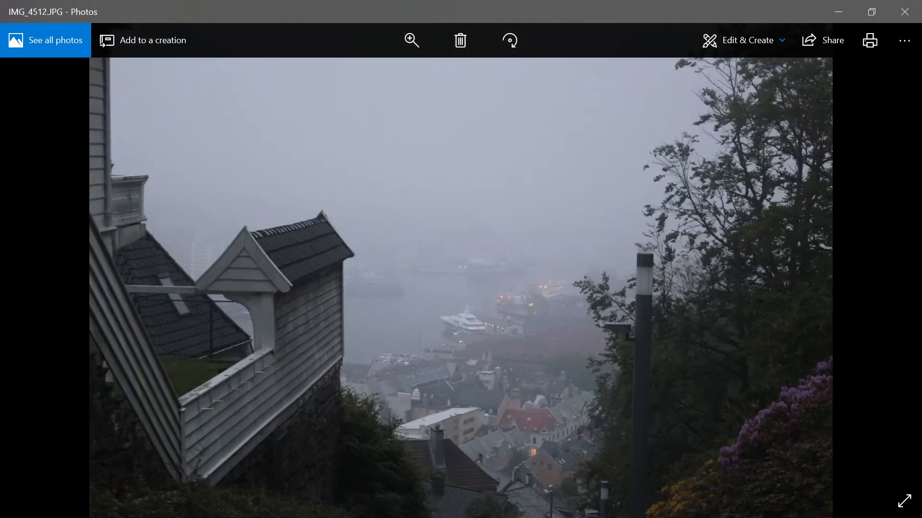
pyautogui.press('Left')
pyautogui.press('Right')
pyautogui.press('Right')
pyautogui.press('Left')
pyautogui.press('Left')
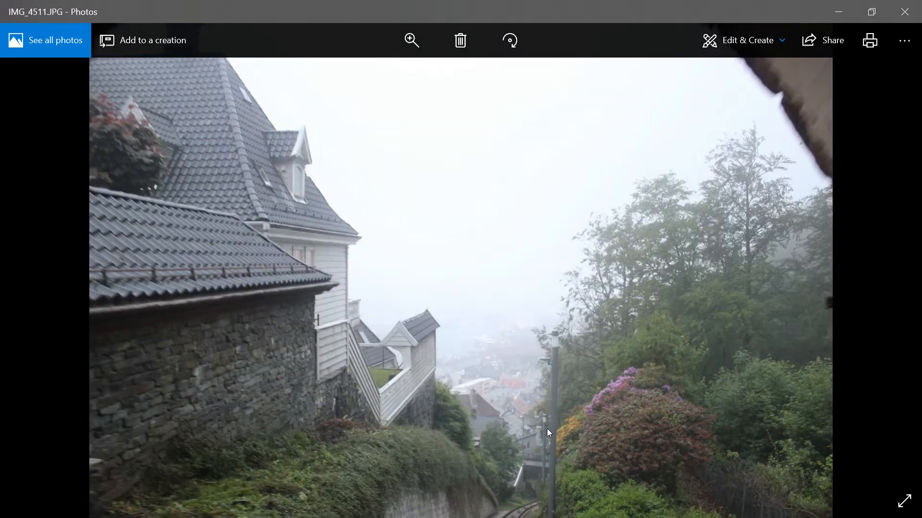
pyautogui.press('Right')
pyautogui.press('Left')
pyautogui.press('Left')
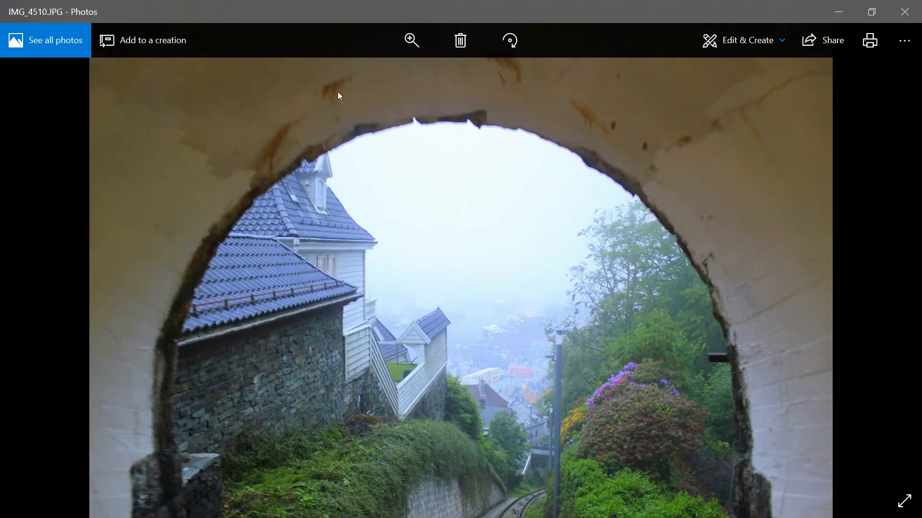
pyautogui.click(904, 11)
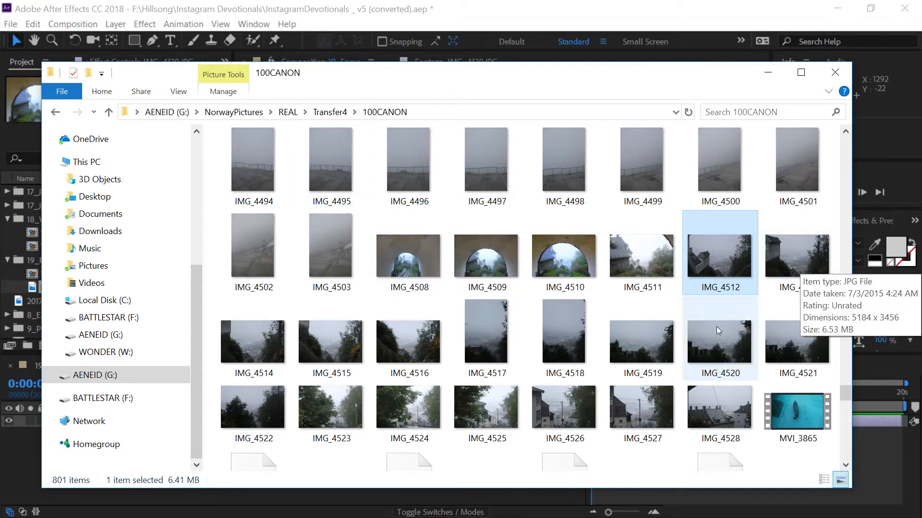
# - View the tunnel photo IMG_4508 once more and select IMG_4511 in the 100CANON folder
pyautogui.doubleClick(383, 243)
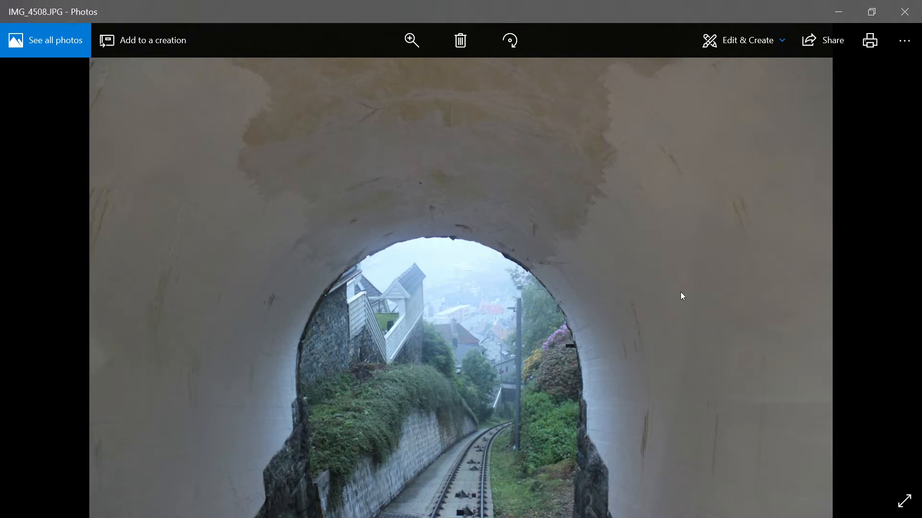
pyautogui.click(904, 12)
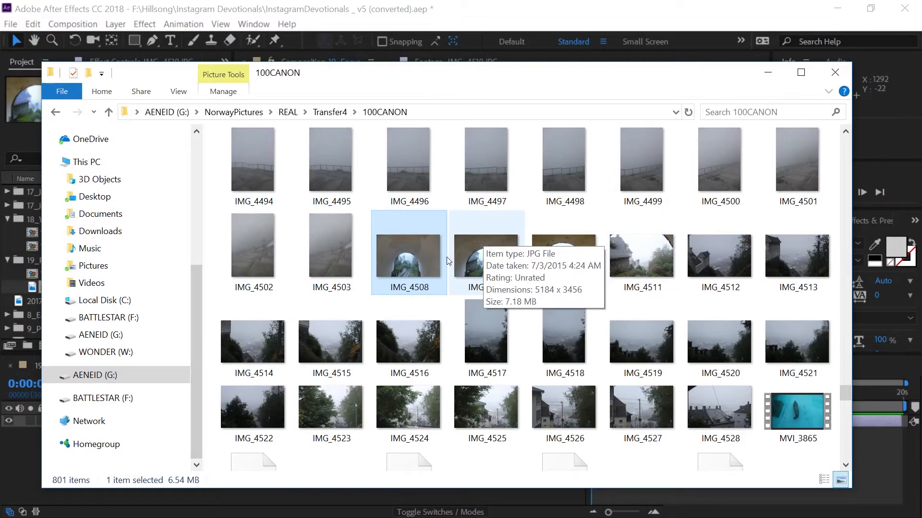
pyautogui.click(637, 258)
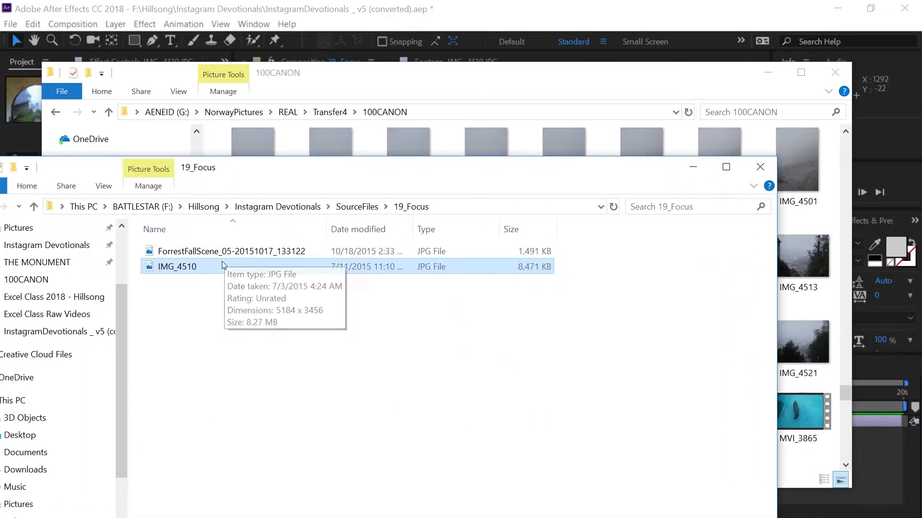
pyautogui.click(202, 251)
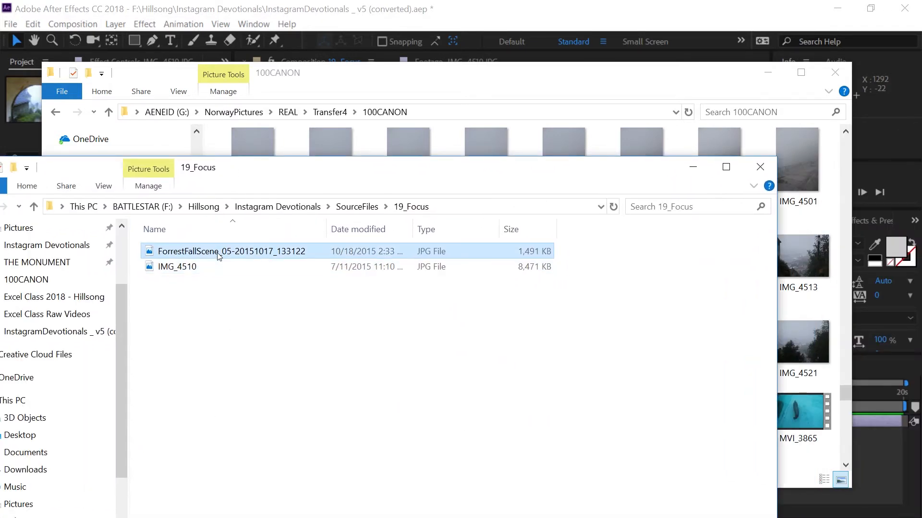
pyautogui.press('Delete')
pyautogui.moveTo(352, 173); pyautogui.dragTo(380, 298)
# - Copy IMG_4511 from the 100CANON folder into the 19_Focus source folder and rename the copy FAR_IMG_4511
pyautogui.click(636, 252)
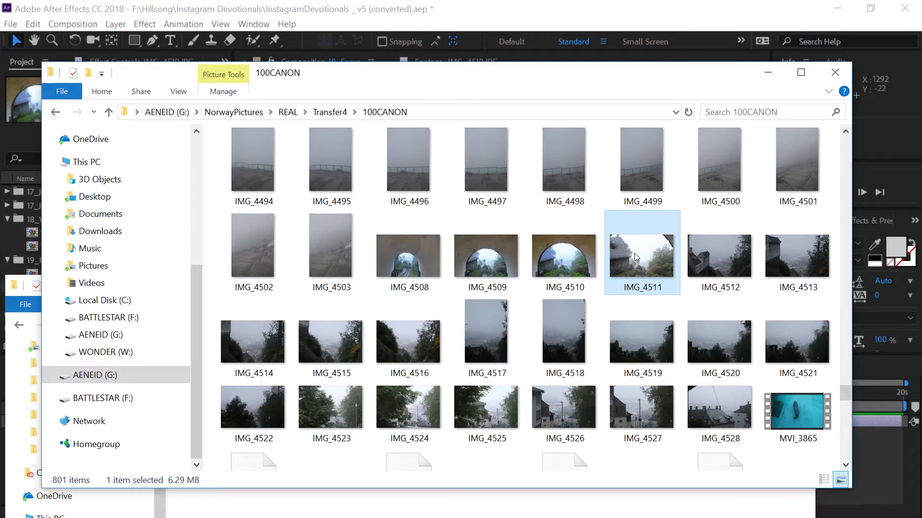
pyautogui.click(257, 512)
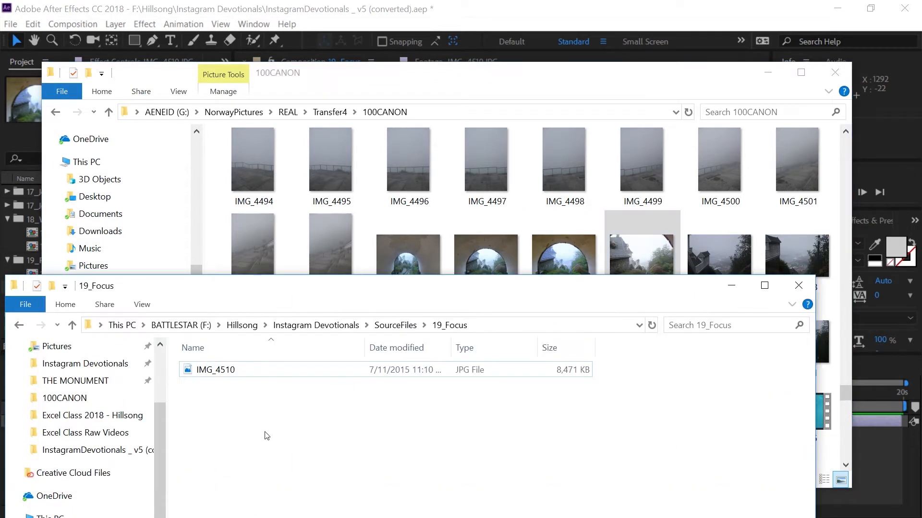
pyautogui.hotkey('ctrl', 'v')
pyautogui.rightClick(218, 385)
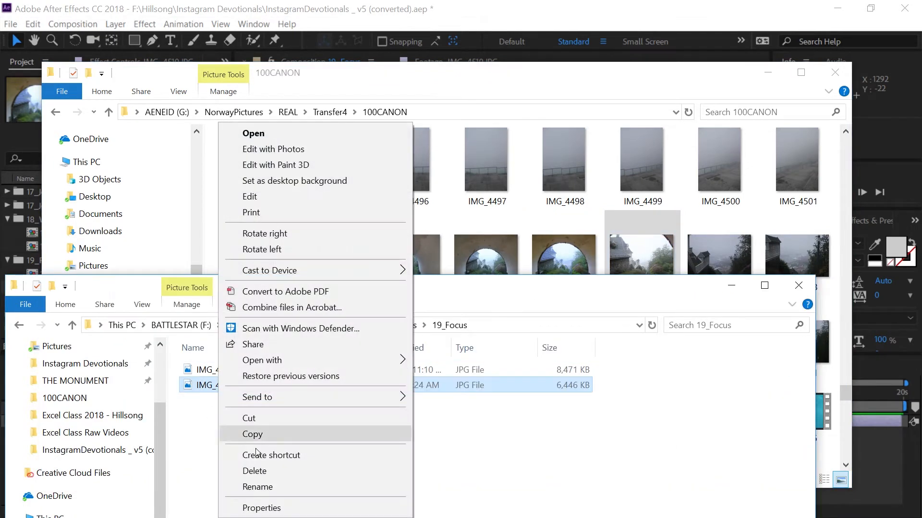
pyautogui.click(263, 494)
pyautogui.press('Home')
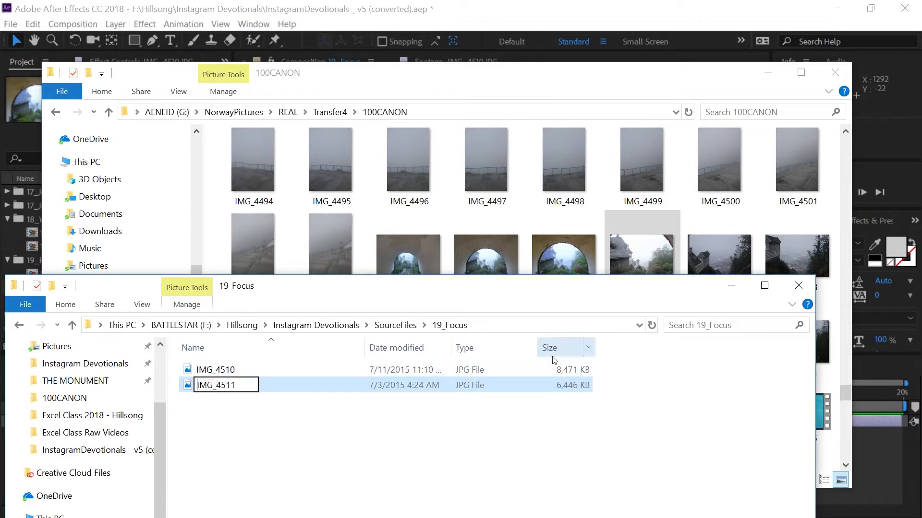
pyautogui.write('FAR_')
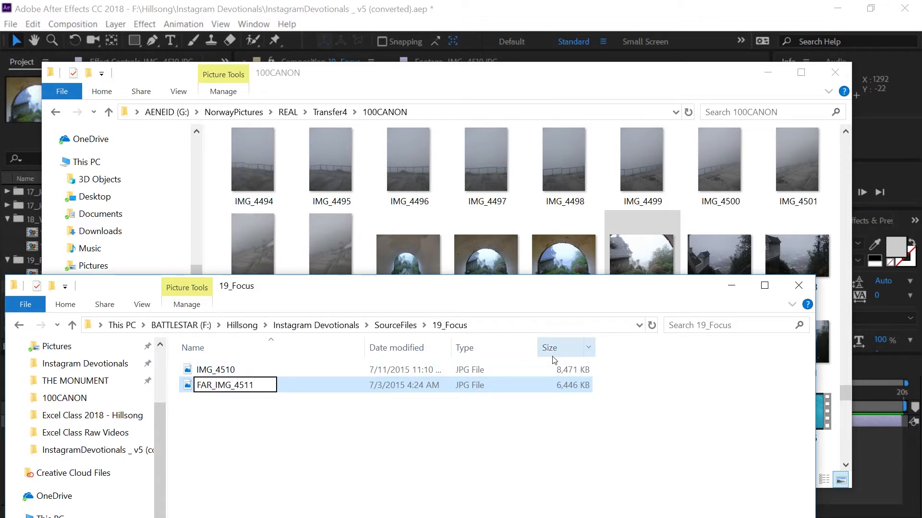
pyautogui.press('Return')
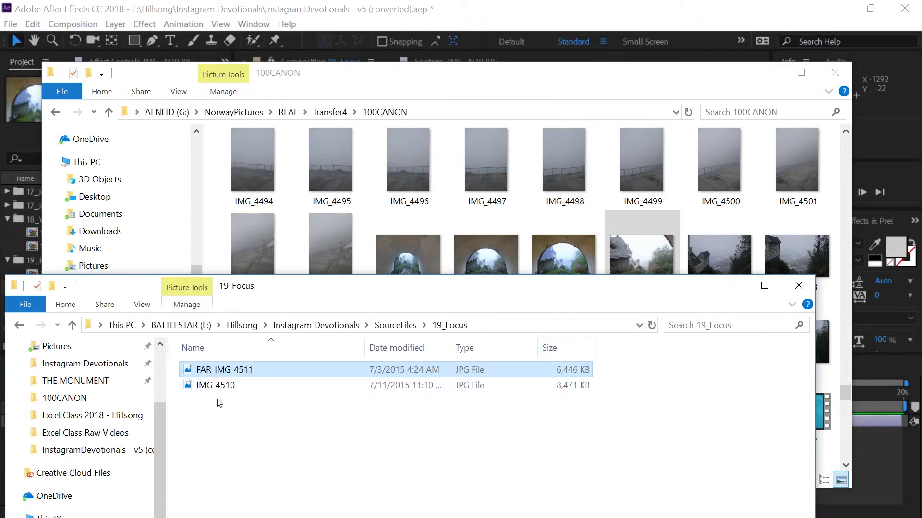
# - Delete IMG_4510 from the 19_Focus source folder and paste in a copy of IMG_4508 from 100CANON
pyautogui.click(211, 385)
pyautogui.press('Delete')
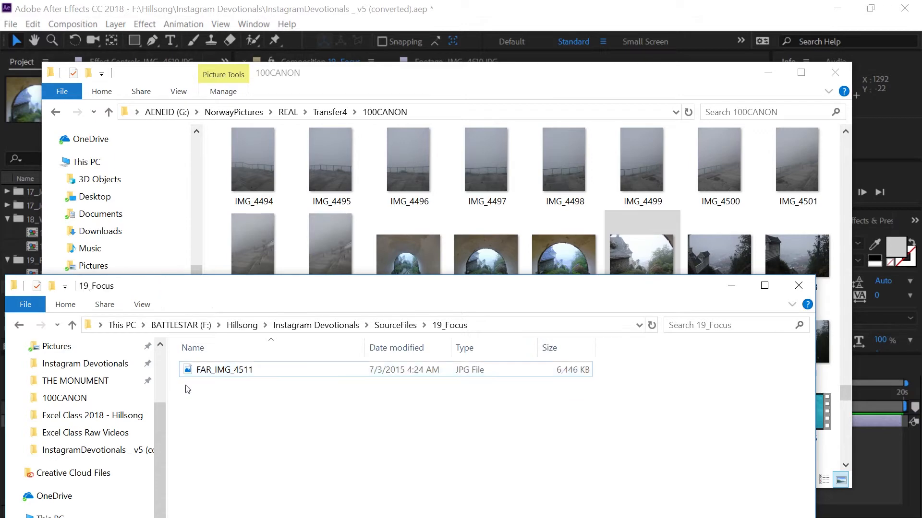
pyautogui.click(407, 259)
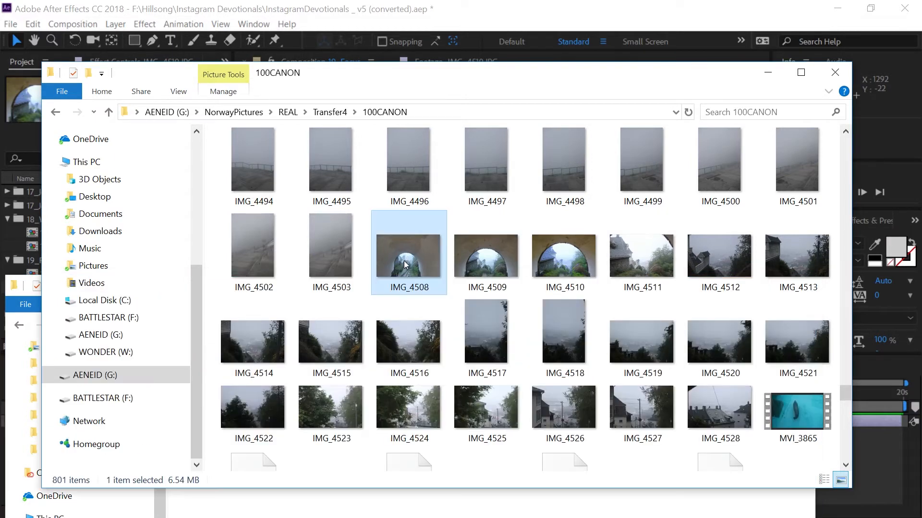
pyautogui.click(240, 501)
pyautogui.rightClick(223, 427)
pyautogui.press('p')
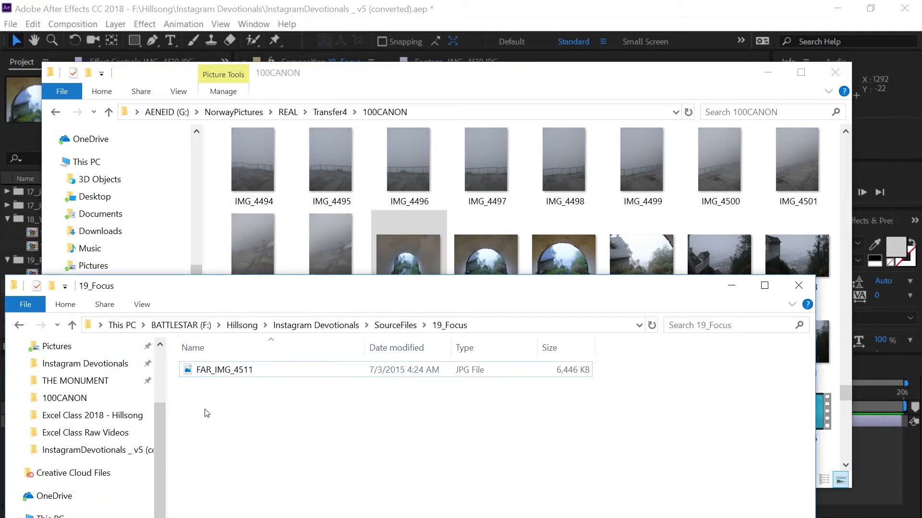
# - Rename the pasted IMG_4508 file NEAR_IMG_4508 and put the 100CANON folder window away
pyautogui.rightClick(206, 386)
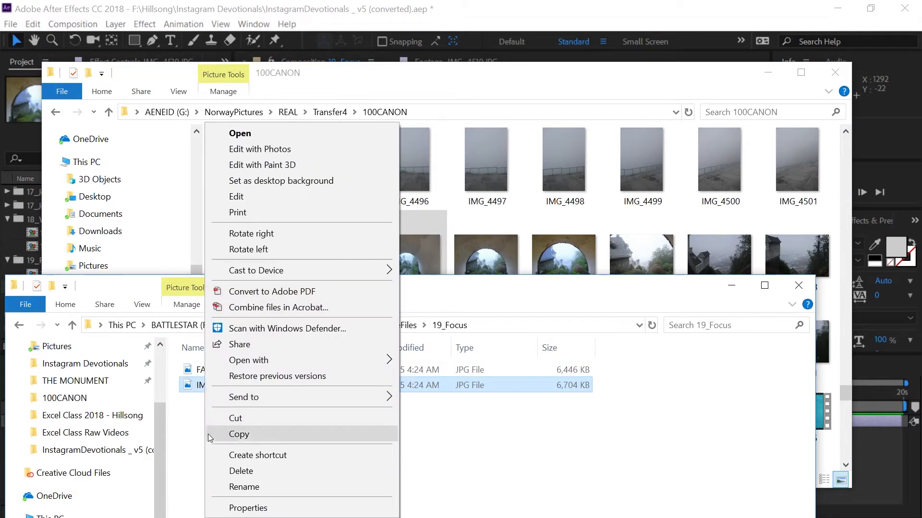
pyautogui.click(222, 486)
pyautogui.click(198, 386)
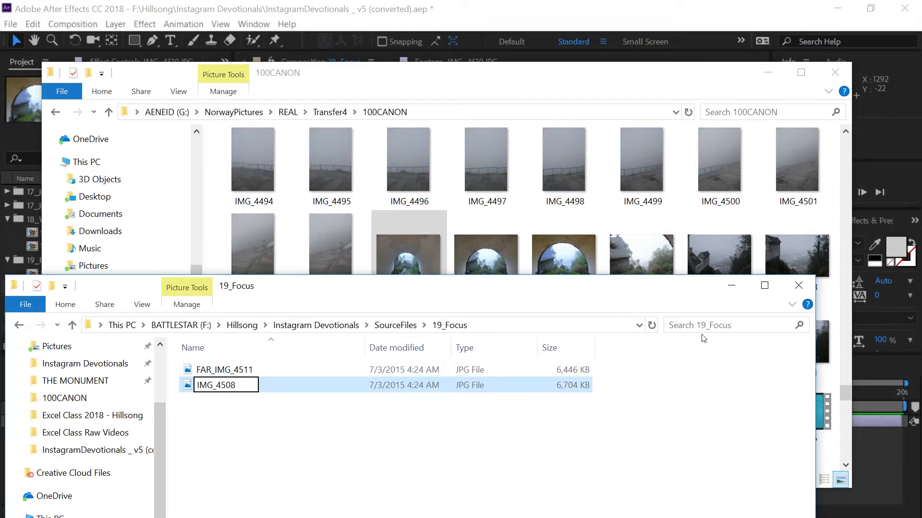
pyautogui.write('Near')
pyautogui.press('BackSpace')
pyautogui.press('BackSpace')
pyautogui.press('BackSpace')
pyautogui.write('E')
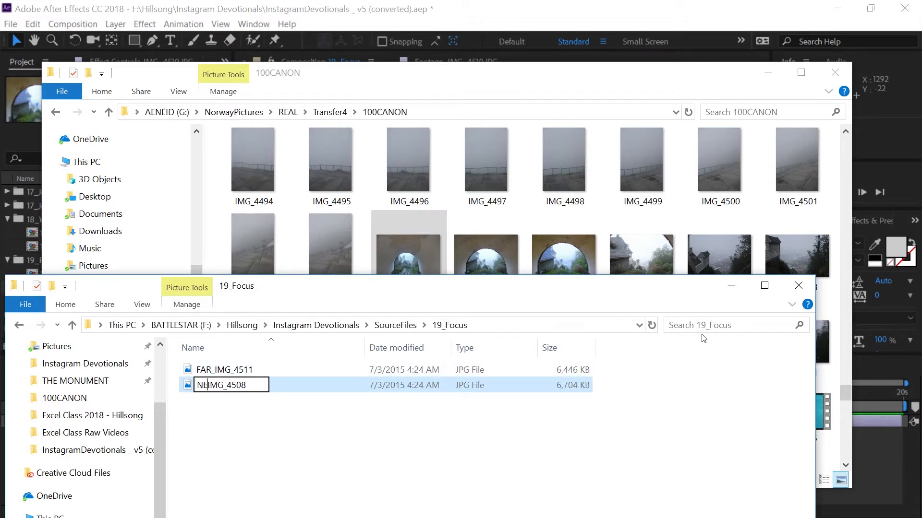
pyautogui.write('AR_')
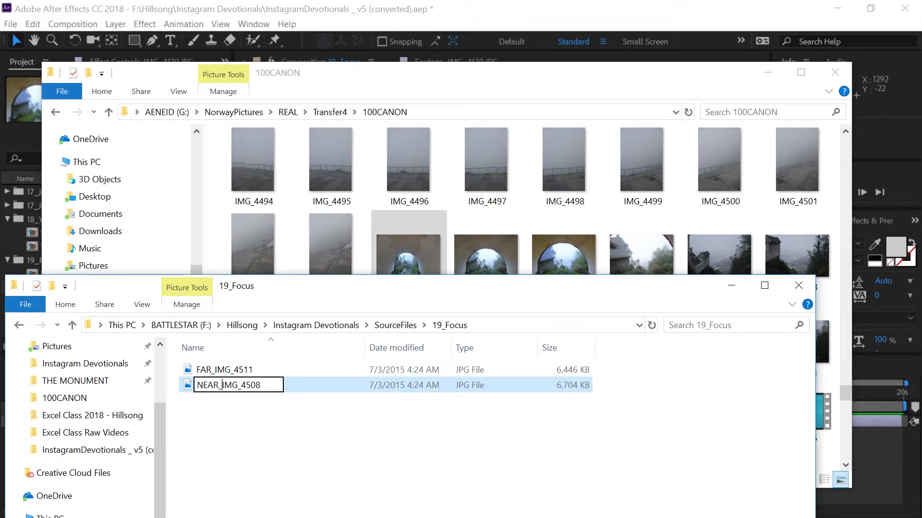
pyautogui.click(767, 73)
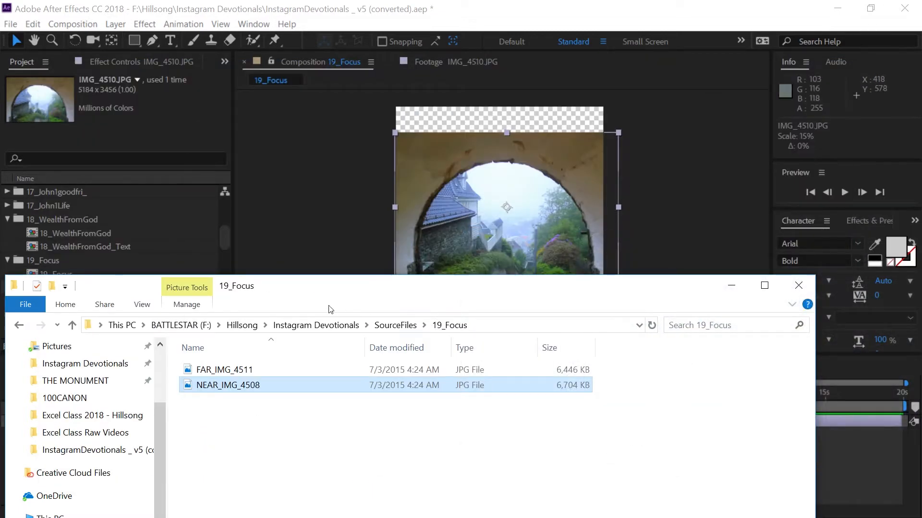
# - Return to After Effects and remove the IMG_4510.JPG footage and its layer from the project
pyautogui.moveTo(295, 299); pyautogui.dragTo(685, 133)
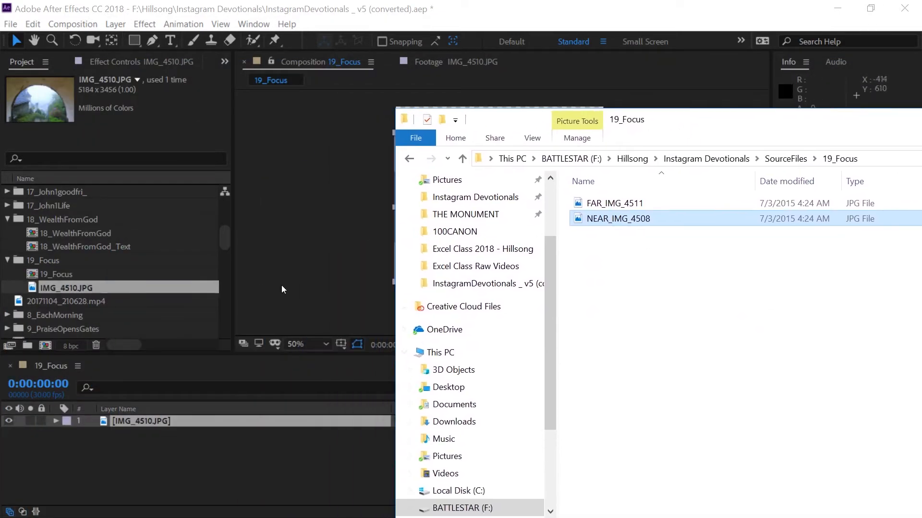
pyautogui.click(32, 289)
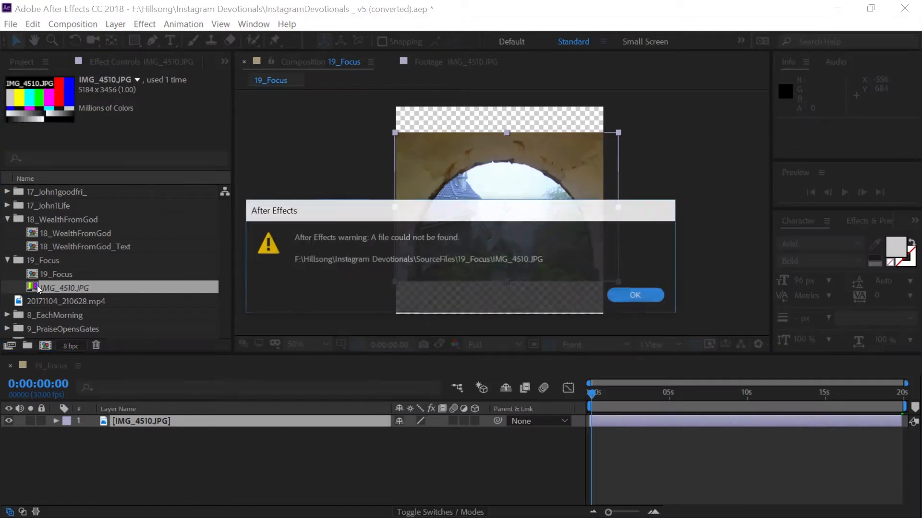
pyautogui.click(648, 297)
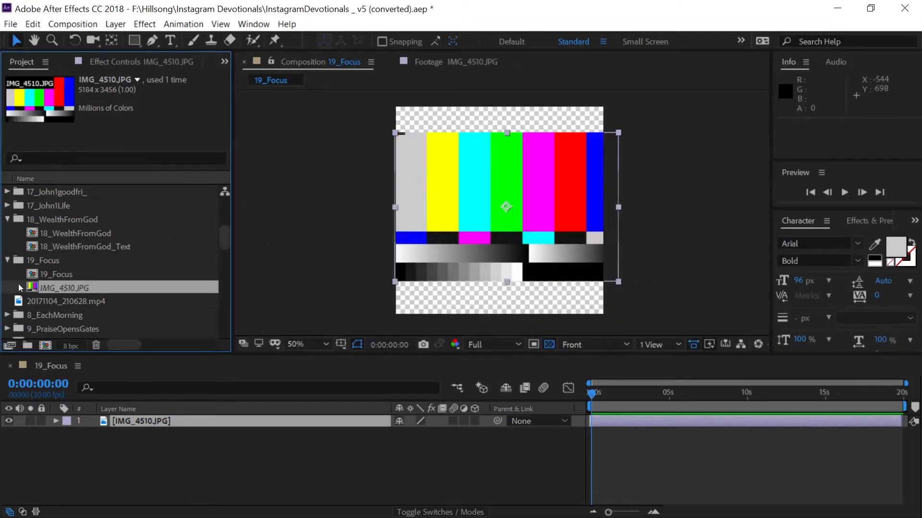
pyautogui.press('Delete')
pyautogui.click(531, 284)
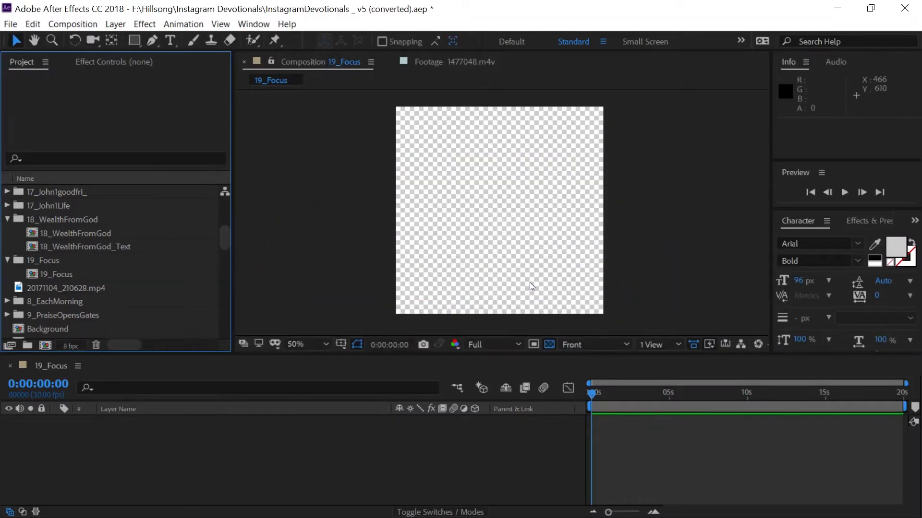
# - Import FAR_IMG_4511 and NEAR_IMG_4508 from the 19_Focus source folder into the project's 19_Focus folder
pyautogui.moveTo(921, 132); pyautogui.dragTo(874, 94)
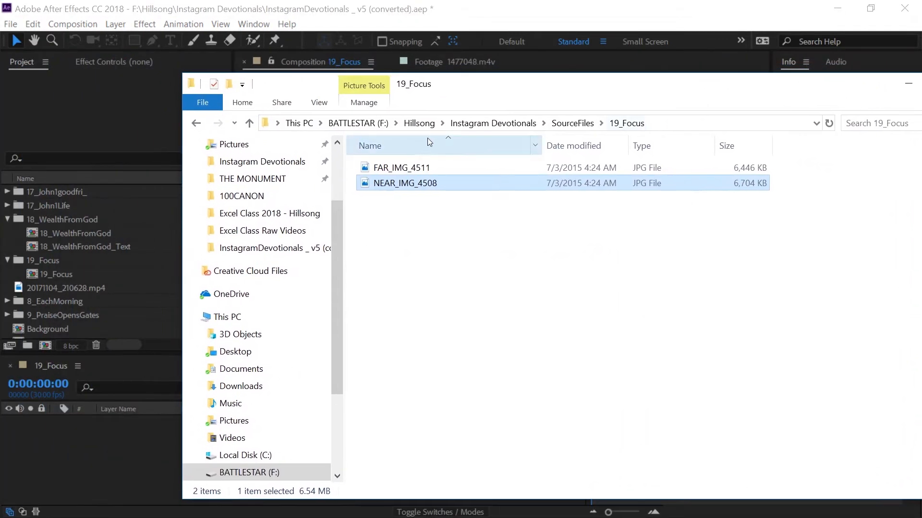
pyautogui.click(369, 168)
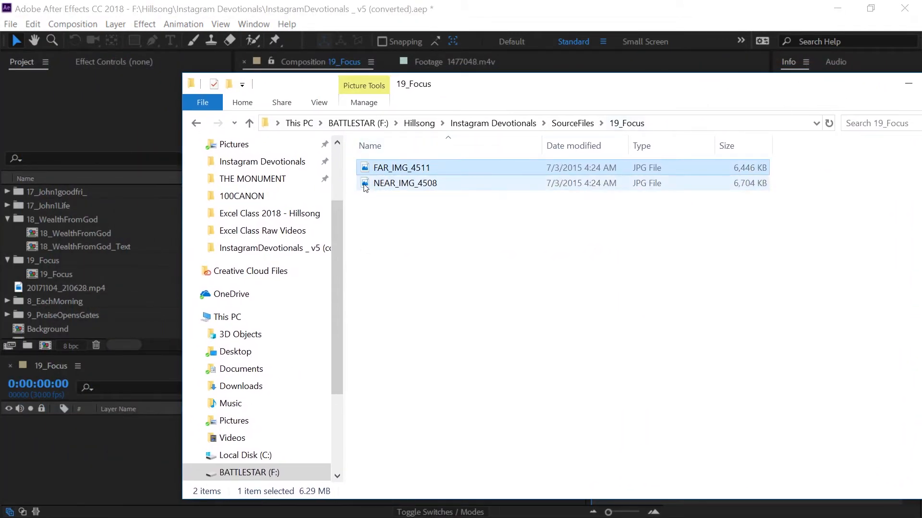
pyautogui.keyDown('shift'); pyautogui.click(368, 184); pyautogui.keyUp('shift')
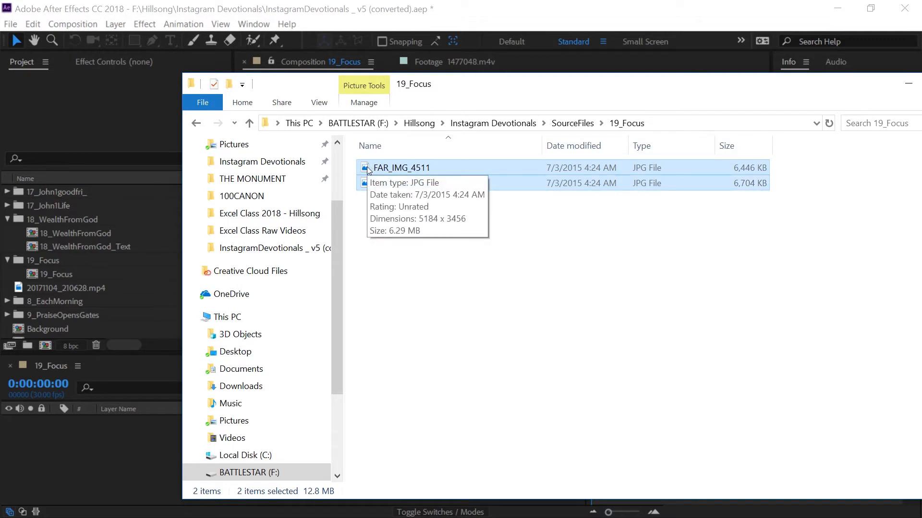
pyautogui.moveTo(367, 169); pyautogui.dragTo(59, 265)
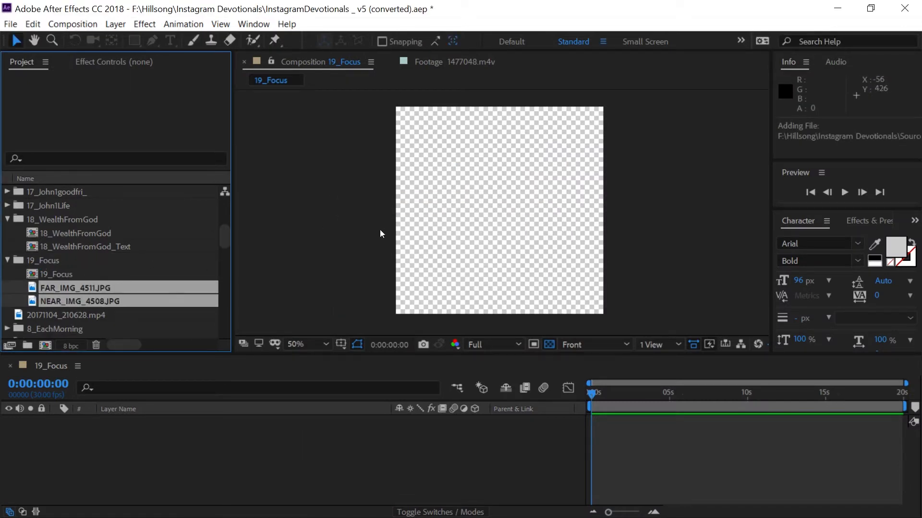
# - Add FAR_IMG_4511.JPG as a layer in the 19_Focus composition's timeline
pyautogui.click(33, 275)
pyautogui.click(39, 289)
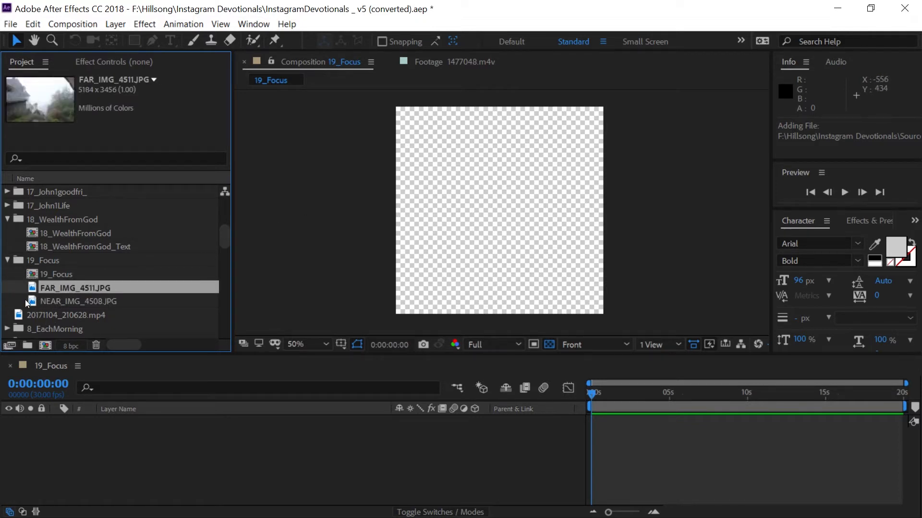
pyautogui.moveTo(29, 288); pyautogui.dragTo(594, 429)
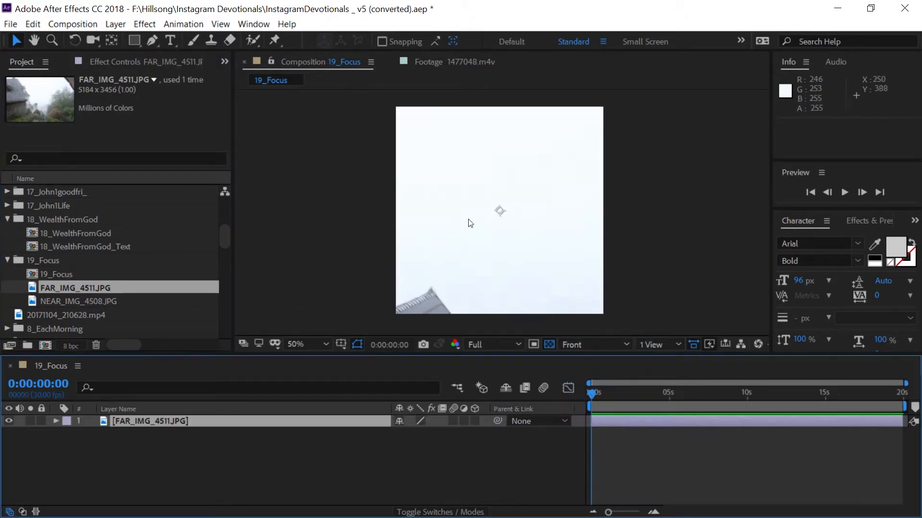
# - Scale the FAR_IMG_4511.JPG layer down to about 25%
pyautogui.press(',')
pyautogui.press(',')
pyautogui.press(',')
pyautogui.press(',')
pyautogui.moveTo(596, 275); pyautogui.dragTo(529, 229)
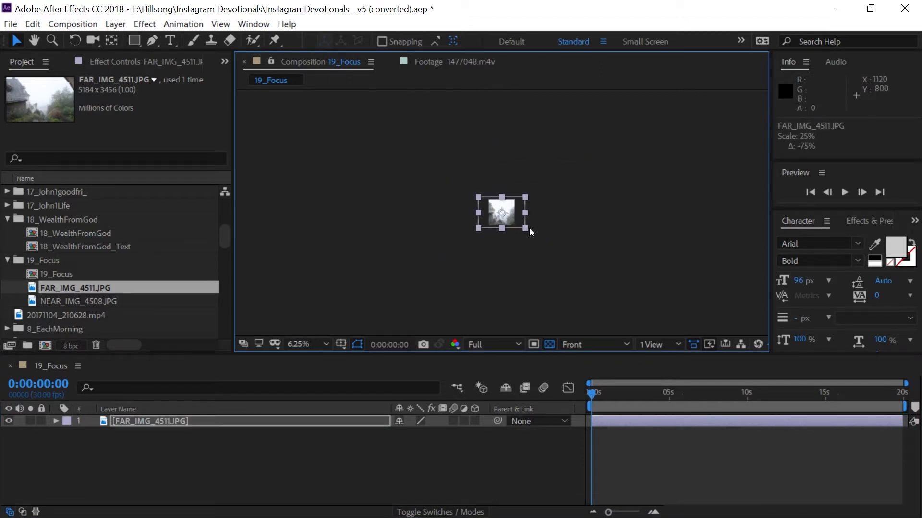
pyautogui.press('.')
pyautogui.press('.')
pyautogui.press('.')
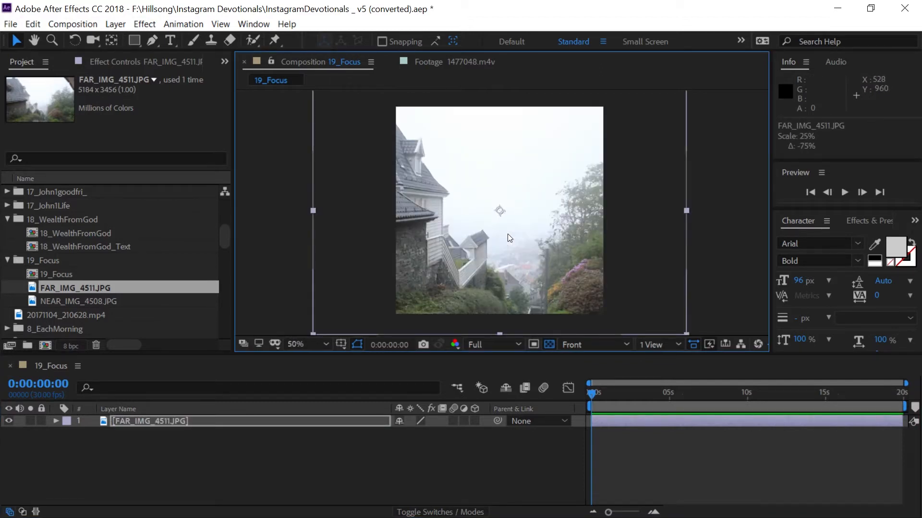
# - Shrink the FAR_IMG_4511.JPG layer slightly more and position it at about 344, 362 so it still fills the frame
pyautogui.moveTo(521, 235); pyautogui.dragTo(522, 221)
pyautogui.press('.')
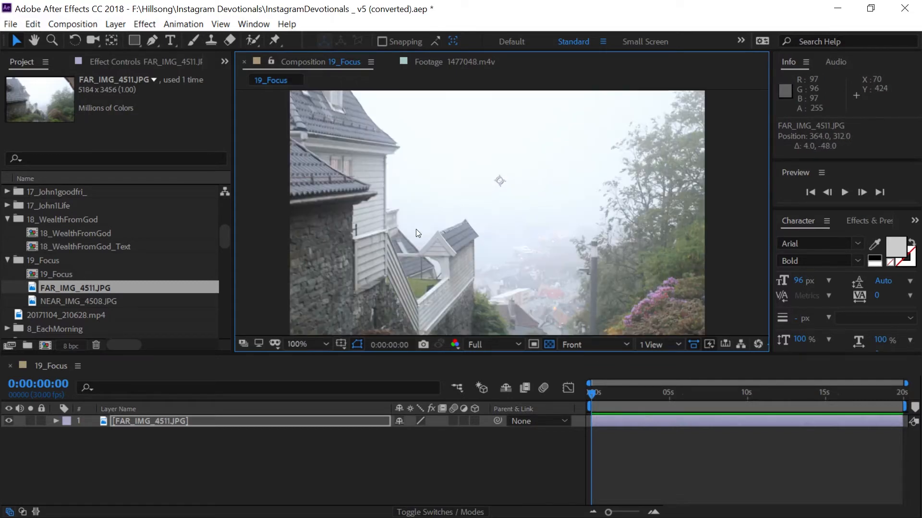
pyautogui.press('.')
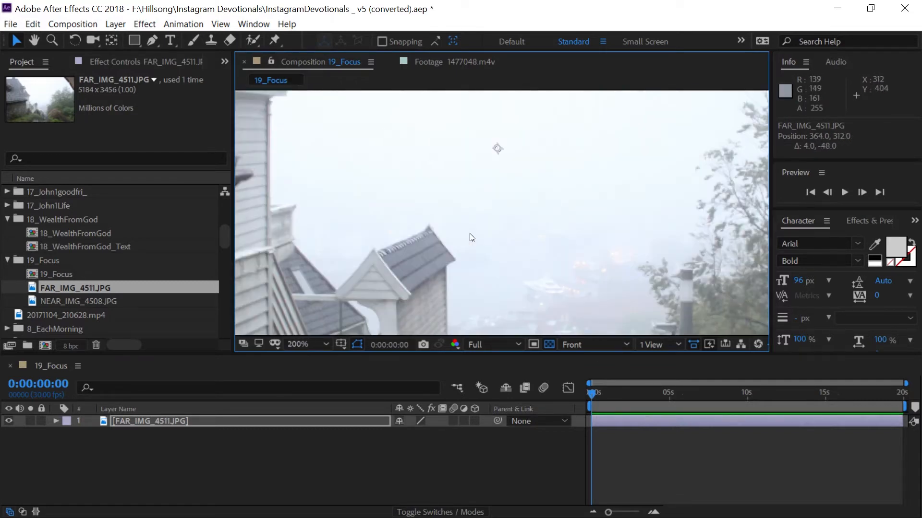
pyautogui.press(',')
pyautogui.press(',')
pyautogui.press(',')
pyautogui.press(',')
pyautogui.press(',')
pyautogui.press(',')
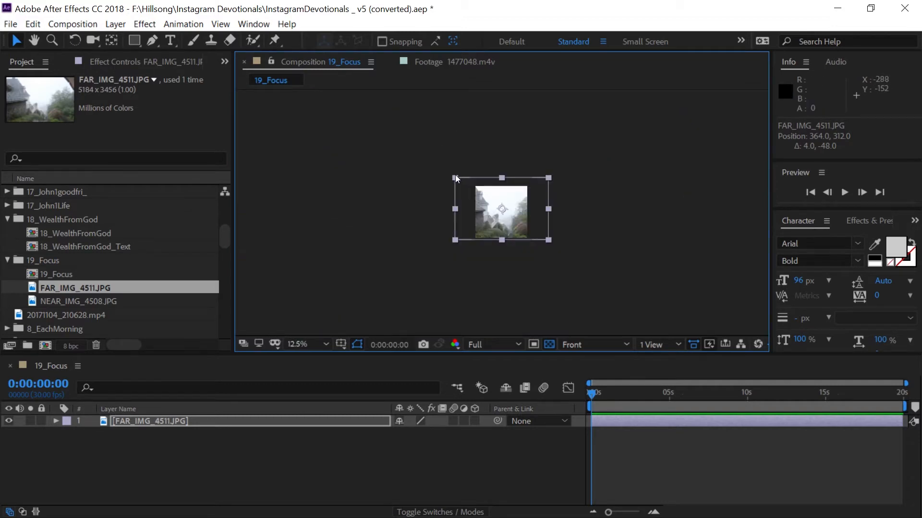
pyautogui.moveTo(456, 179); pyautogui.dragTo(504, 209)
pyautogui.press('.')
pyautogui.press('.')
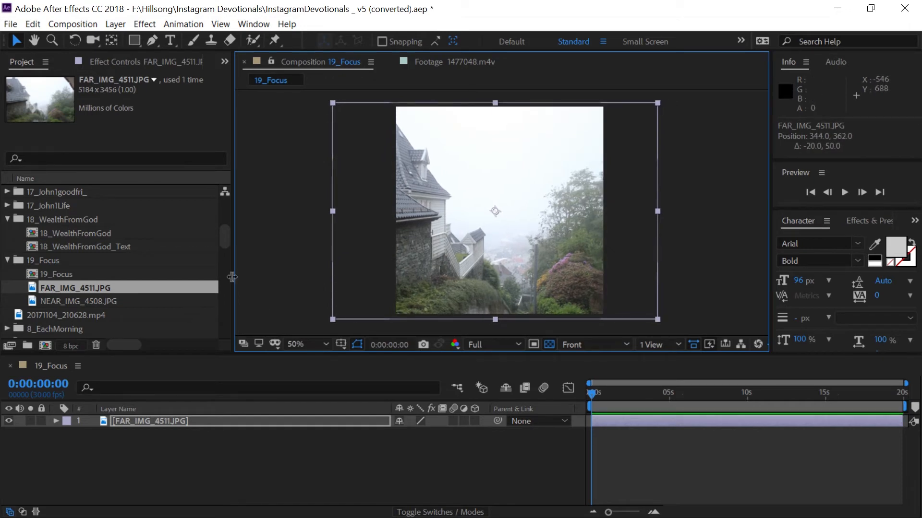
# - Switch to Photoshop and open NEAR_IMG_4508.JPG from the 19_Focus source folder
pyautogui.click(77, 304)
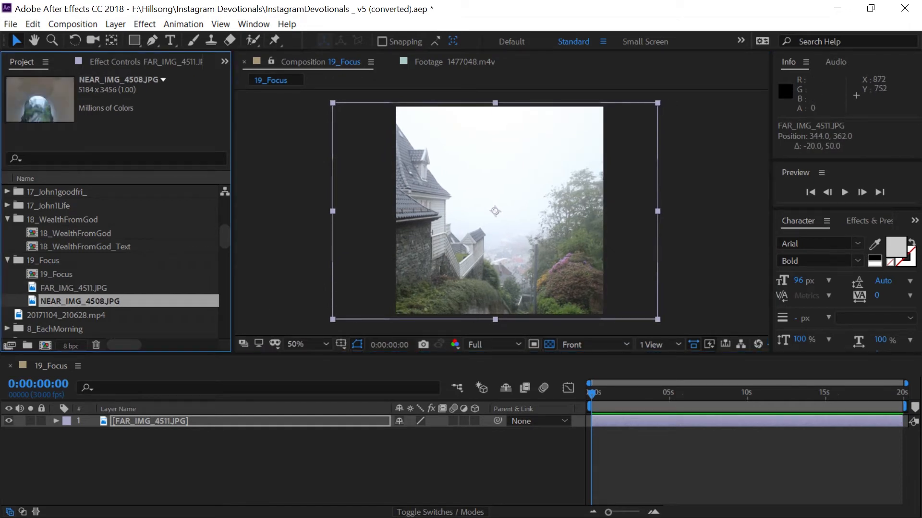
pyautogui.hotkey('ctrl', 'e')
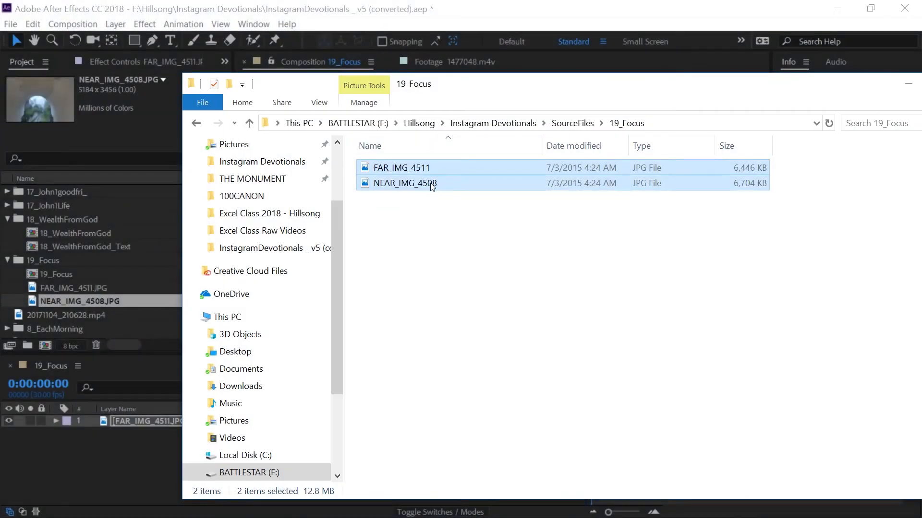
pyautogui.click(420, 210)
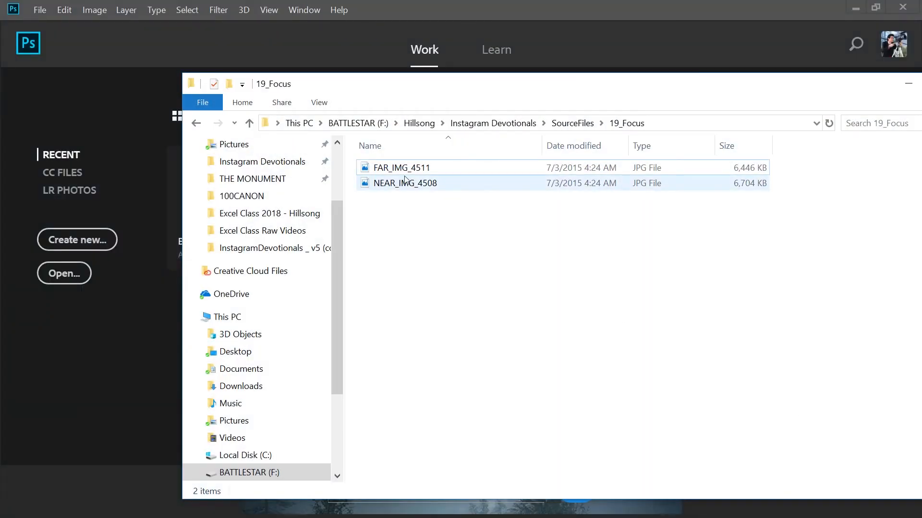
pyautogui.moveTo(393, 94); pyautogui.dragTo(607, 96)
pyautogui.moveTo(618, 185); pyautogui.dragTo(270, 292)
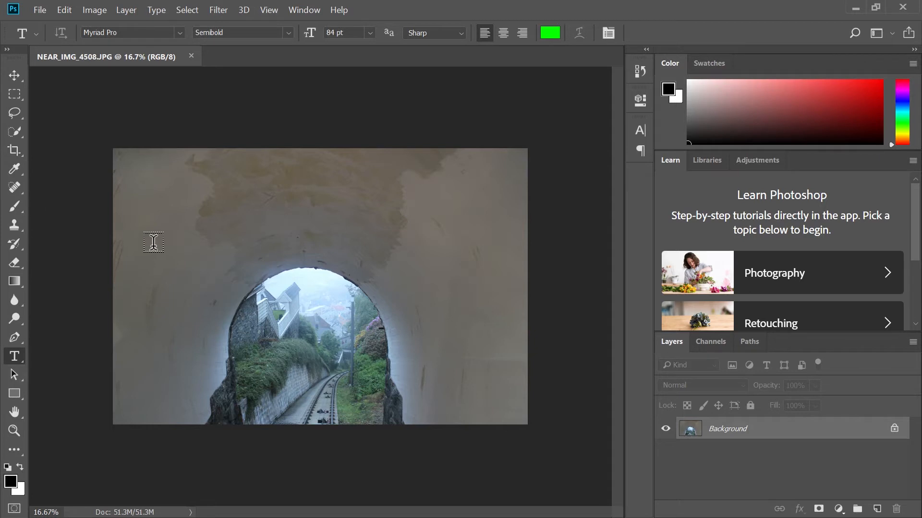
# - Select the tunnel wall on both sides of the arched opening with the Quick Selection tool
pyautogui.click(15, 117)
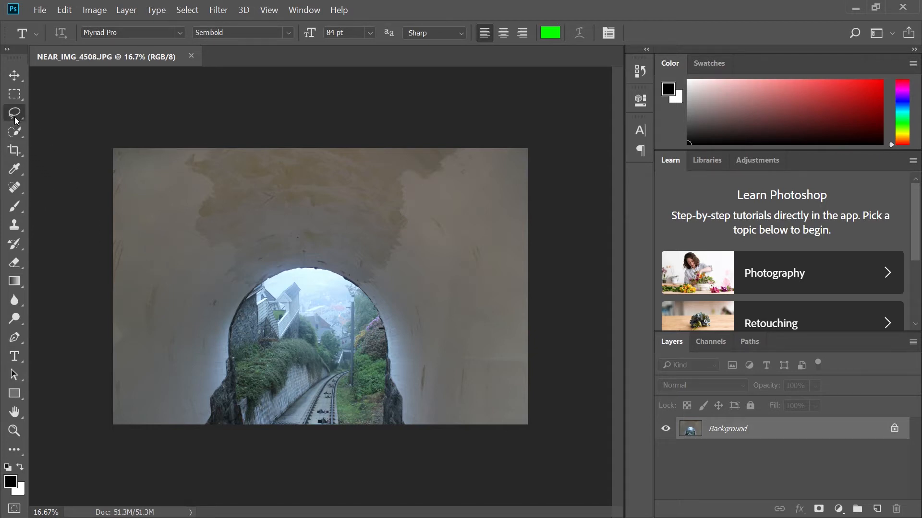
pyautogui.click(16, 120)
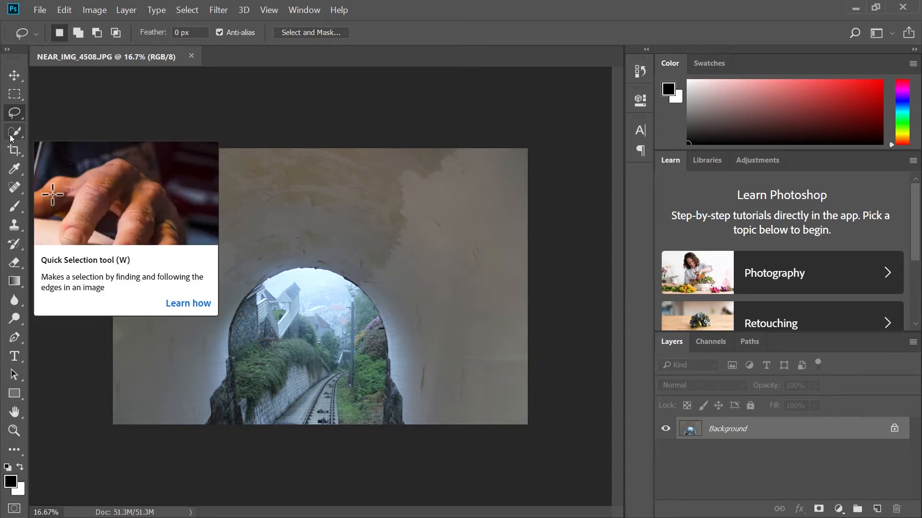
pyautogui.click(13, 132)
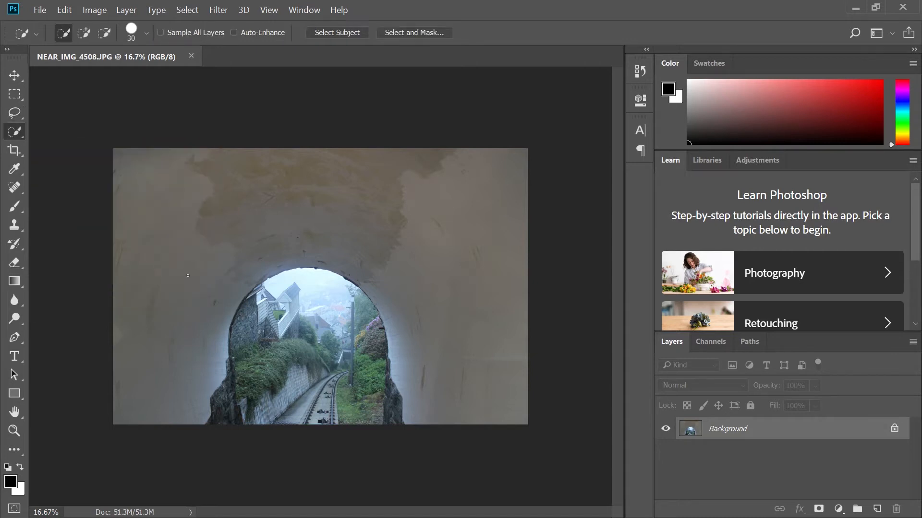
pyautogui.moveTo(188, 282); pyautogui.dragTo(257, 218)
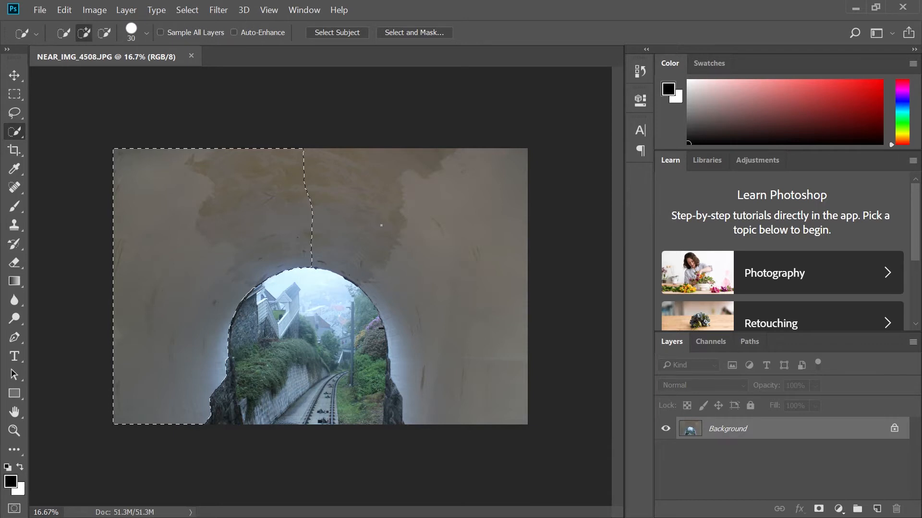
pyautogui.moveTo(394, 230); pyautogui.dragTo(386, 222)
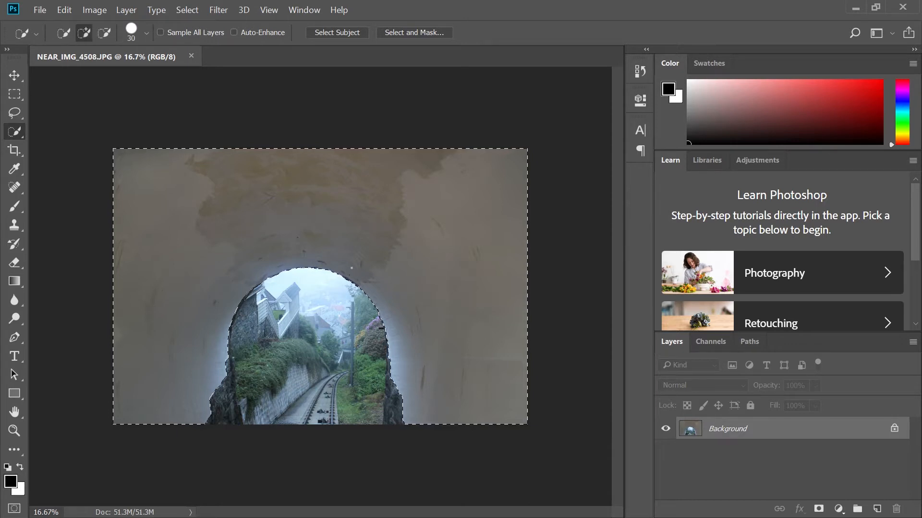
# - Extend the selection over the dark rocks and rim along the left edge of the tunnel opening
pyautogui.scroll(1, 321, 291)
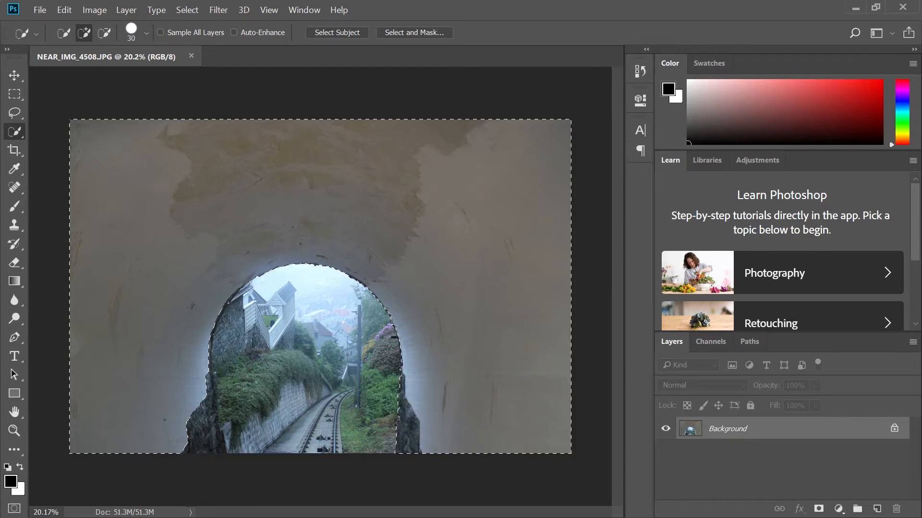
pyautogui.moveTo(206, 406); pyautogui.dragTo(210, 451)
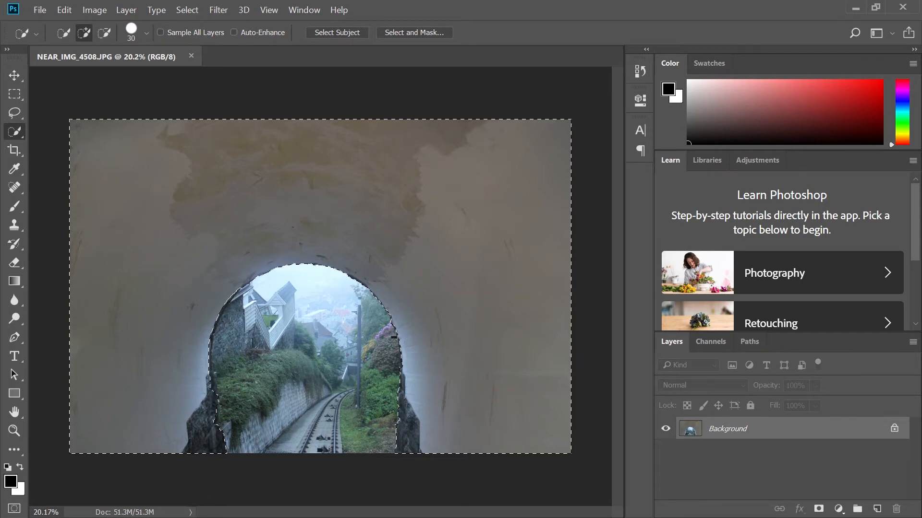
pyautogui.scroll(10, 250, 405)
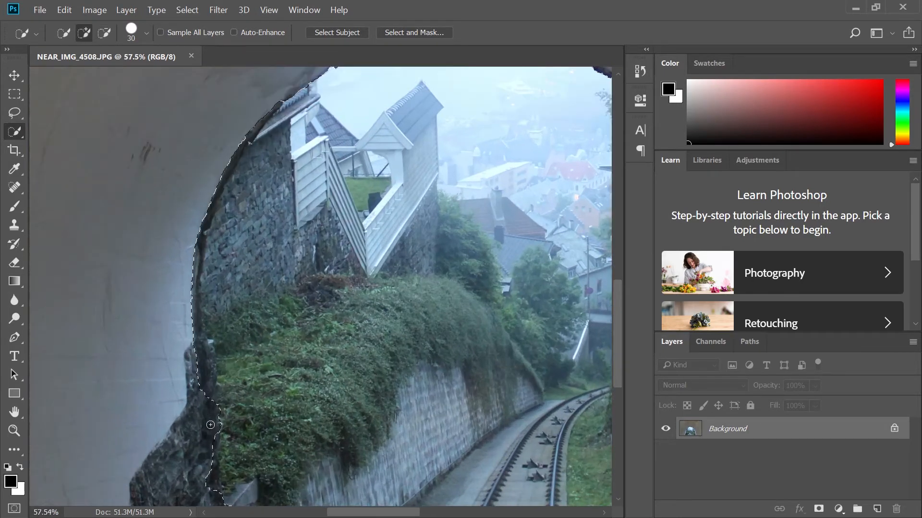
pyautogui.moveTo(211, 425)
pyautogui.mouseDown()
pyautogui.moveTo(206, 348)
pyautogui.moveTo(204, 375)
pyautogui.moveTo(191, 309)
pyautogui.moveTo(193, 328)
pyautogui.moveTo(198, 233)
pyautogui.mouseUp()
pyautogui.moveTo(205, 194)
pyautogui.mouseDown()
pyautogui.moveTo(208, 219)
pyautogui.moveTo(225, 178)
pyautogui.moveTo(222, 191)
pyautogui.mouseUp()
pyautogui.scroll(4, 261, 113)
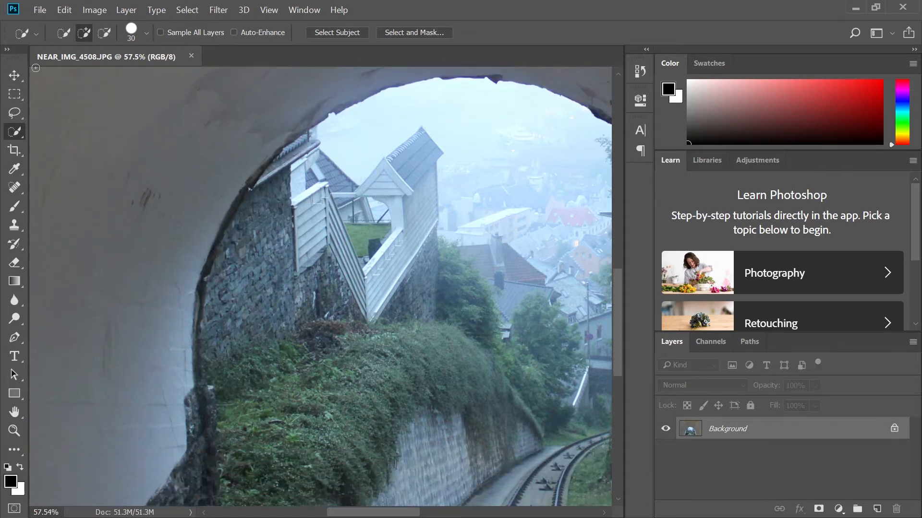
# - Subtract the buildings, hedge, railway track and other scenery inside the arch from the selection
pyautogui.click(104, 33)
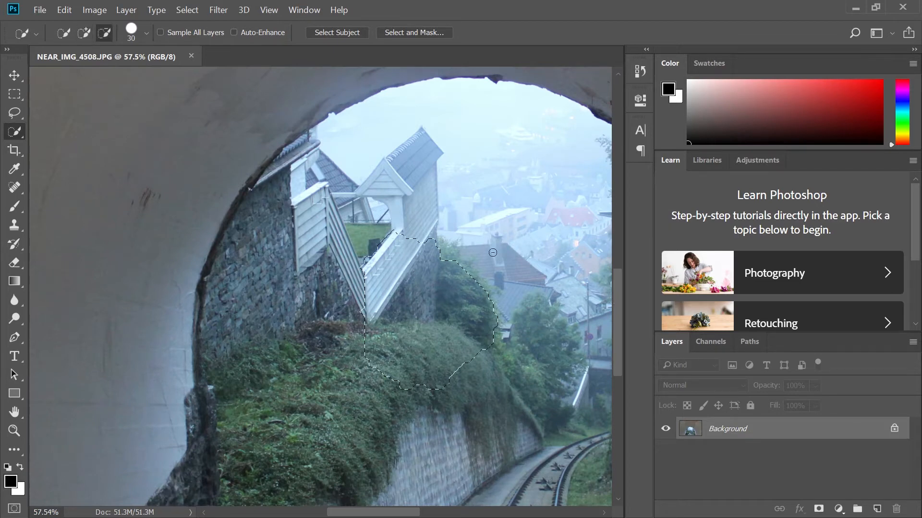
pyautogui.moveTo(338, 270)
pyautogui.mouseDown()
pyautogui.moveTo(325, 327)
pyautogui.moveTo(336, 408)
pyautogui.mouseUp()
pyautogui.moveTo(287, 246)
pyautogui.mouseDown()
pyautogui.moveTo(265, 314)
pyautogui.moveTo(291, 190)
pyautogui.mouseUp()
pyautogui.moveTo(249, 251); pyautogui.dragTo(227, 235)
pyautogui.moveTo(228, 289)
pyautogui.mouseDown()
pyautogui.moveTo(214, 343)
pyautogui.moveTo(220, 365)
pyautogui.mouseUp()
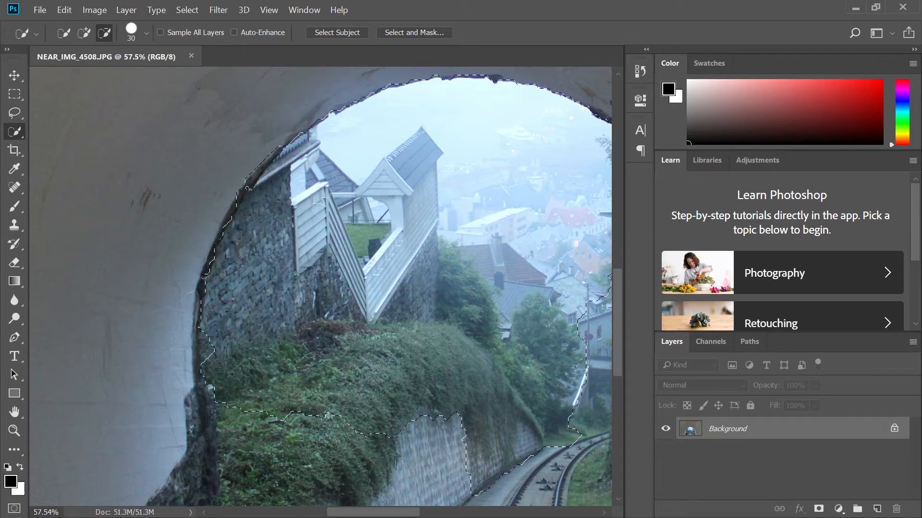
pyautogui.moveTo(228, 401); pyautogui.dragTo(236, 479)
pyautogui.scroll(-3, 368, 456)
pyautogui.scroll(-3, 368, 456)
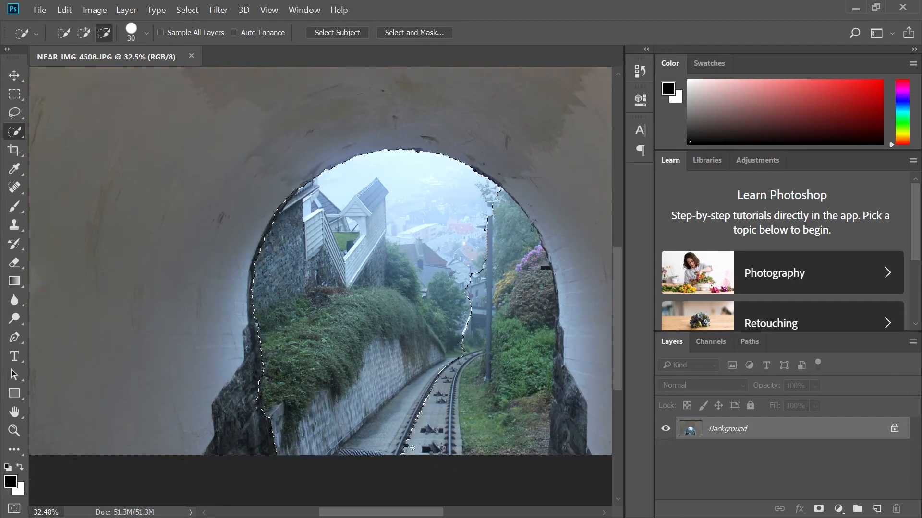
pyautogui.moveTo(447, 394)
pyautogui.mouseDown()
pyautogui.moveTo(467, 423)
pyautogui.moveTo(480, 423)
pyautogui.moveTo(544, 344)
pyautogui.moveTo(504, 366)
pyautogui.moveTo(517, 336)
pyautogui.moveTo(497, 236)
pyautogui.mouseUp()
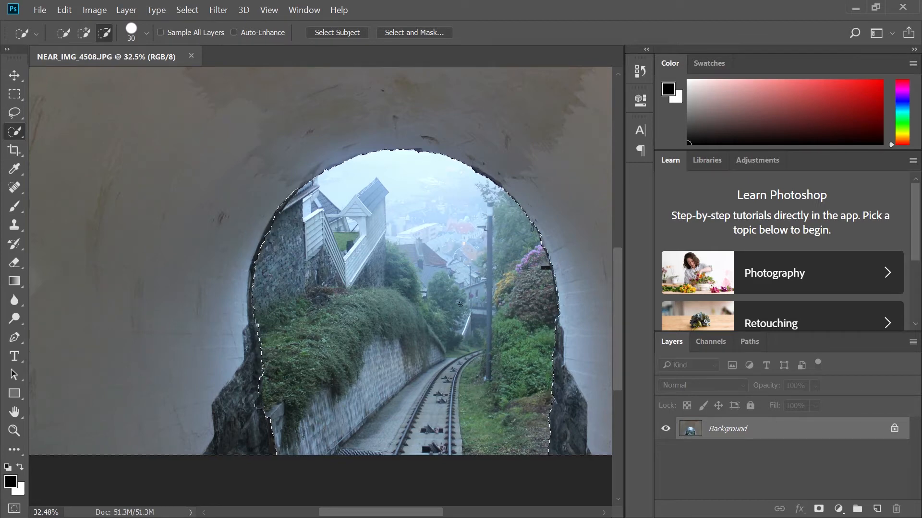
pyautogui.scroll(-3, 374, 278)
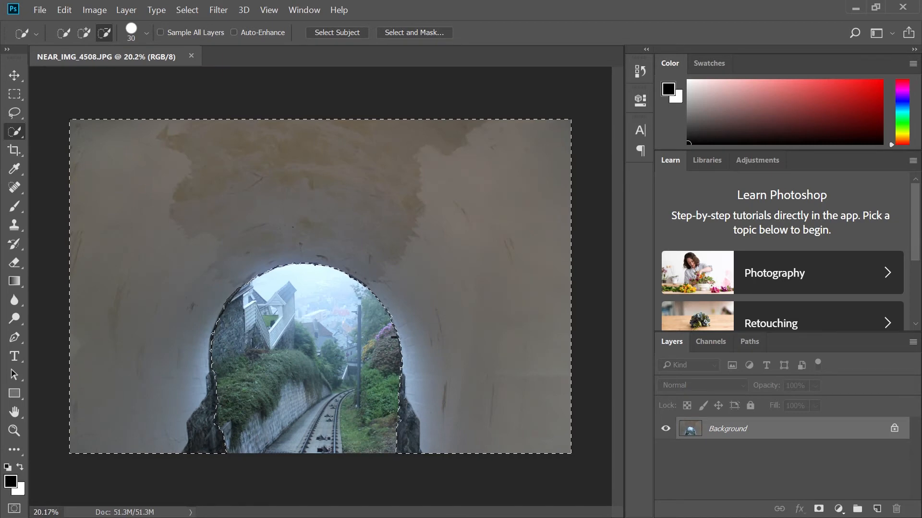
# - Refine the selection along the dark rim at the arch's upper left with a 13 px Quick Selection brush
pyautogui.scroll(5, 350, 336)
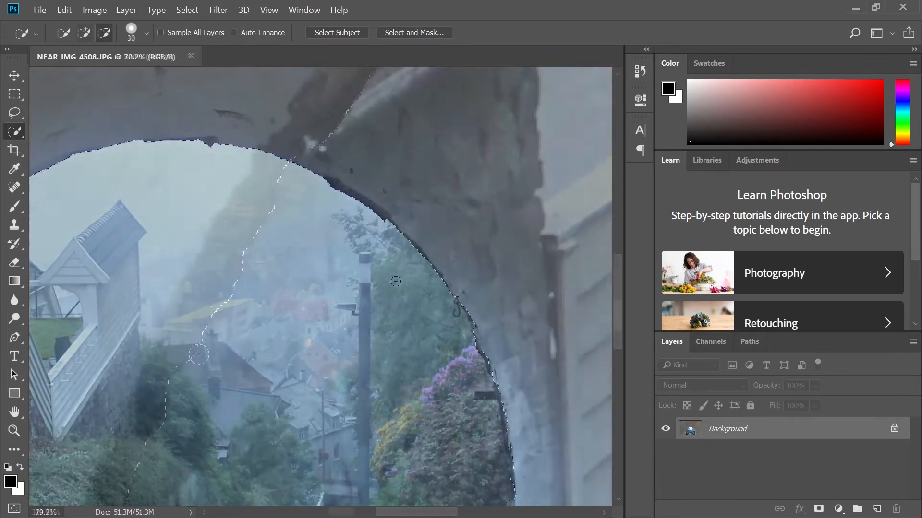
pyautogui.scroll(6, 282, 346)
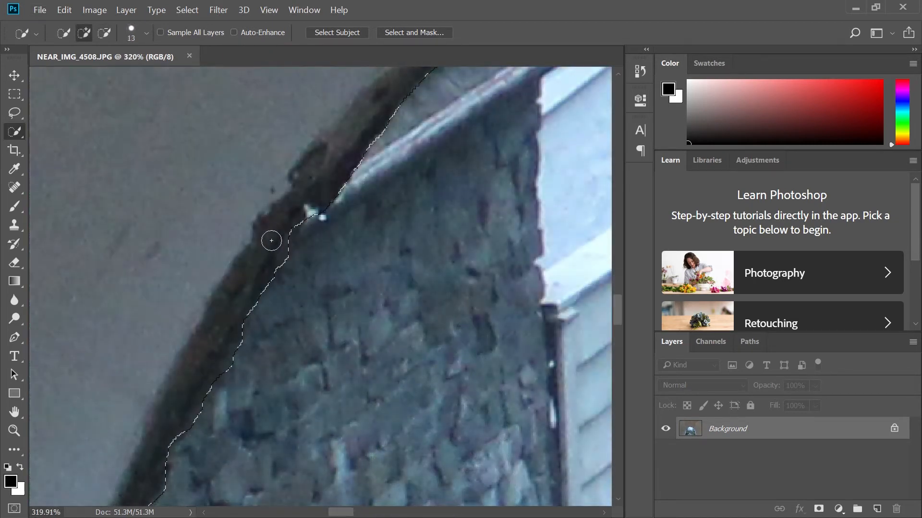
pyautogui.scroll(-5, 296, 227)
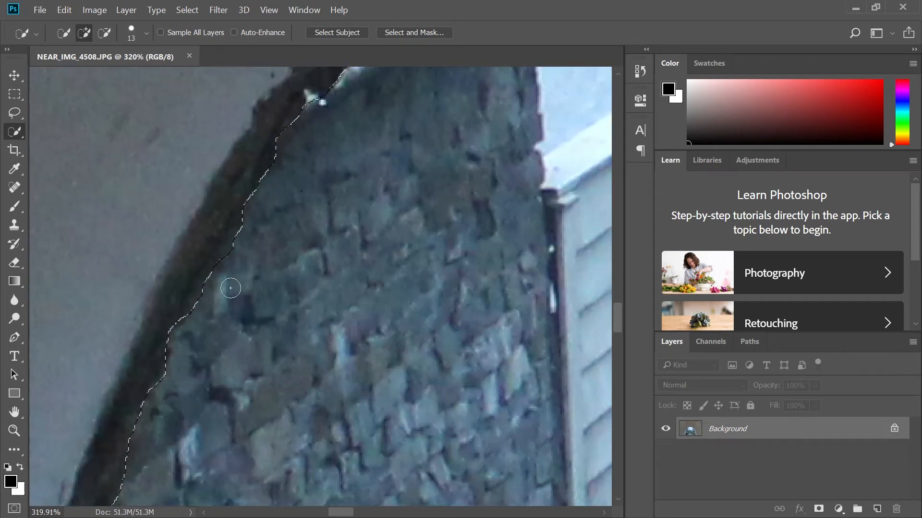
pyautogui.press('alt')
pyautogui.press('alt')
pyautogui.scroll(-5, 140, 394)
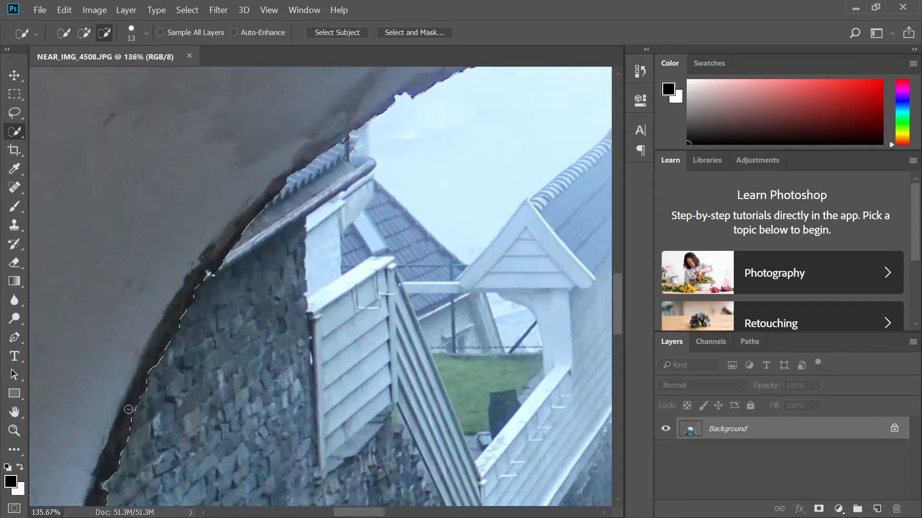
pyautogui.scroll(4, 81, 459)
pyautogui.scroll(3, 81, 459)
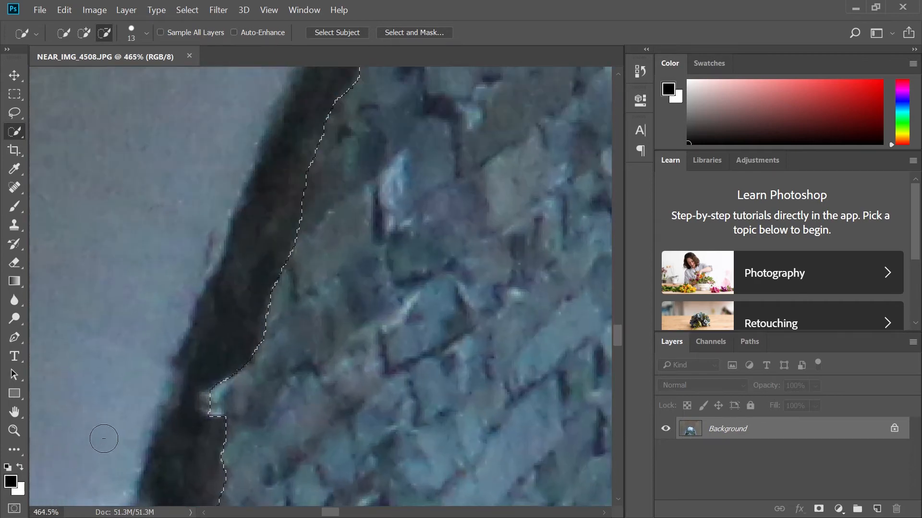
pyautogui.scroll(-2, 126, 405)
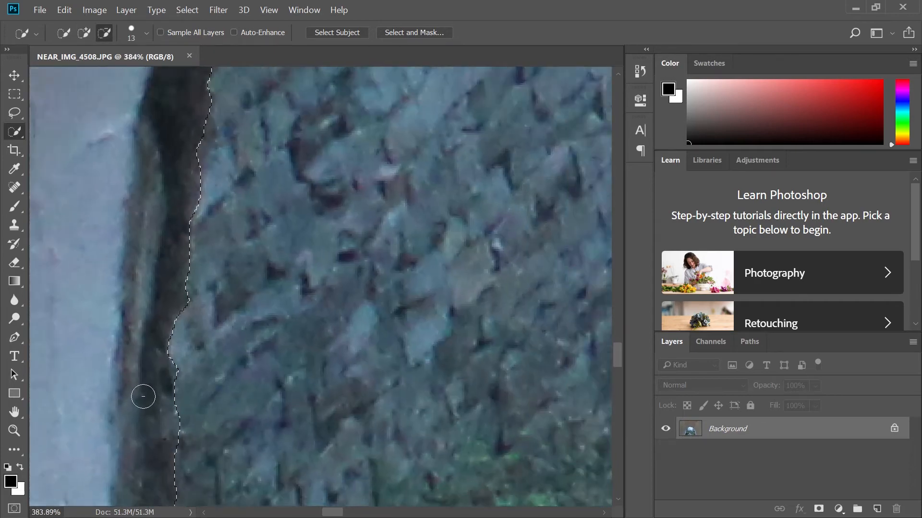
# - Add the small protruding stone on the left edge to the selection and follow the rocks down to the image's bottom
pyautogui.scroll(-5, 145, 388)
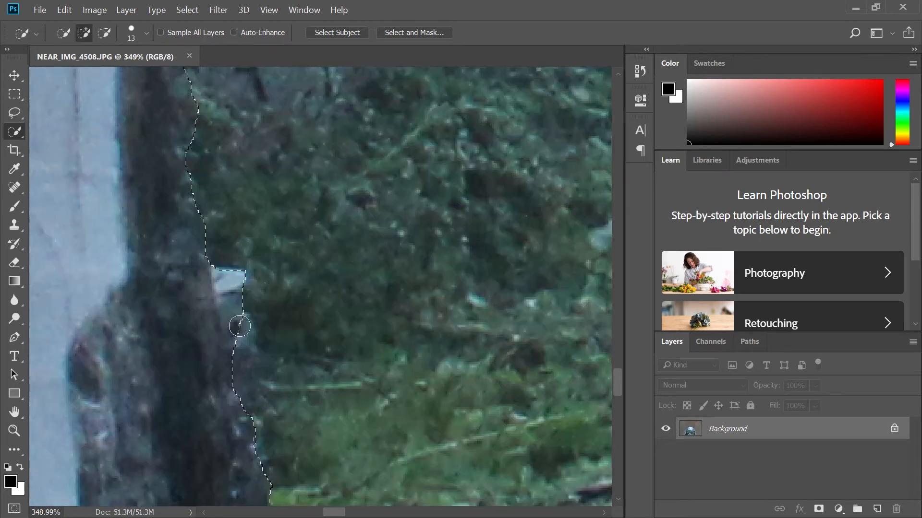
pyautogui.moveTo(240, 326); pyautogui.dragTo(231, 278)
pyautogui.scroll(-10, 204, 348)
pyautogui.scroll(-4, 203, 347)
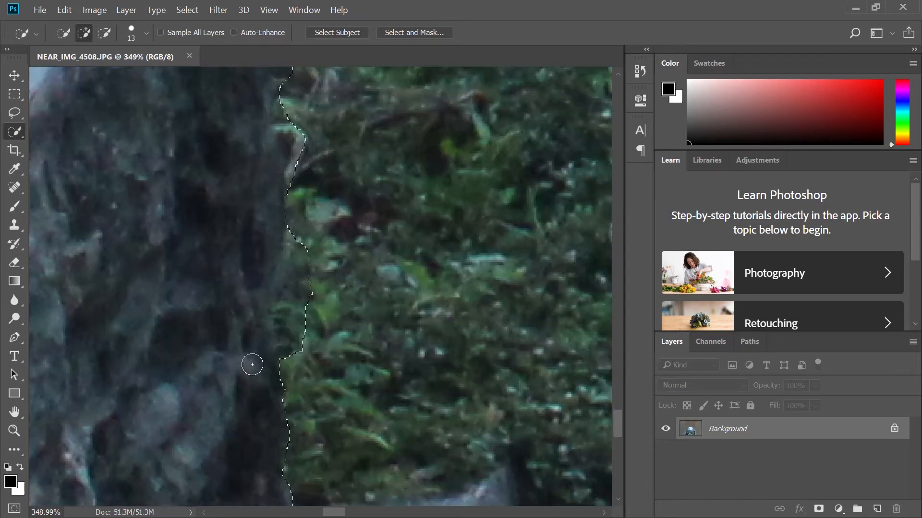
pyautogui.scroll(-5, 273, 305)
pyautogui.scroll(-8, 357, 317)
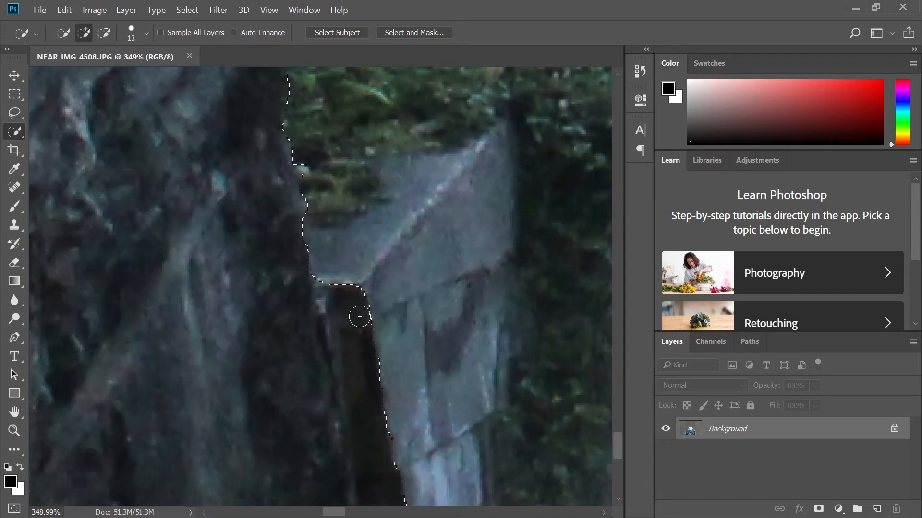
pyautogui.scroll(-5, 354, 325)
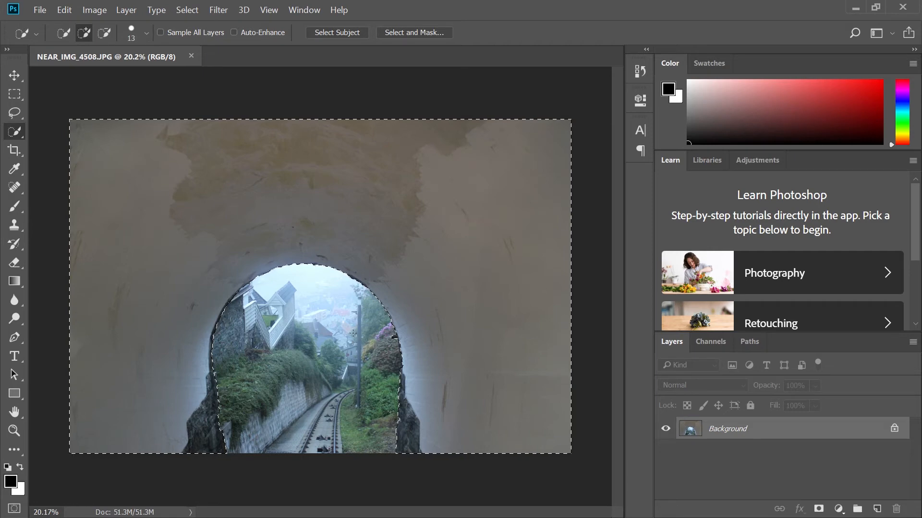
# - Copy the selected tunnel wall to a new layer and hide the Background layer
pyautogui.hotkey('ctrl', 'j')
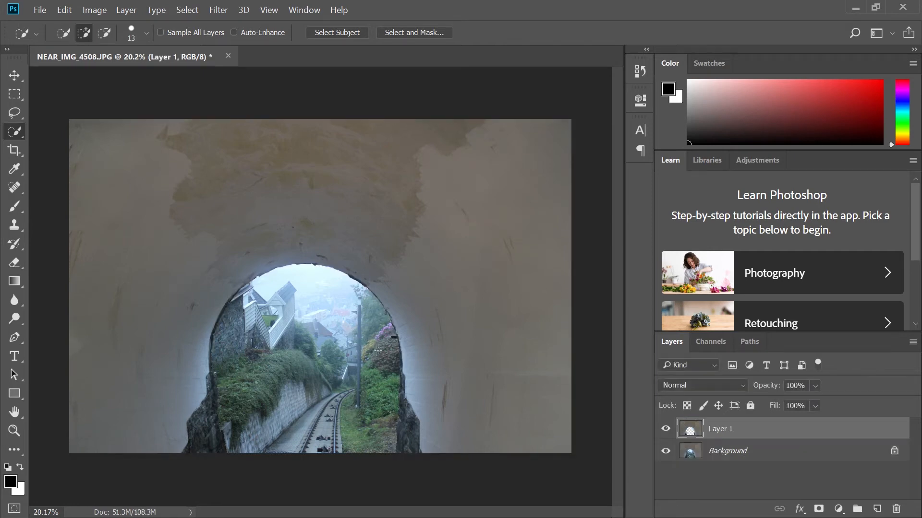
pyautogui.click(666, 455)
# - Examine the small bracket on the arch's right edge in the cutout, briefly showing the Background layer for comparison
pyautogui.scroll(8, 397, 336)
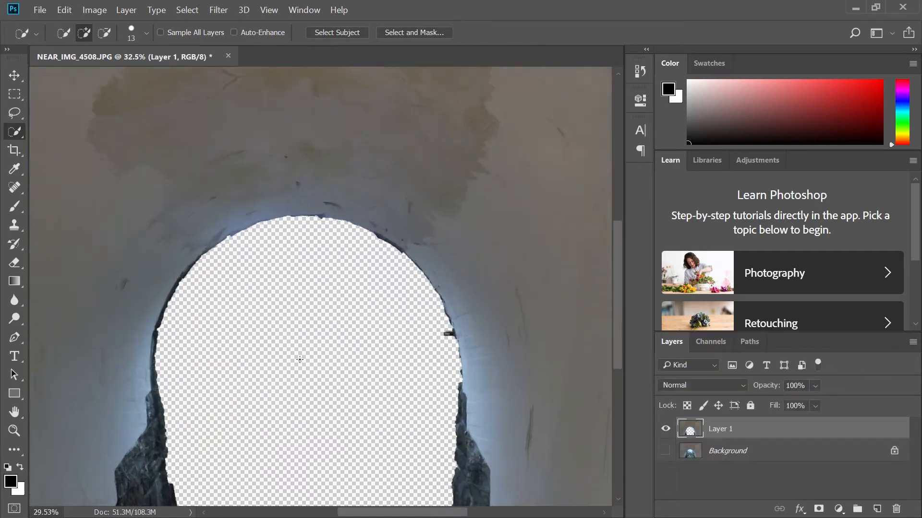
pyautogui.scroll(2, 417, 341)
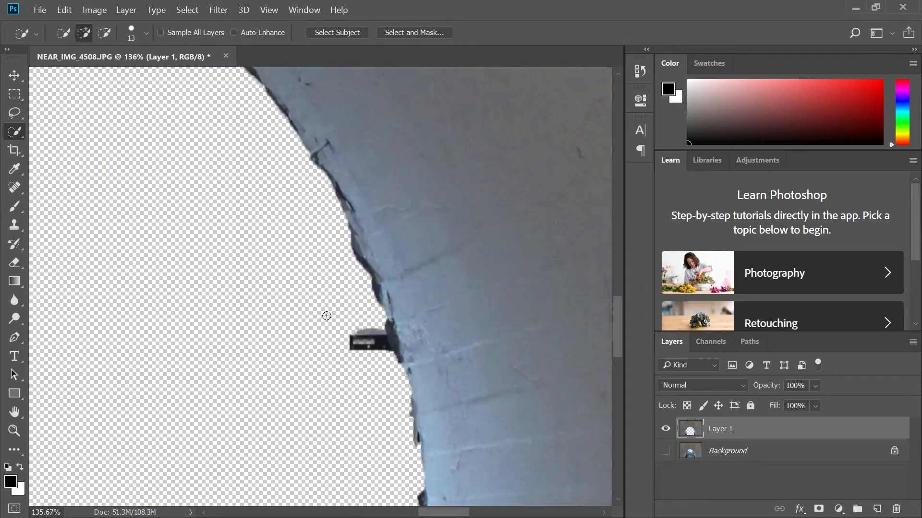
pyautogui.scroll(-5, 288, 304)
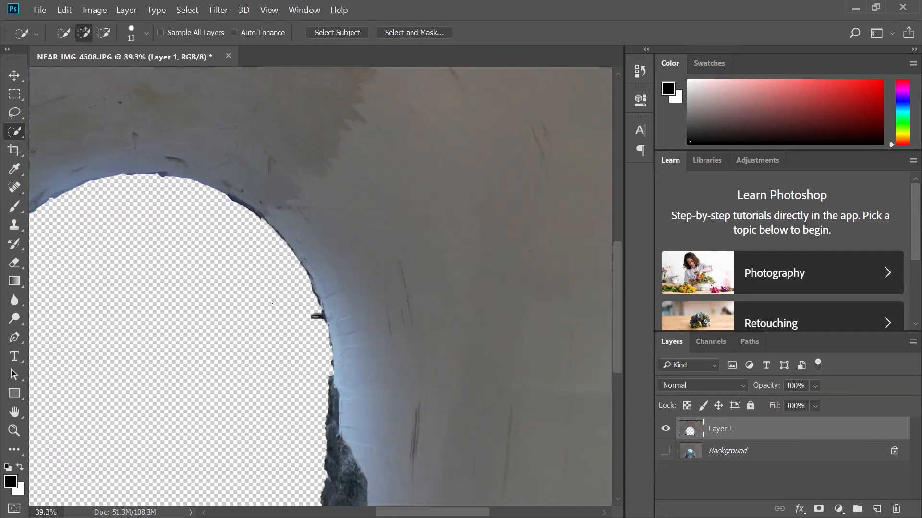
pyautogui.scroll(3, 264, 288)
pyautogui.scroll(2, 261, 283)
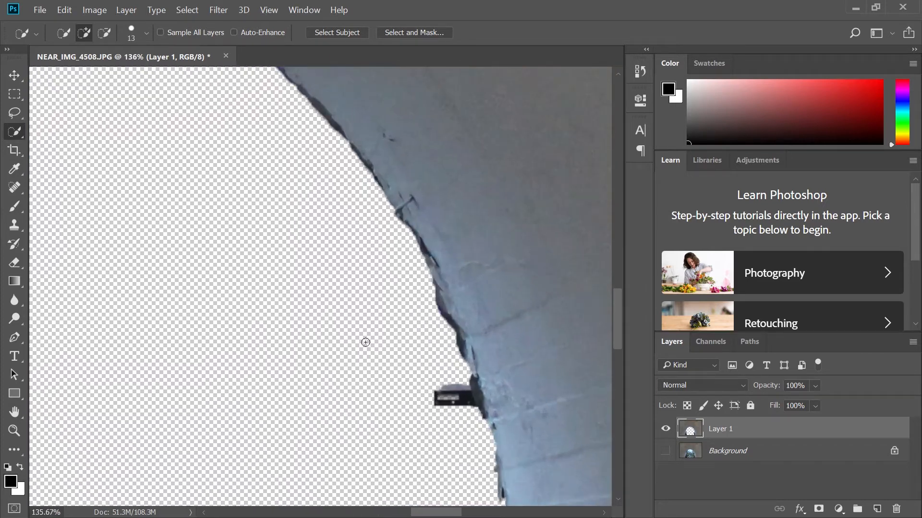
pyautogui.click(665, 450)
pyautogui.click(665, 451)
pyautogui.scroll(-4, 336, 264)
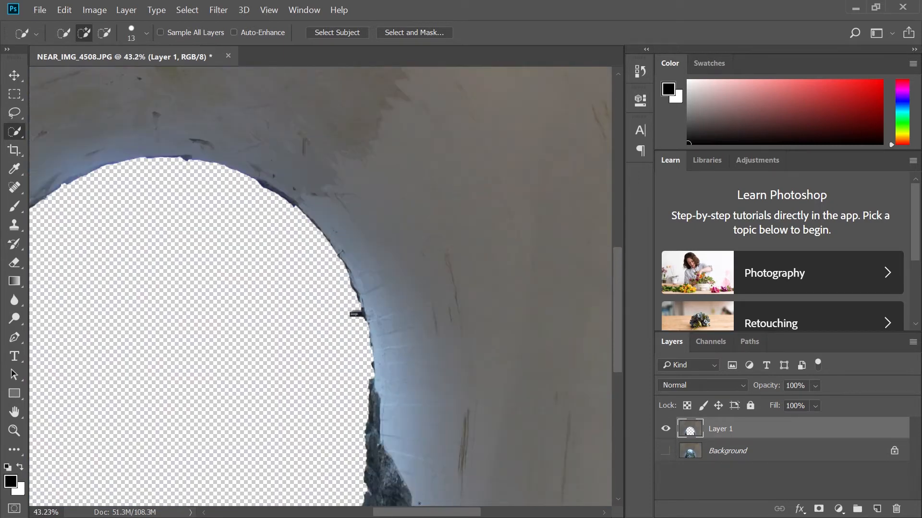
# - Examine the cutout's rocky edge at the lower right of the tunnel opening, down to the image's bottom
pyautogui.scroll(-4, 375, 425)
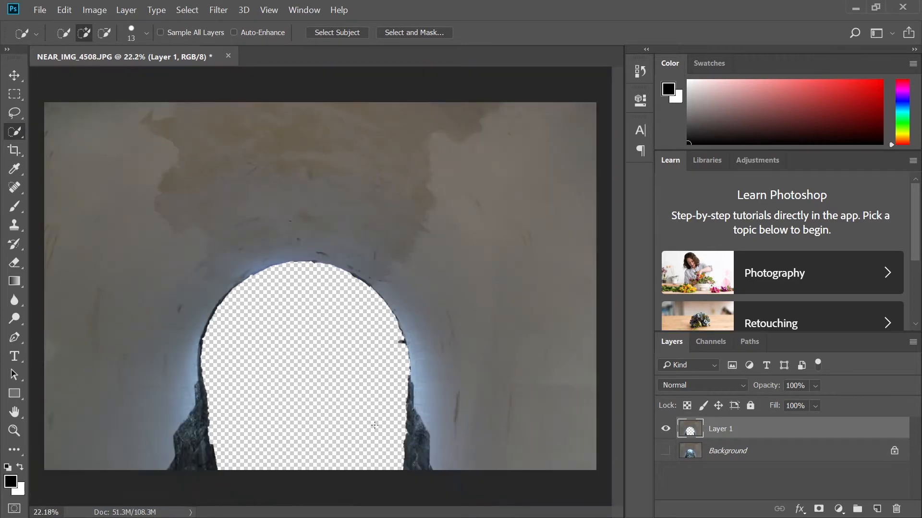
pyautogui.scroll(1, 372, 422)
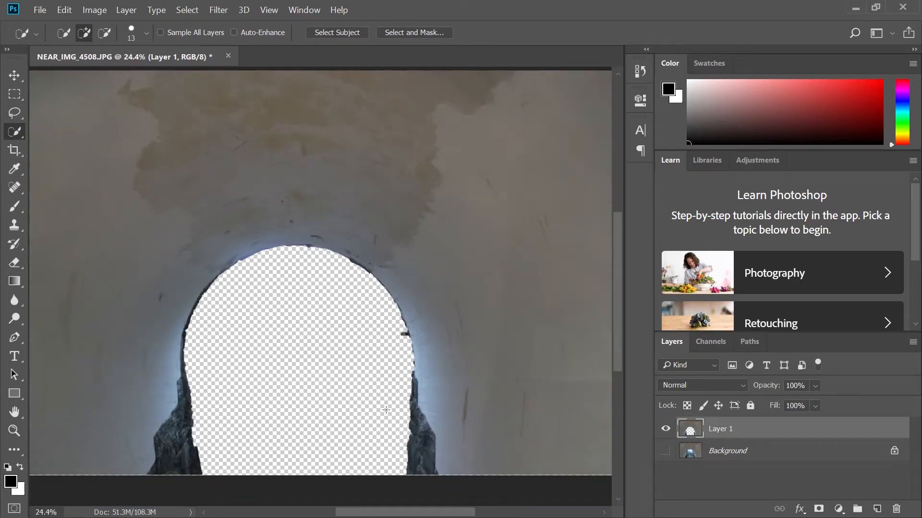
pyautogui.scroll(10, 440, 441)
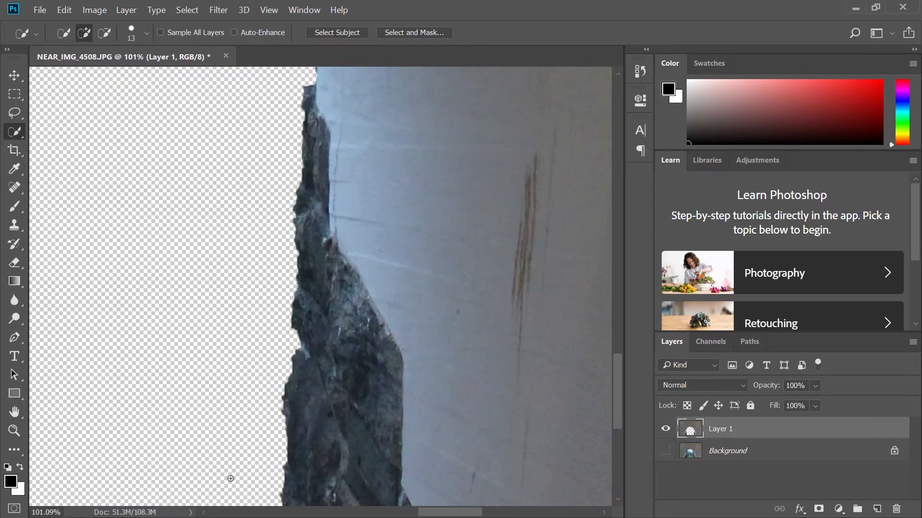
pyautogui.scroll(6, 254, 459)
pyautogui.scroll(-3, 300, 436)
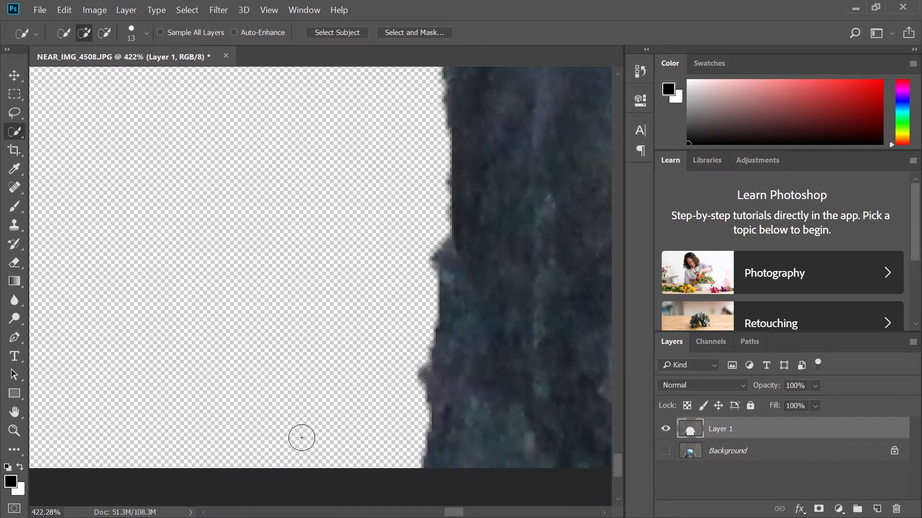
pyautogui.scroll(-5, 302, 437)
pyautogui.scroll(-10, 301, 437)
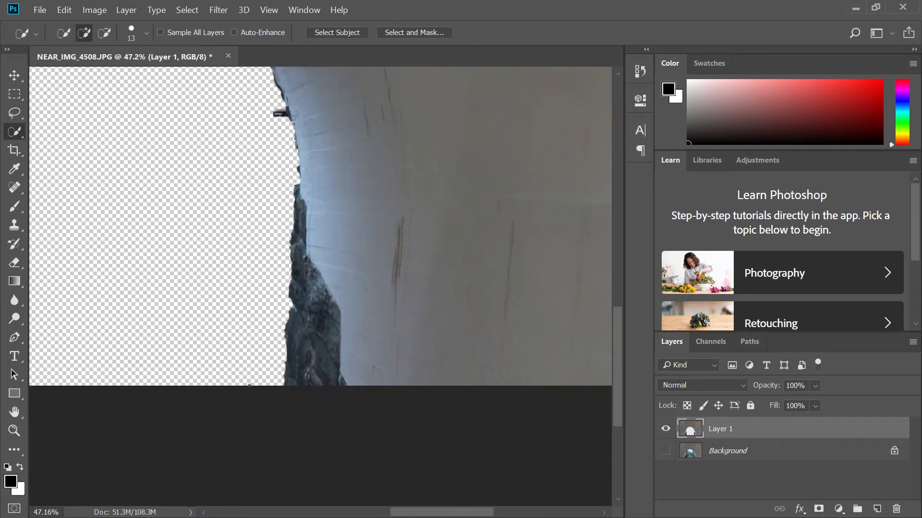
# - Save the tunnel cutout as the layered Photoshop file NEAR_IMG_4508 in the 19_Focus folder with Maximize Compatibility enabled
pyautogui.moveTo(406, 514); pyautogui.dragTo(339, 514)
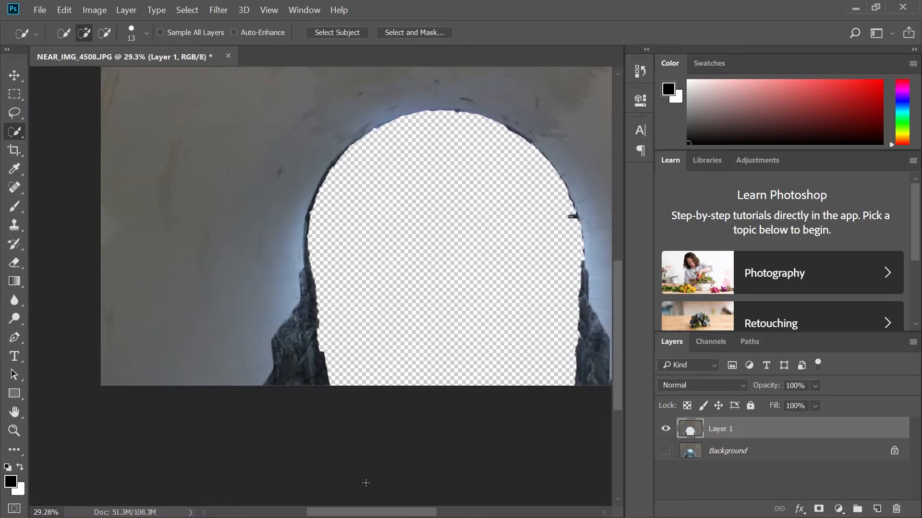
pyautogui.scroll(3, 370, 468)
pyautogui.scroll(-2, 372, 445)
pyautogui.scroll(-1, 373, 445)
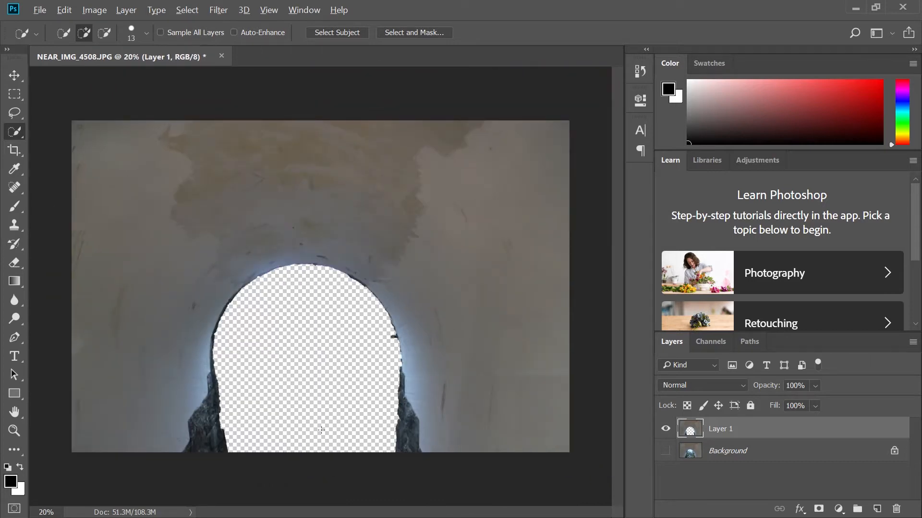
pyautogui.click(37, 12)
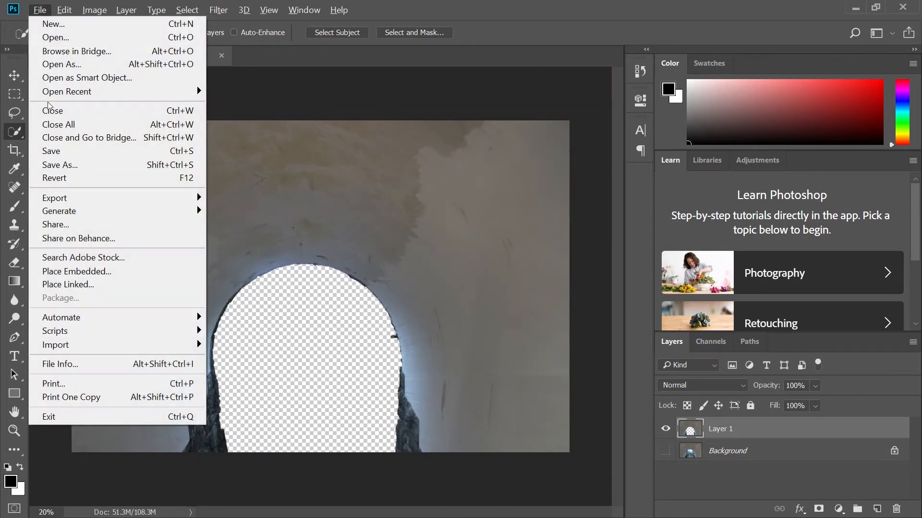
pyautogui.click(80, 167)
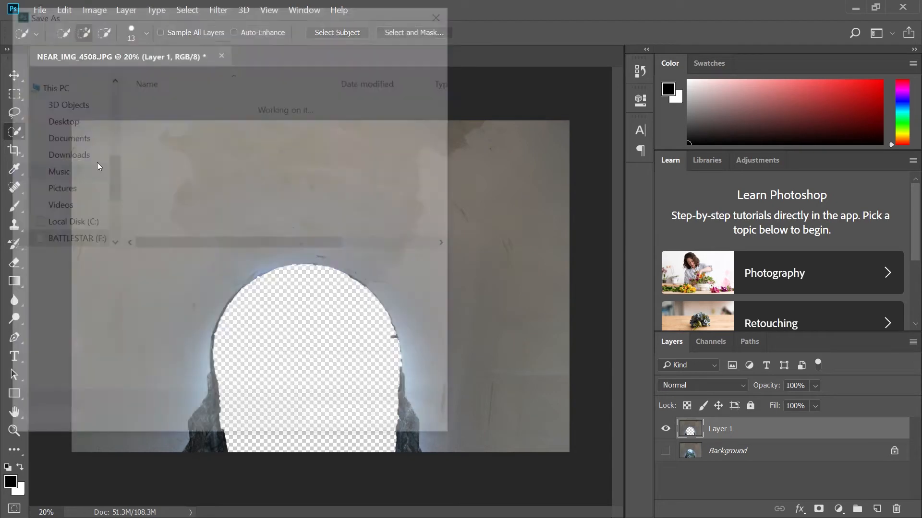
pyautogui.moveTo(185, 20); pyautogui.dragTo(354, 32)
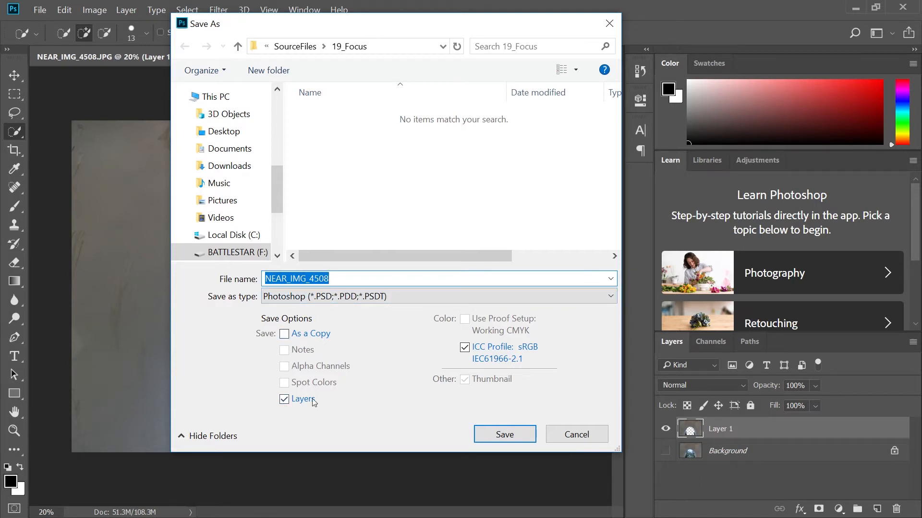
pyautogui.click(504, 435)
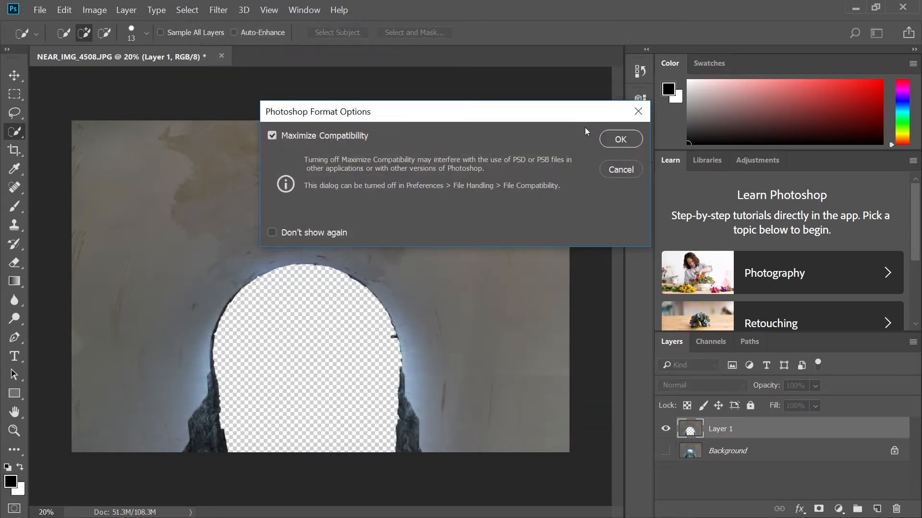
pyautogui.click(620, 140)
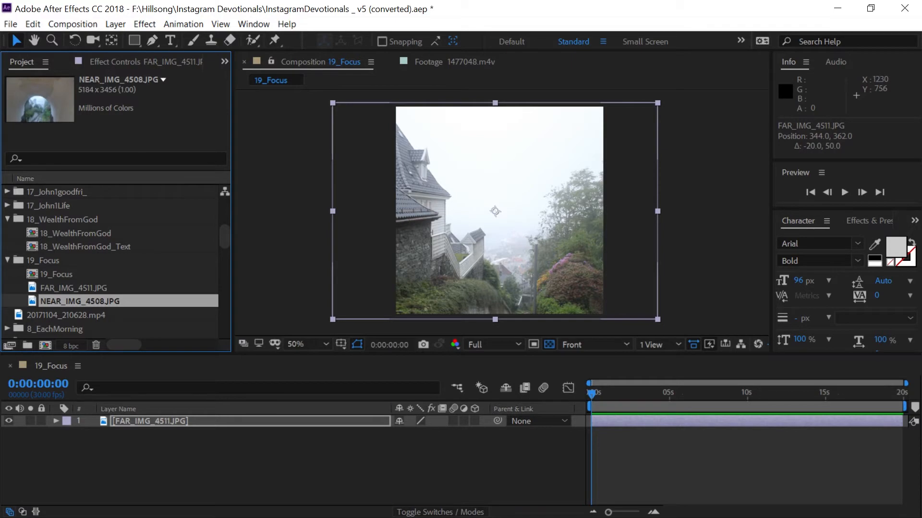
# - Switch to After Effects and import NEAR_IMG_4508.psd into the 19_Focus folder as footage, using only Layer 1 at document size
pyautogui.hotkey('alt', 'Tab')
pyautogui.moveTo(619, 201); pyautogui.dragTo(25, 264)
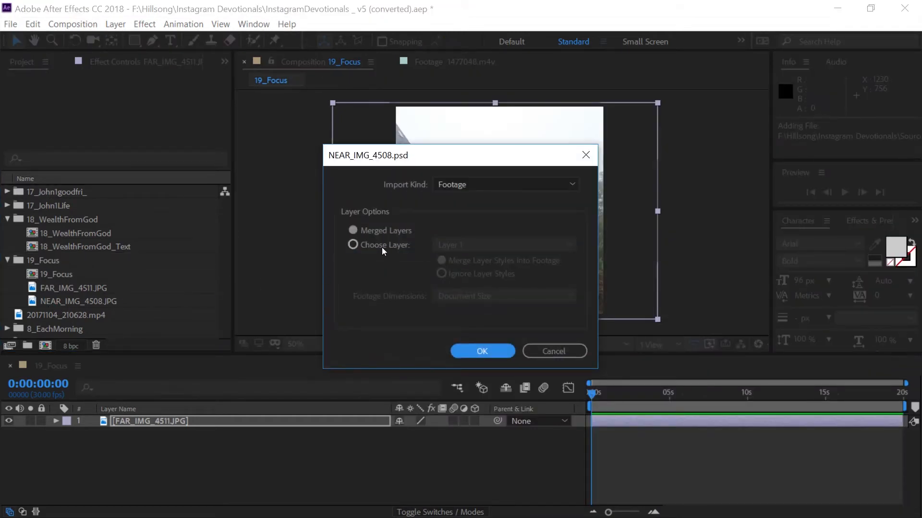
pyautogui.click(383, 248)
pyautogui.click(486, 247)
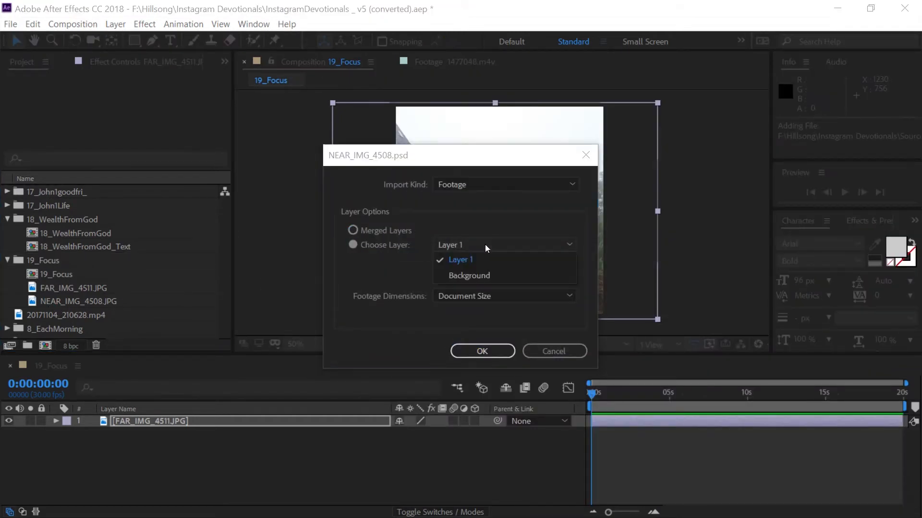
pyautogui.click(463, 260)
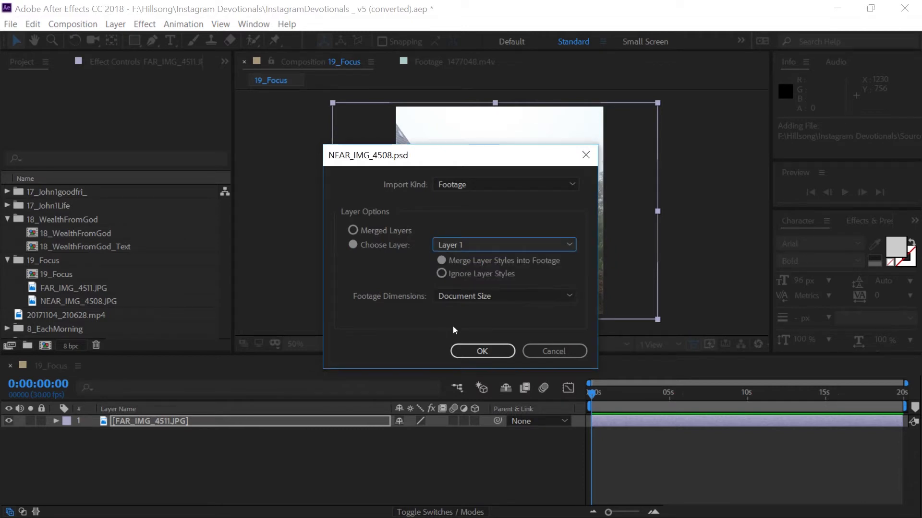
pyautogui.click(465, 353)
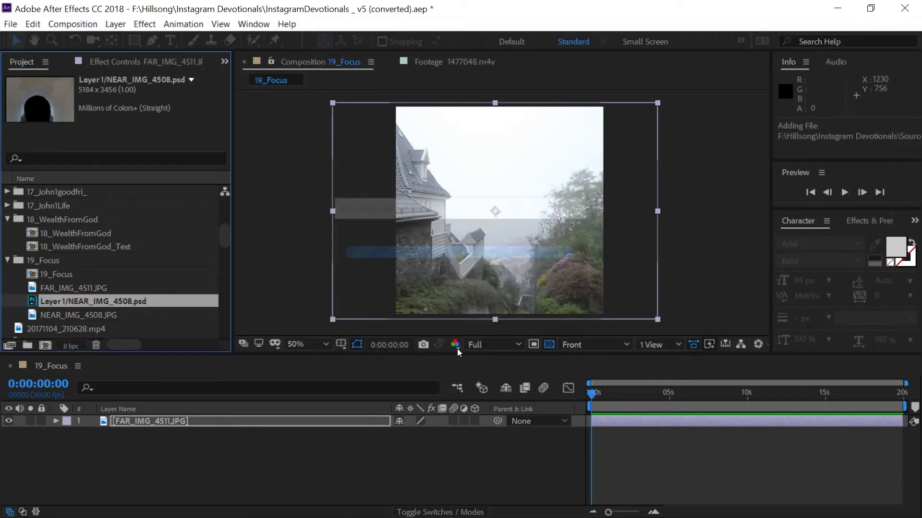
# - Try the Ignore and Straight alpha interpretations and Lower Field First separation on the Layer 1/NEAR_IMG_4508.psd footage without applying them
pyautogui.rightClick(34, 304)
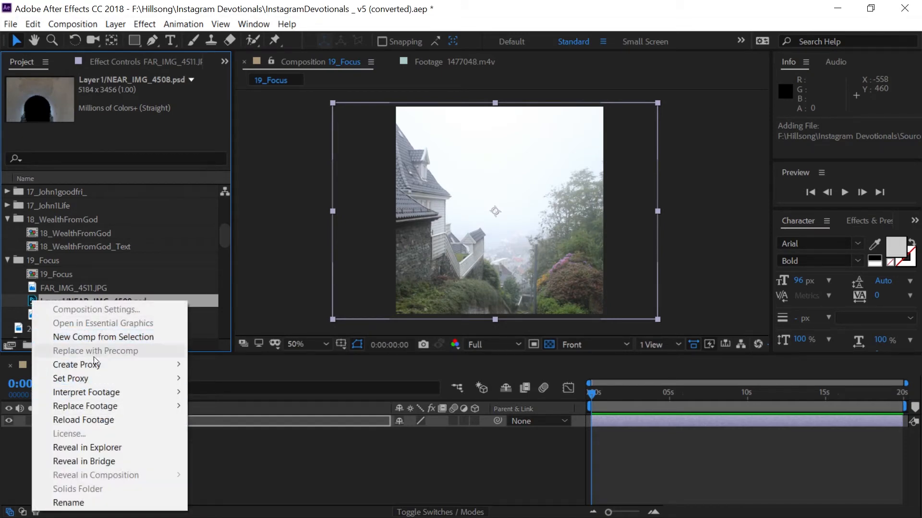
pyautogui.moveTo(128, 393)
pyautogui.click(259, 391)
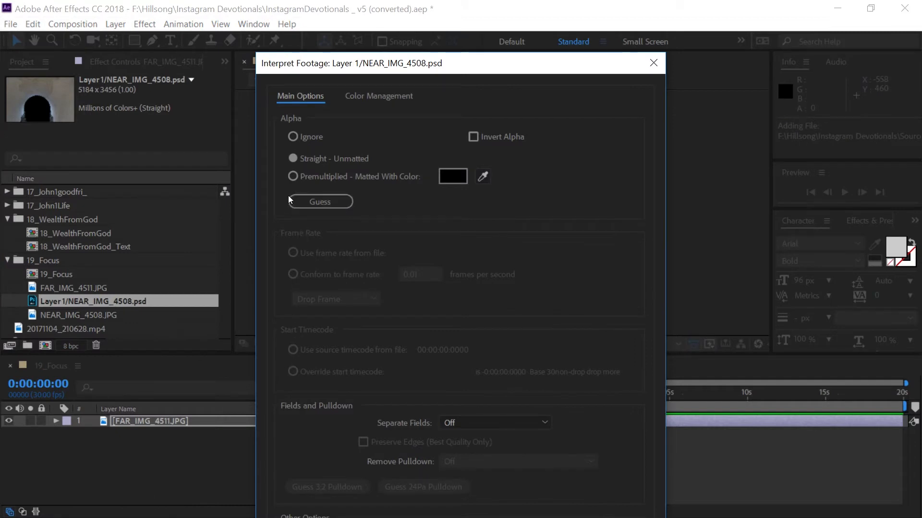
pyautogui.click(292, 137)
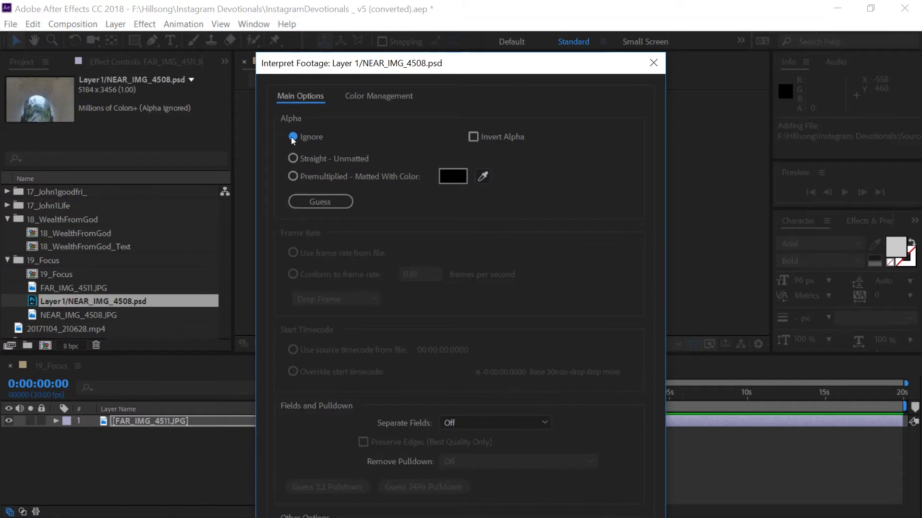
pyautogui.click(292, 158)
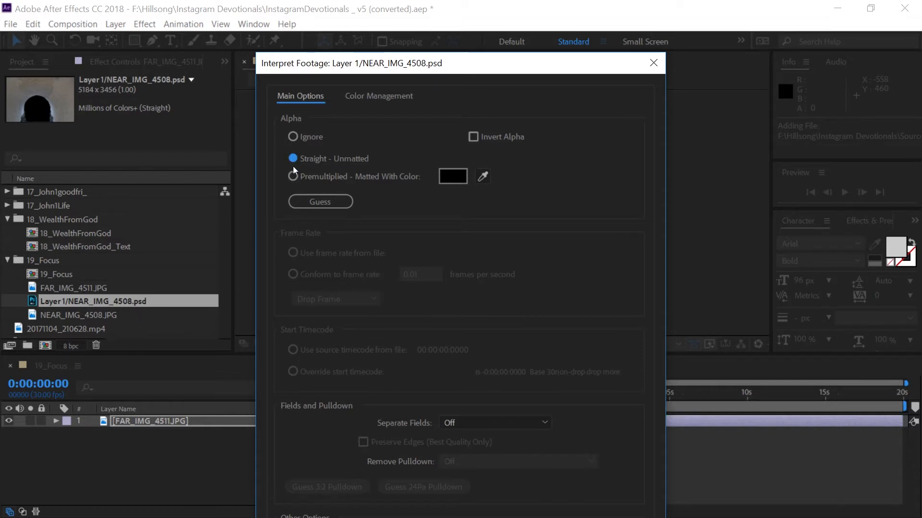
pyautogui.moveTo(445, 58); pyautogui.dragTo(441, 15)
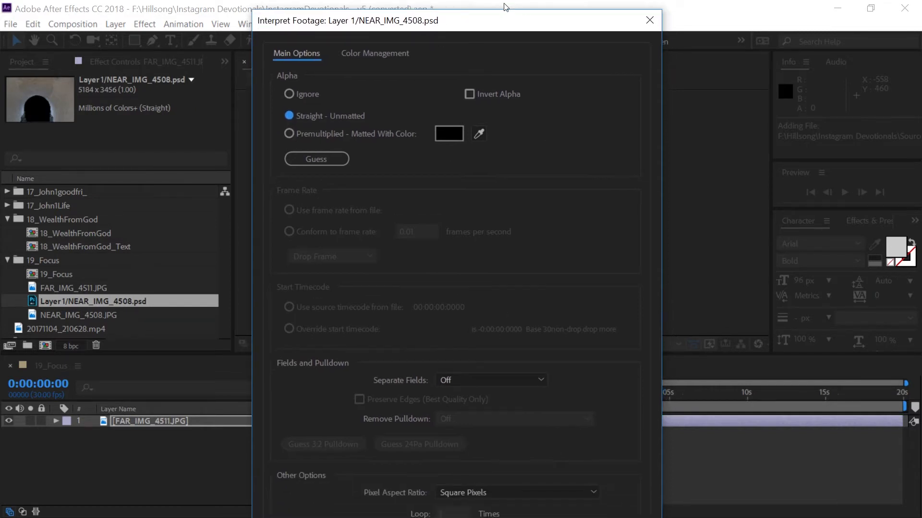
pyautogui.moveTo(505, 7); pyautogui.dragTo(508, 5)
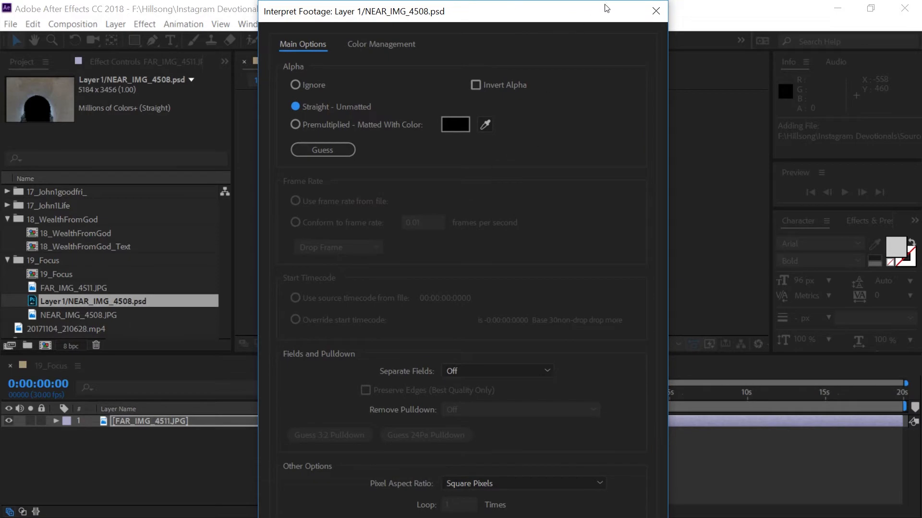
pyautogui.click(497, 371)
pyautogui.click(480, 392)
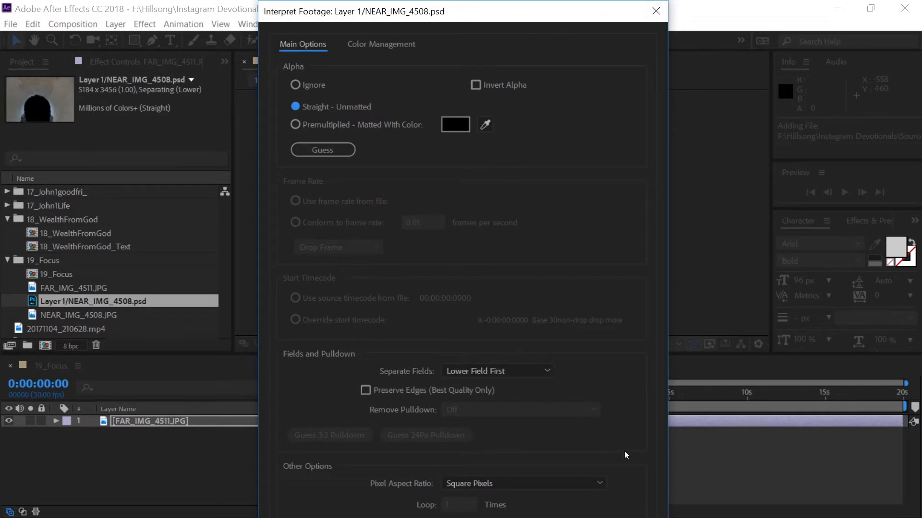
pyautogui.click(656, 10)
# - Add Layer 1/NEAR_IMG_4508.psd to the 19_Focus composition and scale it proportionally to 22%
pyautogui.moveTo(33, 308); pyautogui.dragTo(602, 436)
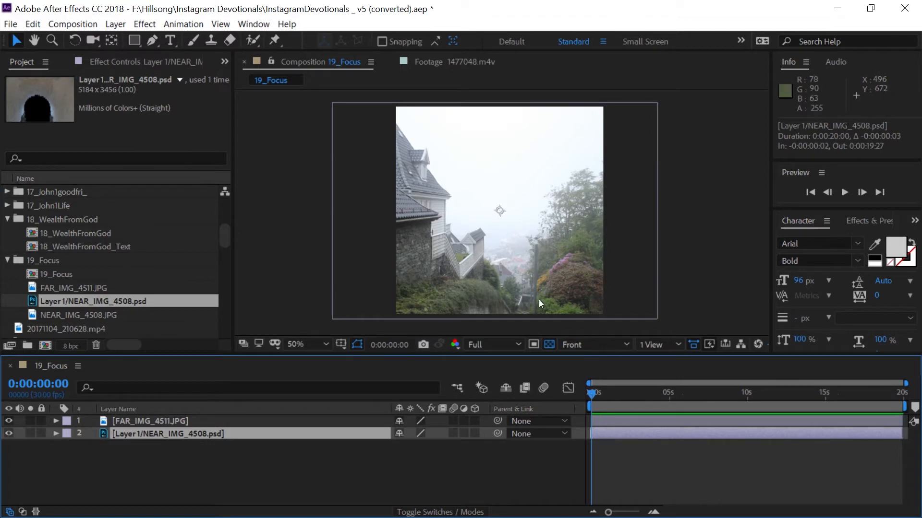
pyautogui.scroll(-7, 506, 211)
pyautogui.scroll(1, 506, 211)
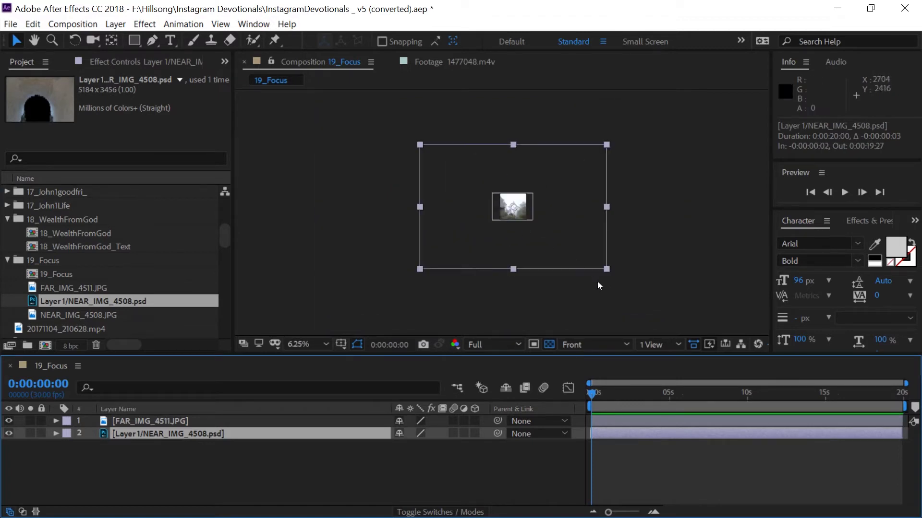
pyautogui.moveTo(604, 268); pyautogui.dragTo(537, 233)
pyautogui.scroll(4, 536, 240)
pyautogui.scroll(1, 422, 267)
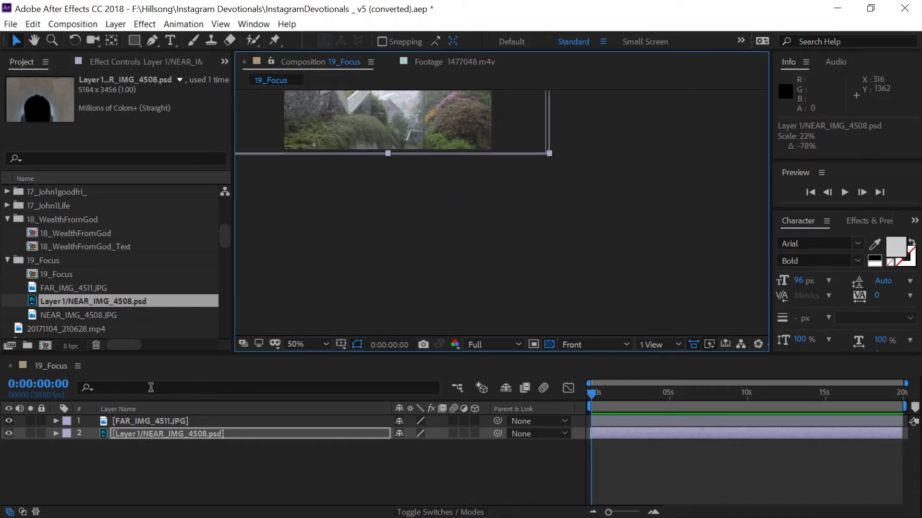
# - Move the tunnel layer above FAR_IMG_4511.JPG in the layer stack so it frames the far view
pyautogui.moveTo(143, 434); pyautogui.dragTo(144, 418)
pyautogui.scroll(8, 307, 263)
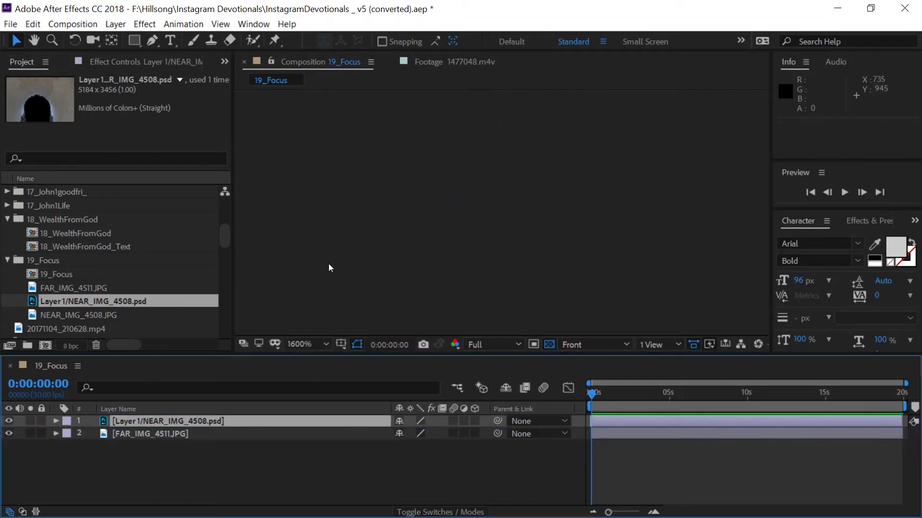
pyautogui.scroll(-8, 359, 268)
pyautogui.scroll(4, 359, 267)
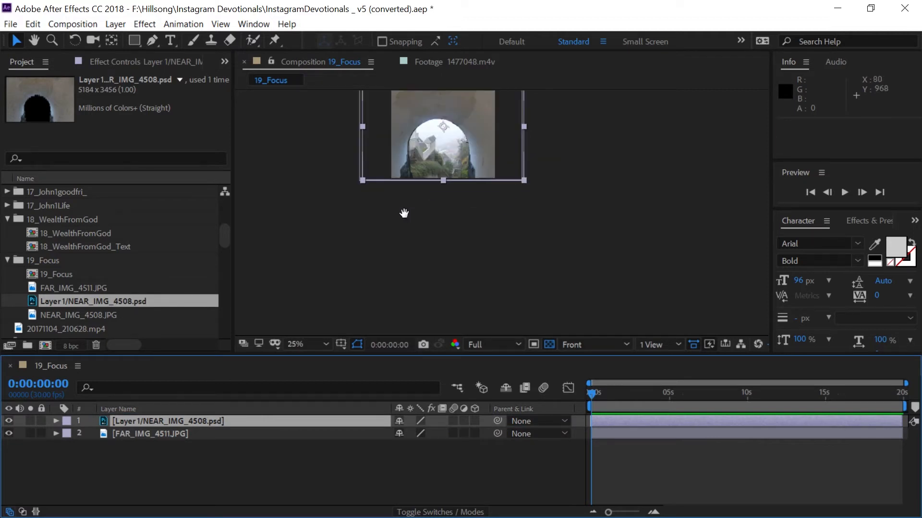
pyautogui.moveTo(405, 212); pyautogui.dragTo(529, 223)
pyautogui.scroll(4, 443, 287)
pyautogui.press(',')
pyautogui.press('.')
pyautogui.press(',')
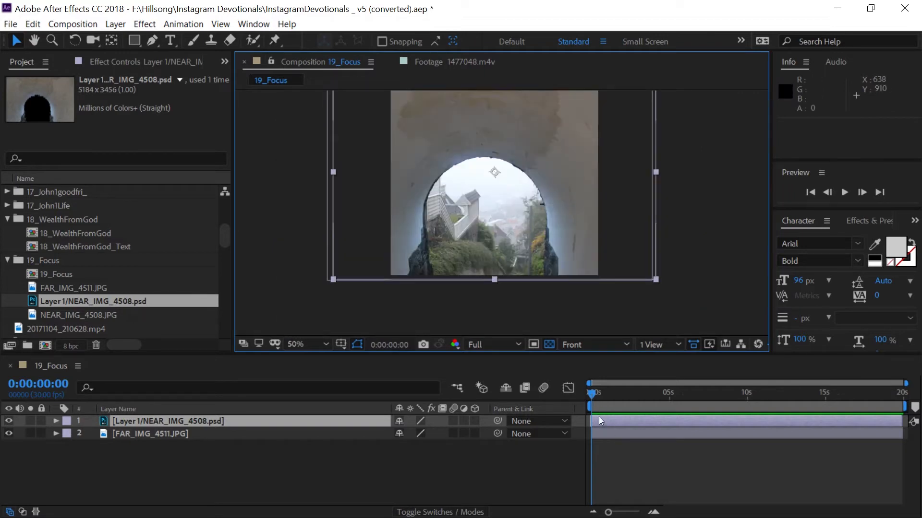
# - Shift the tunnel layer in time so that it starts exactly at 0:00:00:00, aligned with the far view
pyautogui.moveTo(600, 421); pyautogui.dragTo(596, 450)
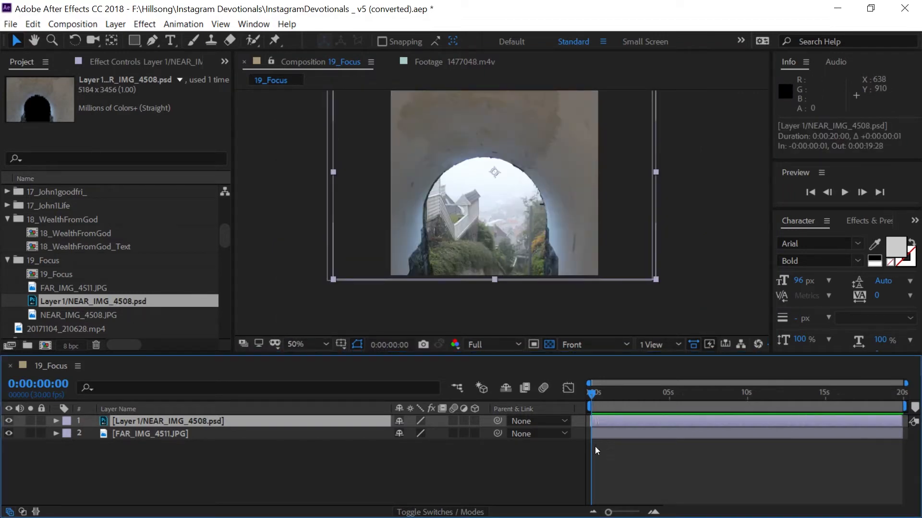
pyautogui.click(597, 435)
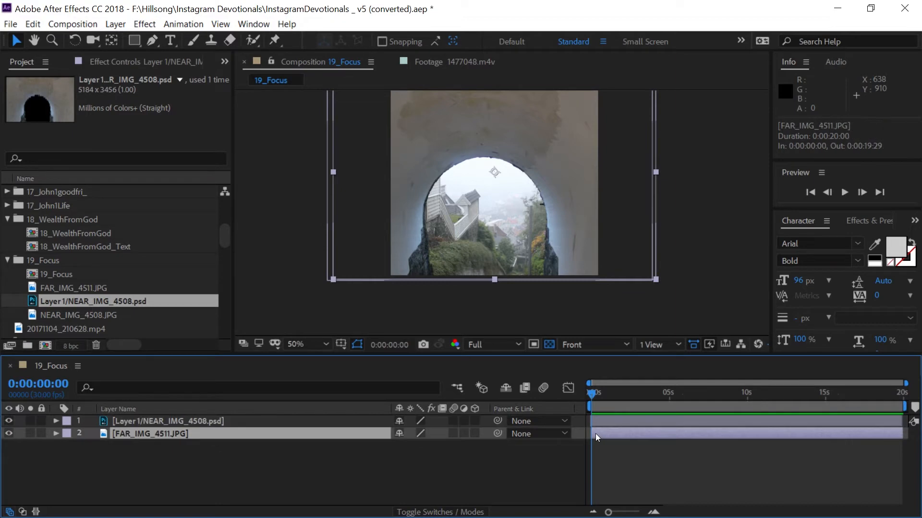
pyautogui.moveTo(905, 383); pyautogui.dragTo(625, 383)
pyautogui.click(604, 423)
pyautogui.moveTo(604, 422); pyautogui.dragTo(605, 425)
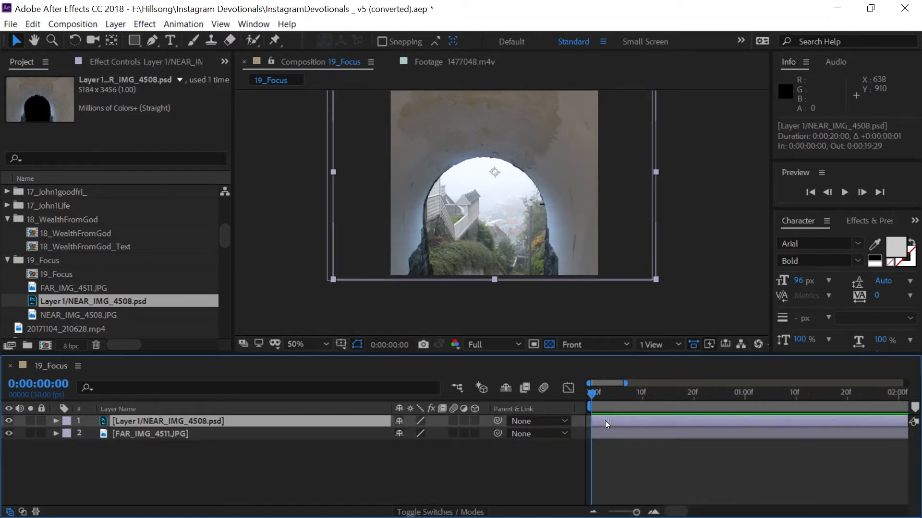
pyautogui.moveTo(625, 383); pyautogui.dragTo(807, 383)
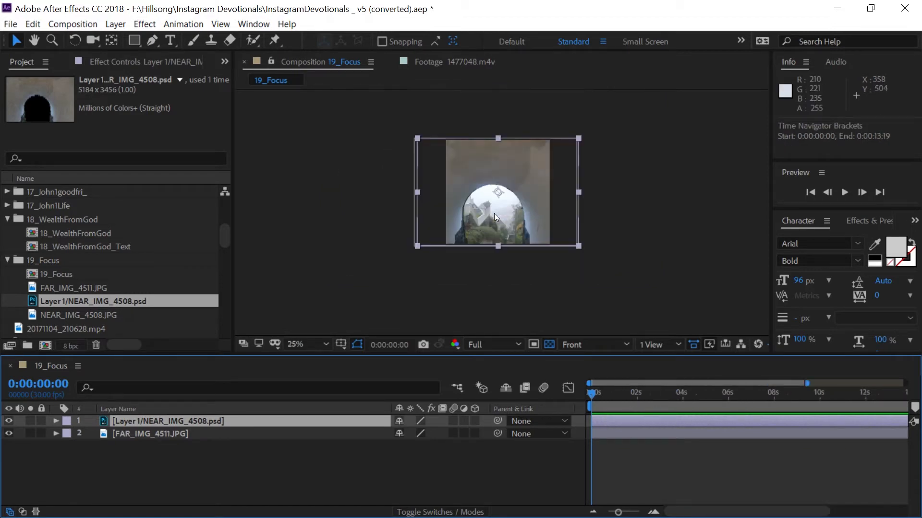
# - Add a two-node 50mm camera to the composition and set the 2D-layer warning to Never Again
pyautogui.rightClick(268, 300)
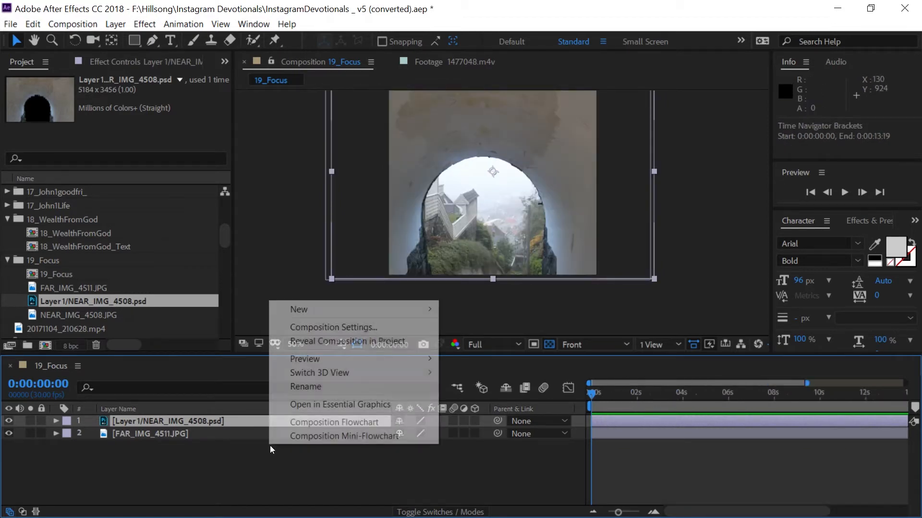
pyautogui.rightClick(262, 312)
pyautogui.moveTo(315, 321)
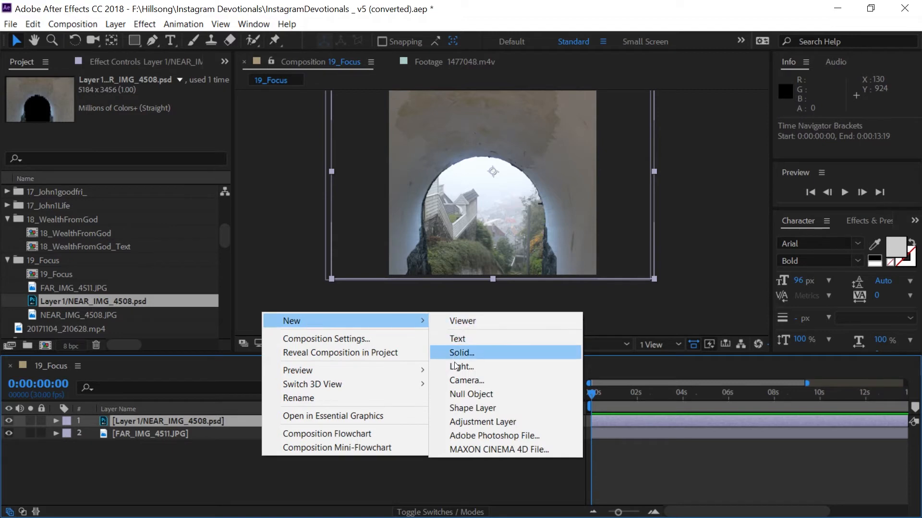
pyautogui.click(461, 381)
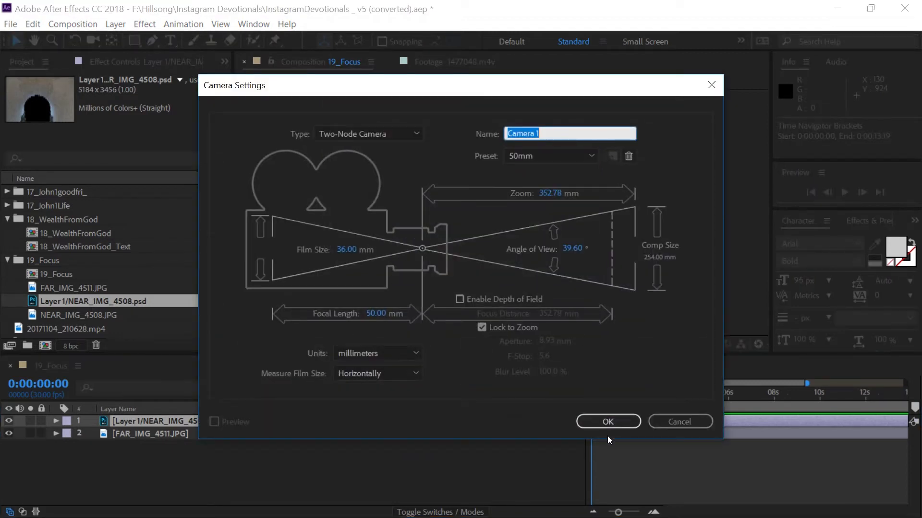
pyautogui.click(609, 423)
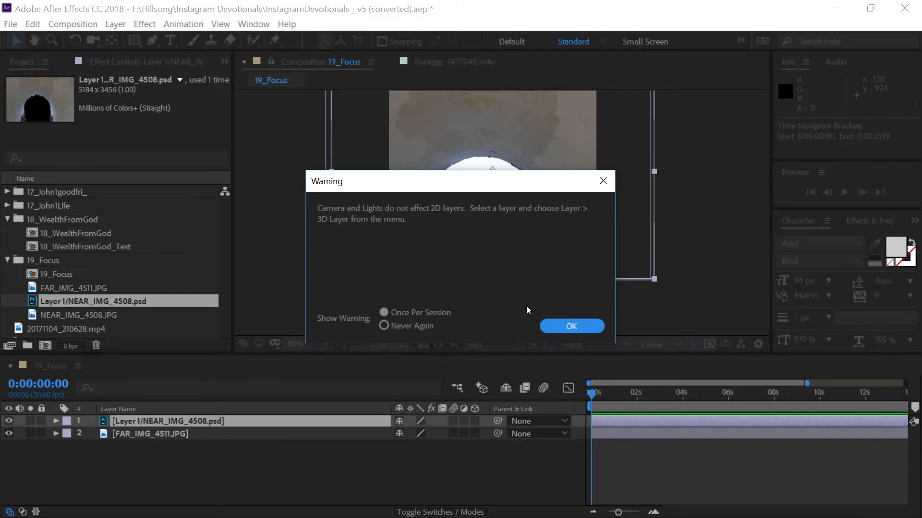
pyautogui.click(384, 325)
pyautogui.click(572, 326)
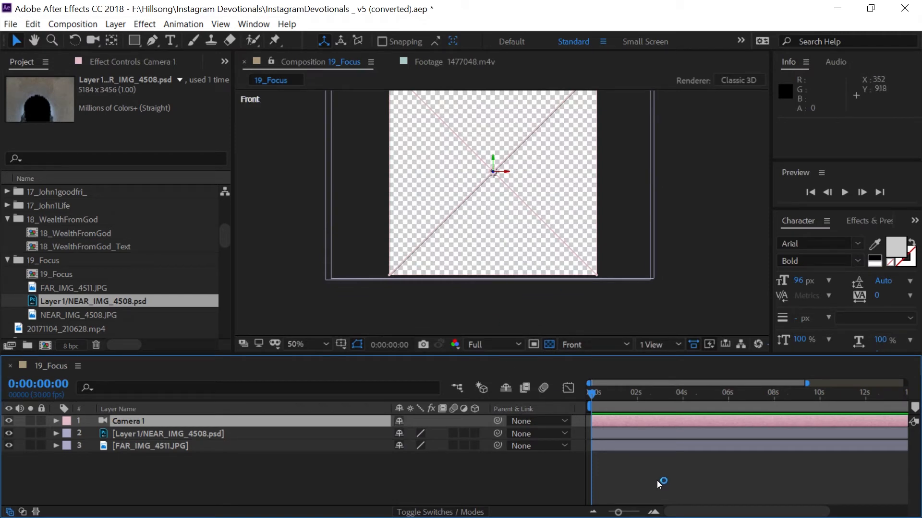
# - Make both the tunnel layer and the FAR_IMG_4511.JPG layer 3D
pyautogui.click(475, 433)
pyautogui.click(473, 442)
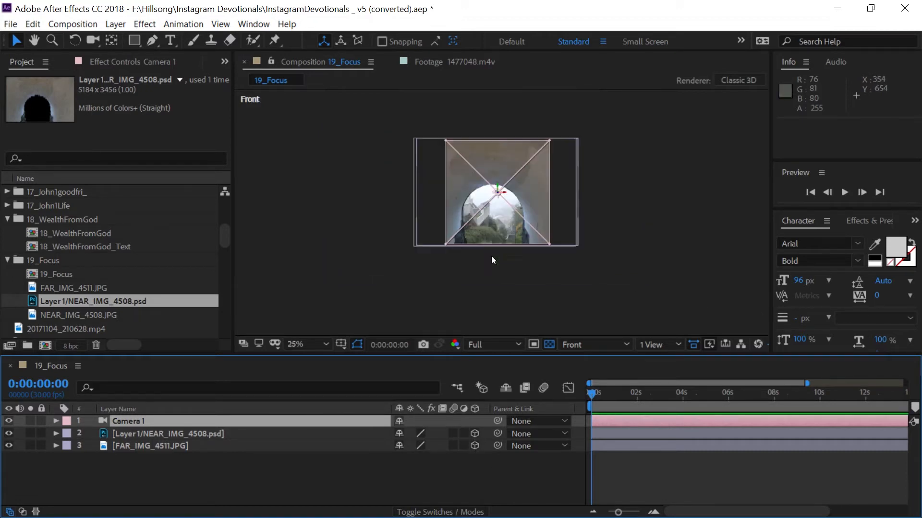
pyautogui.press('space')
pyautogui.moveTo(593, 239); pyautogui.dragTo(555, 251)
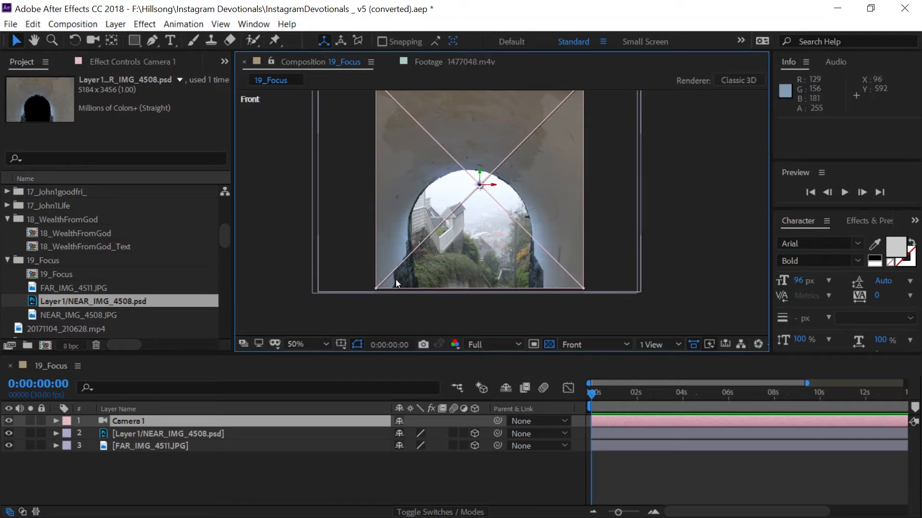
# - Split the composition viewer into two side-by-side views and enlarge the Right view around the camera and layers
pyautogui.click(586, 345)
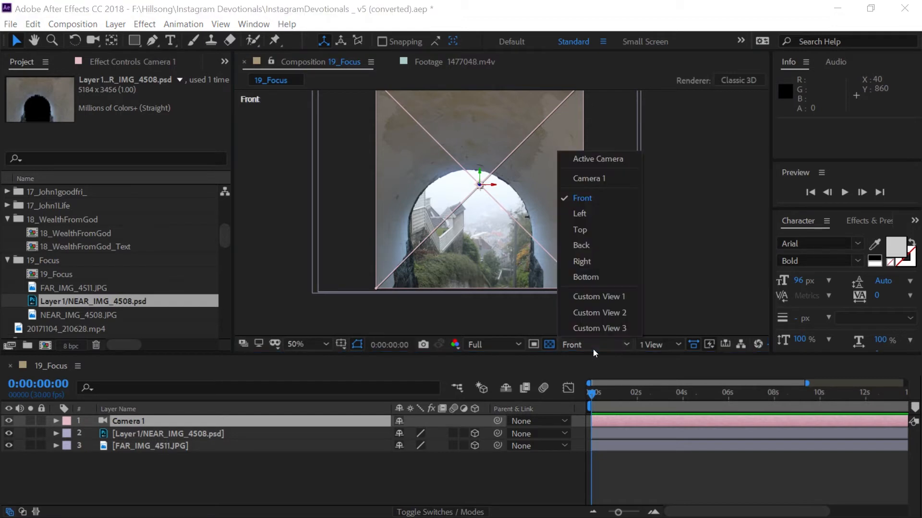
pyautogui.click(594, 353)
pyautogui.click(659, 345)
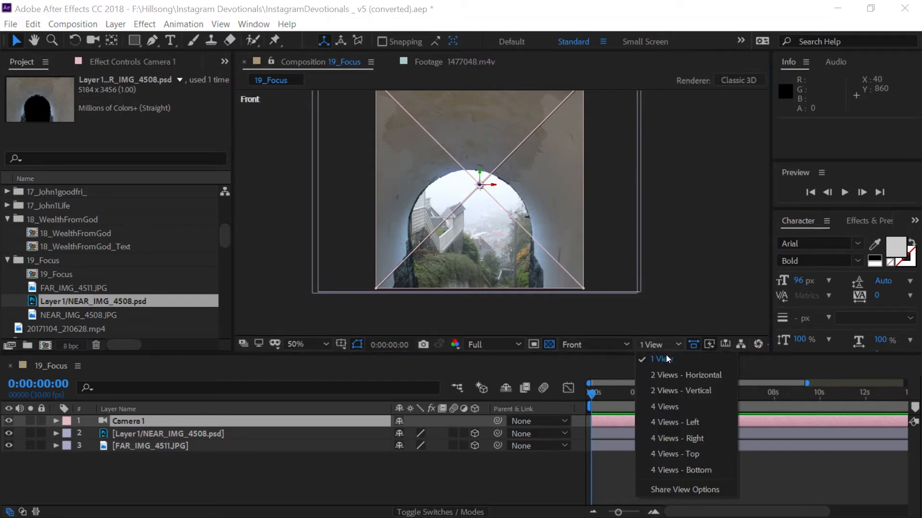
pyautogui.click(665, 386)
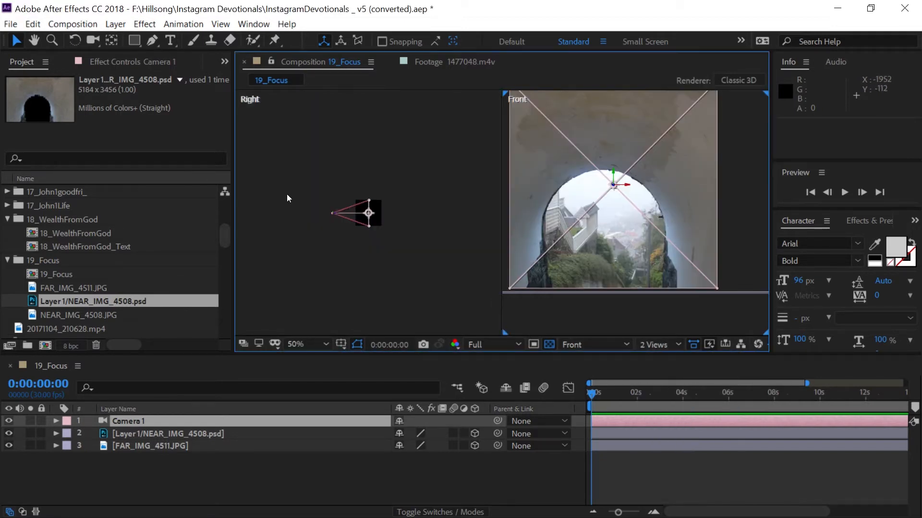
pyautogui.scroll(4, 308, 212)
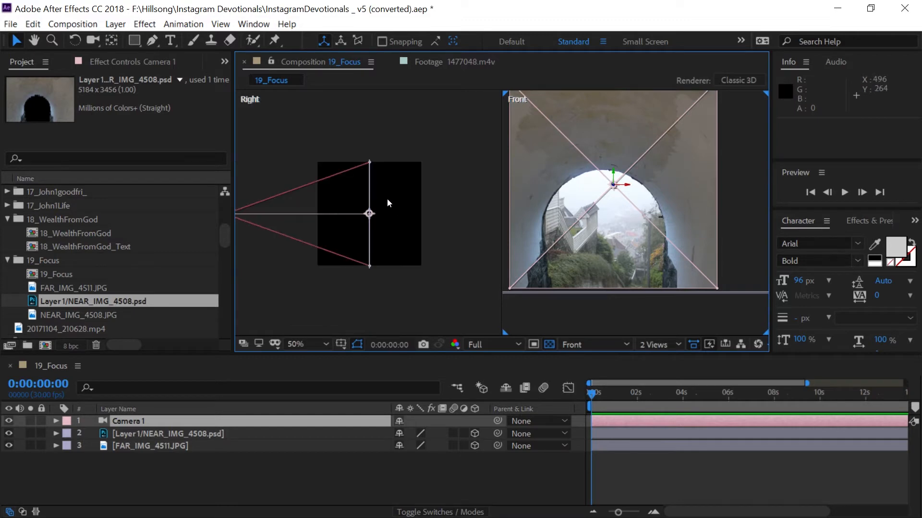
pyautogui.scroll(-2, 329, 222)
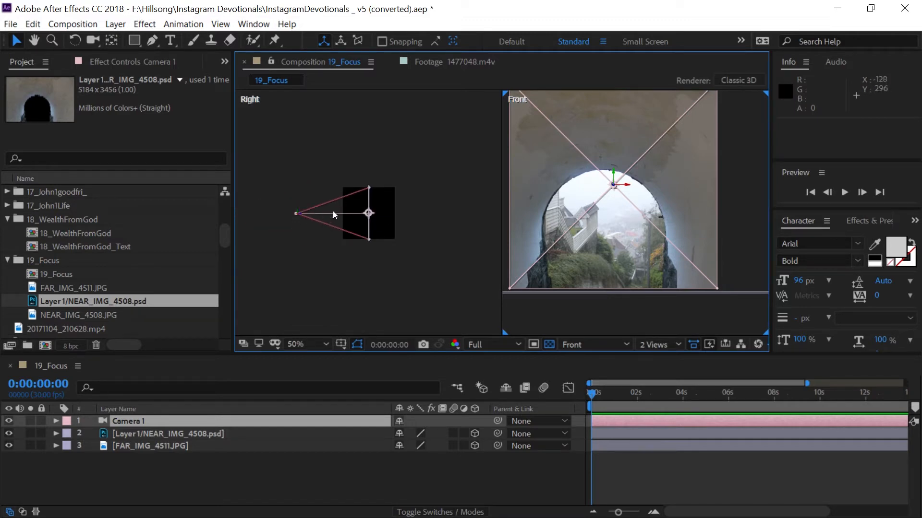
pyautogui.scroll(2, 334, 214)
pyautogui.scroll(2, 366, 212)
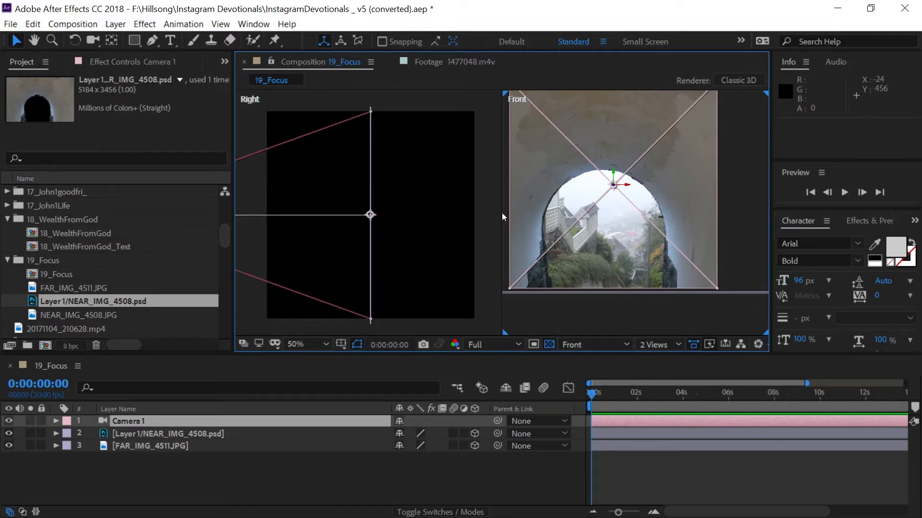
# - Try to push the FAR_IMG_4511.JPG layer back along Z to 438 in the Right view
pyautogui.click(610, 434)
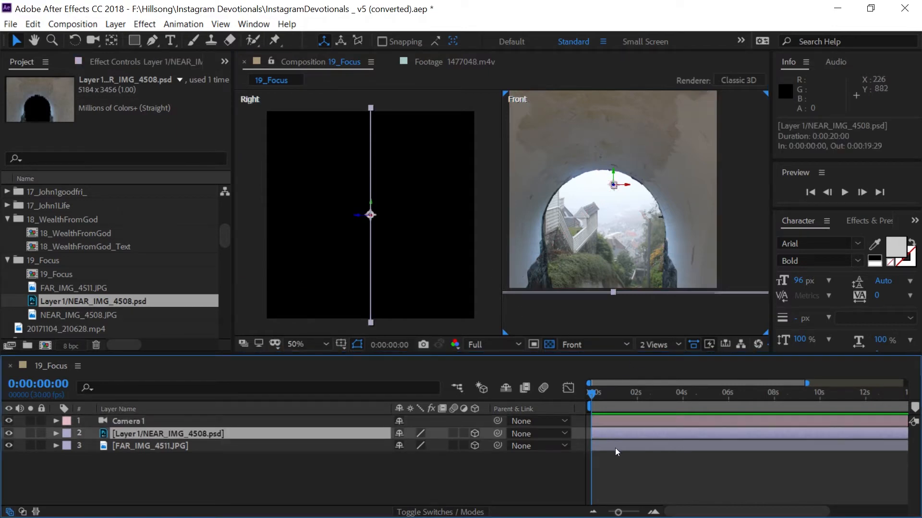
pyautogui.click(615, 446)
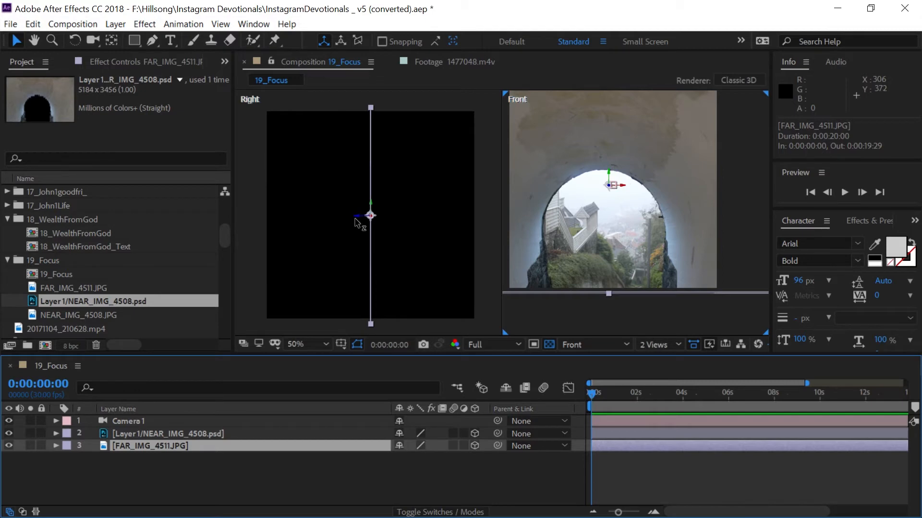
pyautogui.moveTo(355, 220); pyautogui.dragTo(401, 236)
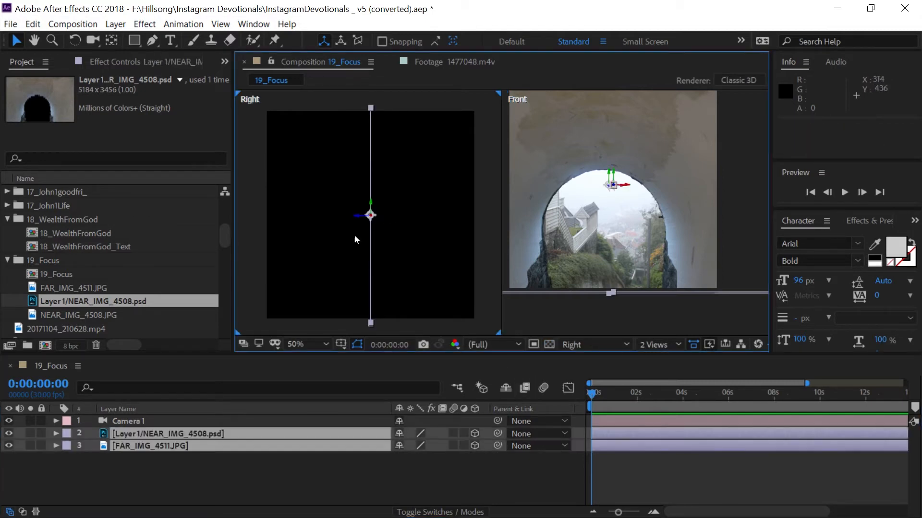
pyautogui.click(606, 444)
pyautogui.click(606, 422)
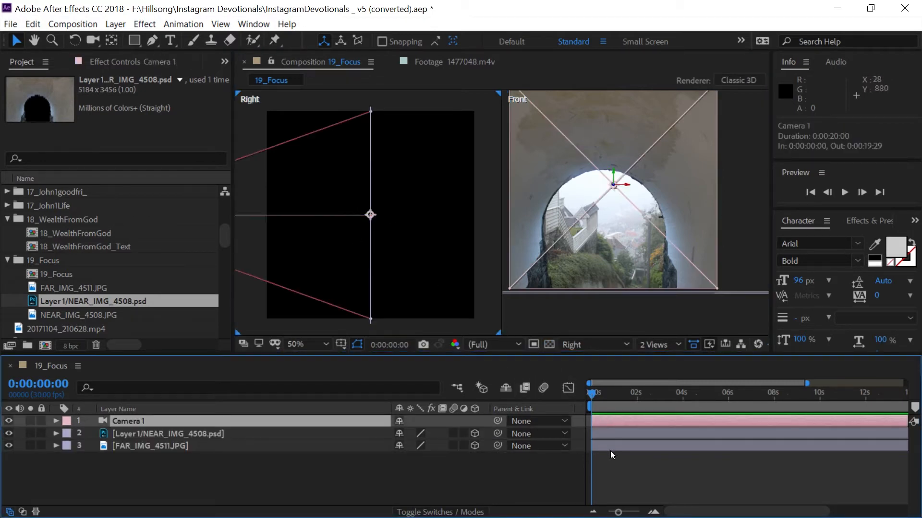
pyautogui.click(610, 446)
pyautogui.moveTo(356, 217); pyautogui.dragTo(446, 233)
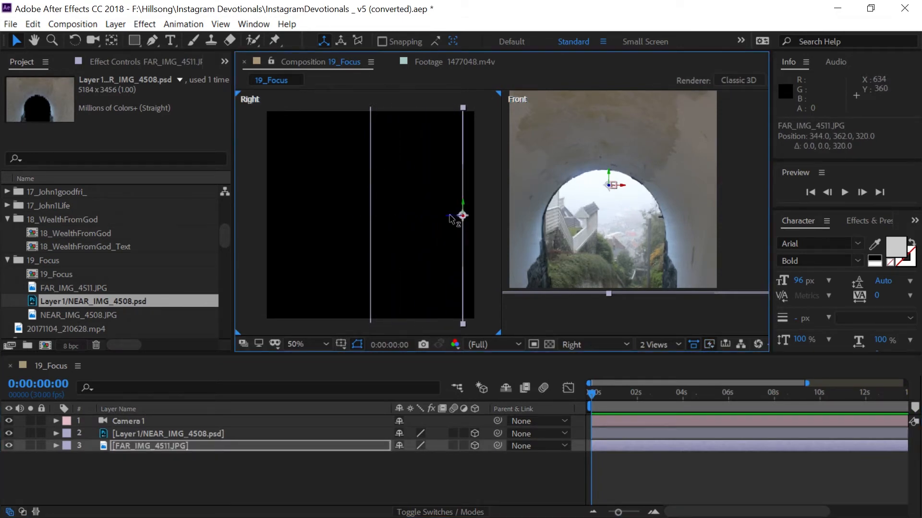
pyautogui.moveTo(450, 215); pyautogui.dragTo(484, 221)
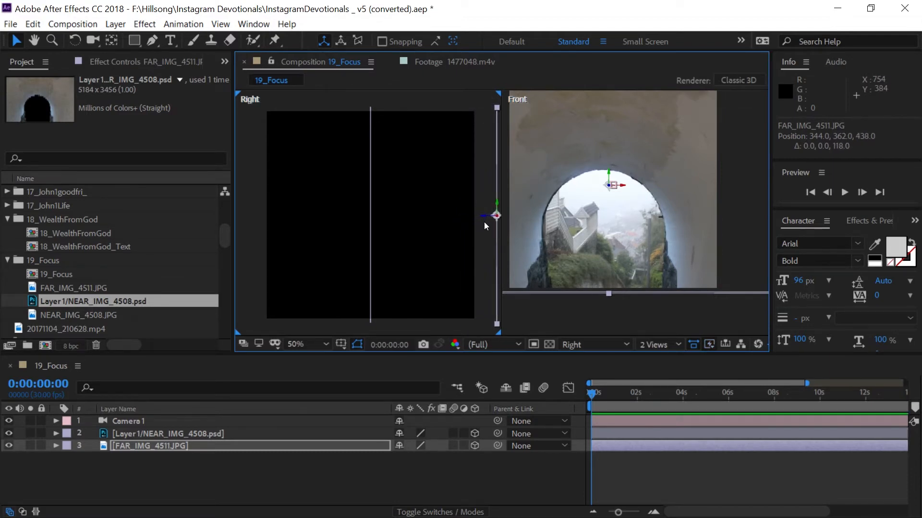
pyautogui.press(',')
pyautogui.press(',')
pyautogui.press(',')
pyautogui.press(',')
pyautogui.press('.')
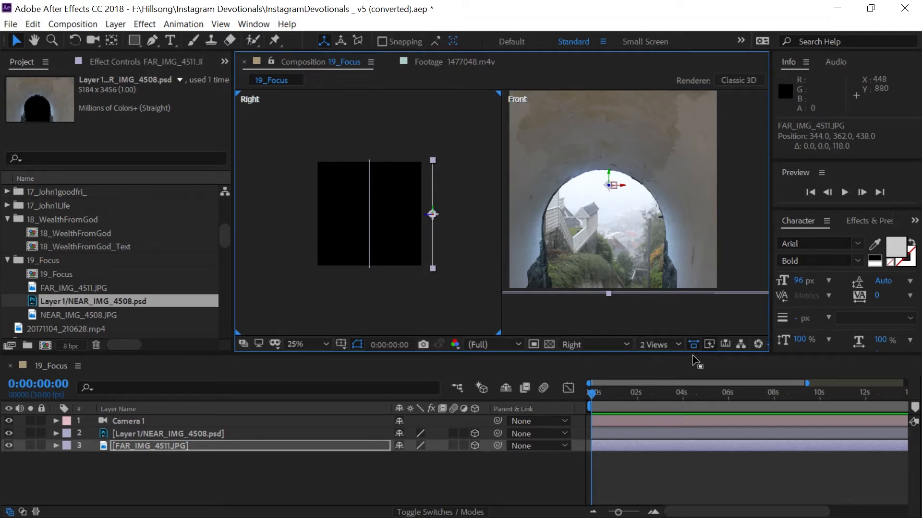
# - Show the scene through Camera 1 in place of the Front view
pyautogui.click(595, 326)
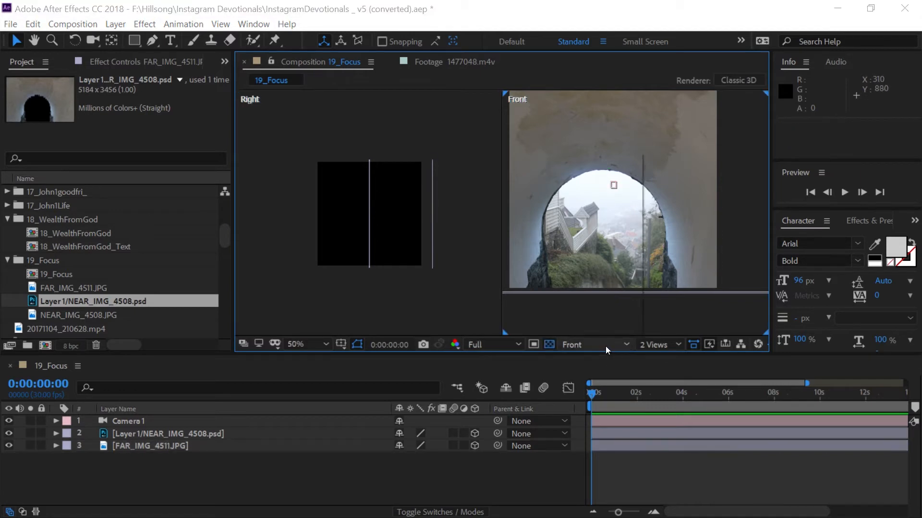
pyautogui.click(606, 346)
pyautogui.click(586, 179)
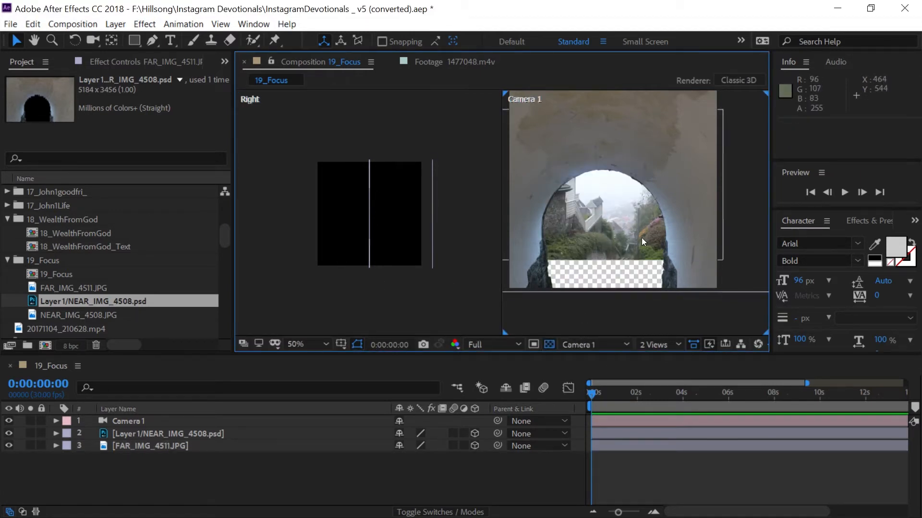
# - Undo the far layer's move and push FAR_IMG_4511.JPG back along Z to 352 instead
pyautogui.hotkey('ctrl', 'z')
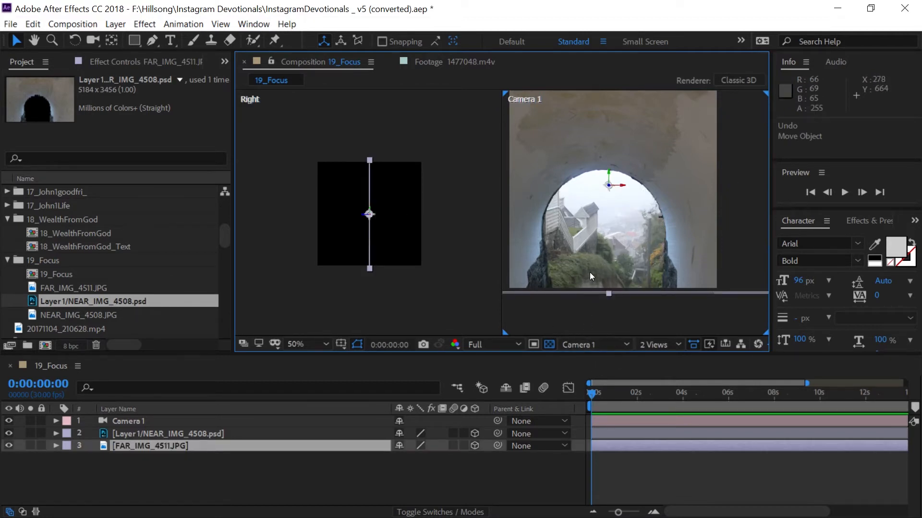
pyautogui.click(613, 431)
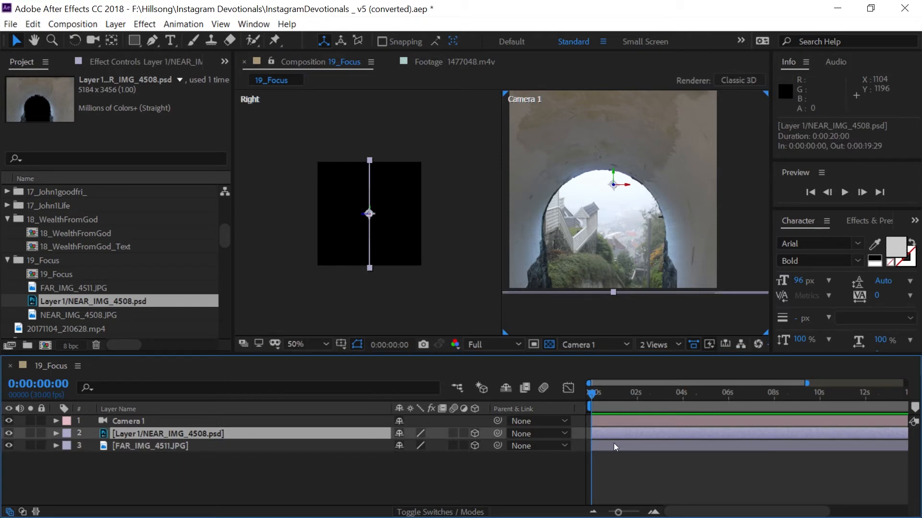
pyautogui.click(613, 443)
pyautogui.scroll(2, 371, 213)
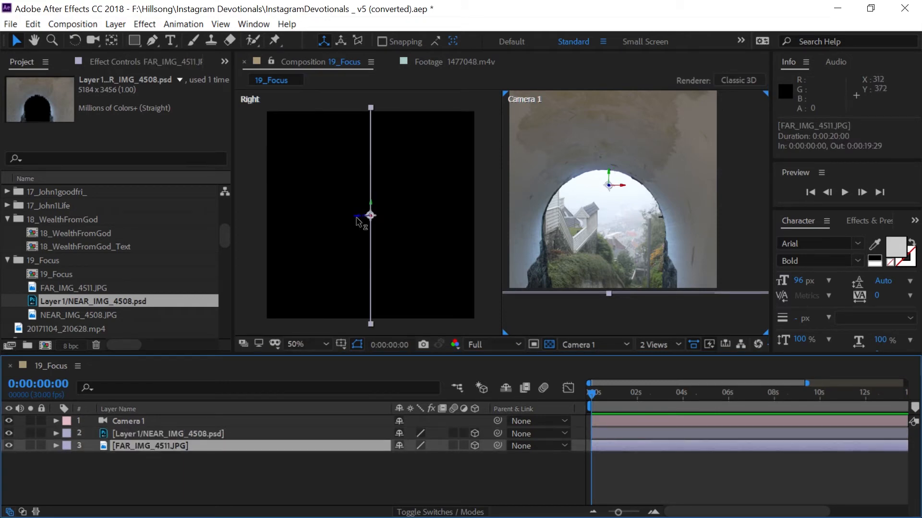
pyautogui.moveTo(358, 222); pyautogui.dragTo(468, 235)
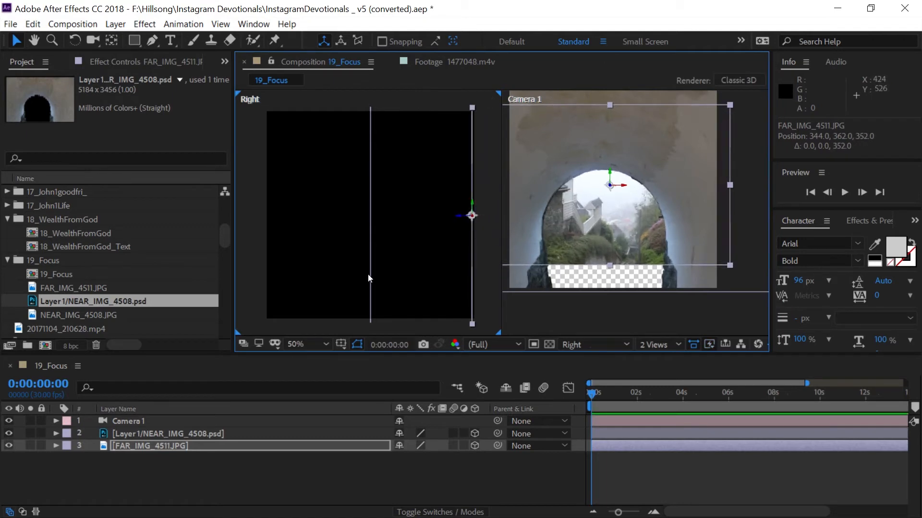
# - Scale the FAR_IMG_4511.JPG layer up to 31.8% so it fills the tunnel opening
pyautogui.click(731, 267)
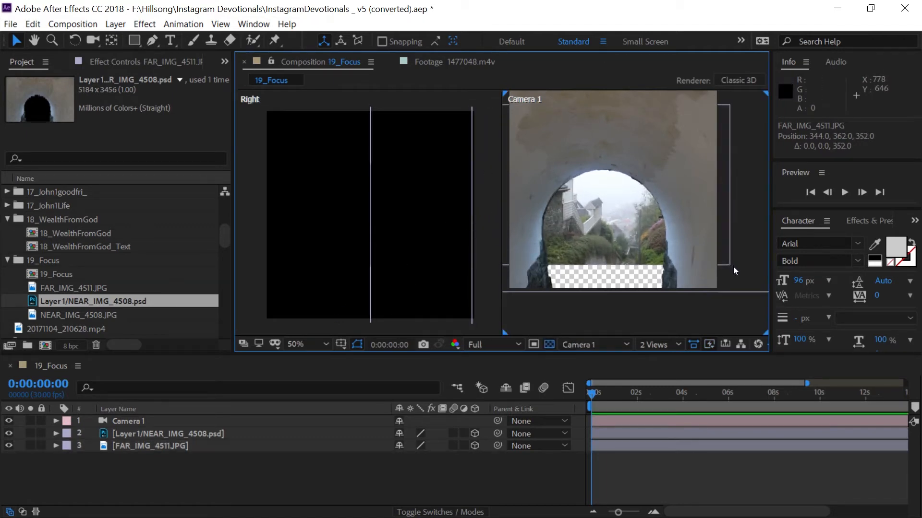
pyautogui.click(726, 263)
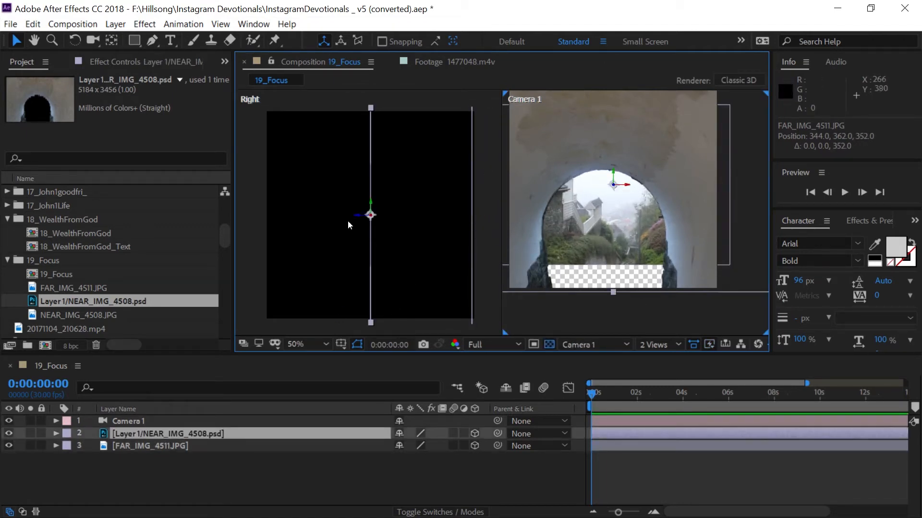
pyautogui.click(650, 439)
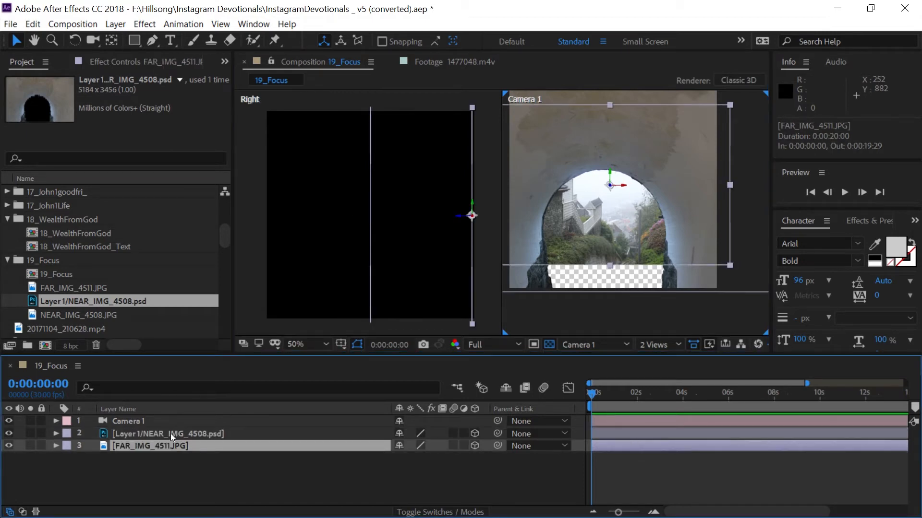
pyautogui.click(168, 449)
pyautogui.click(55, 446)
pyautogui.click(68, 459)
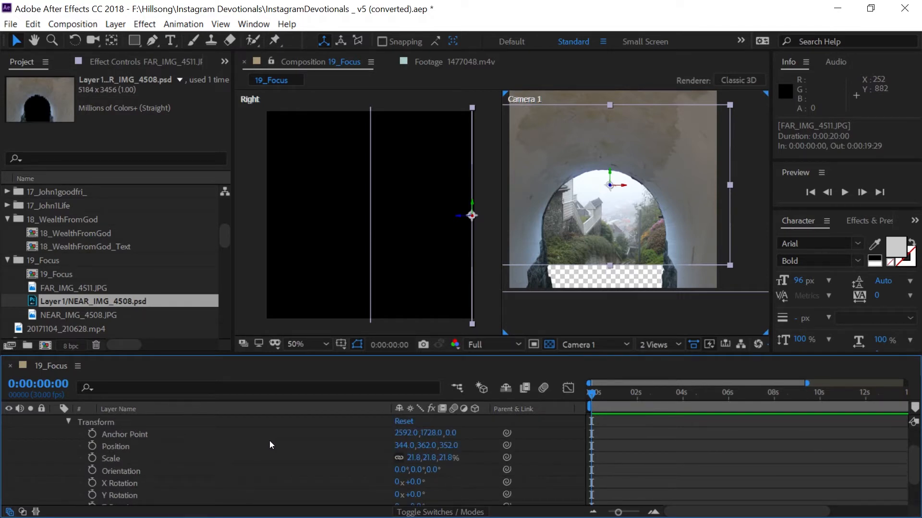
pyautogui.click(120, 459)
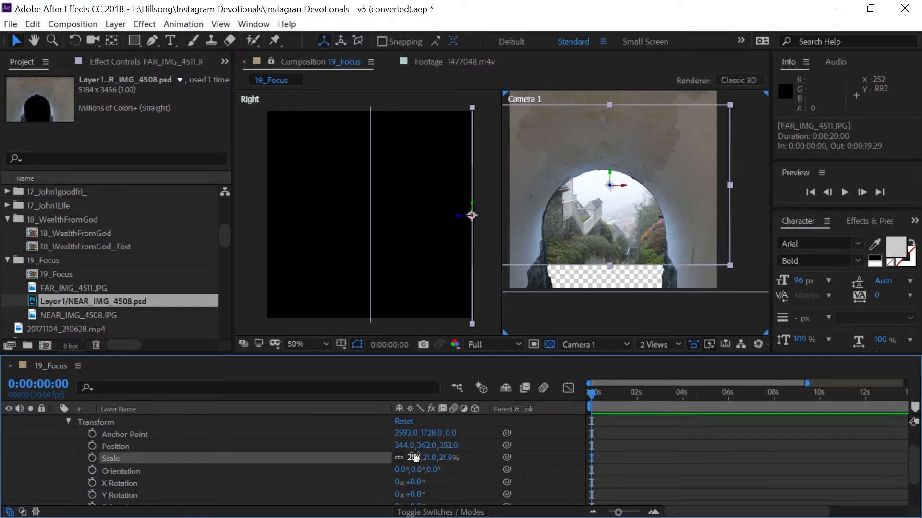
pyautogui.moveTo(414, 455); pyautogui.dragTo(419, 452)
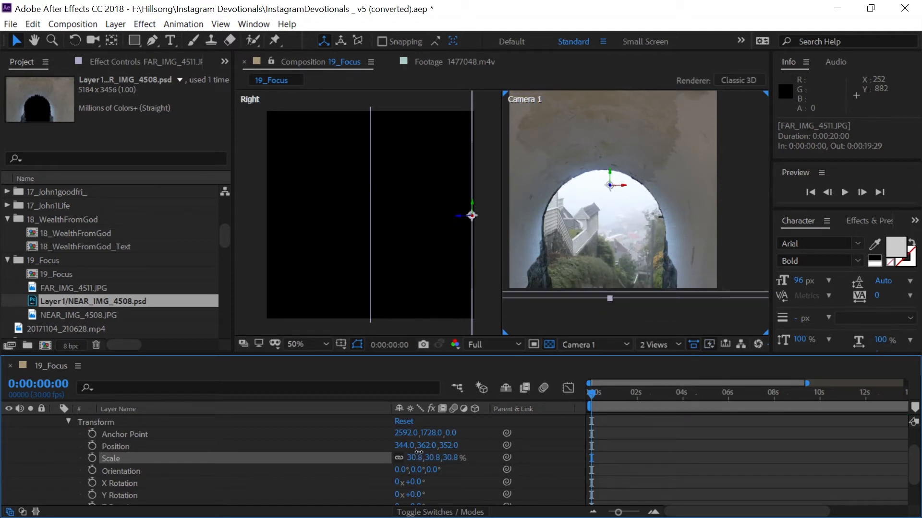
# - Set the X position of FAR_IMG_4511.JPG to 150 so the path sits inside the tunnel opening
pyautogui.moveTo(402, 450); pyautogui.dragTo(261, 447)
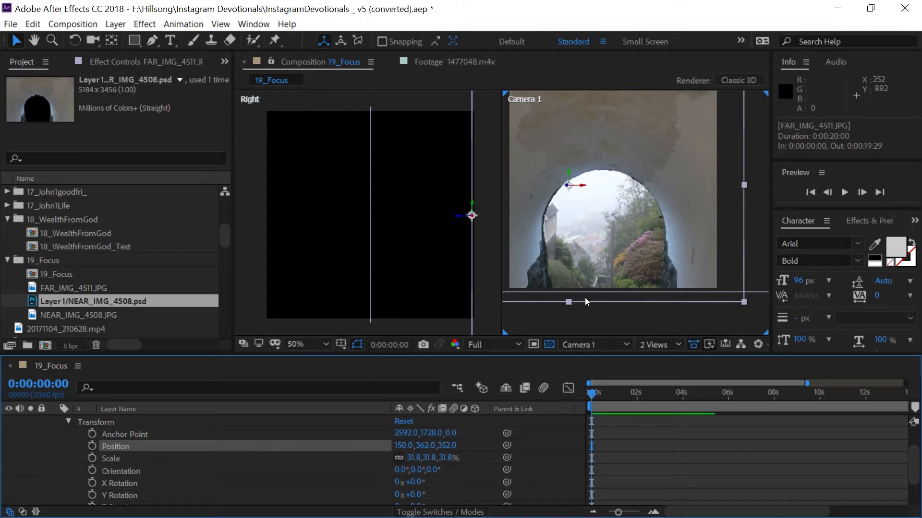
pyautogui.scroll(-4, 600, 230)
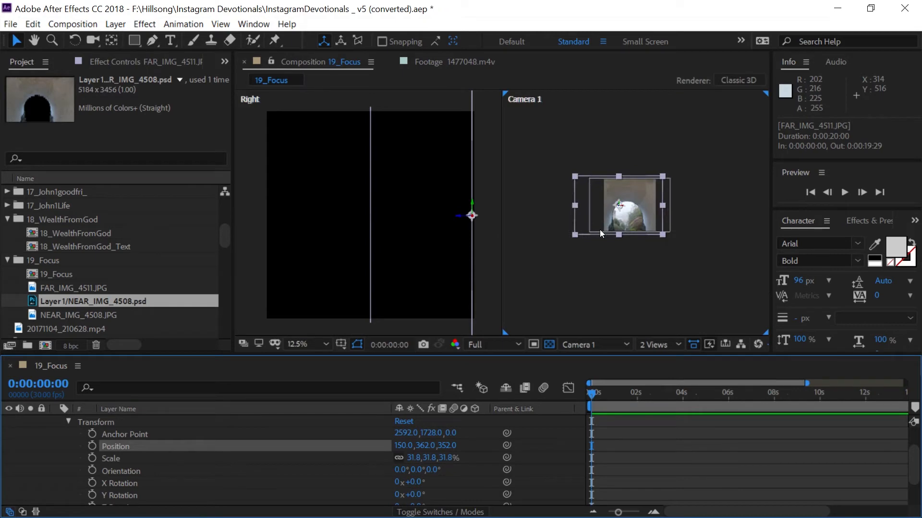
pyautogui.scroll(4, 600, 230)
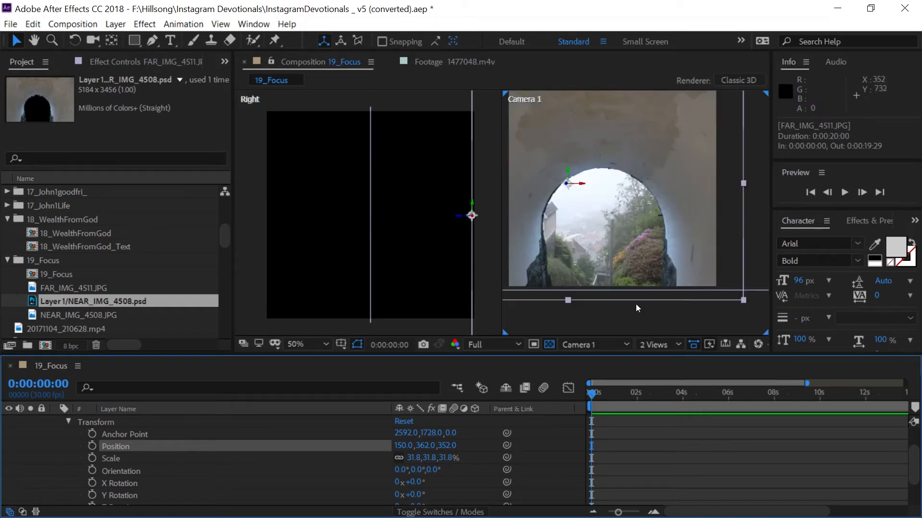
# - Examine Camera 1's transform properties, including its point of interest in the Right view
pyautogui.scroll(2, 97, 443)
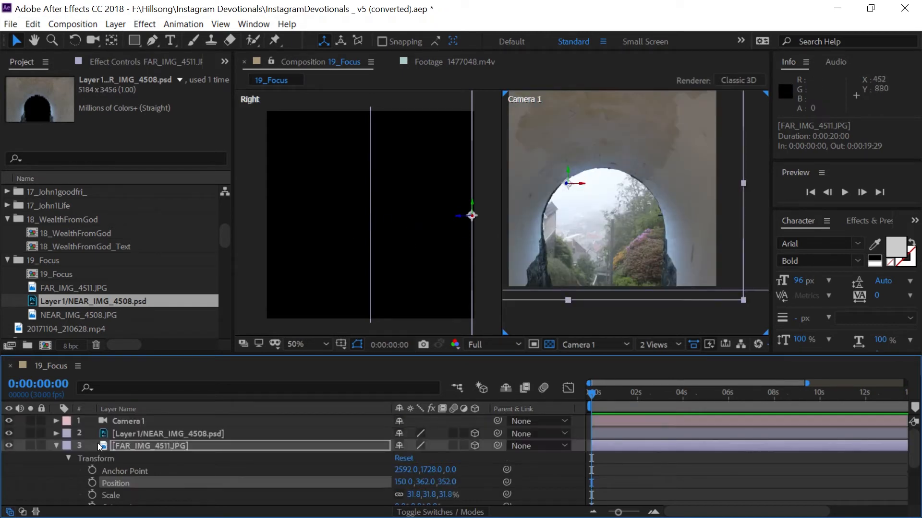
pyautogui.click(56, 421)
pyautogui.click(68, 435)
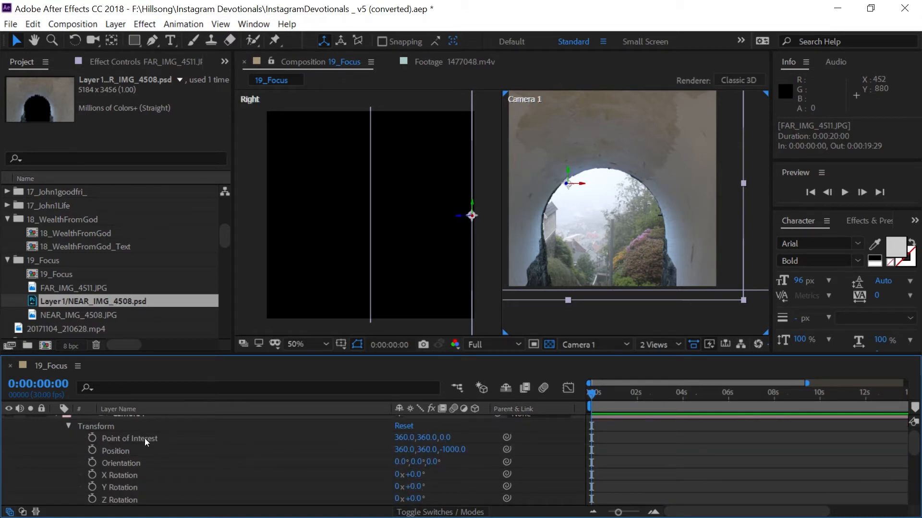
pyautogui.scroll(1, 148, 468)
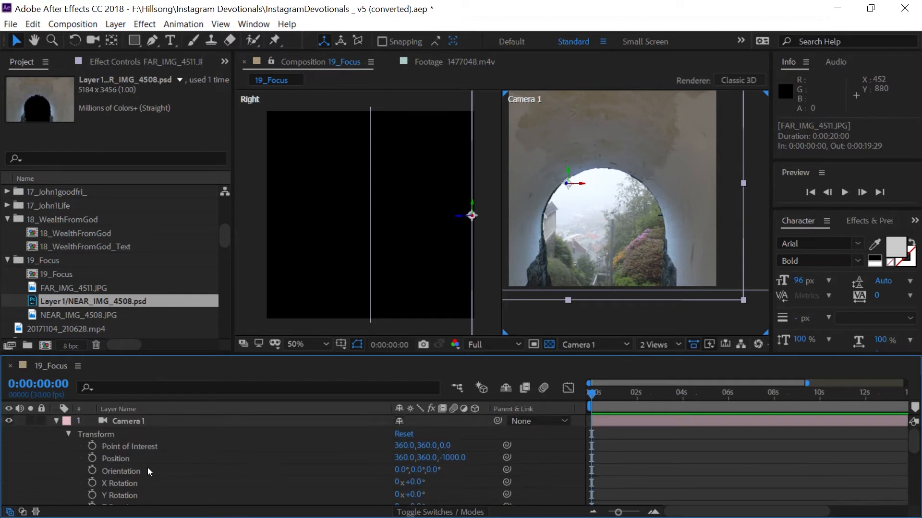
pyautogui.click(131, 446)
pyautogui.scroll(-3, 322, 228)
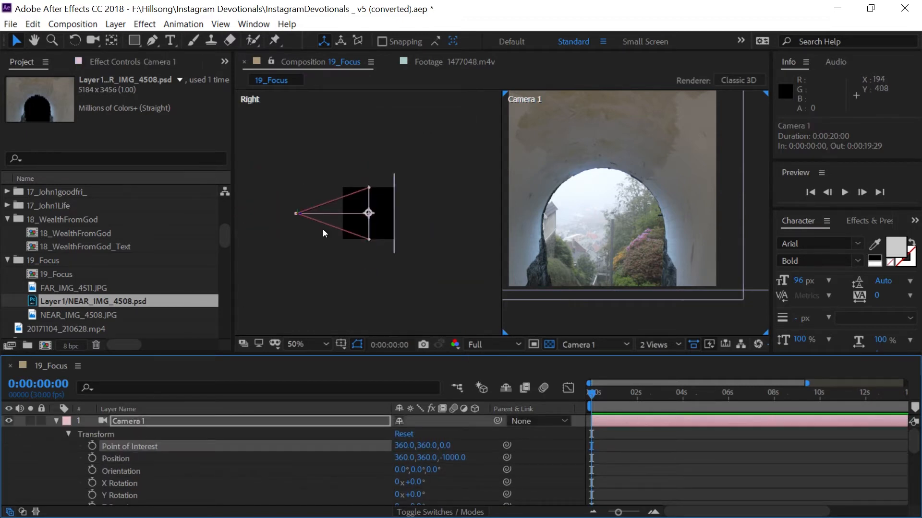
pyautogui.scroll(3, 323, 229)
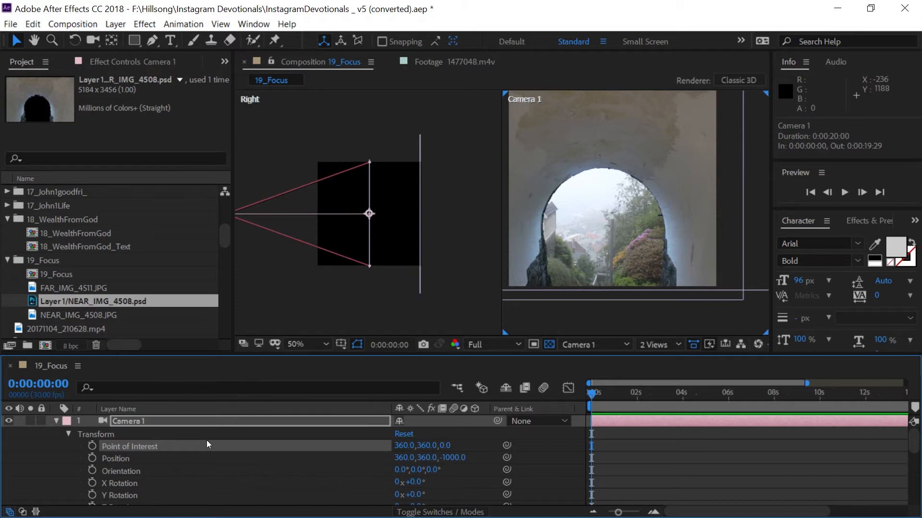
# - Reveal Camera 1's camera options, raise its aperture to 187.3 pixels, and set its focus distance to 1334 pixels
pyautogui.scroll(-1, 171, 457)
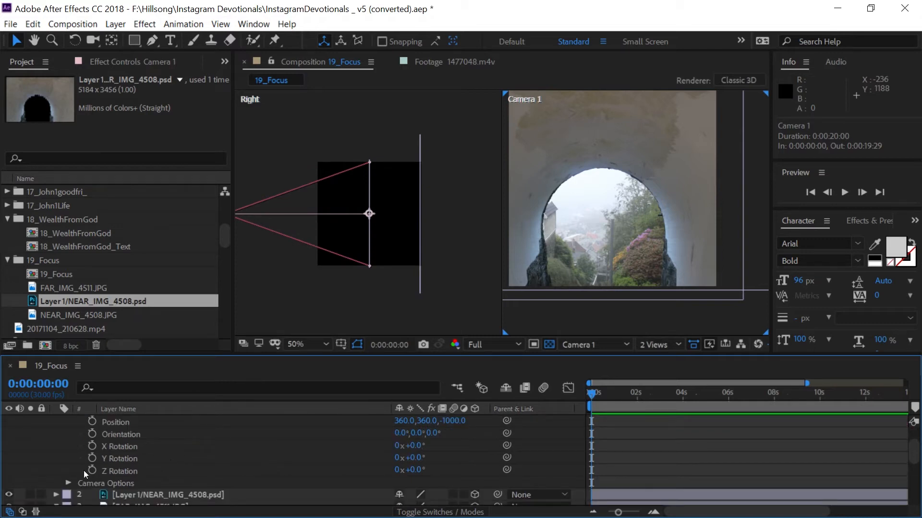
pyautogui.click(69, 483)
pyautogui.scroll(-3, 149, 459)
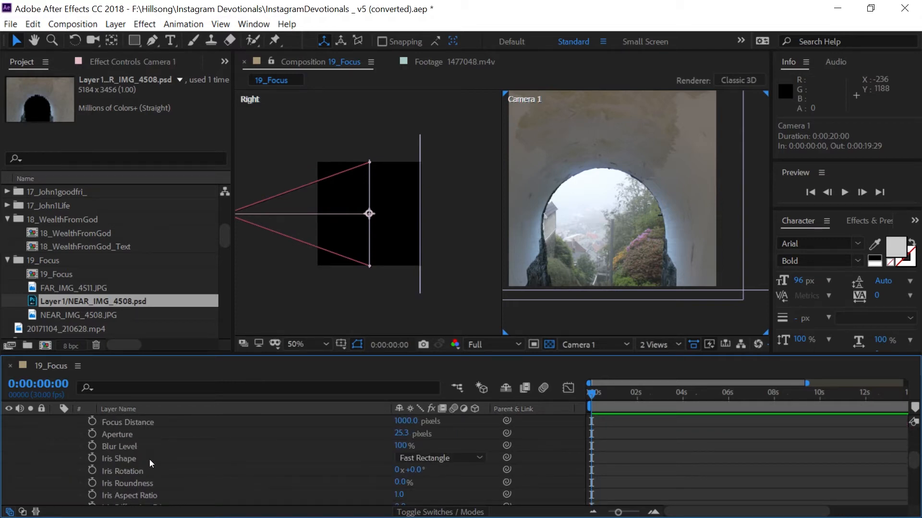
pyautogui.scroll(2, 149, 459)
pyautogui.click(166, 446)
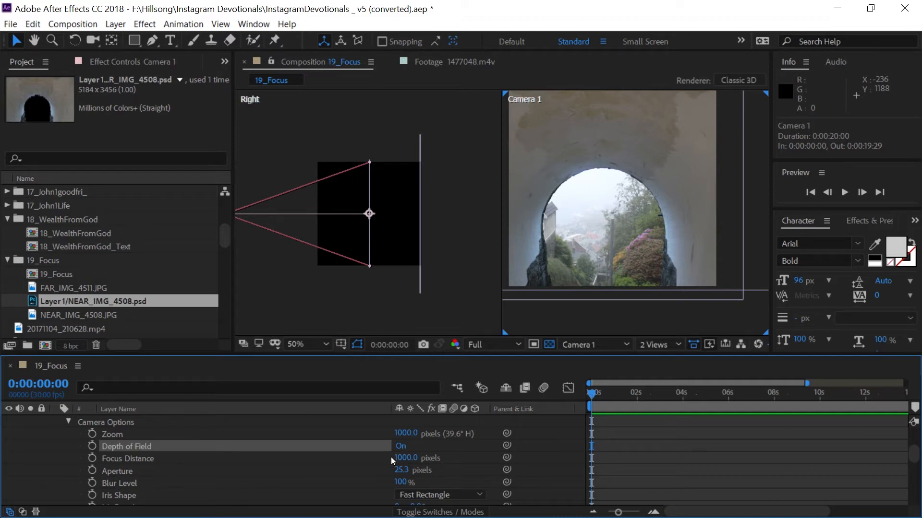
pyautogui.moveTo(397, 461); pyautogui.dragTo(497, 456)
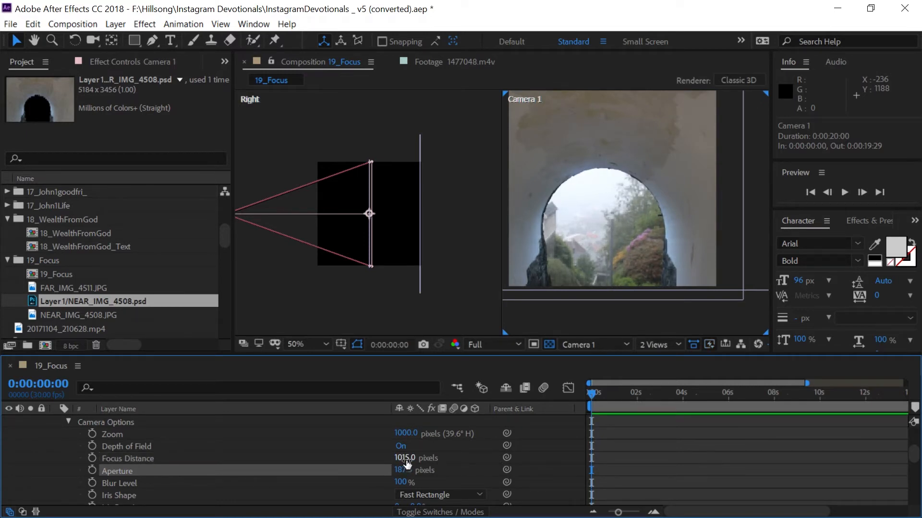
pyautogui.moveTo(405, 459); pyautogui.dragTo(600, 443)
pyautogui.scroll(4, 582, 185)
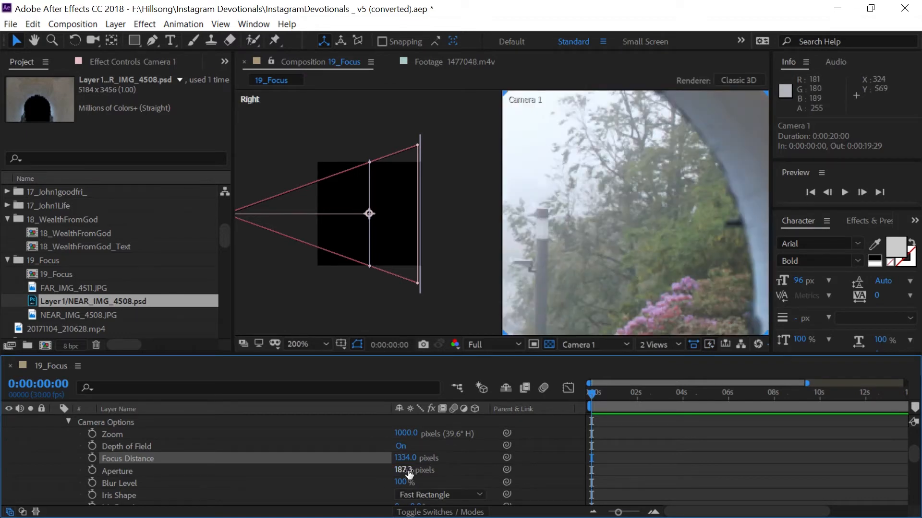
# - Raise Camera 1's aperture to 1768.3 pixels, pull the focus distance in to 1034 pixels, and reduce the aperture to 1517.3 pixels
pyautogui.moveTo(405, 470); pyautogui.dragTo(443, 470)
pyautogui.scroll(-4, 650, 224)
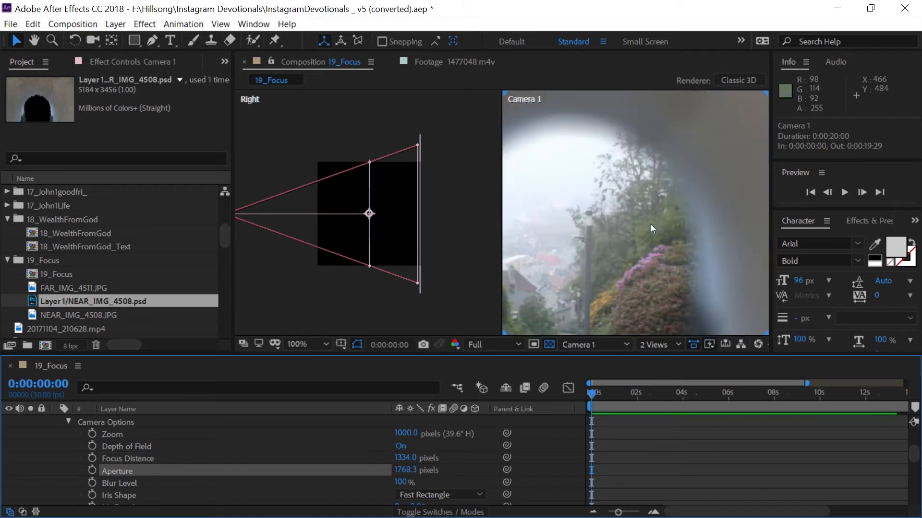
pyautogui.scroll(2, 634, 238)
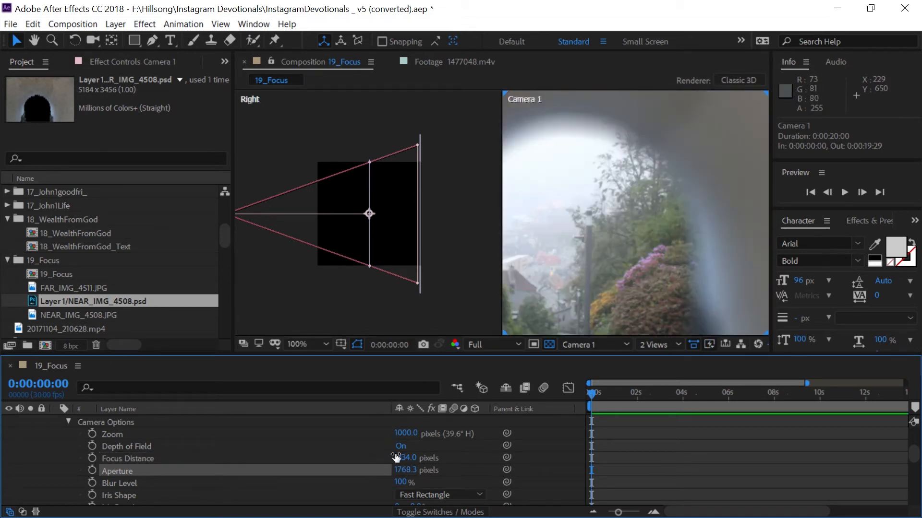
pyautogui.moveTo(399, 461); pyautogui.dragTo(192, 467)
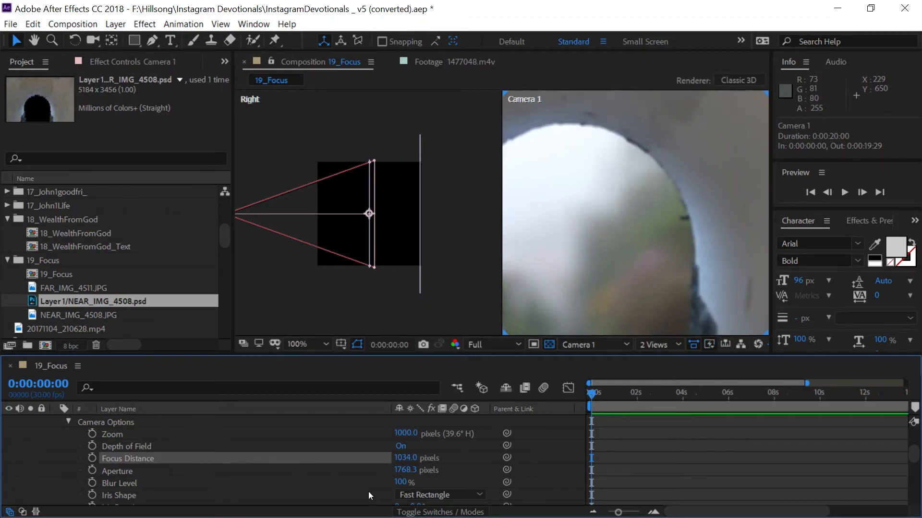
pyautogui.moveTo(407, 470)
pyautogui.mouseDown()
pyautogui.moveTo(234, 480)
pyautogui.moveTo(243, 480)
pyautogui.mouseUp()
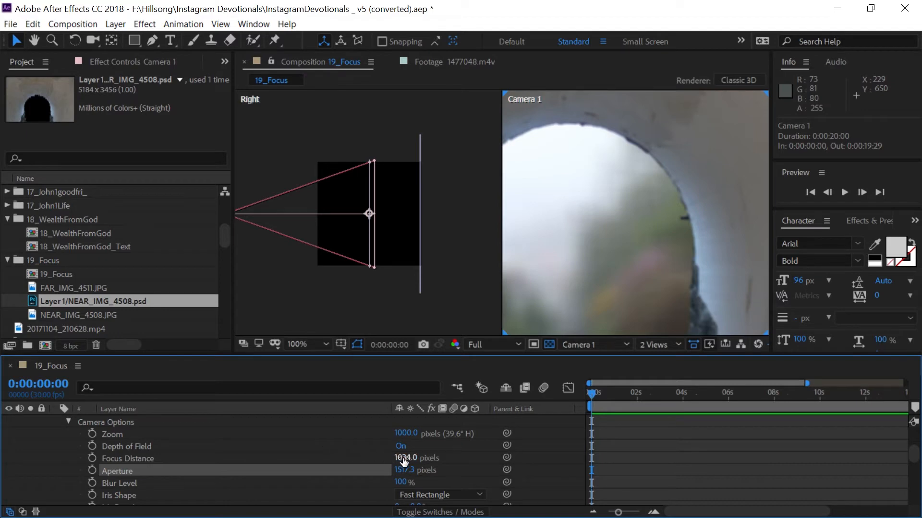
# - Set Camera 1's focus distance to 1282 pixels to focus on the distant view and blur the tunnel
pyautogui.moveTo(403, 462); pyautogui.dragTo(533, 416)
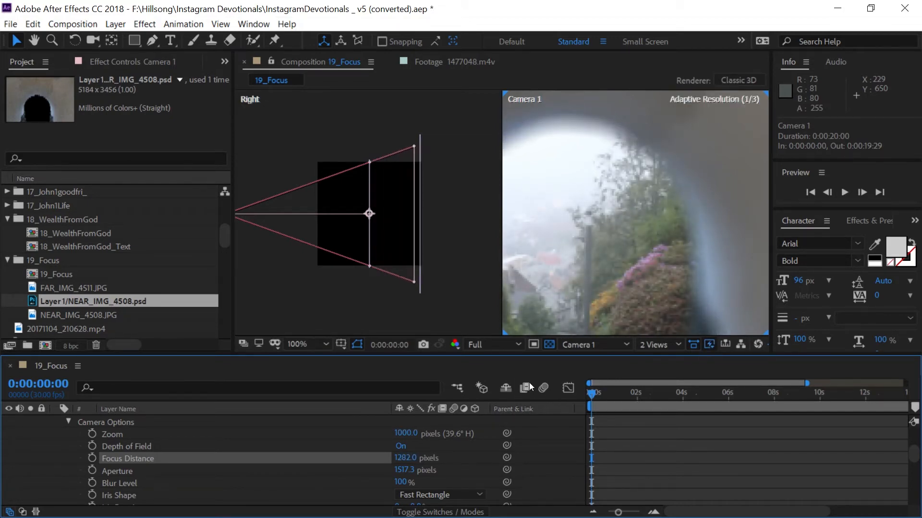
pyautogui.scroll(-2, 632, 225)
pyautogui.moveTo(611, 234); pyautogui.dragTo(620, 267)
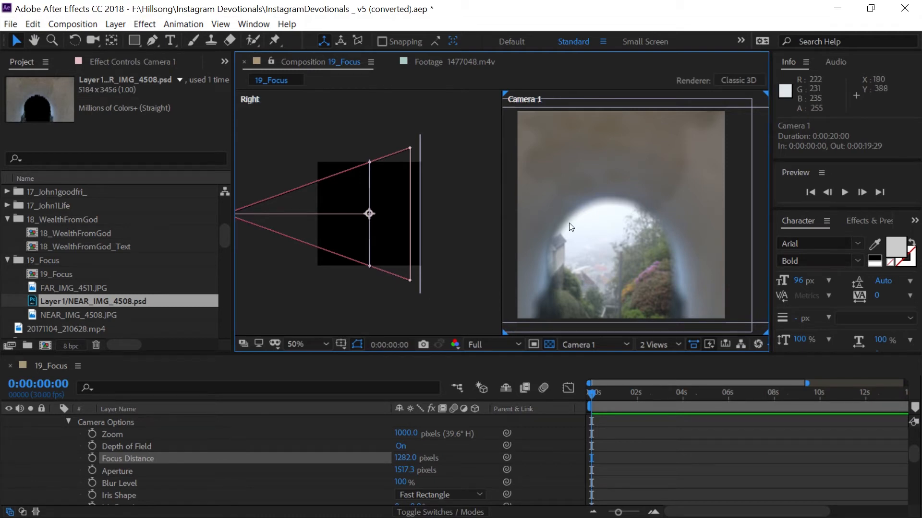
pyautogui.press(',')
pyautogui.press(',')
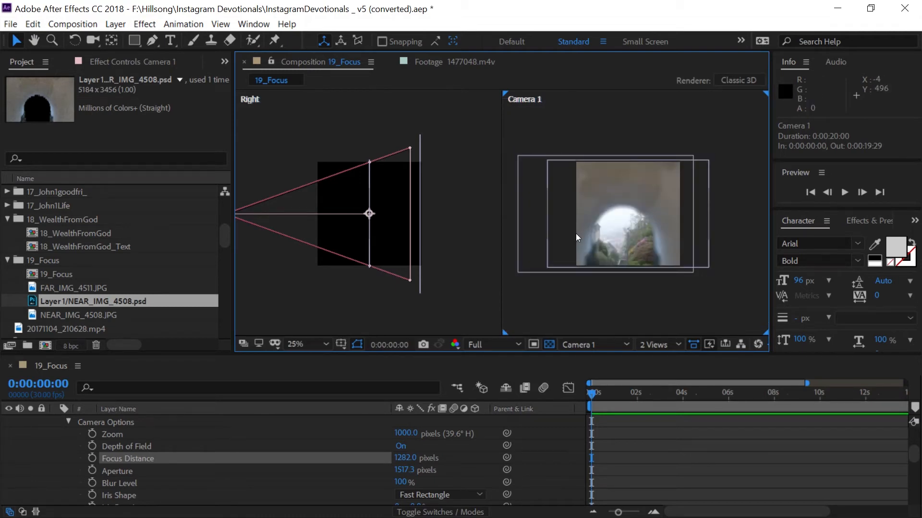
# - Scale the Layer 1/NEAR_IMG_4508.psd layer to 30.6% and set its position to 405, 207, 0 to enlarge the tunnel opening
pyautogui.click(191, 461)
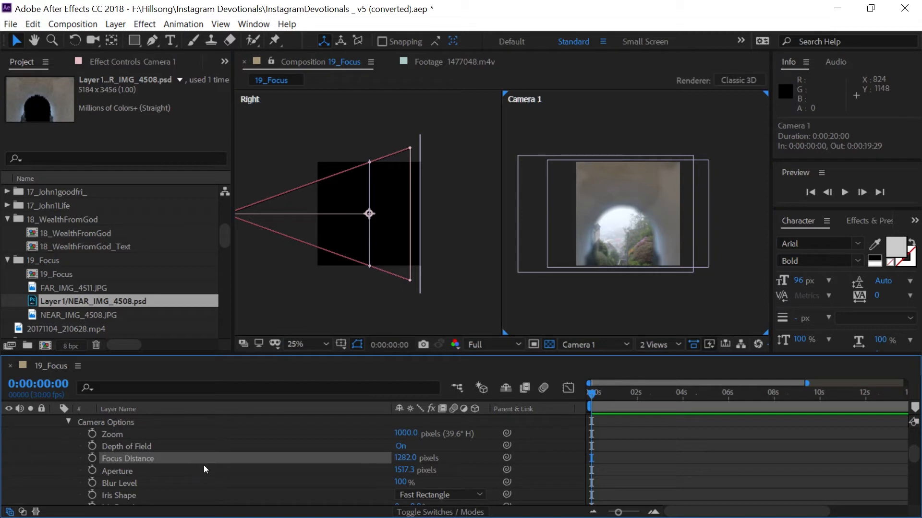
pyautogui.scroll(4, 162, 480)
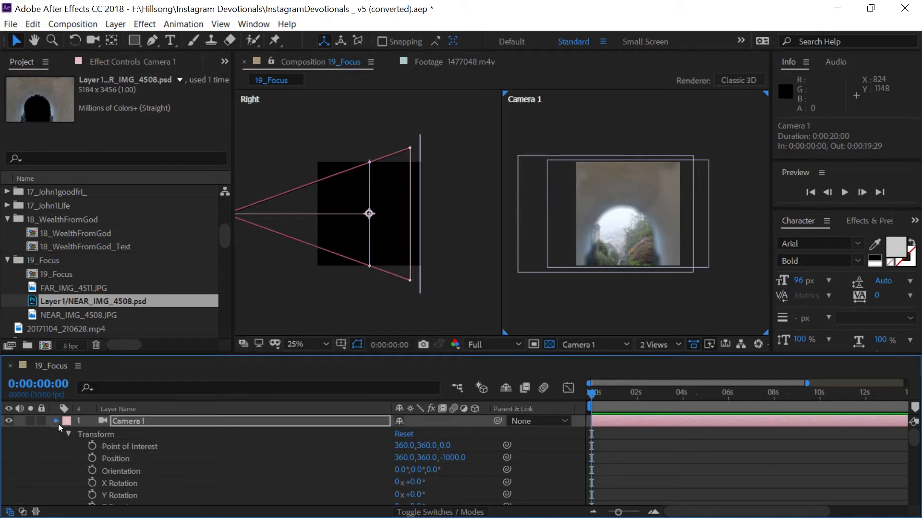
pyautogui.click(57, 422)
pyautogui.click(169, 445)
pyautogui.click(166, 432)
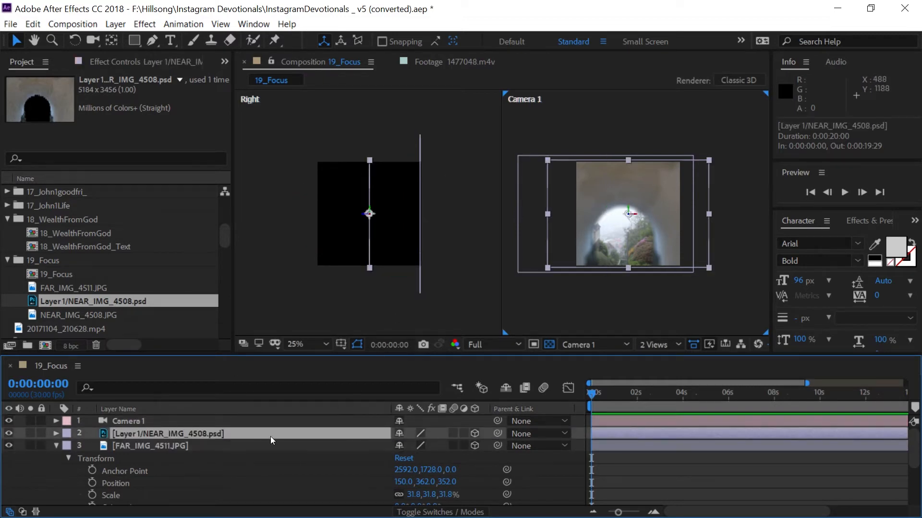
pyautogui.click(57, 433)
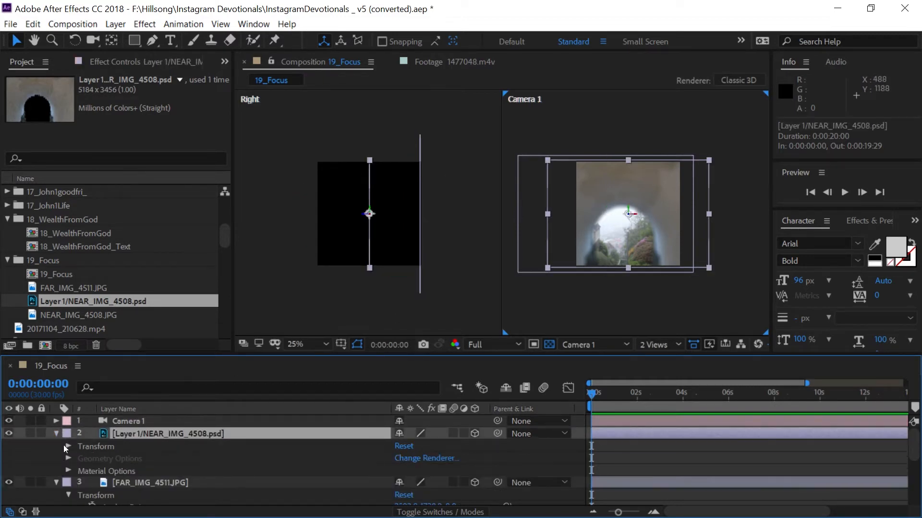
pyautogui.click(68, 446)
pyautogui.scroll(-1, 107, 442)
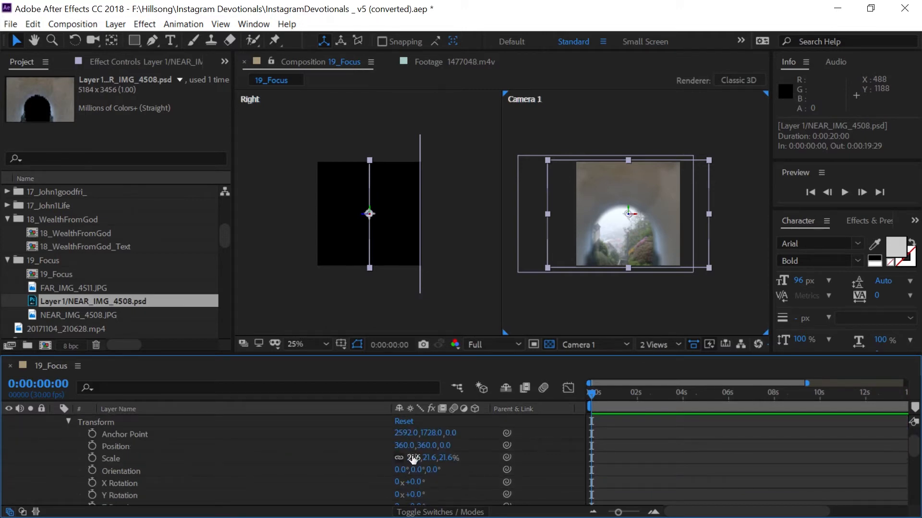
pyautogui.moveTo(413, 459); pyautogui.dragTo(326, 439)
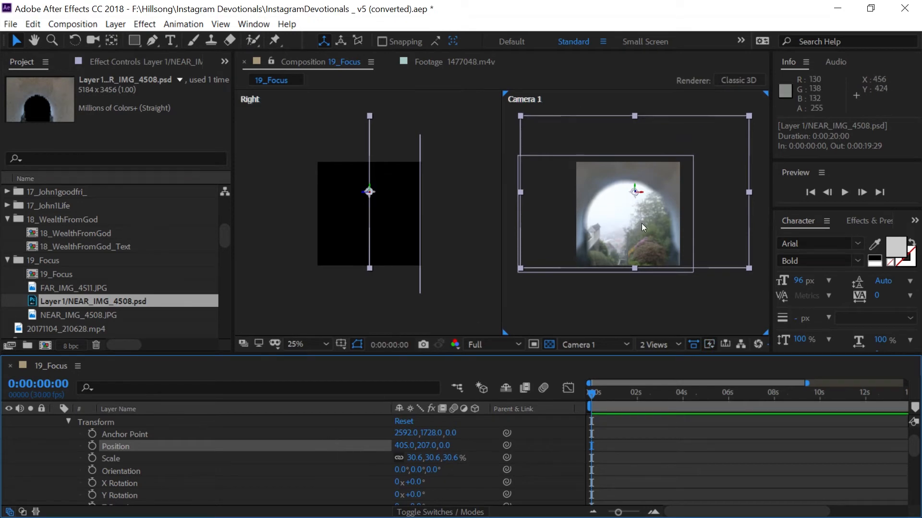
pyautogui.press('.')
pyautogui.press('.')
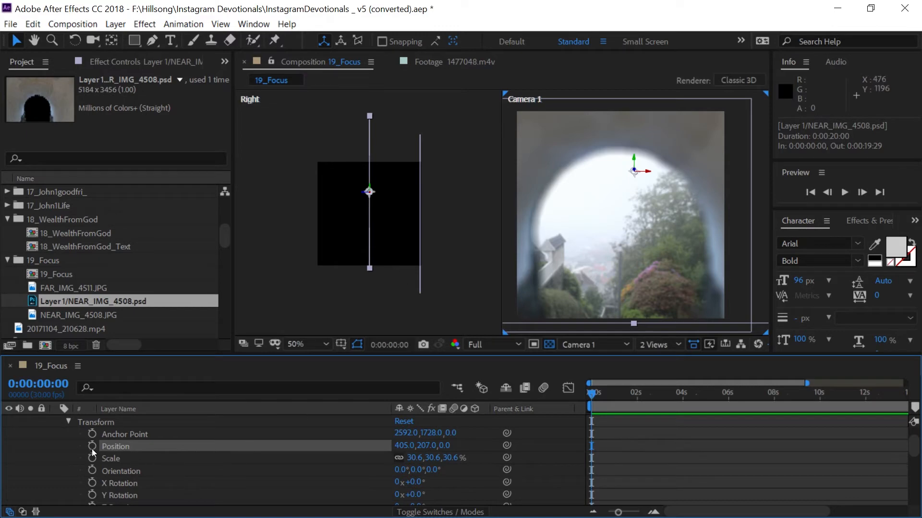
# - Collapse the near and far layers' properties, show the layers by source name, and select Camera 1
pyautogui.scroll(1, 91, 448)
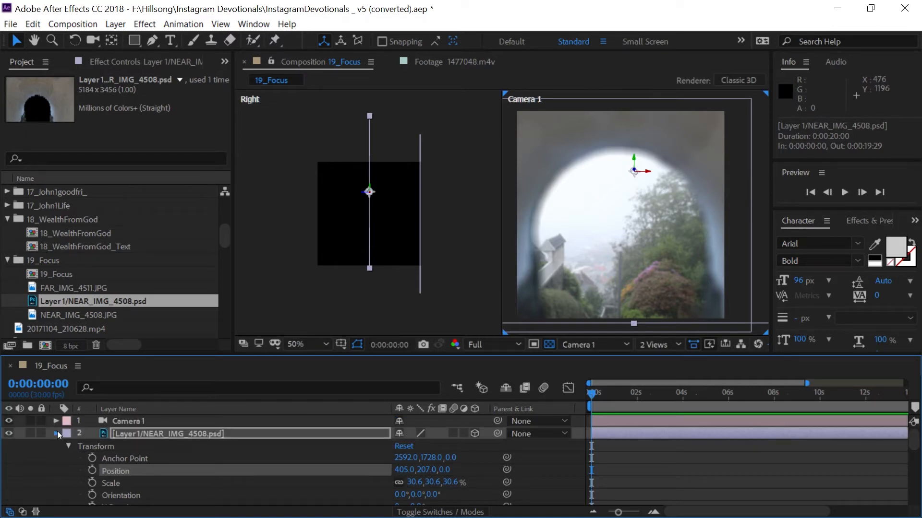
pyautogui.click(56, 432)
pyautogui.click(56, 446)
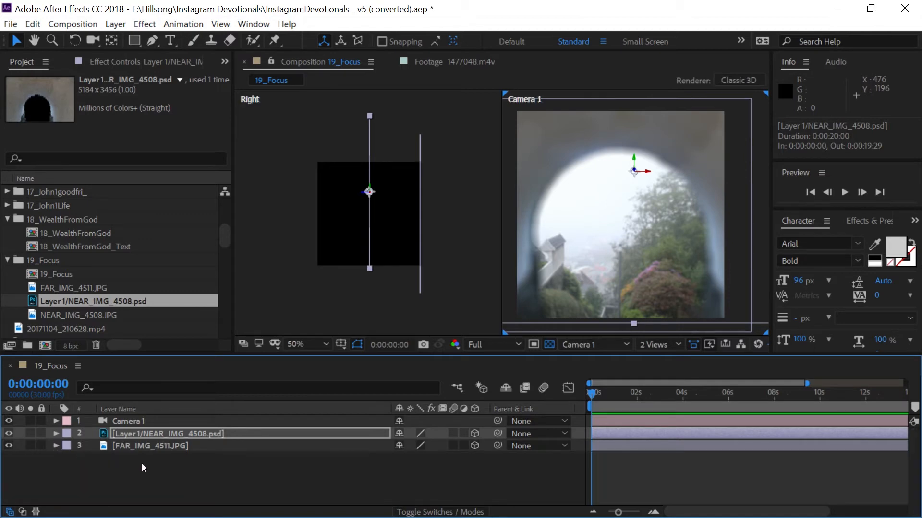
pyautogui.click(158, 409)
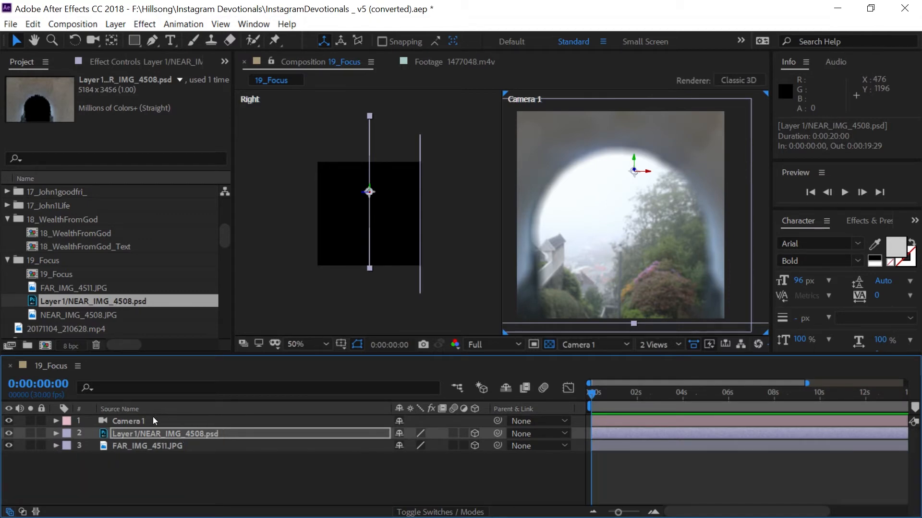
pyautogui.click(152, 417)
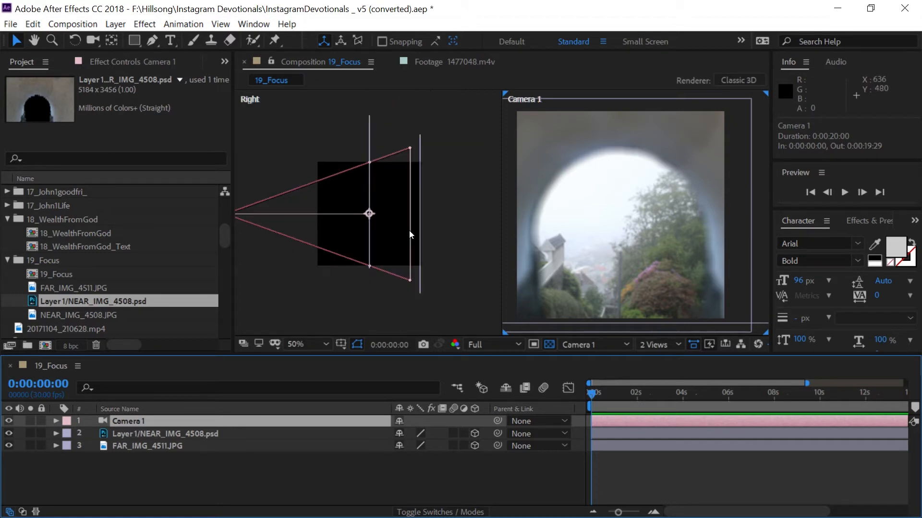
pyautogui.scroll(-2, 409, 230)
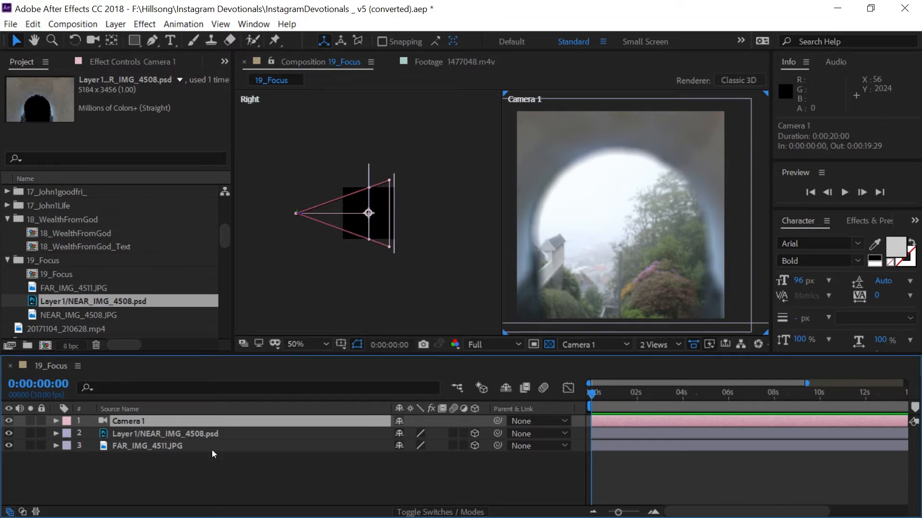
pyautogui.rightClick(410, 459)
pyautogui.moveTo(497, 318)
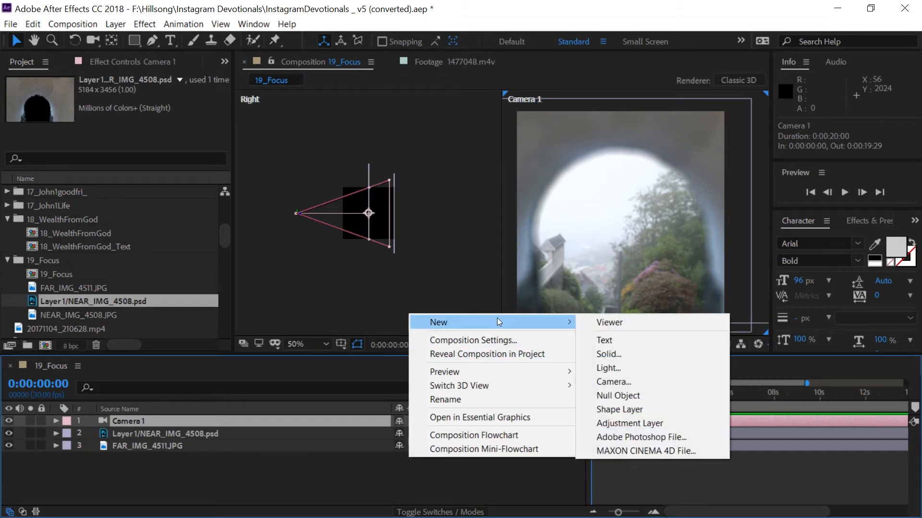
pyautogui.click(613, 351)
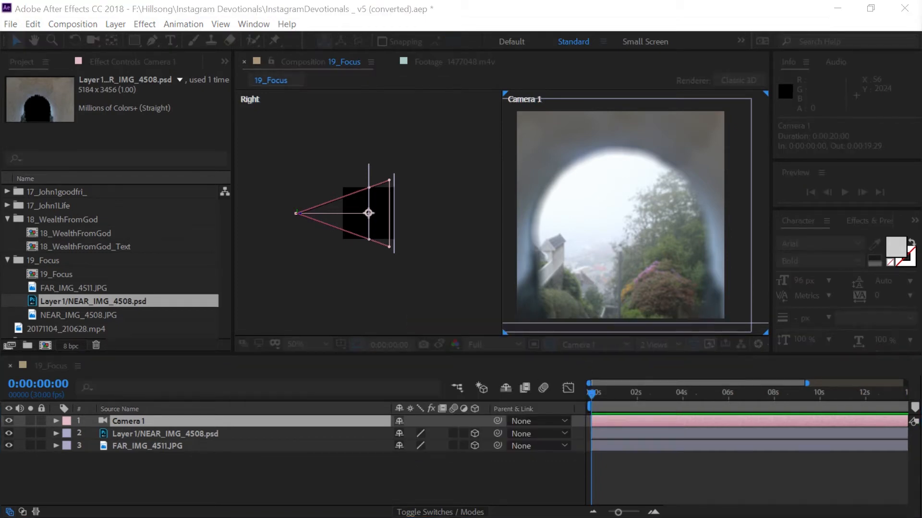
pyautogui.press('Escape')
# - Create a new text layer in the 19_Focus composition reading "Sometimes"
pyautogui.rightClick(310, 465)
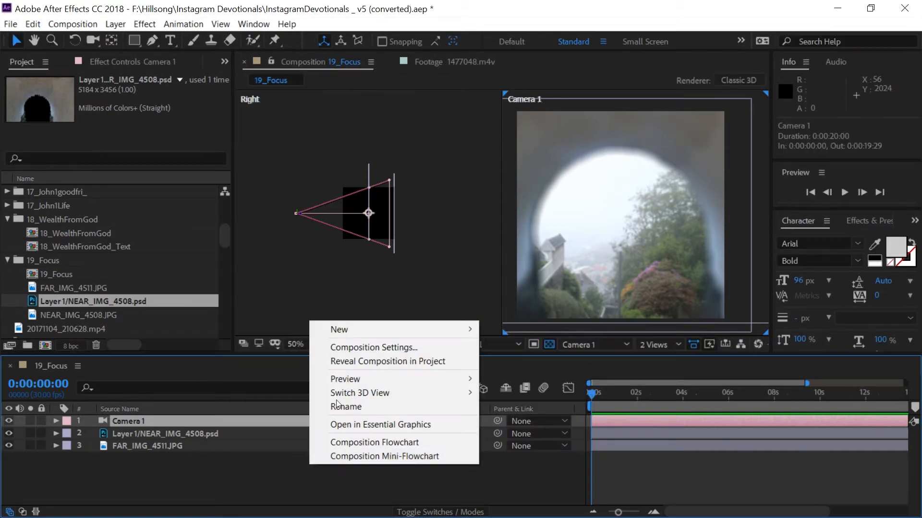
pyautogui.moveTo(376, 324)
pyautogui.click(513, 349)
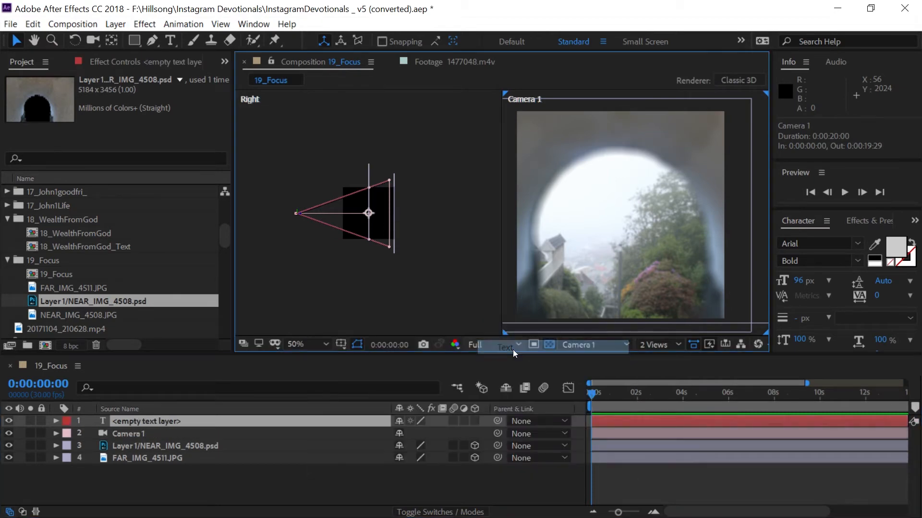
pyautogui.write('So')
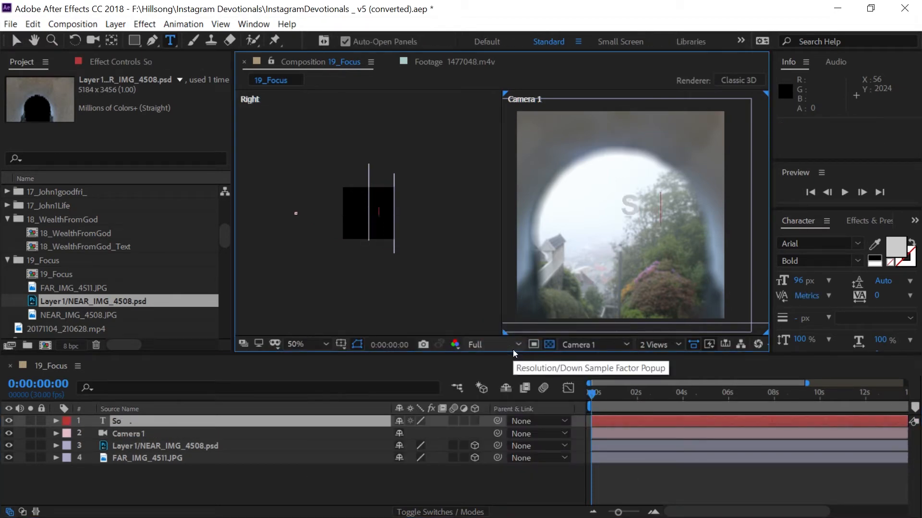
pyautogui.write('metimes')
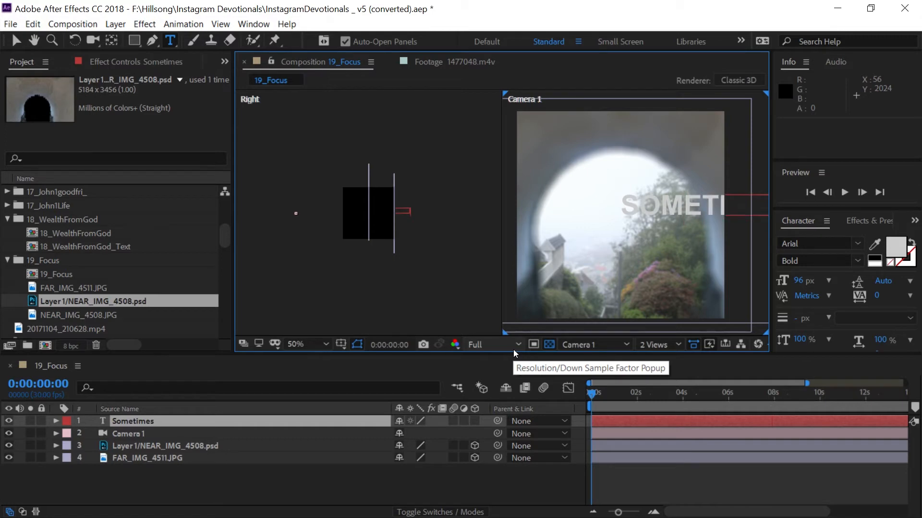
# - Center the paragraph alignment of the "Sometimes" text
pyautogui.click(915, 220)
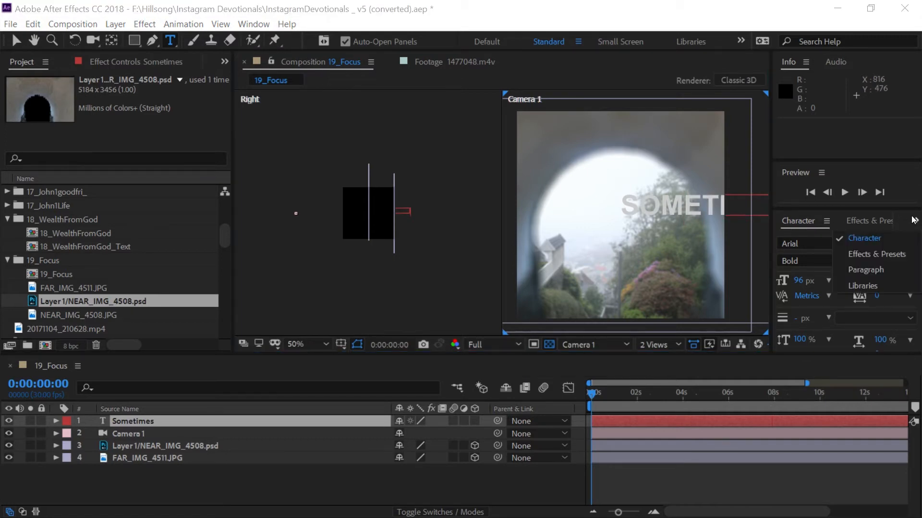
pyautogui.click(869, 270)
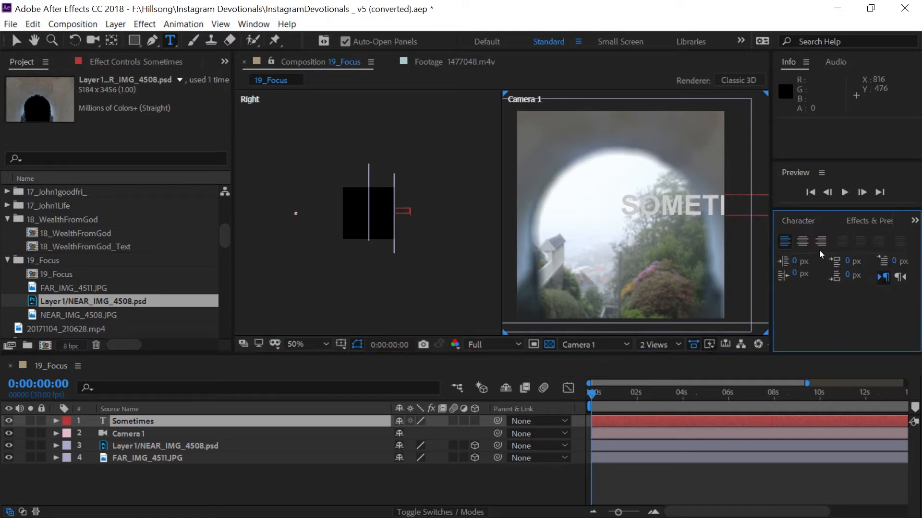
pyautogui.click(802, 242)
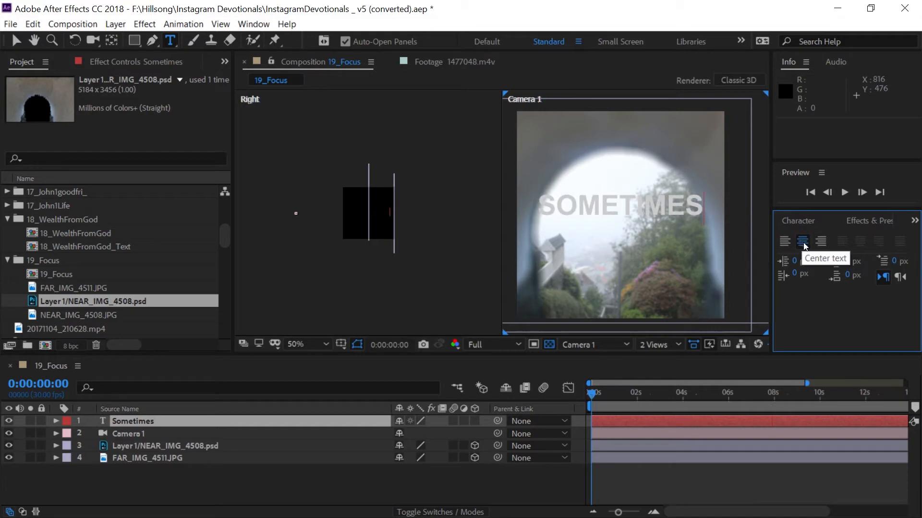
# - Open the font family choices for the "Sometimes" text
pyautogui.click(796, 220)
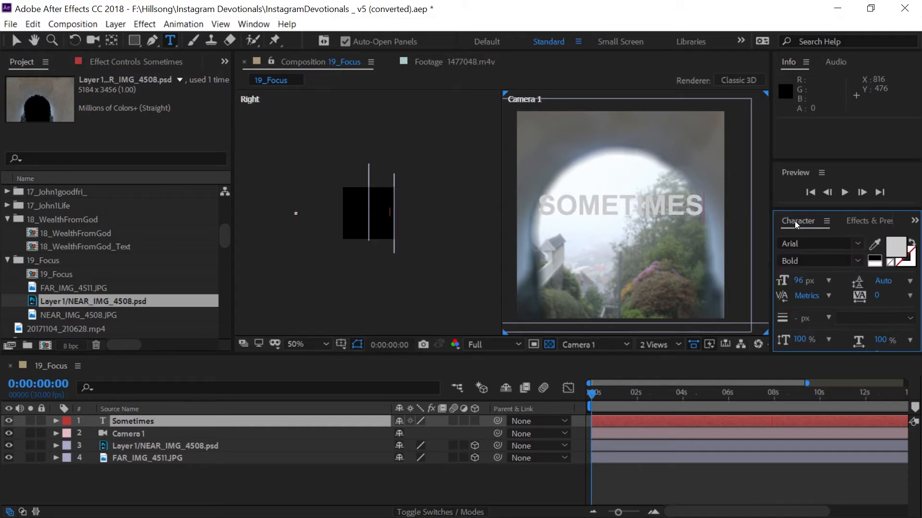
pyautogui.click(857, 244)
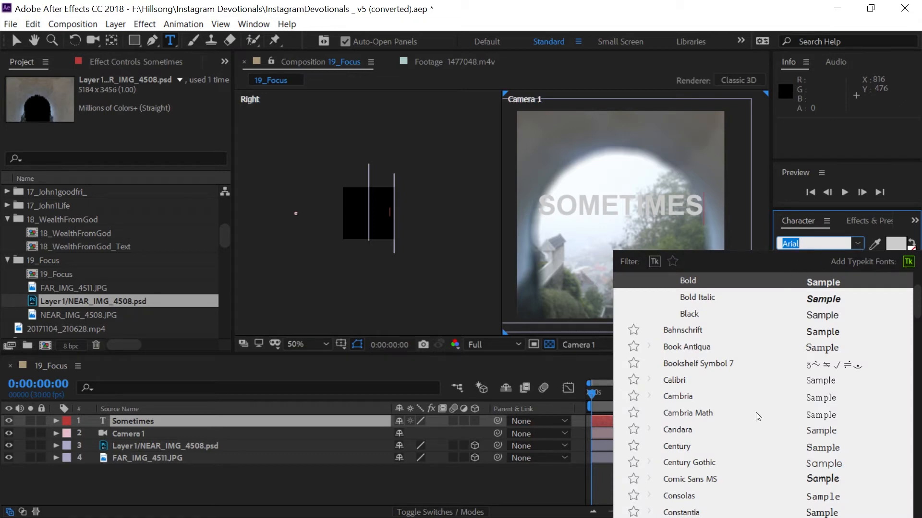
# - Browse the available fonts and try to apply Book Antiqua to the SOMETIMES text
pyautogui.scroll(-7, 755, 415)
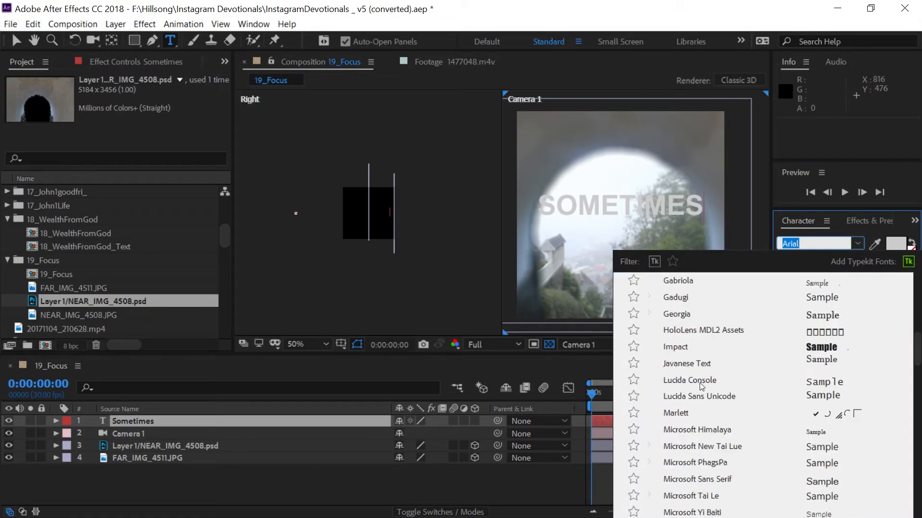
pyautogui.scroll(-10, 699, 382)
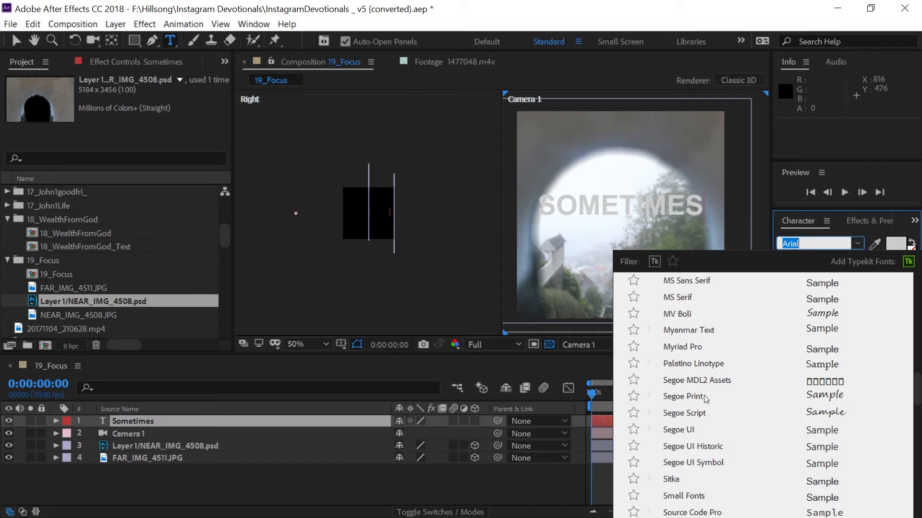
pyautogui.scroll(-5, 705, 403)
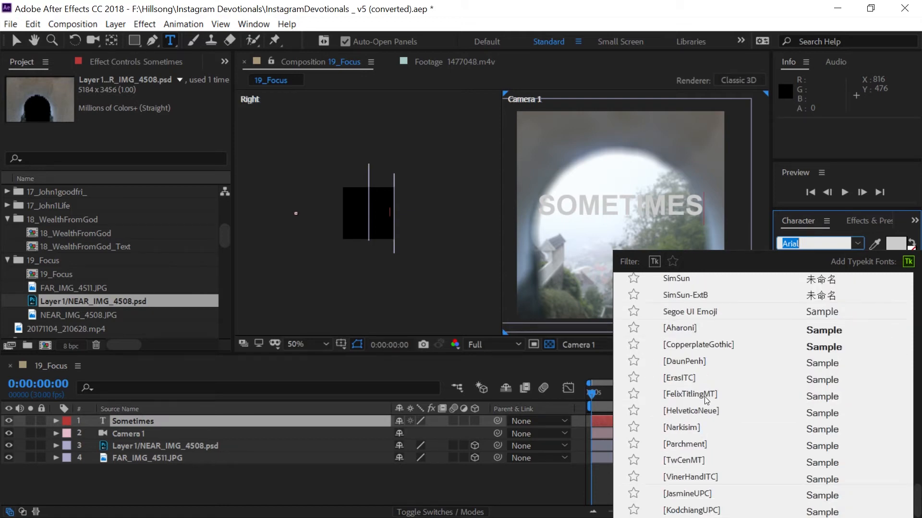
pyautogui.scroll(6, 705, 397)
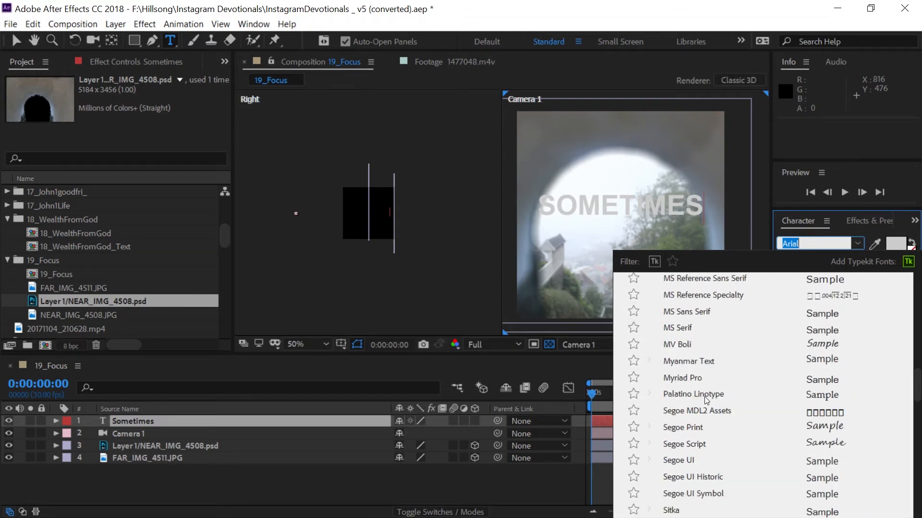
pyautogui.scroll(1, 706, 401)
pyautogui.scroll(1, 704, 396)
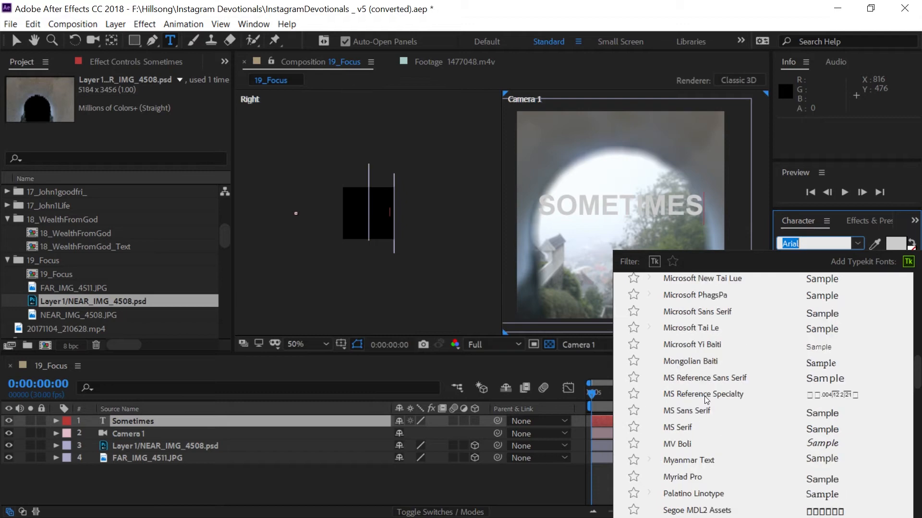
pyautogui.scroll(3, 704, 397)
pyautogui.scroll(1, 705, 396)
pyautogui.scroll(7, 706, 399)
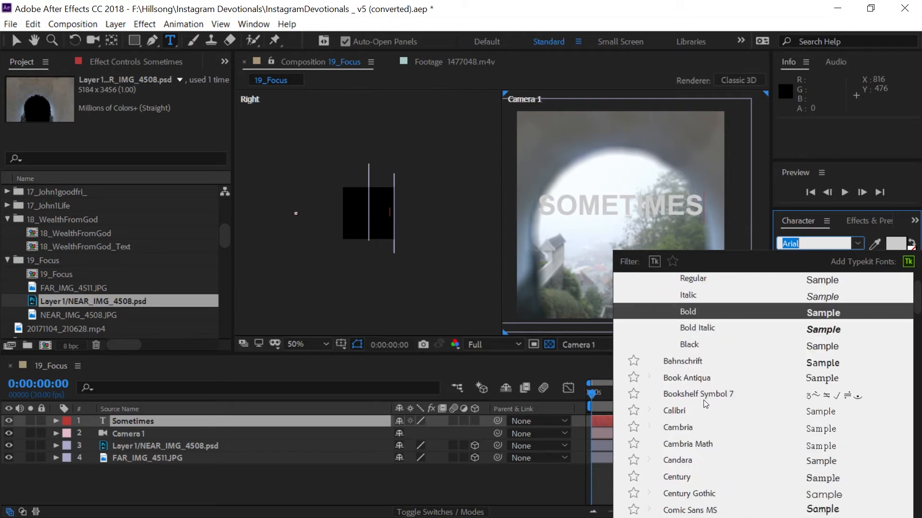
pyautogui.scroll(-1, 705, 403)
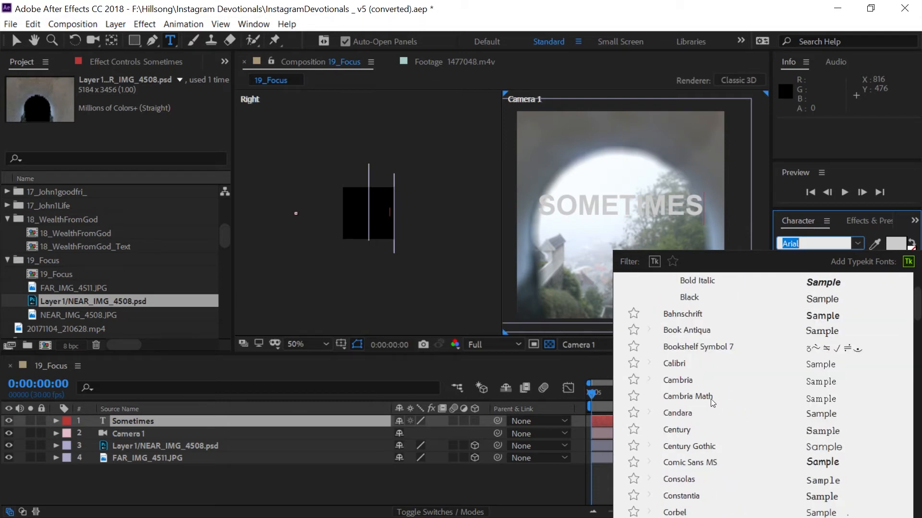
pyautogui.click(690, 332)
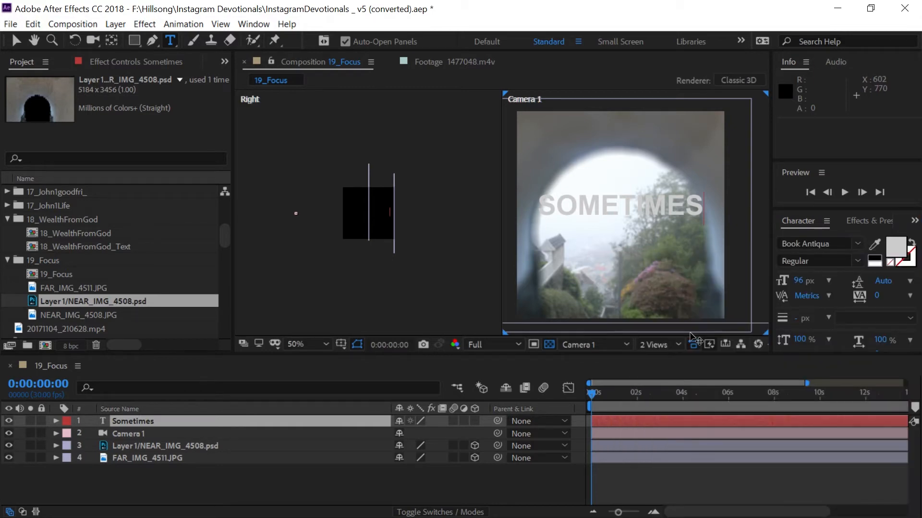
# - Select the whole word SOMETIMES, preview several fonts on it, and set its font to Century Gothic
pyautogui.click(621, 208)
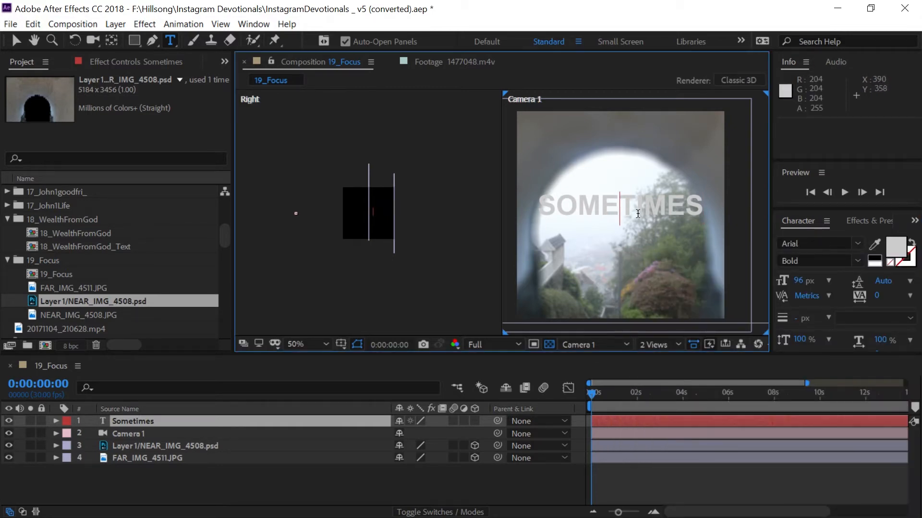
pyautogui.moveTo(637, 213); pyautogui.dragTo(657, 214)
pyautogui.hotkey('ctrl', 'a')
pyautogui.click(796, 243)
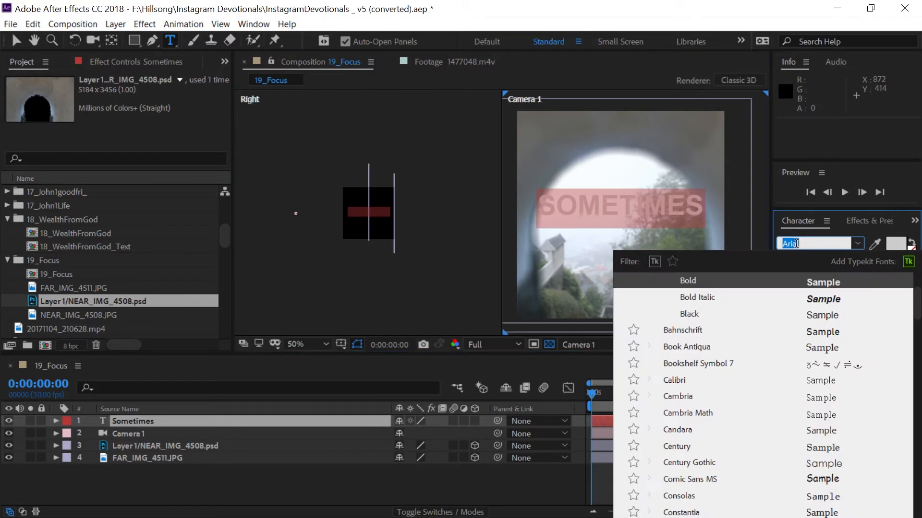
pyautogui.press('Down')
pyautogui.press('Down')
pyautogui.press('Down')
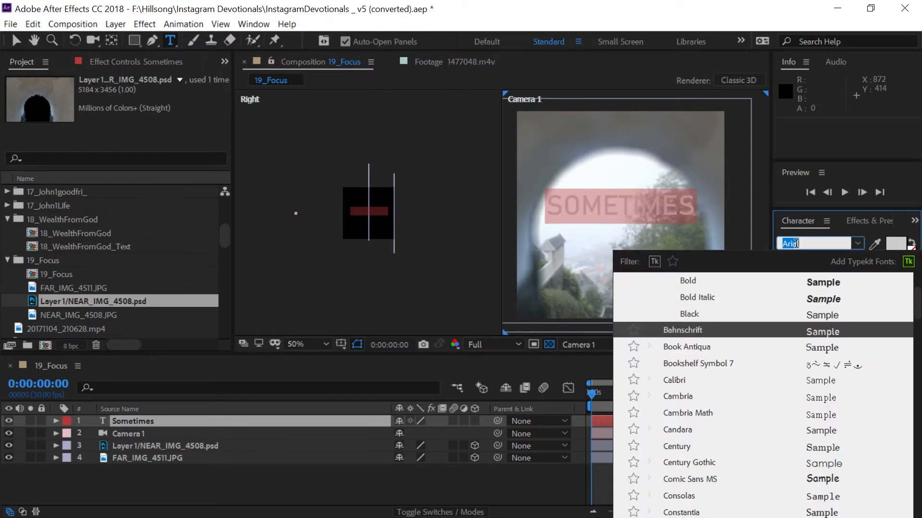
pyautogui.press('Down')
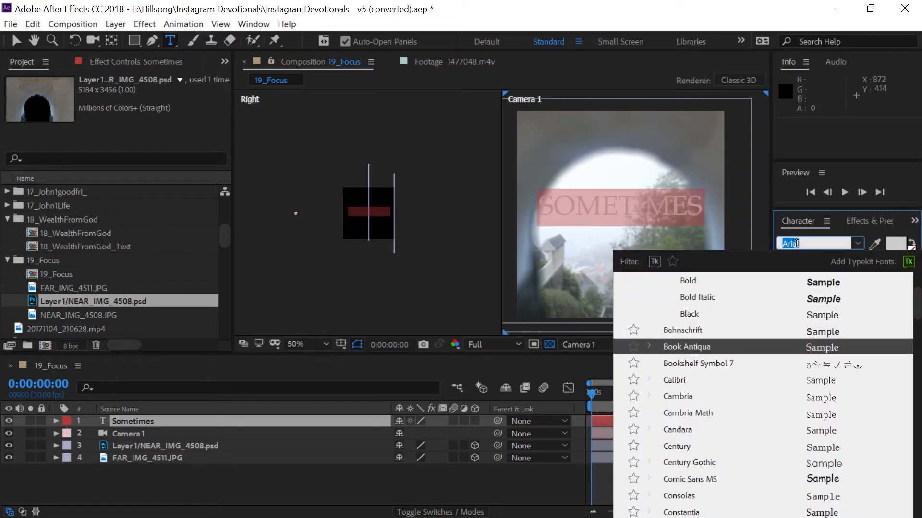
pyautogui.press('Down')
pyautogui.press('Down')
pyautogui.press('Down')
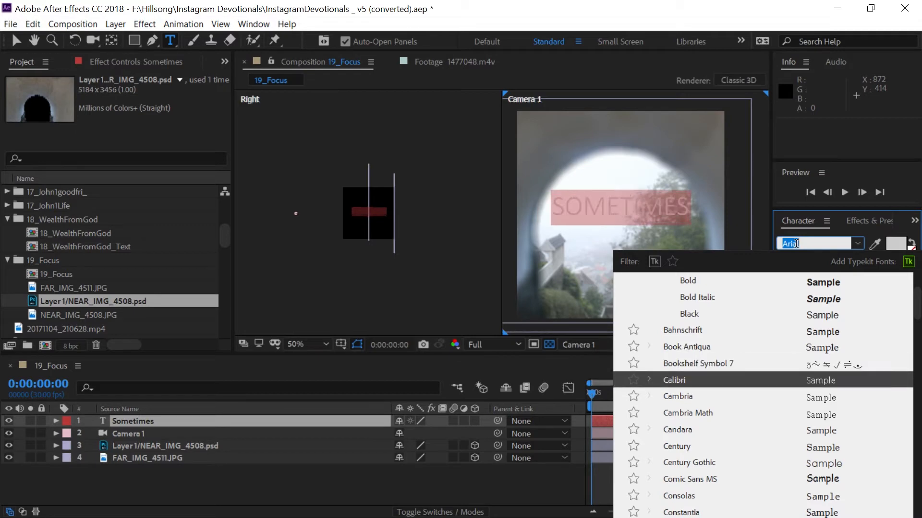
pyautogui.press('Up')
pyautogui.press('Down')
pyautogui.press('Down')
pyautogui.press('Down')
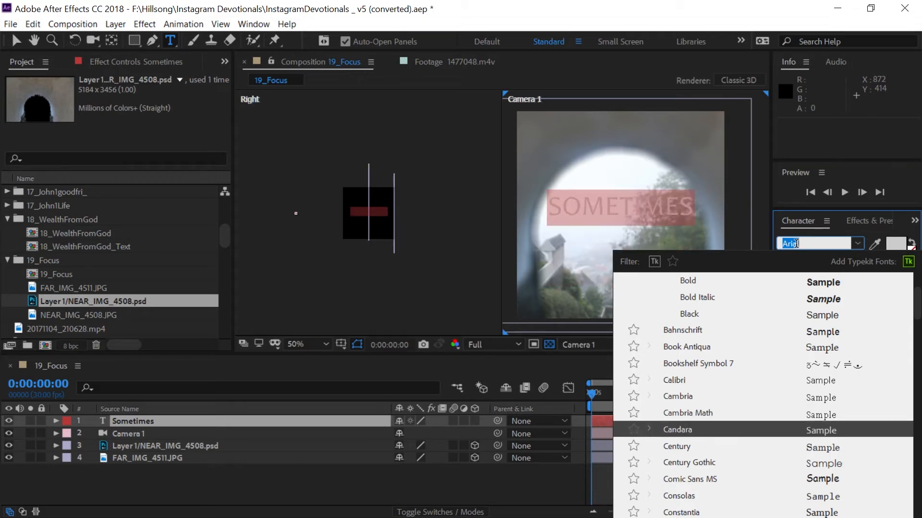
pyautogui.press('Down')
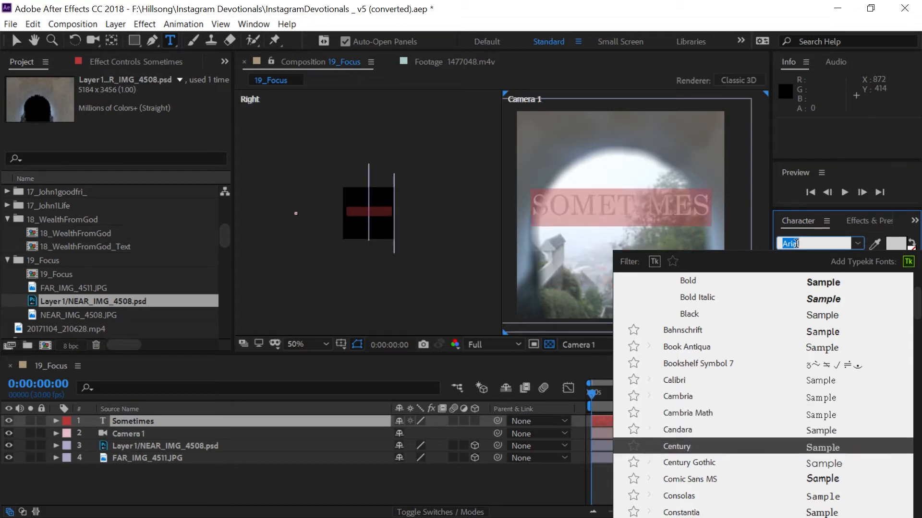
pyautogui.press('Down')
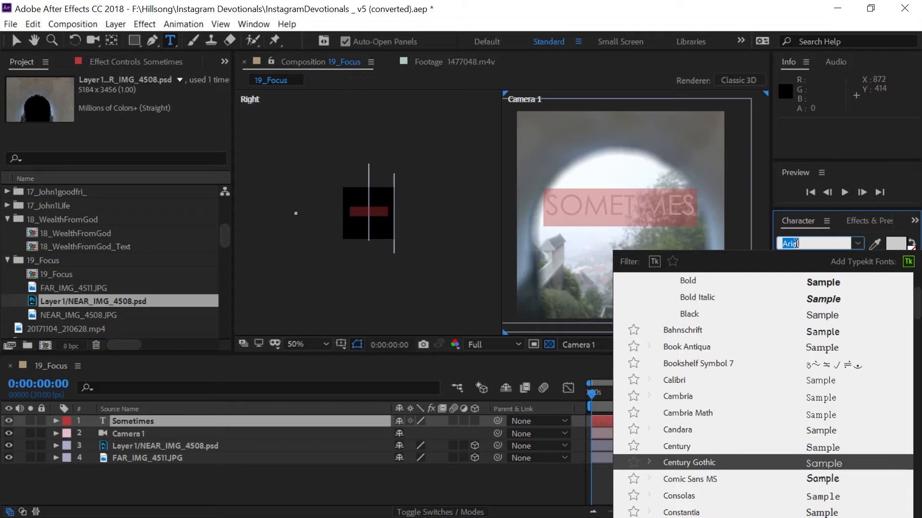
pyautogui.press('Down')
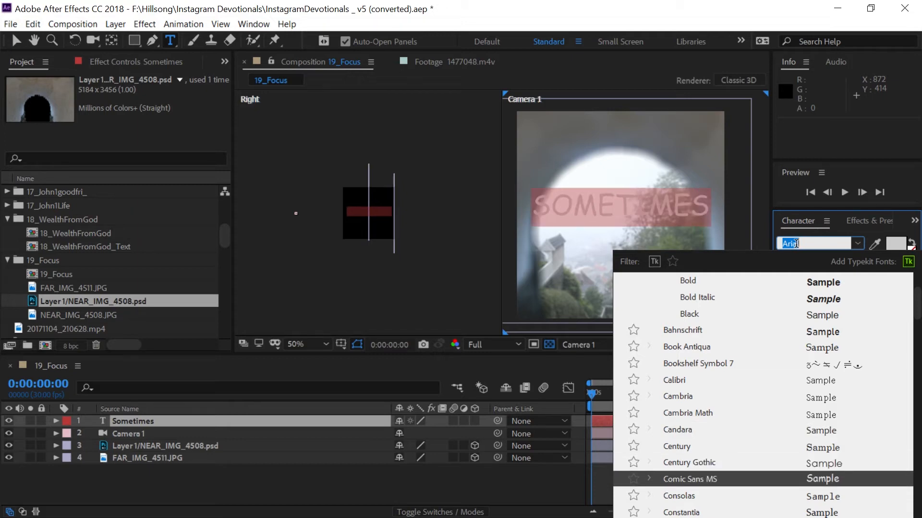
pyautogui.press('Down')
pyautogui.press('Up')
pyautogui.press('Up')
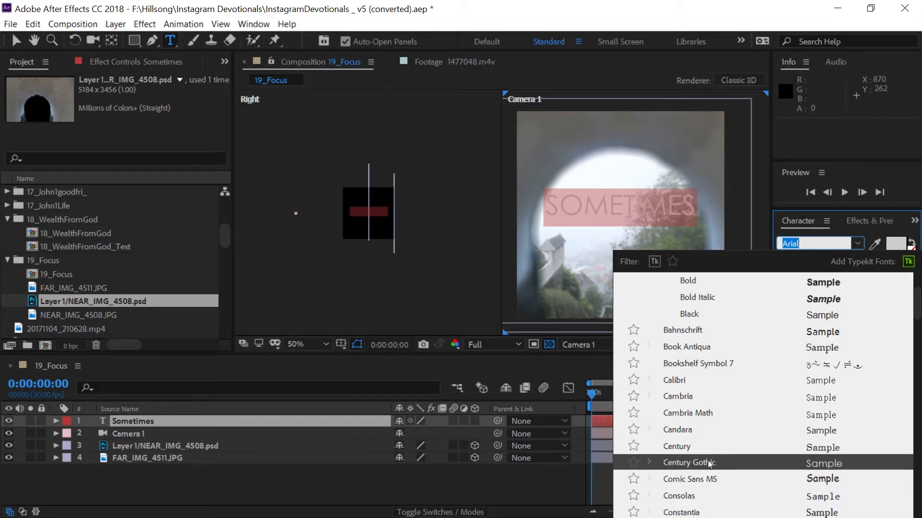
pyautogui.click(686, 462)
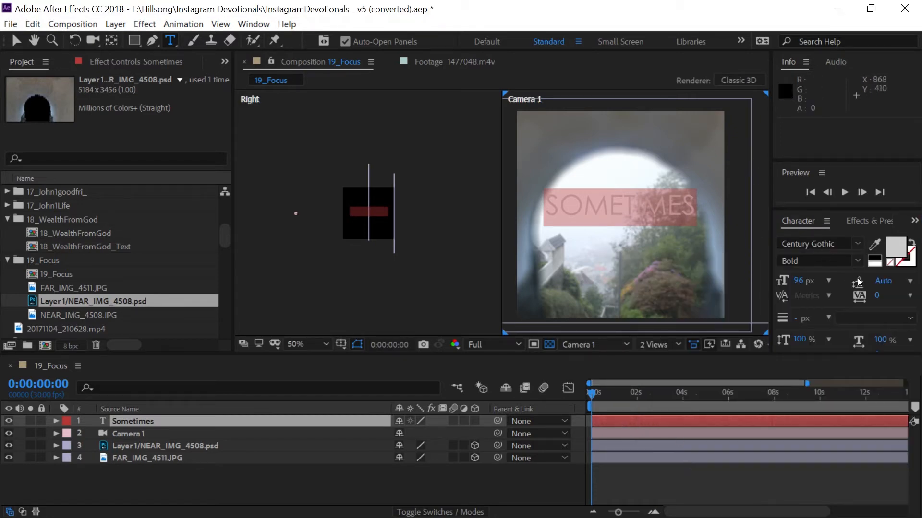
# - Change the SOMETIMES text's fill colour to near-black and make the Sometimes layer 3D
pyautogui.click(895, 240)
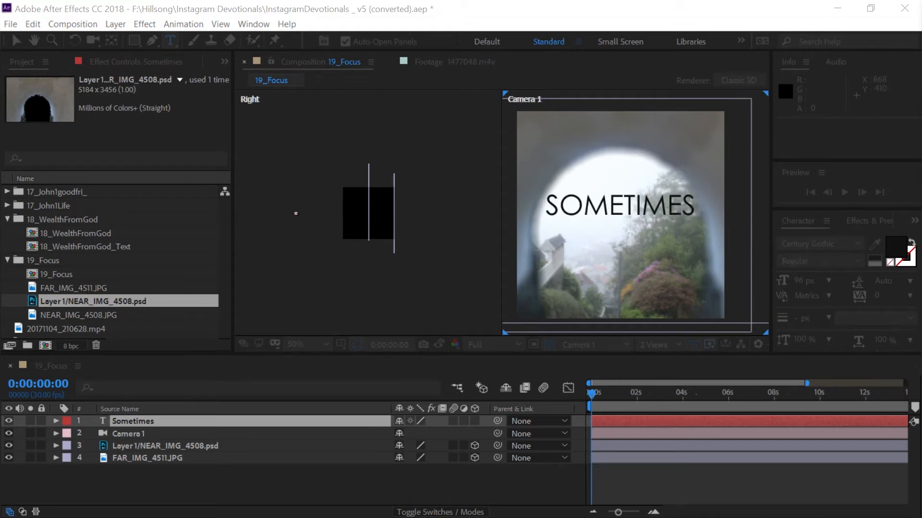
pyautogui.press('Return')
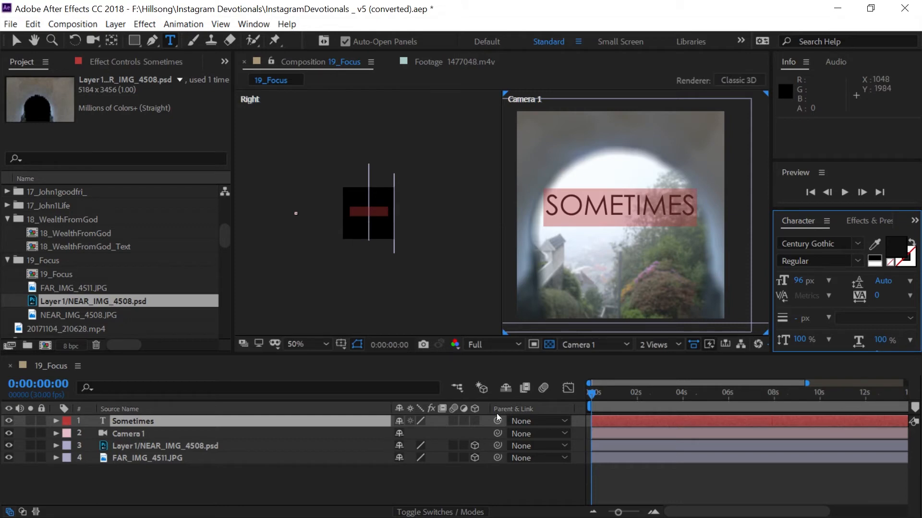
pyautogui.click(475, 418)
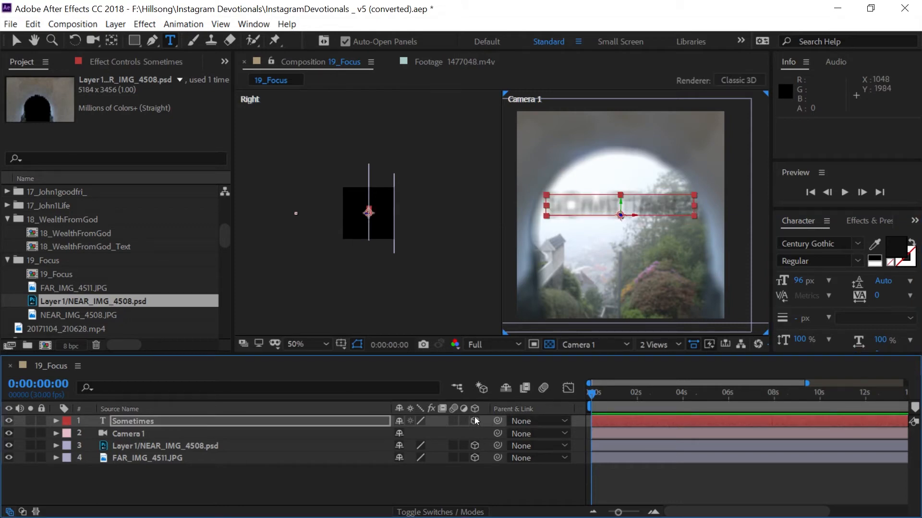
# - Move the Sometimes layer toward the camera and down the frame, to a position of about 360, 604, -192
pyautogui.click(16, 41)
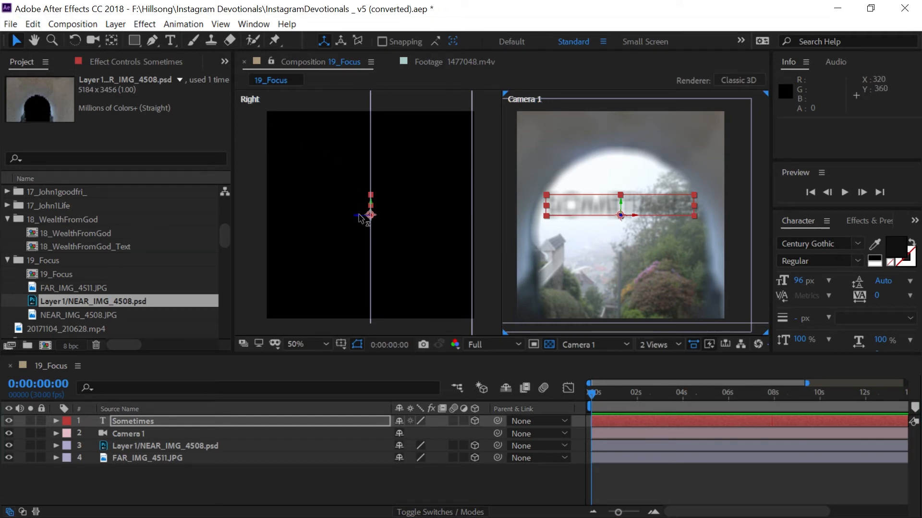
pyautogui.moveTo(360, 216); pyautogui.dragTo(304, 227)
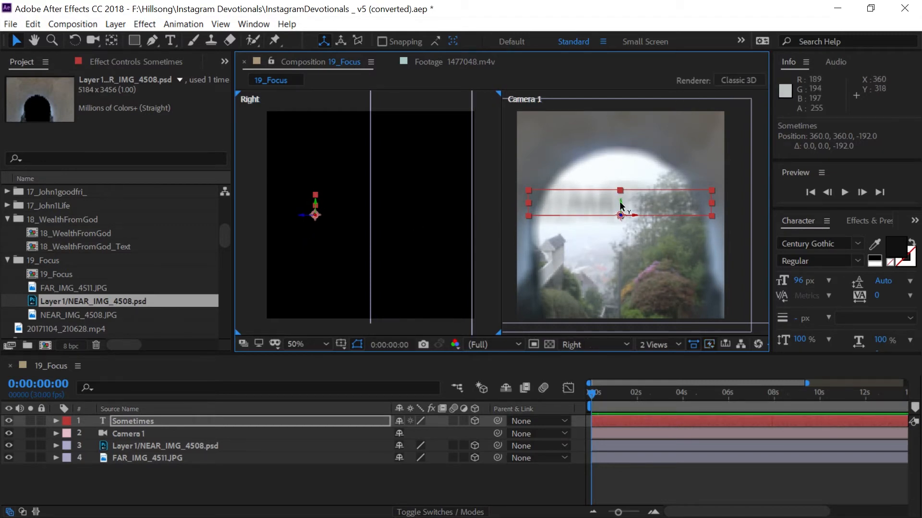
pyautogui.moveTo(619, 200); pyautogui.dragTo(622, 282)
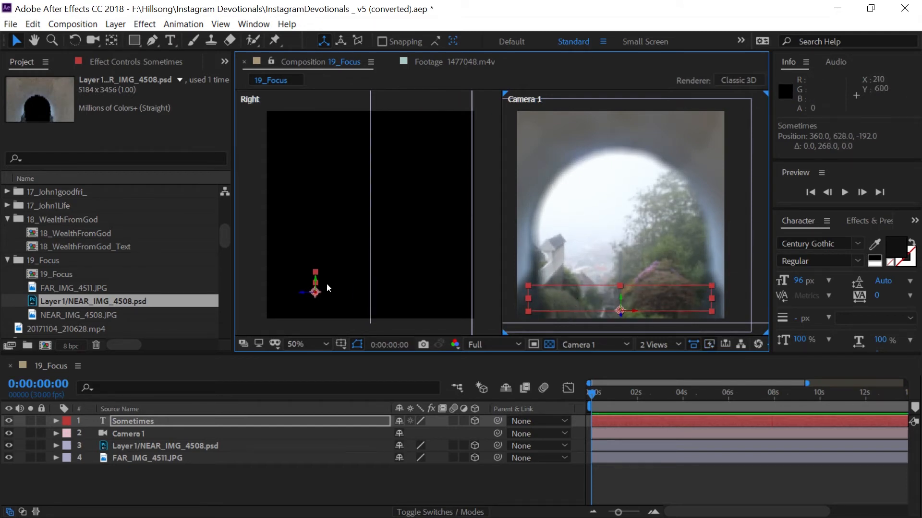
pyautogui.moveTo(318, 278); pyautogui.dragTo(317, 273)
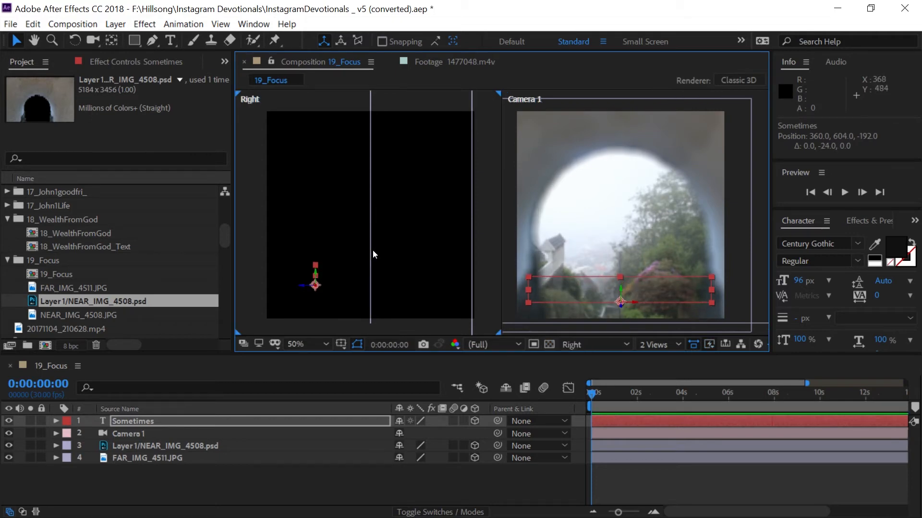
# - Select Camera 1 and set its focus distance to 808 pixels to bring the SOMETIMES text into focus
pyautogui.press(',')
pyautogui.press(',')
pyautogui.press(',')
pyautogui.press(',')
pyautogui.press('.')
pyautogui.press(',')
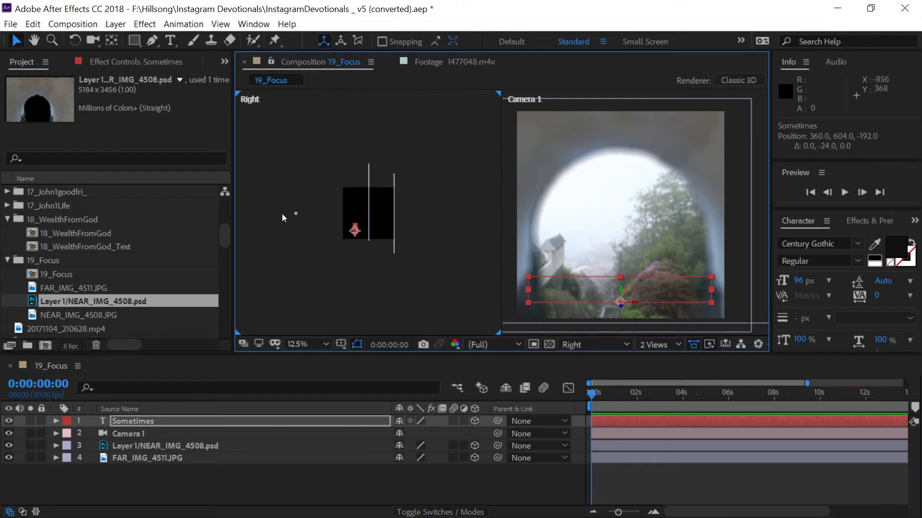
pyautogui.rightClick(294, 216)
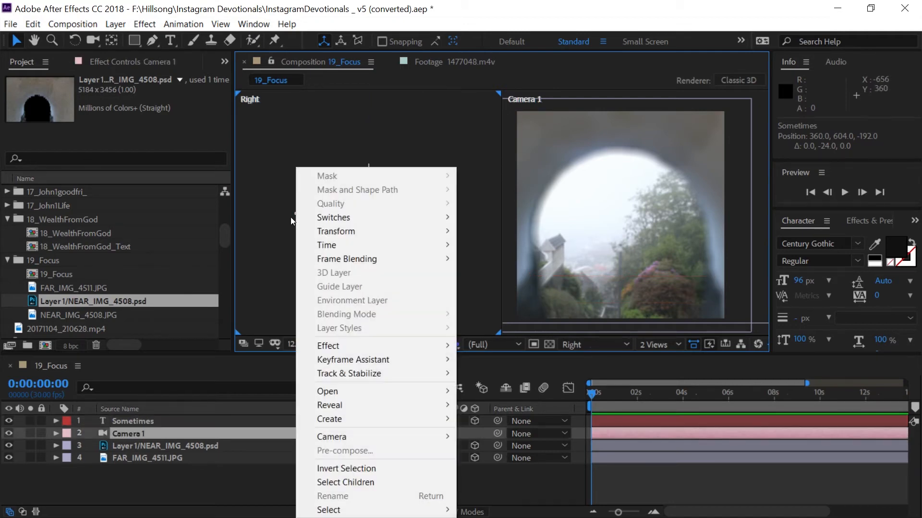
pyautogui.press('Escape')
pyautogui.click(298, 215)
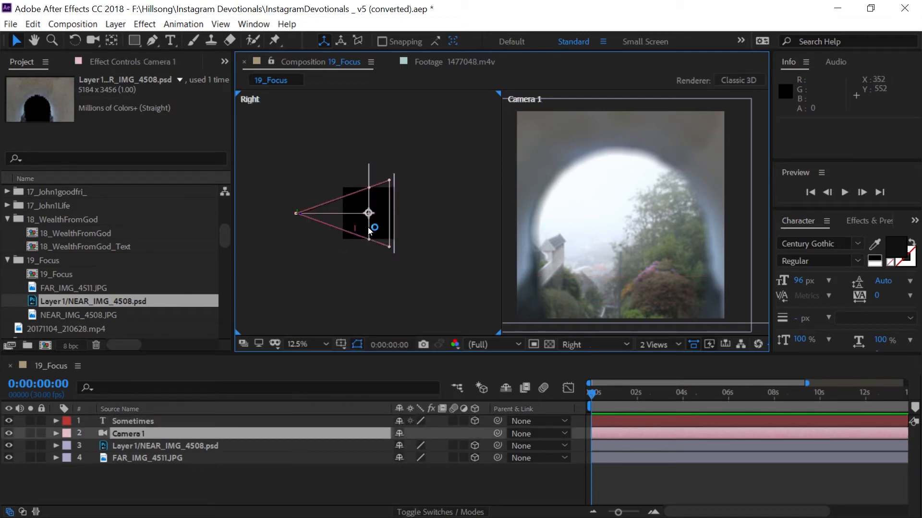
pyautogui.click(55, 435)
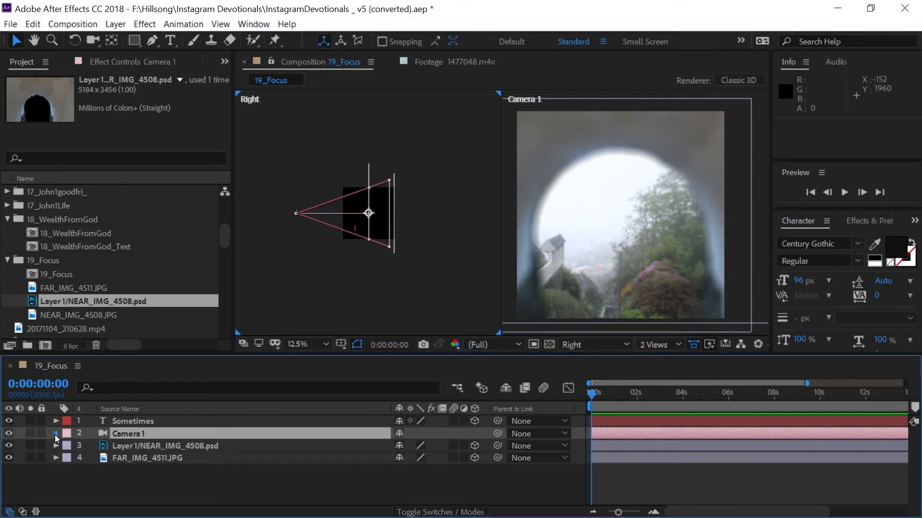
pyautogui.scroll(-3, 156, 450)
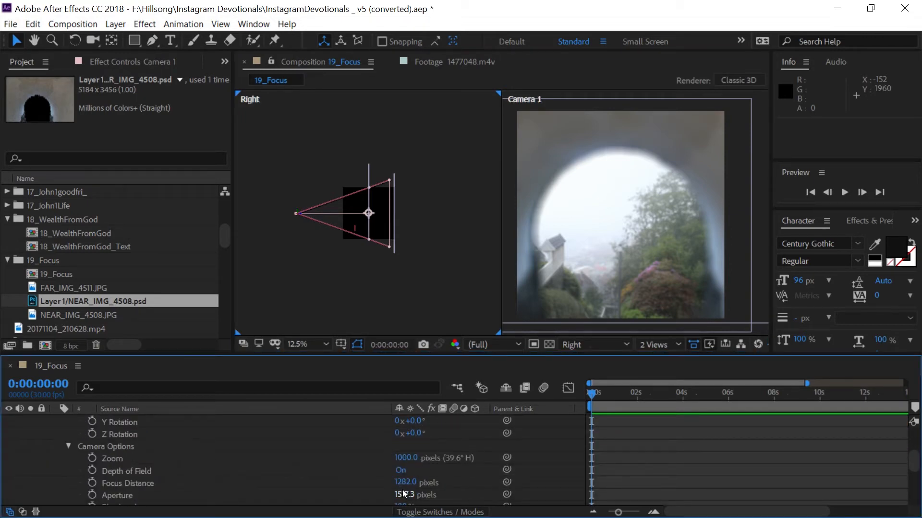
pyautogui.moveTo(406, 482); pyautogui.dragTo(96, 516)
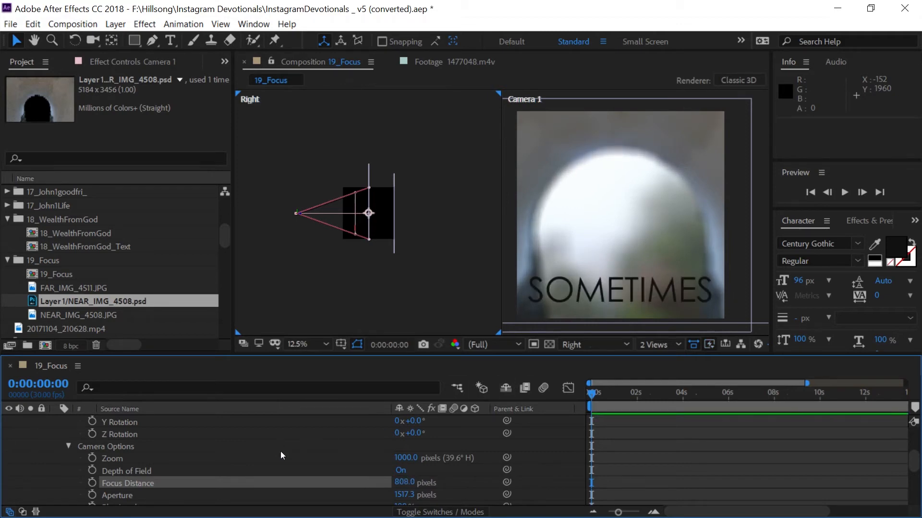
# - Select the word SOMETIMES in the camera view and reduce its font size to 74 px
pyautogui.scroll(3, 160, 448)
pyautogui.scroll(-2, 58, 440)
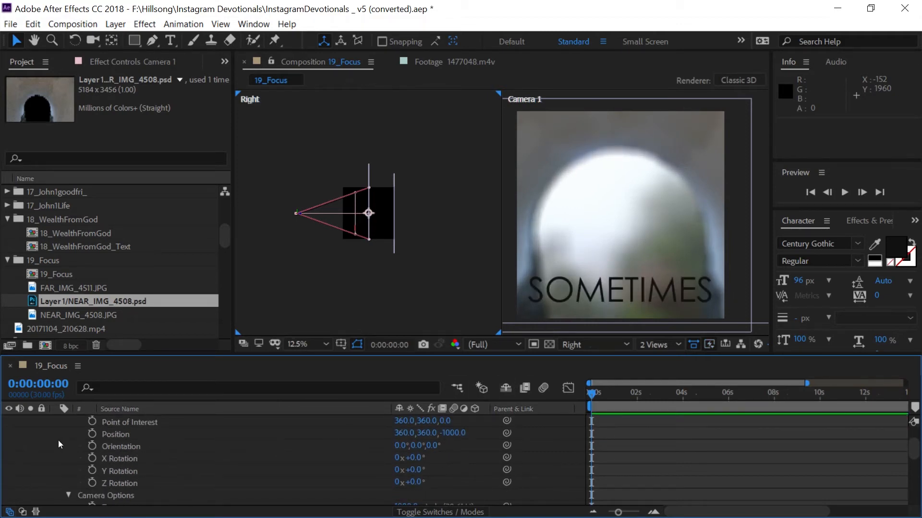
pyautogui.scroll(3, 93, 434)
pyautogui.scroll(-3, 94, 435)
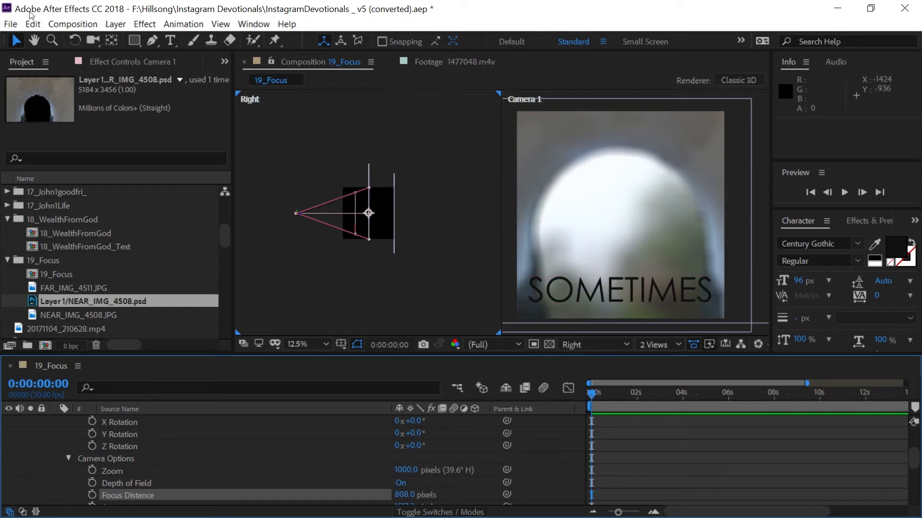
pyautogui.click(169, 40)
pyautogui.doubleClick(620, 290)
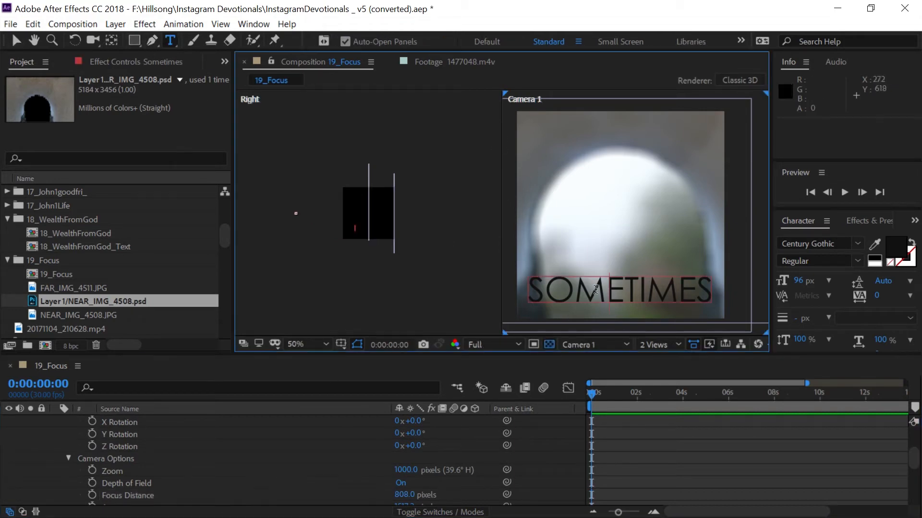
pyautogui.moveTo(799, 285); pyautogui.dragTo(782, 283)
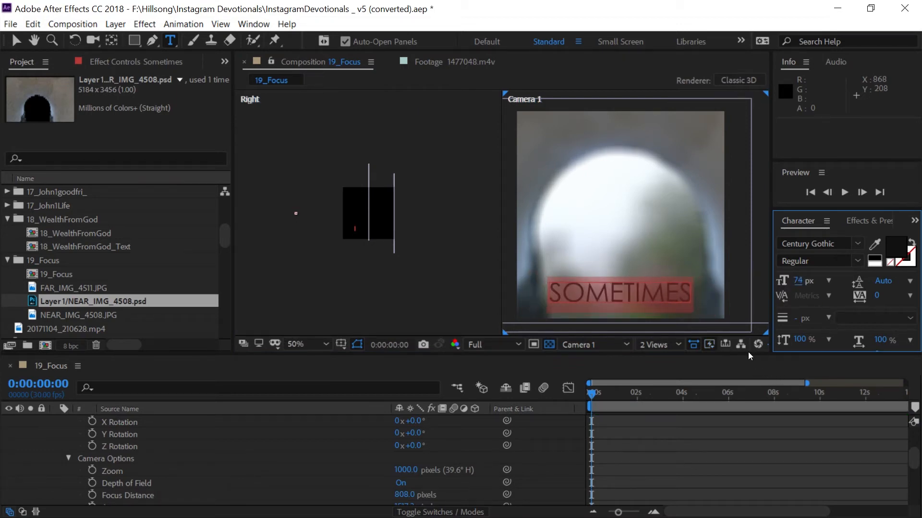
# - Examine the Sometimes layer's transform properties, including its position, and collapse the layer again
pyautogui.scroll(3, 182, 449)
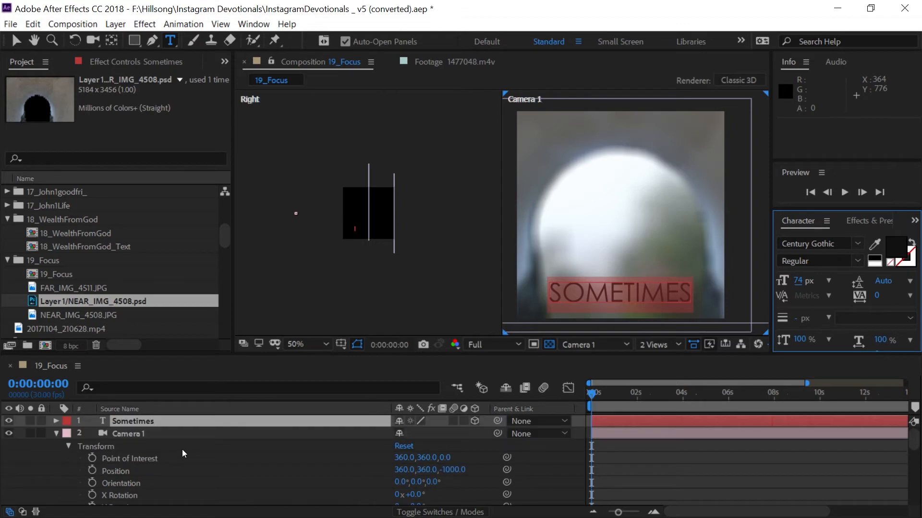
pyautogui.click(55, 422)
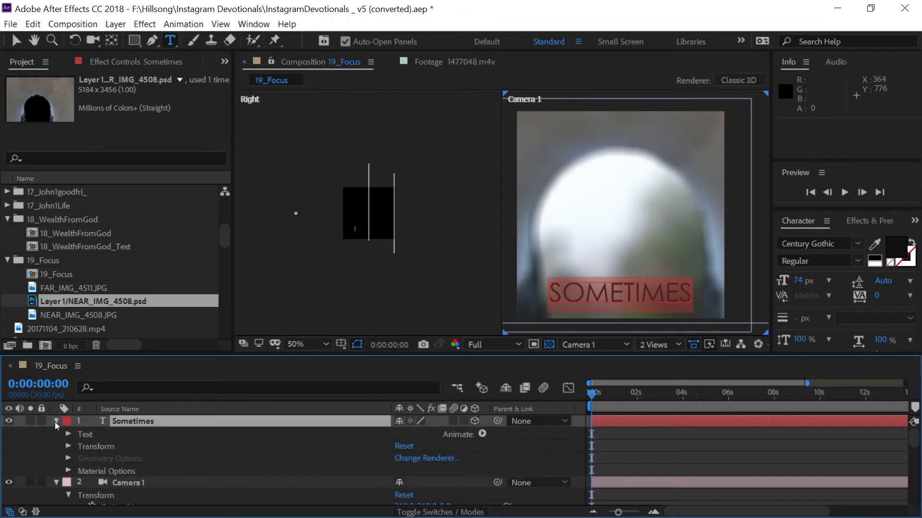
pyautogui.click(68, 446)
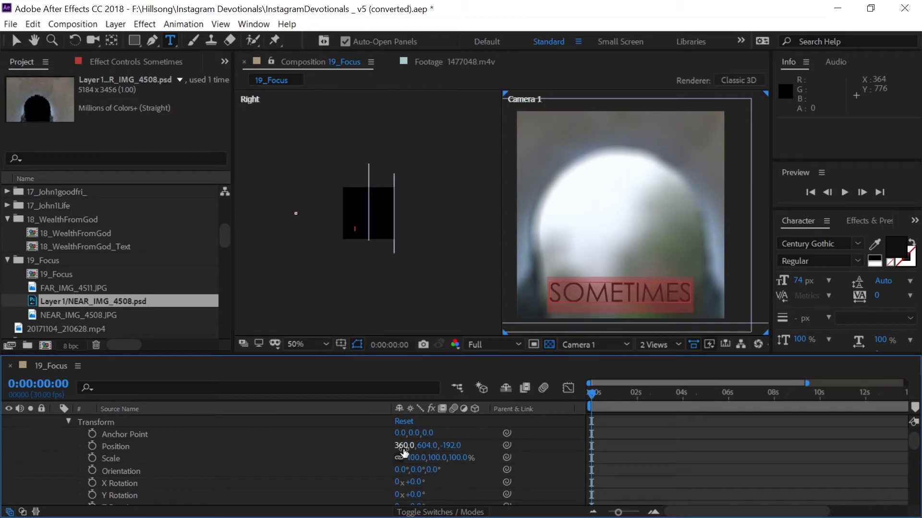
pyautogui.click(51, 275)
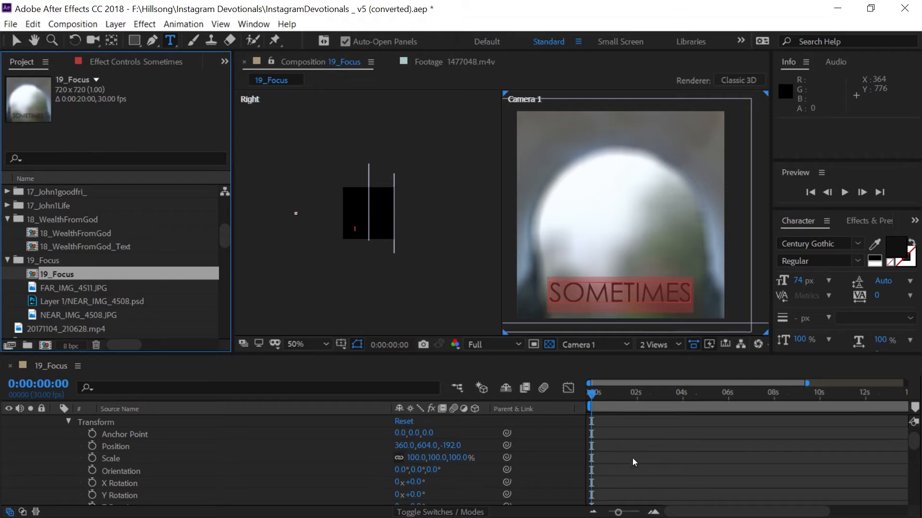
pyautogui.click(68, 421)
pyautogui.click(68, 421)
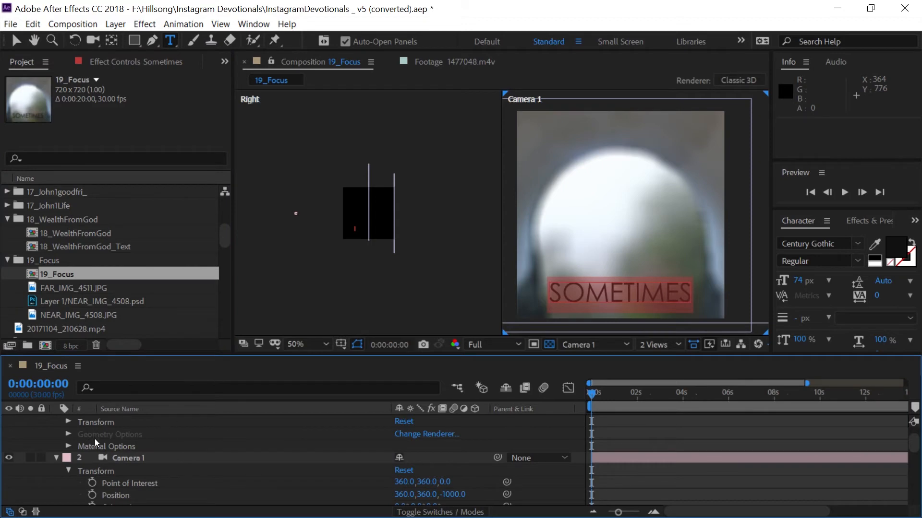
pyautogui.scroll(2, 94, 440)
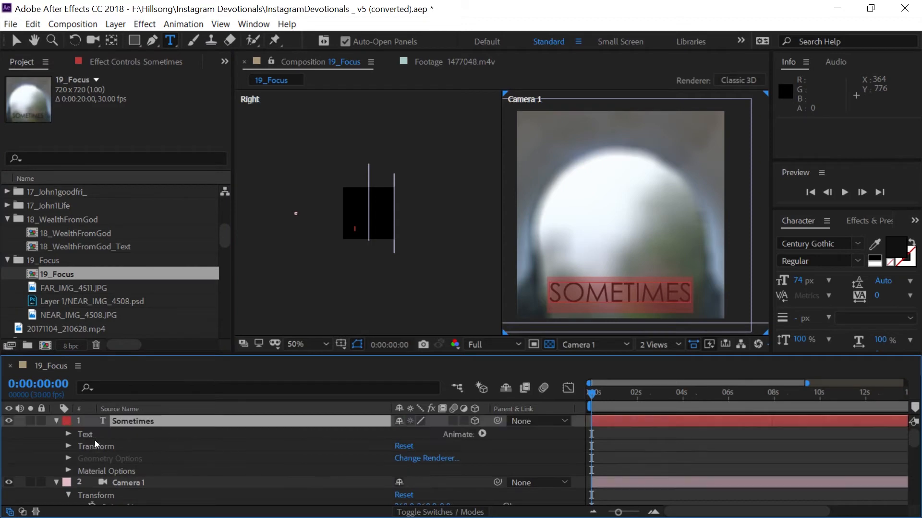
pyautogui.click(57, 422)
# - Duplicate the Sometimes layer and move the copy up the frame to a position of about 360, 448, -192
pyautogui.click(119, 421)
pyautogui.hotkey('ctrl', 'c')
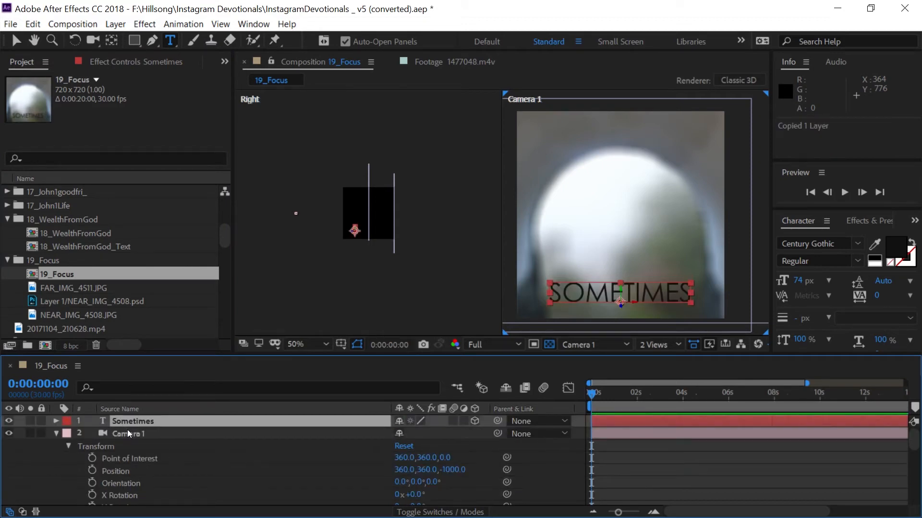
pyautogui.hotkey('ctrl', 'v')
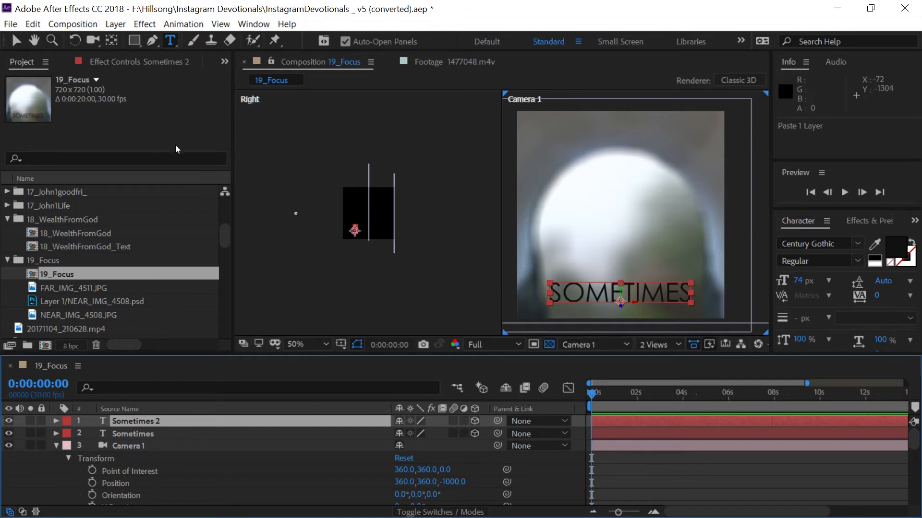
pyautogui.click(16, 40)
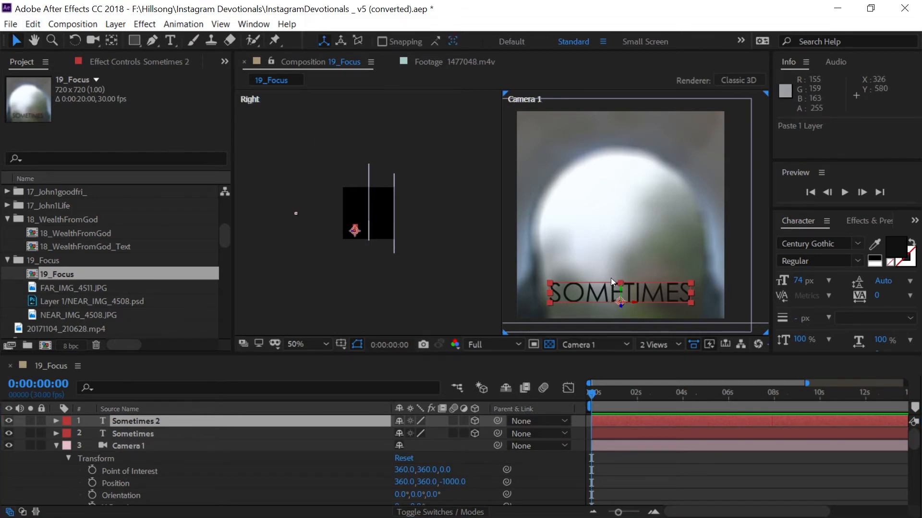
pyautogui.moveTo(619, 292); pyautogui.dragTo(619, 246)
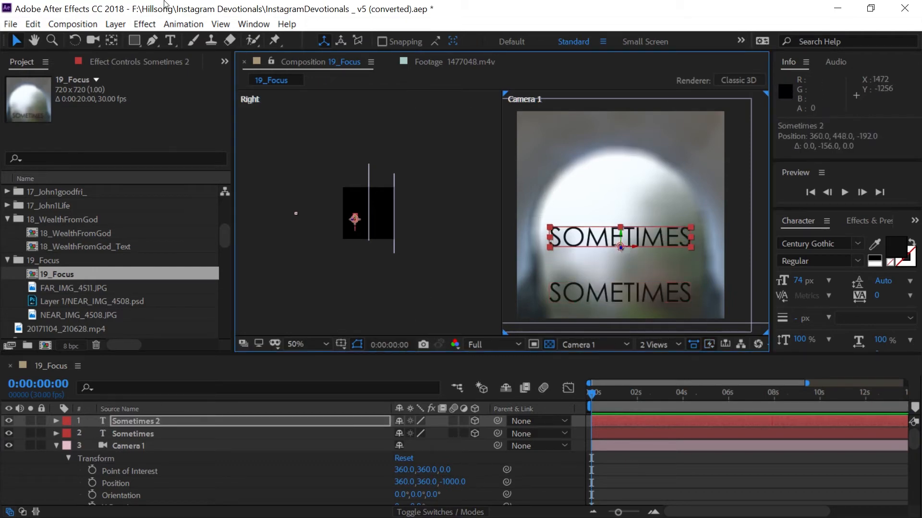
# - Replace the duplicated text layer's wording with THE POROBLEM
pyautogui.click(170, 40)
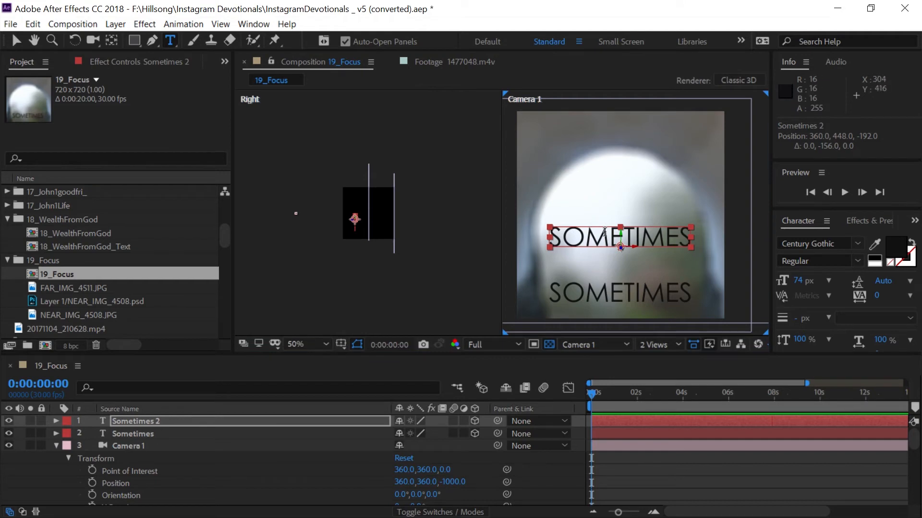
pyautogui.doubleClick(604, 235)
pyautogui.write('TH')
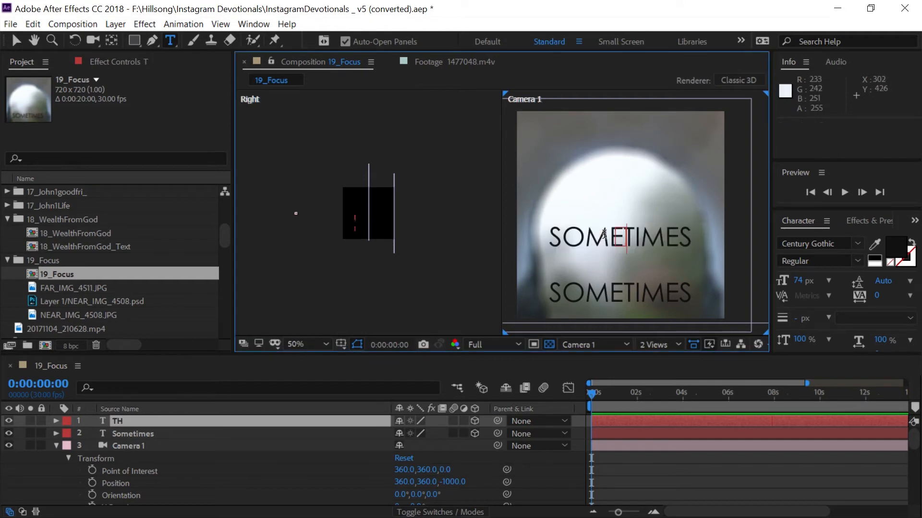
pyautogui.write('E POROBLEM')
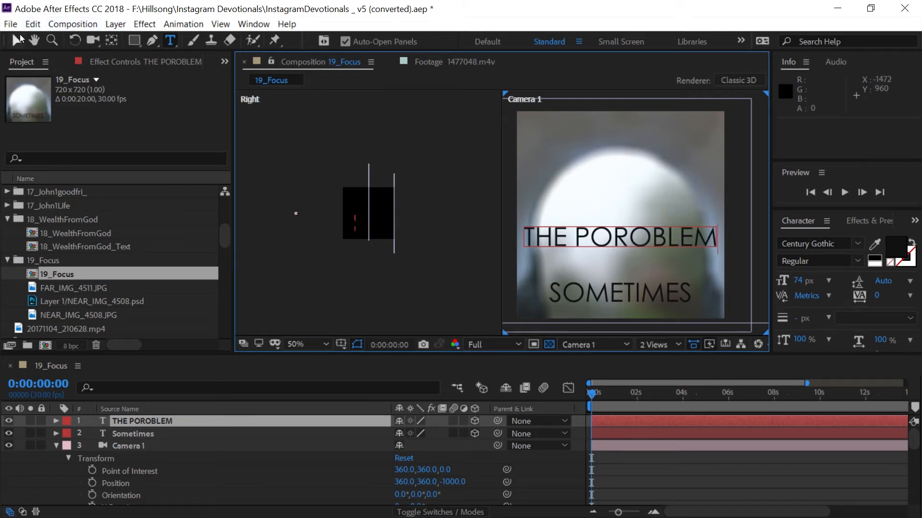
pyautogui.press('Escape')
# - Move the THE POROBLEM layer away from the camera and slightly down, to a position of about 360, 482, -2
pyautogui.scroll(3, 338, 218)
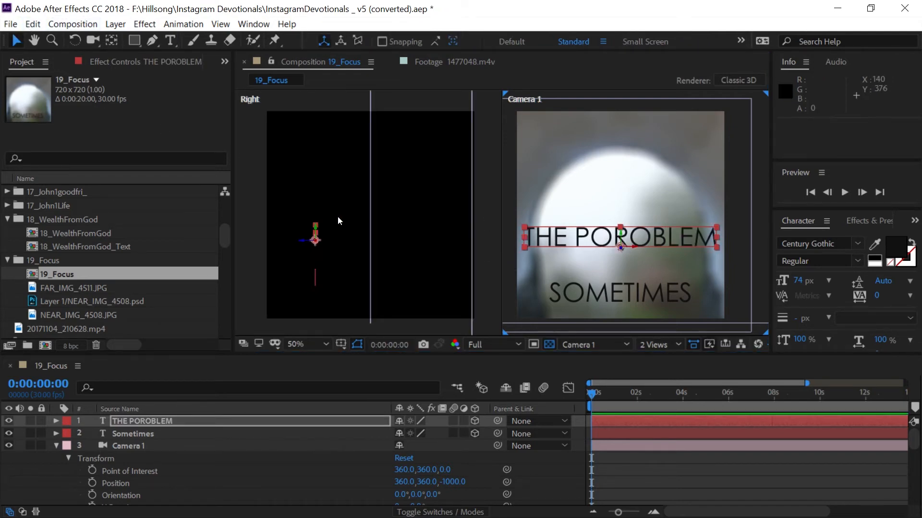
pyautogui.moveTo(305, 242); pyautogui.dragTo(359, 253)
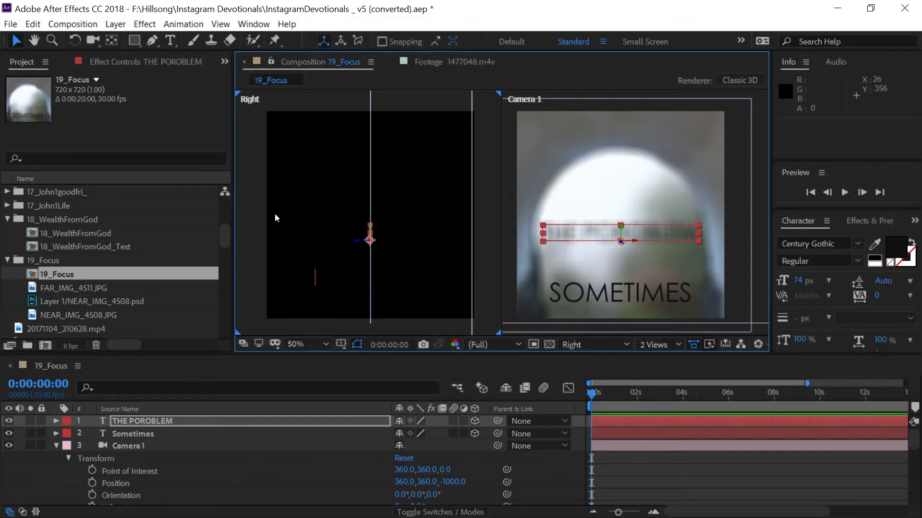
pyautogui.moveTo(621, 226); pyautogui.dragTo(623, 235)
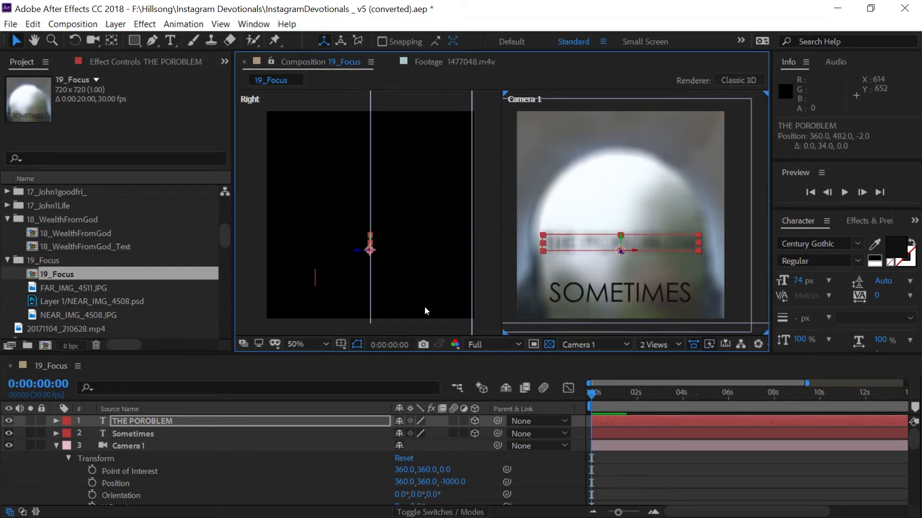
# - Duplicate the THE POROBLEM layer and move the copy farther back and up, to a position of about 360, 350, 342
pyautogui.click(164, 422)
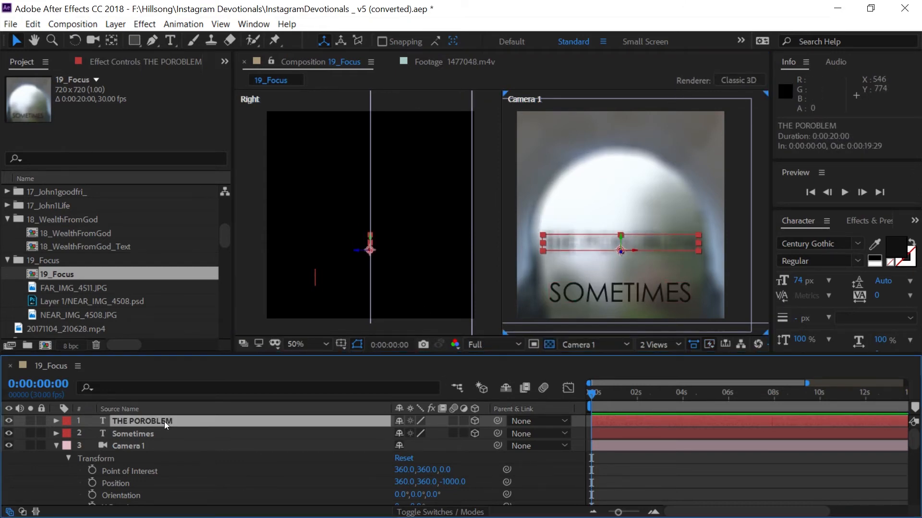
pyautogui.hotkey('ctrl', 'c')
pyautogui.hotkey('ctrl', 'v')
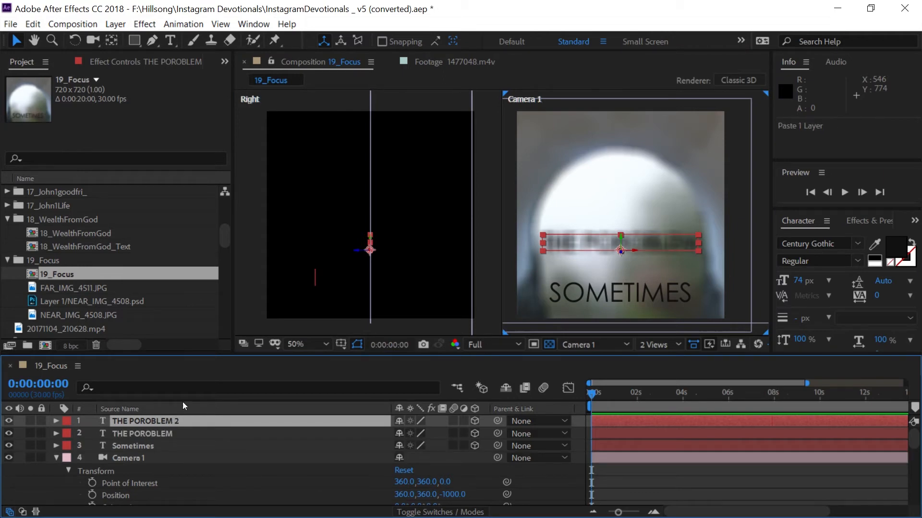
pyautogui.moveTo(361, 253); pyautogui.dragTo(468, 204)
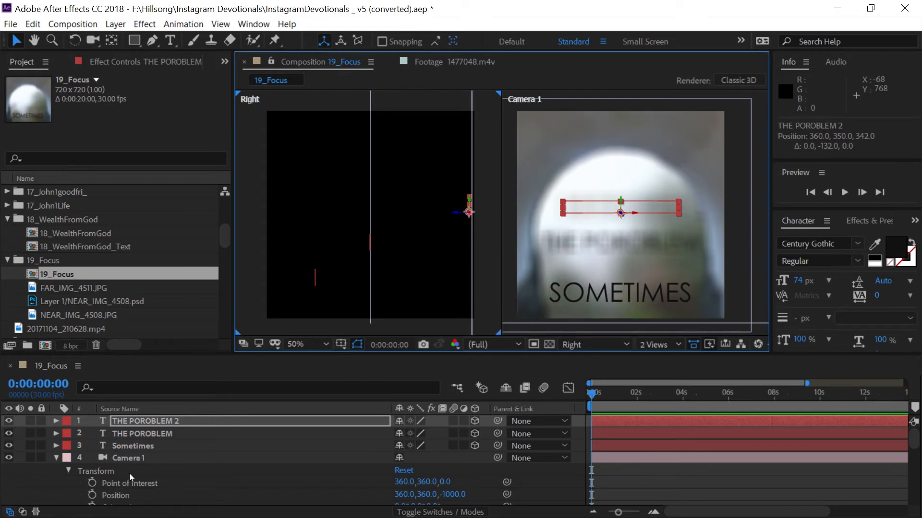
# - Set Camera 1's focus distance to 948 pixels to bring the middle text layer into focus
pyautogui.scroll(-3, 289, 474)
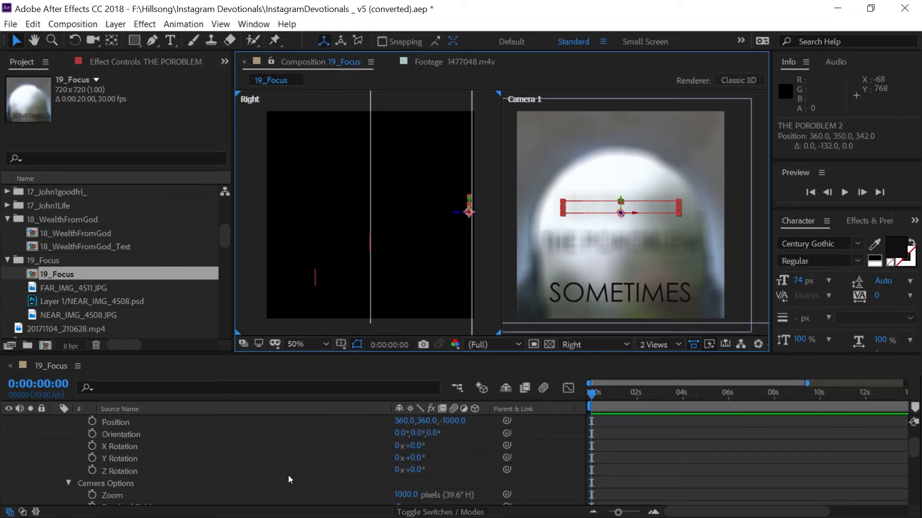
pyautogui.scroll(3, 288, 475)
pyautogui.scroll(-5, 288, 475)
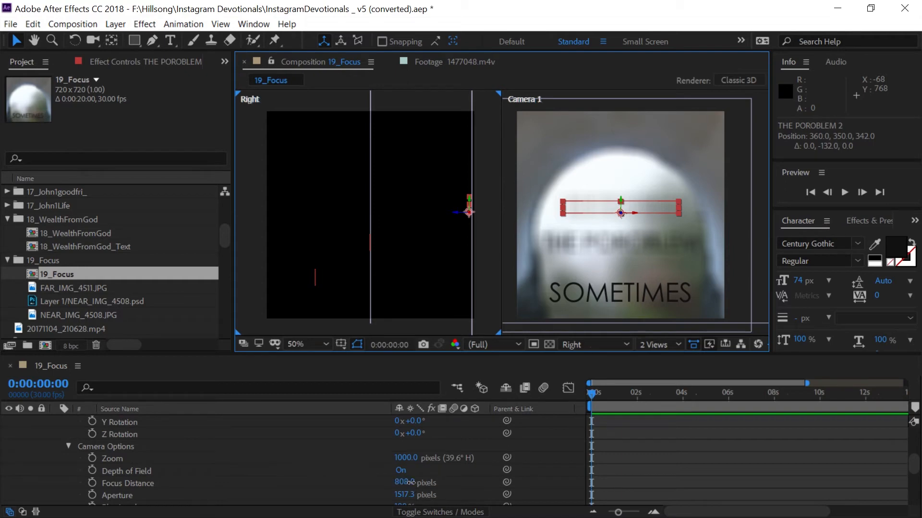
pyautogui.moveTo(411, 482); pyautogui.dragTo(494, 463)
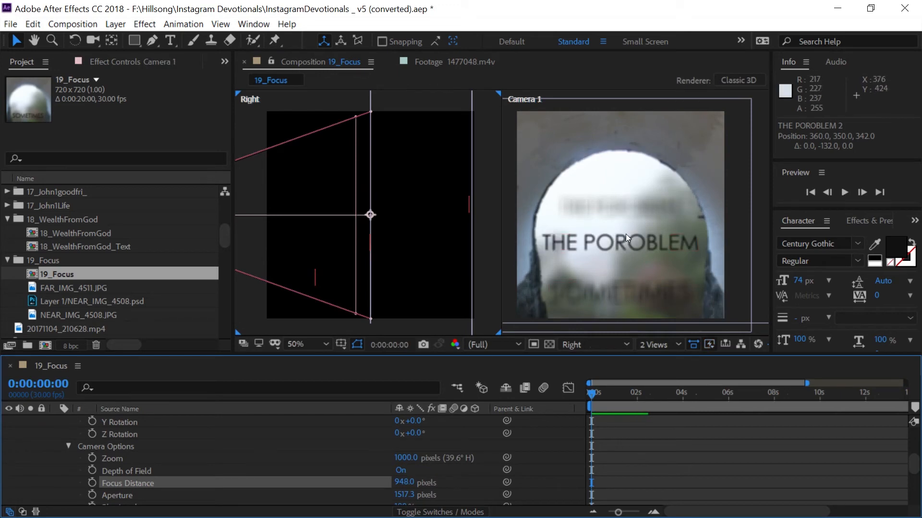
# - Correct the middle text layer's wording to THE PROBLEM
pyautogui.click(170, 40)
pyautogui.click(598, 243)
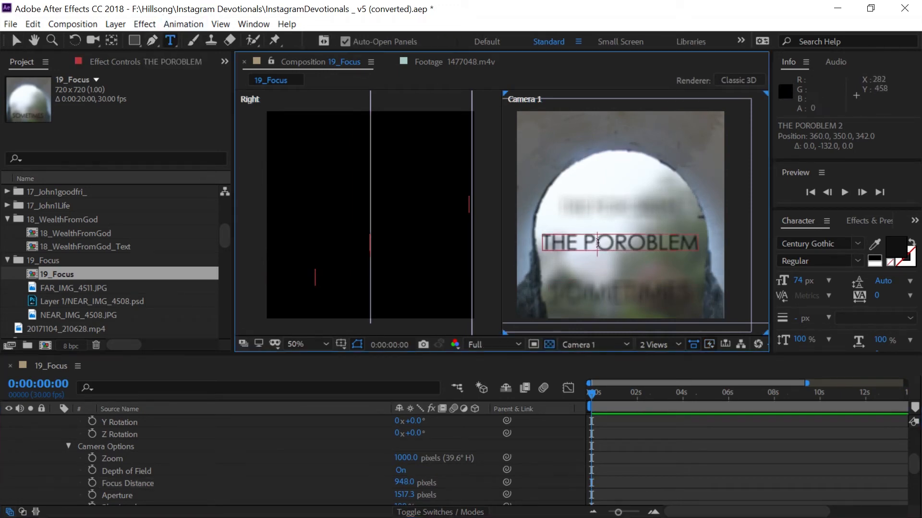
pyautogui.doubleClick(598, 242)
pyautogui.write('PROBLEM')
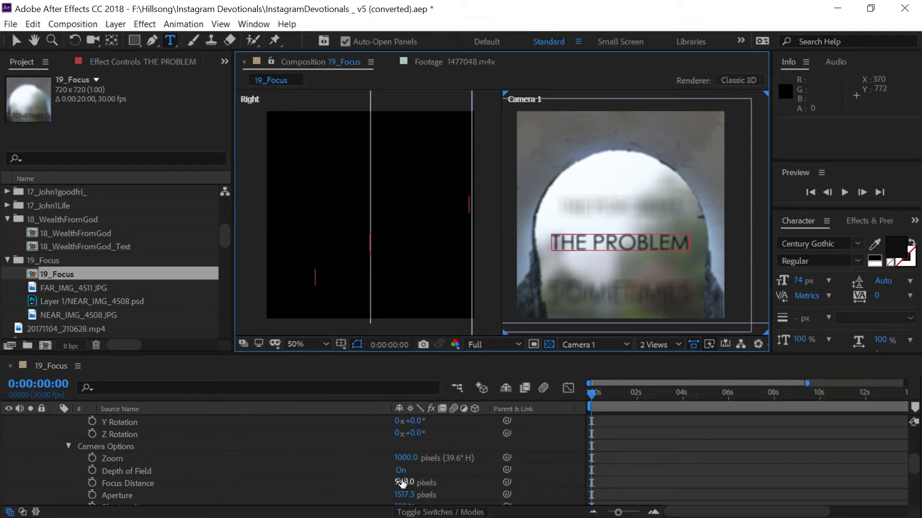
# - Set the camera's focus distance to 1350 pixels to focus the farthest text layer and replace its wording with IS FOCUS
pyautogui.moveTo(402, 483); pyautogui.dragTo(647, 440)
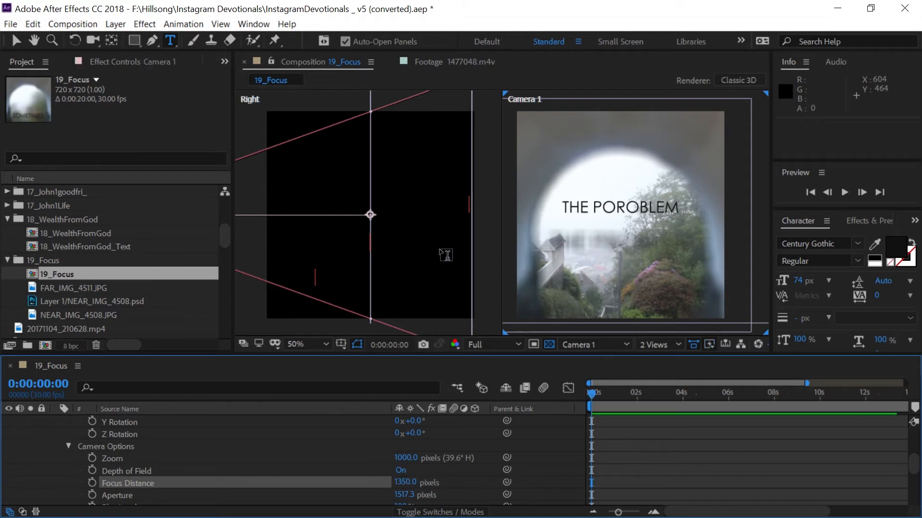
pyautogui.scroll(5, 151, 429)
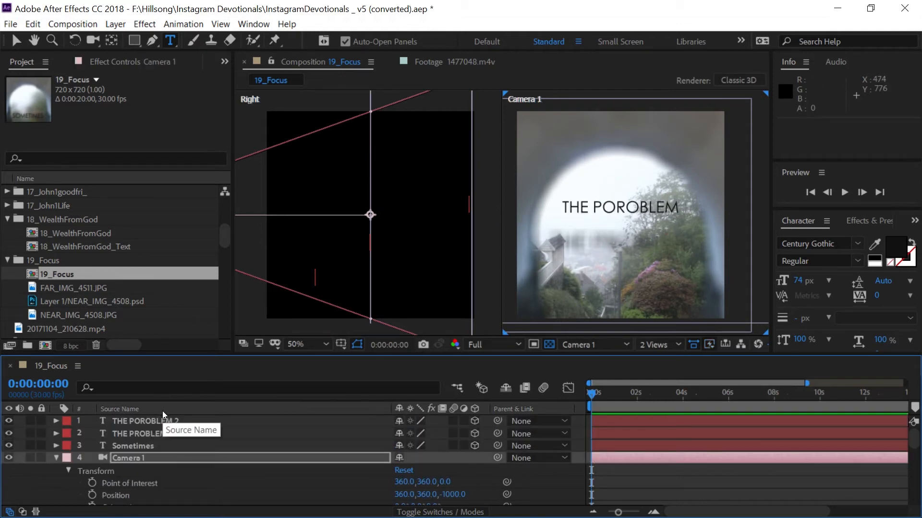
pyautogui.click(151, 422)
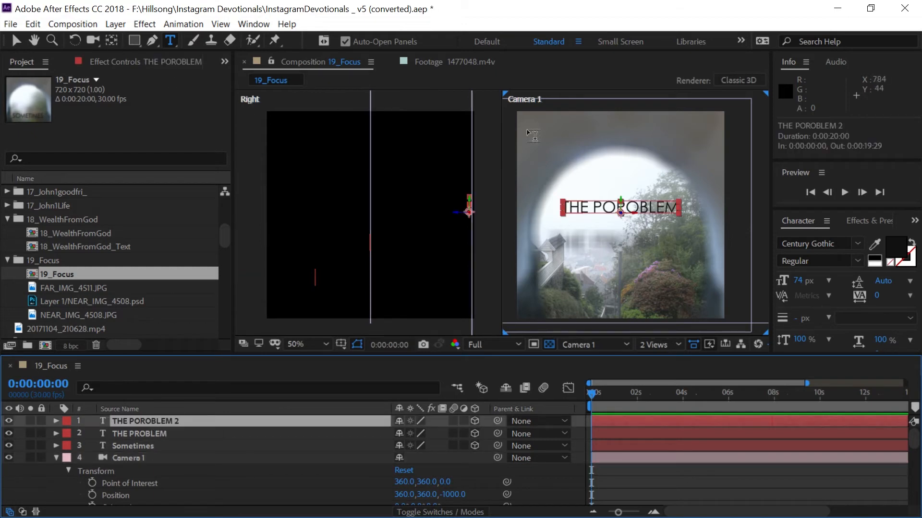
pyautogui.doubleClick(601, 204)
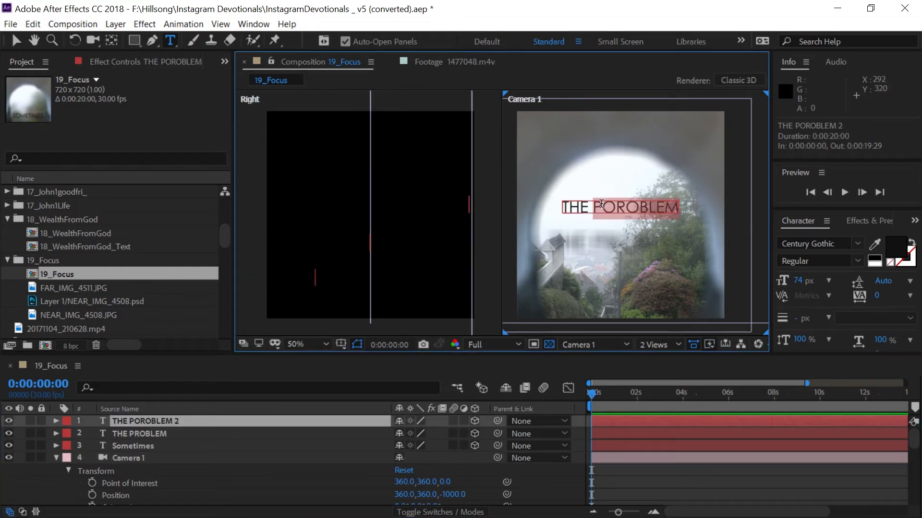
pyautogui.hotkey('ctrl', 'a')
pyautogui.press('BackSpace')
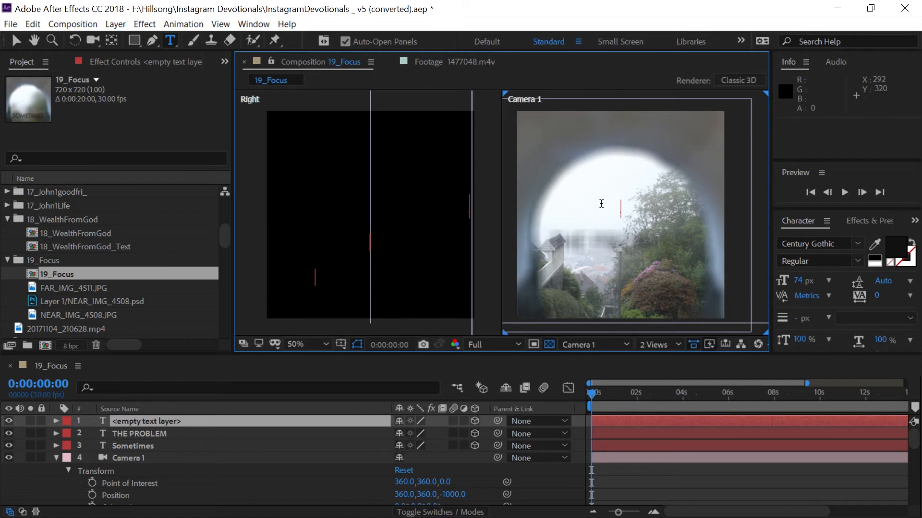
pyautogui.write('IS')
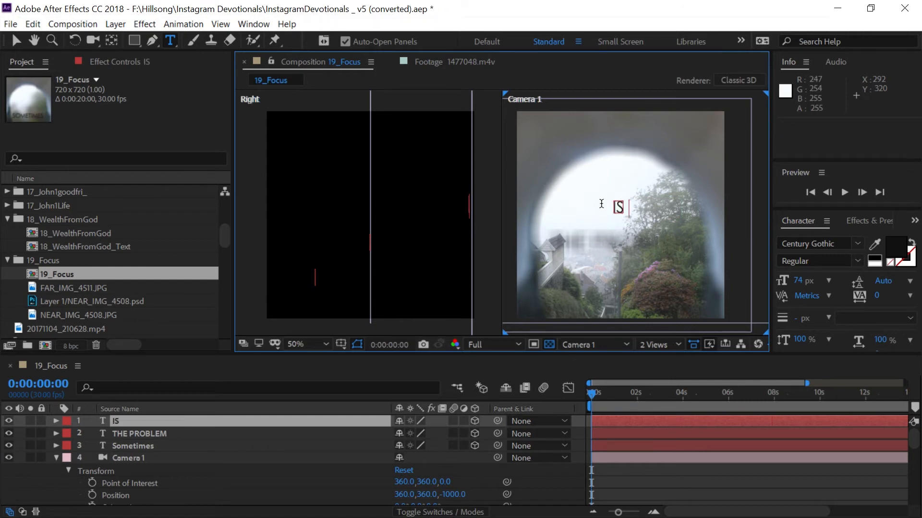
pyautogui.write(' FOCUS')
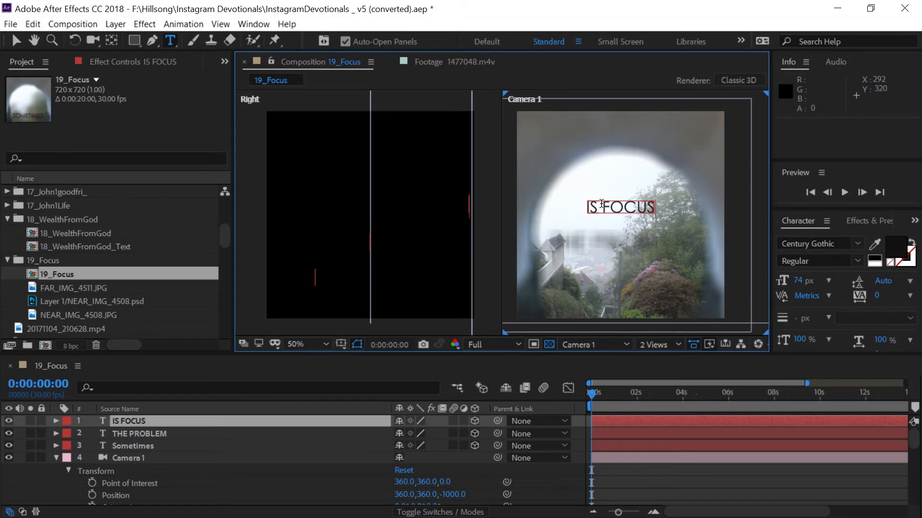
# - Replace the farthest text layer's wording with FOCUS and move it up to a position of 360, 250, 342
pyautogui.press('BackSpace')
pyautogui.press('BackSpace')
pyautogui.press('BackSpace')
pyautogui.press('BackSpace')
pyautogui.press('BackSpace')
pyautogui.press('BackSpace')
pyautogui.press('BackSpace')
pyautogui.press('BackSpace')
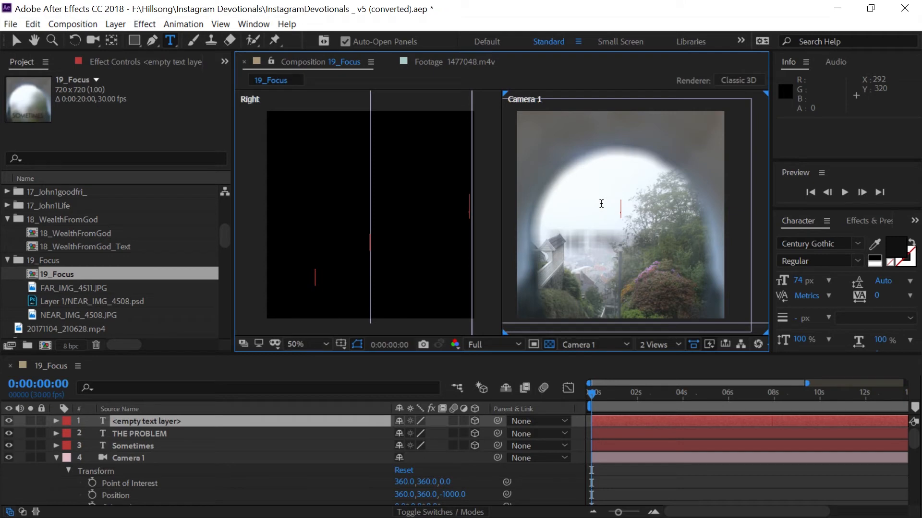
pyautogui.write('FOCUS')
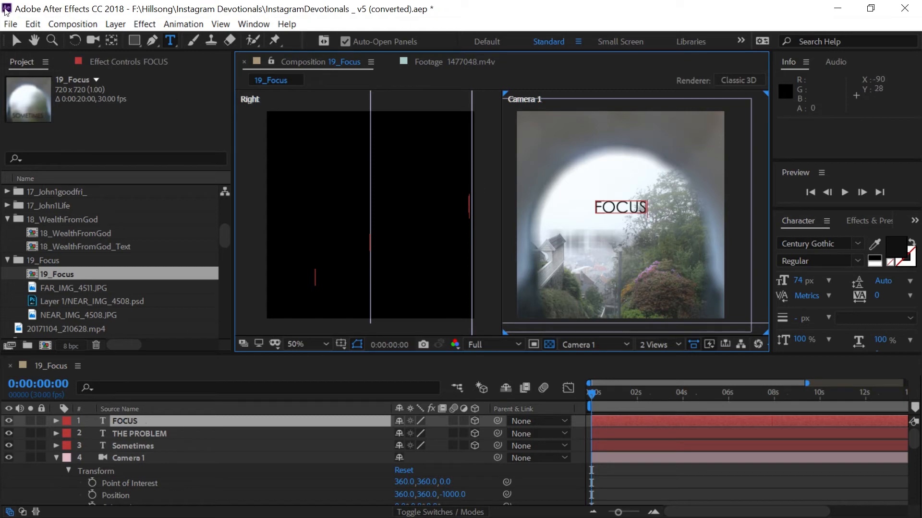
pyautogui.click(16, 41)
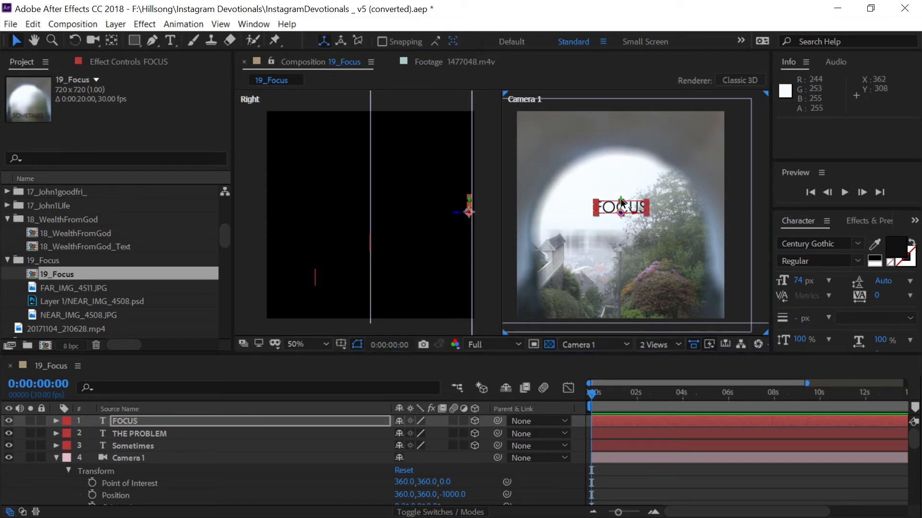
pyautogui.moveTo(620, 198); pyautogui.dragTo(620, 171)
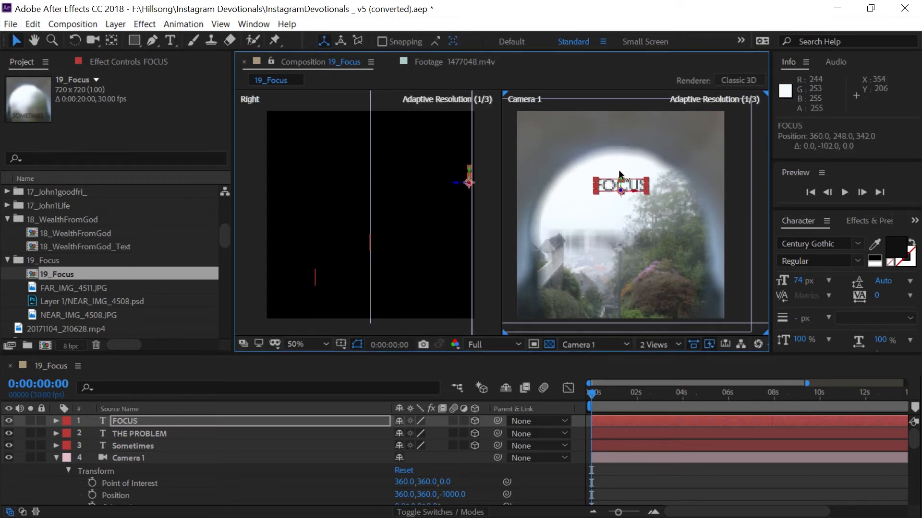
pyautogui.click(583, 247)
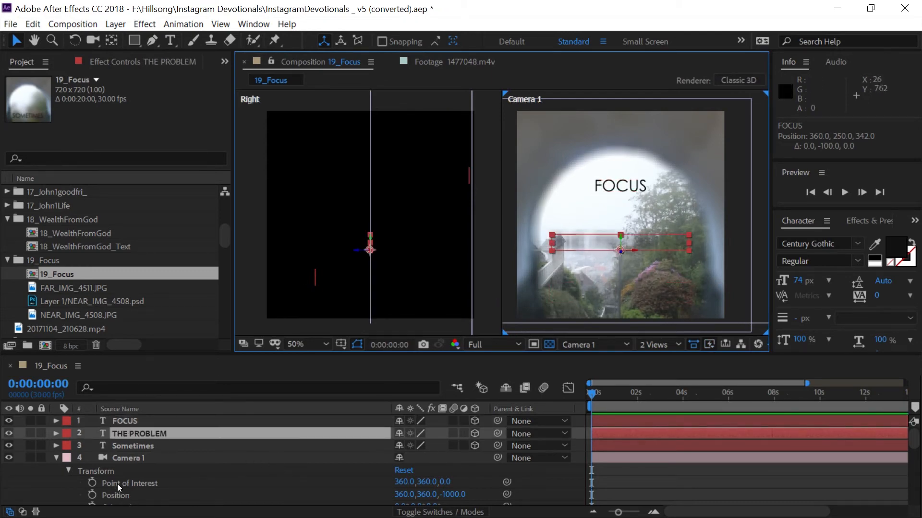
# - Set Camera 1's focus distance to 806 pixels and start keyframing it at 0:00:00:00
pyautogui.scroll(-1, 352, 483)
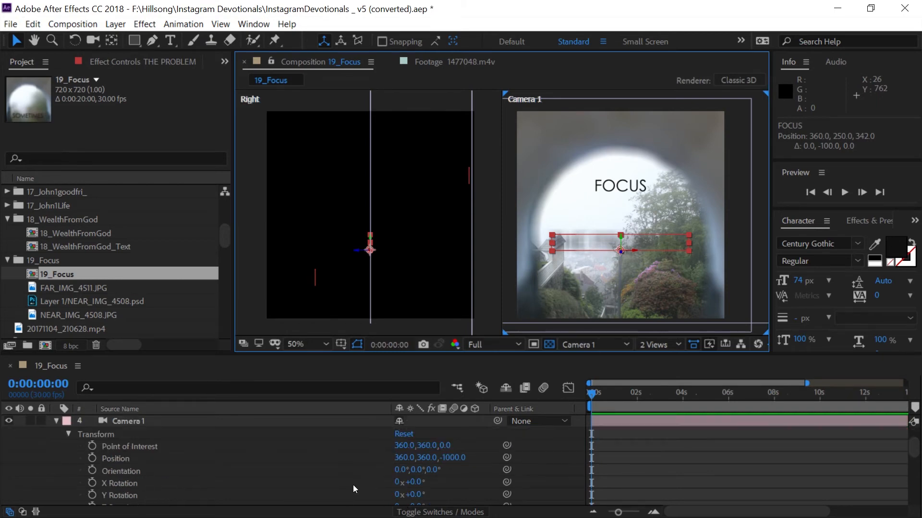
pyautogui.scroll(-1, 347, 480)
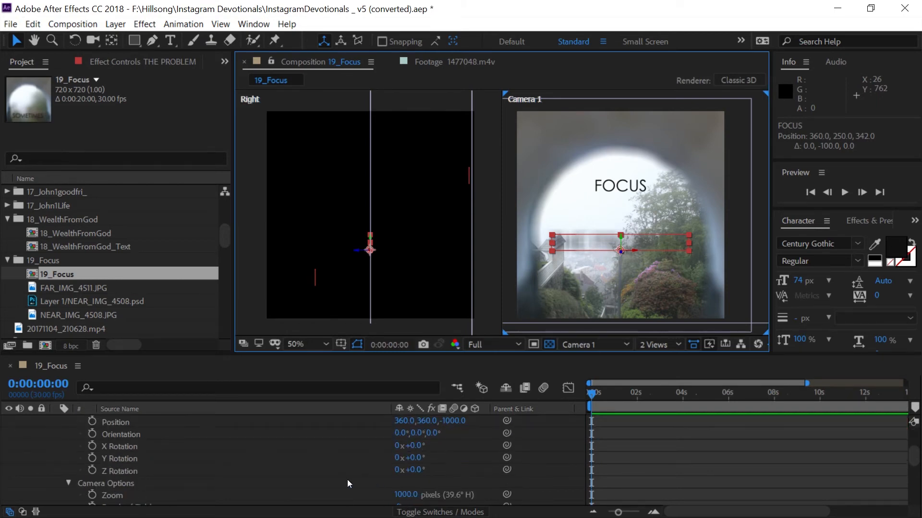
pyautogui.scroll(-1, 344, 475)
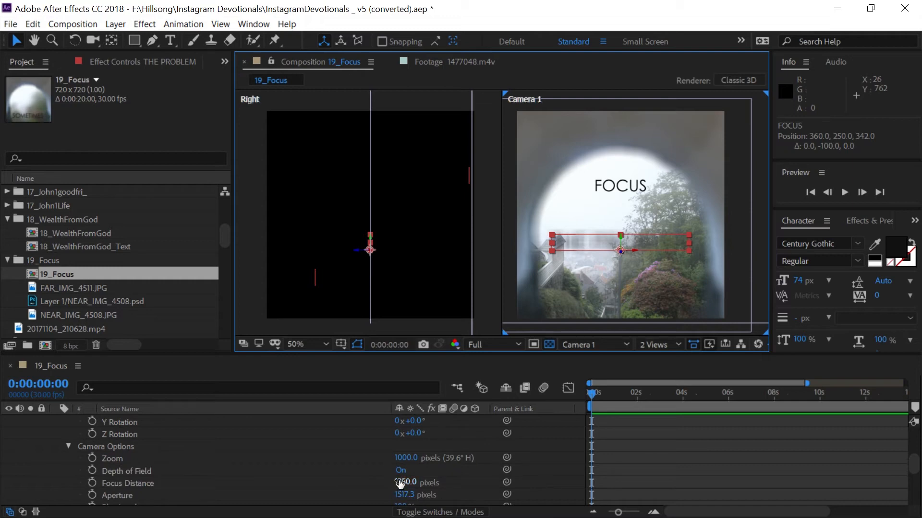
pyautogui.moveTo(405, 482); pyautogui.dragTo(20, 493)
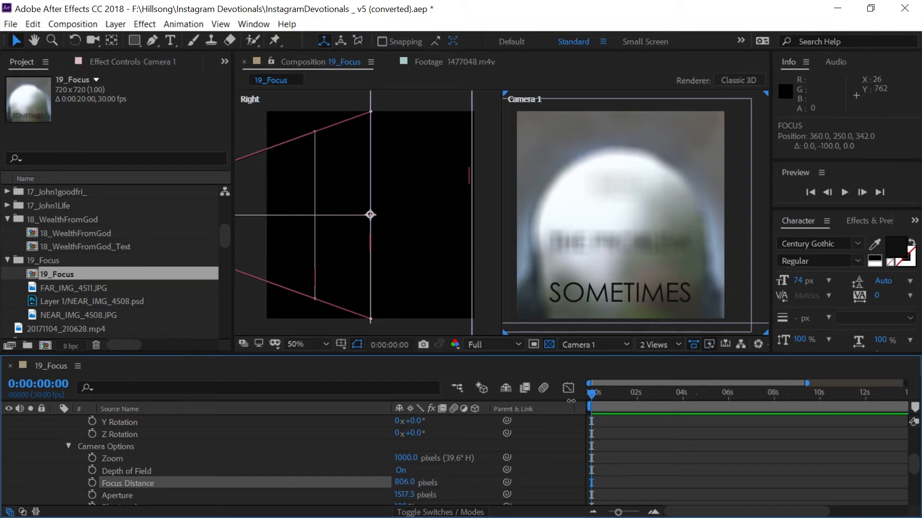
pyautogui.click(92, 483)
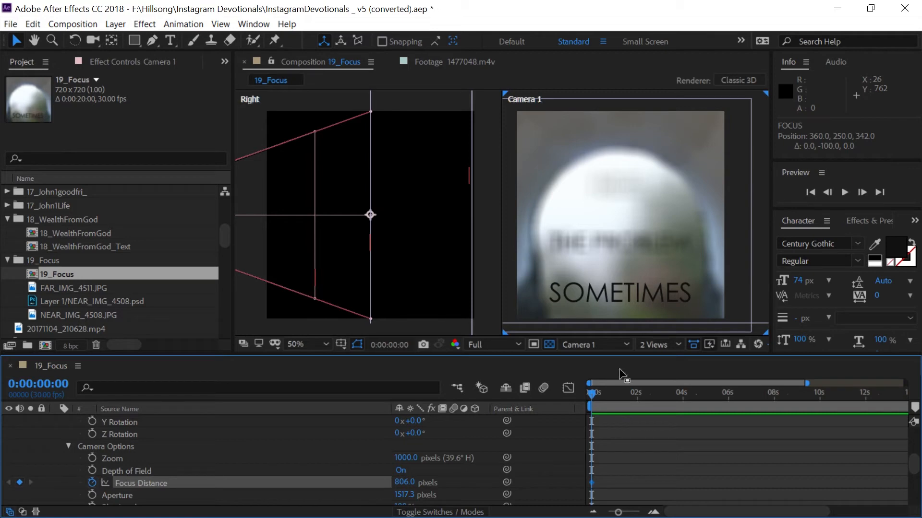
# - Add a focus distance keyframe of 1350 pixels at 0:00:10:00, with the timeline showing the full 20 seconds
pyautogui.moveTo(807, 383); pyautogui.dragTo(906, 383)
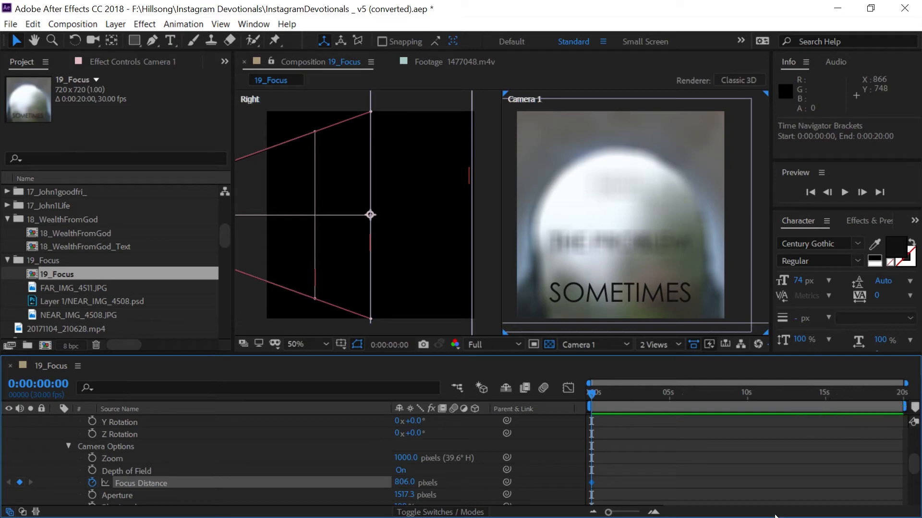
pyautogui.click(746, 398)
pyautogui.moveTo(746, 398); pyautogui.dragTo(746, 399)
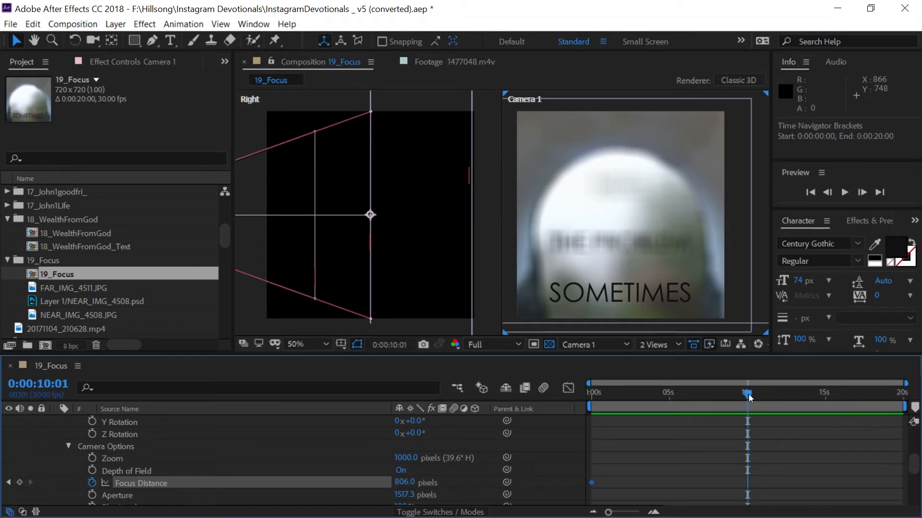
pyautogui.moveTo(748, 394)
pyautogui.mouseDown()
pyautogui.moveTo(776, 395)
pyautogui.moveTo(747, 397)
pyautogui.mouseUp()
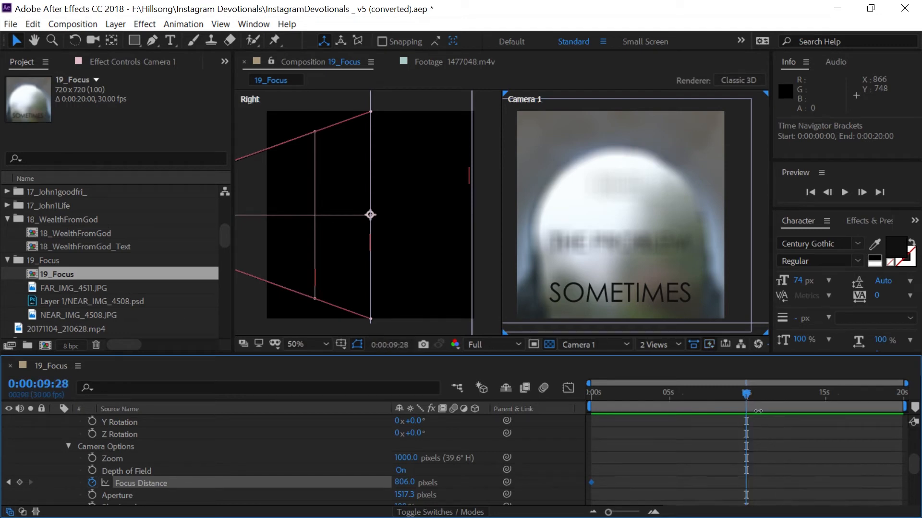
pyautogui.click(41, 384)
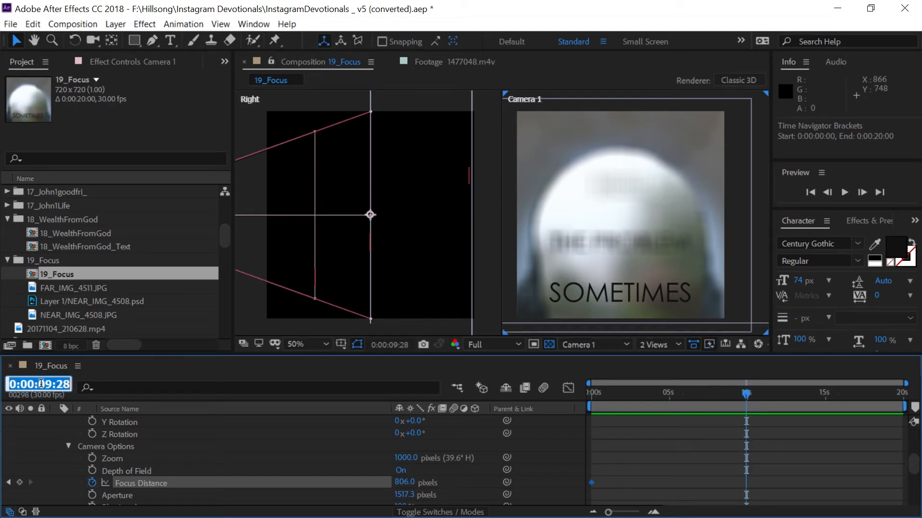
pyautogui.write('1000')
pyautogui.press('Return')
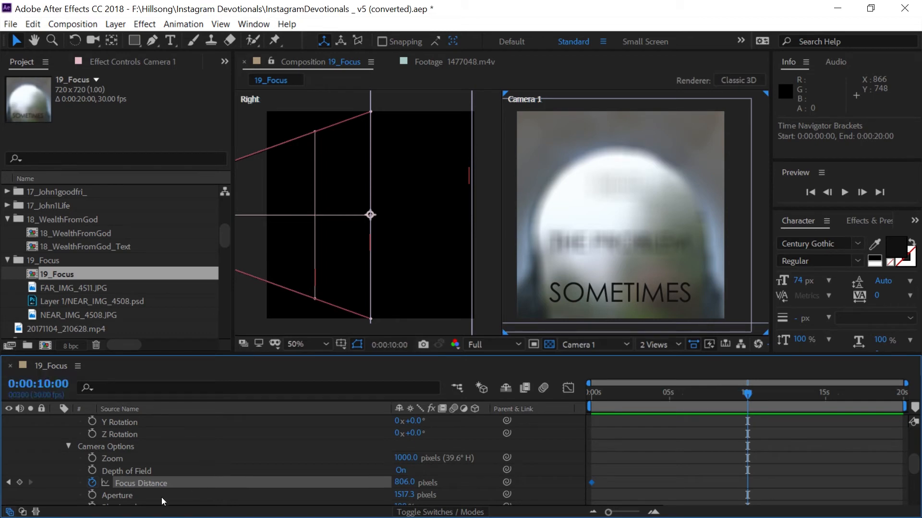
pyautogui.moveTo(393, 480); pyautogui.dragTo(727, 420)
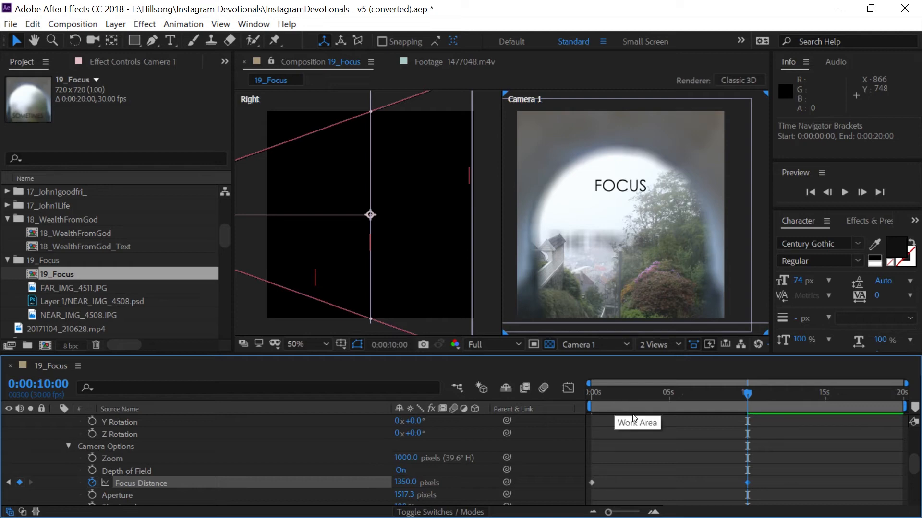
# - Extend the middle text layer's wording to THE PROBLEM IS, with the added word in capitals
pyautogui.moveTo(602, 392)
pyautogui.mouseDown()
pyautogui.moveTo(747, 385)
pyautogui.moveTo(572, 395)
pyautogui.moveTo(732, 394)
pyautogui.moveTo(589, 393)
pyautogui.moveTo(598, 393)
pyautogui.mouseUp()
pyautogui.click(170, 40)
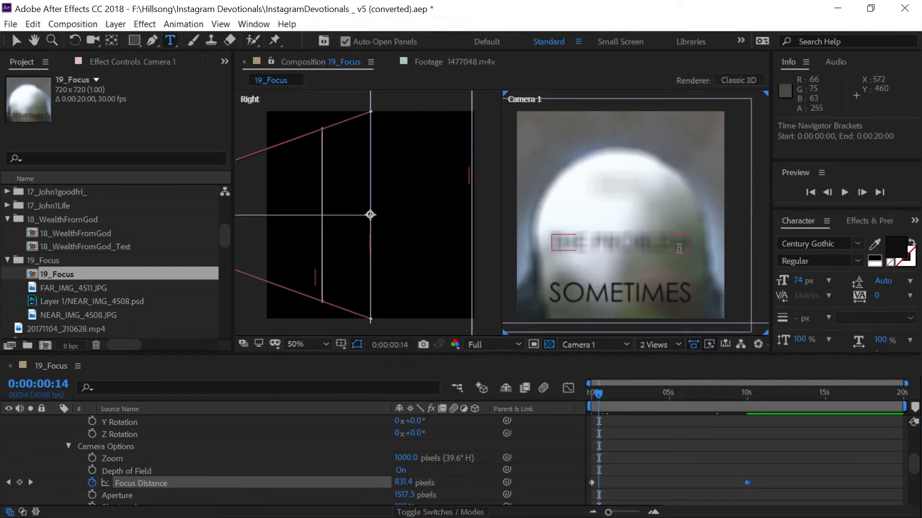
pyautogui.click(650, 242)
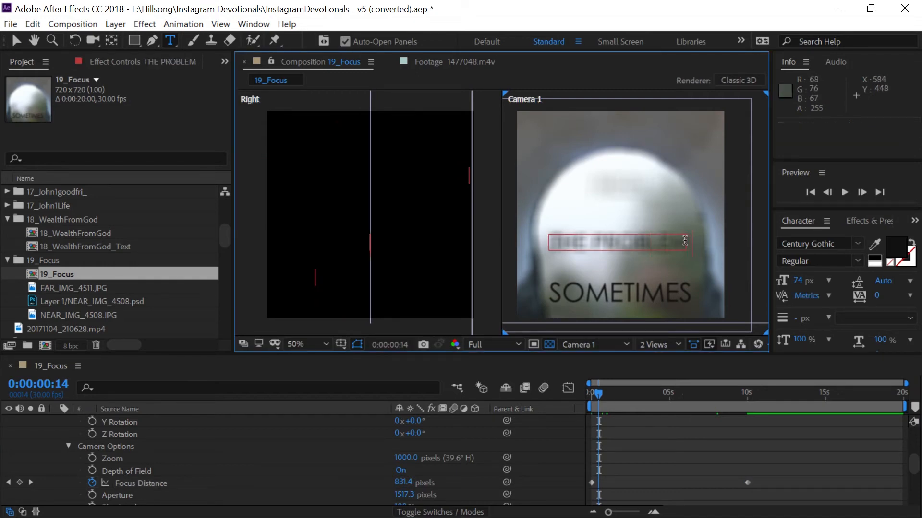
pyautogui.write('is')
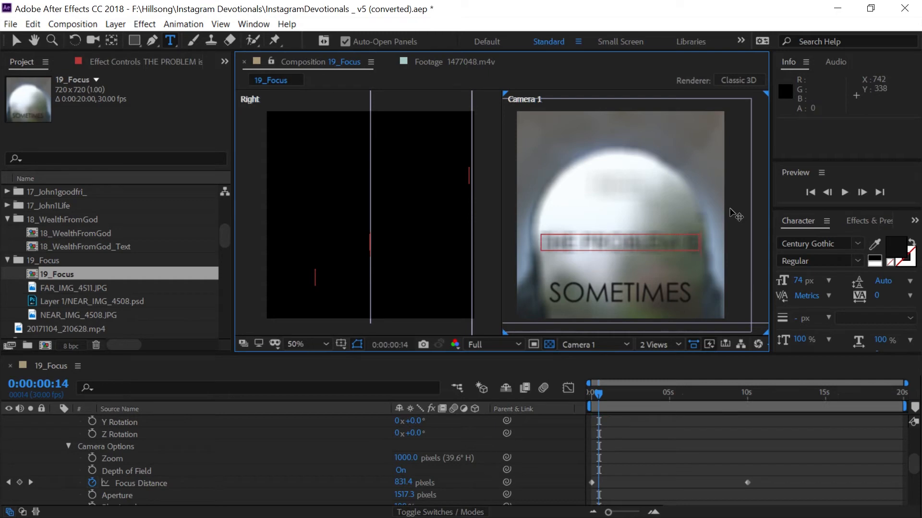
pyautogui.moveTo(608, 394); pyautogui.dragTo(656, 393)
pyautogui.moveTo(689, 239); pyautogui.dragTo(714, 241)
pyautogui.press('BackSpace')
pyautogui.press('BackSpace')
pyautogui.press('BackSpace')
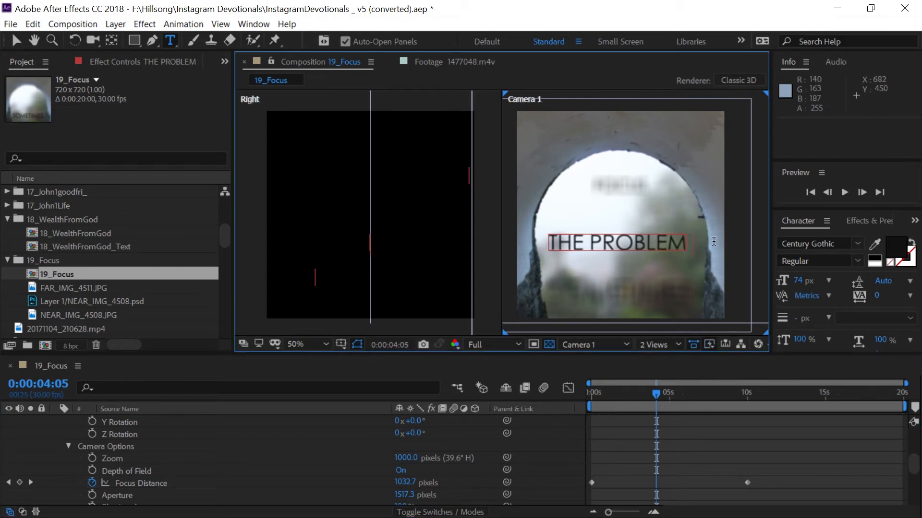
pyautogui.write('IS')
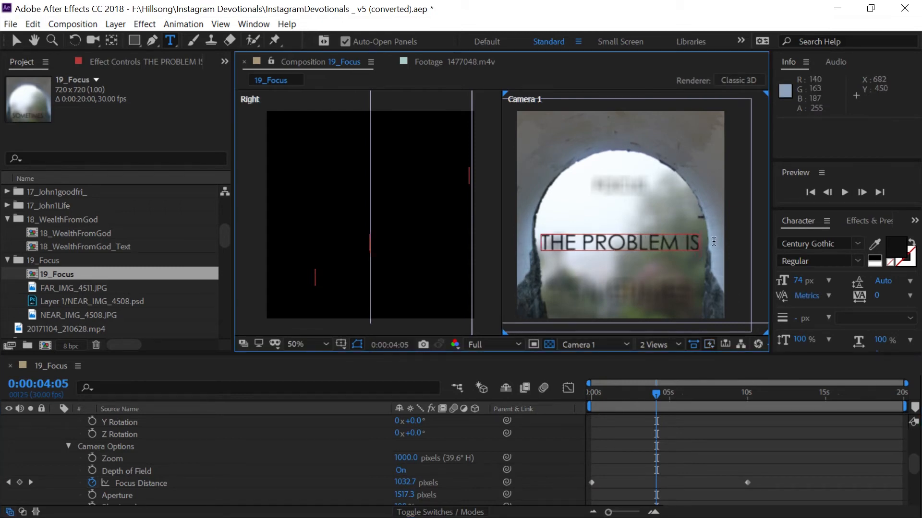
# - Enlarge the FOCUS text to 94 px and move it down to a position of 360, 298, 342
pyautogui.moveTo(624, 399); pyautogui.dragTo(733, 385)
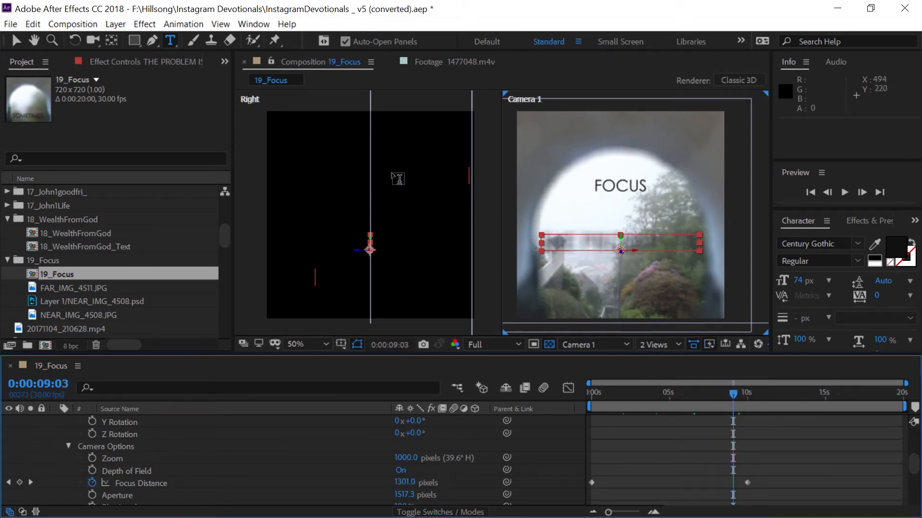
pyautogui.click(16, 40)
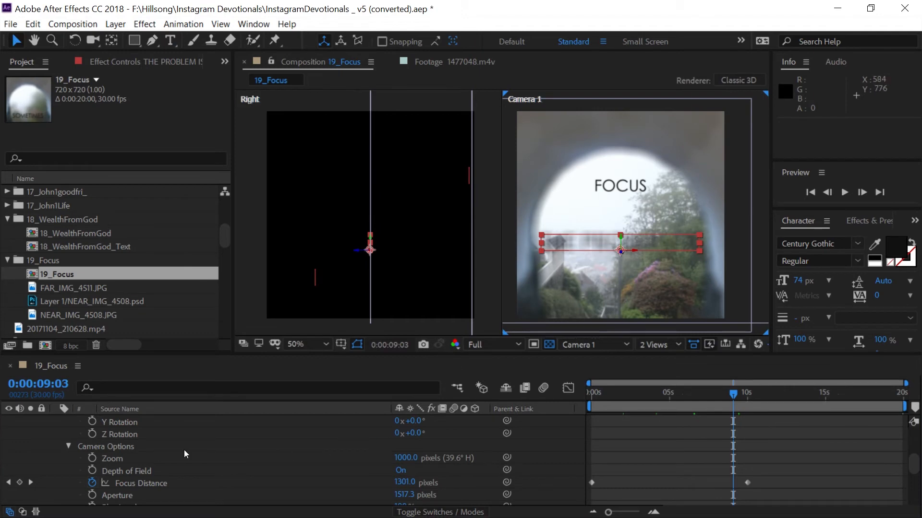
pyautogui.scroll(3, 168, 450)
pyautogui.click(132, 422)
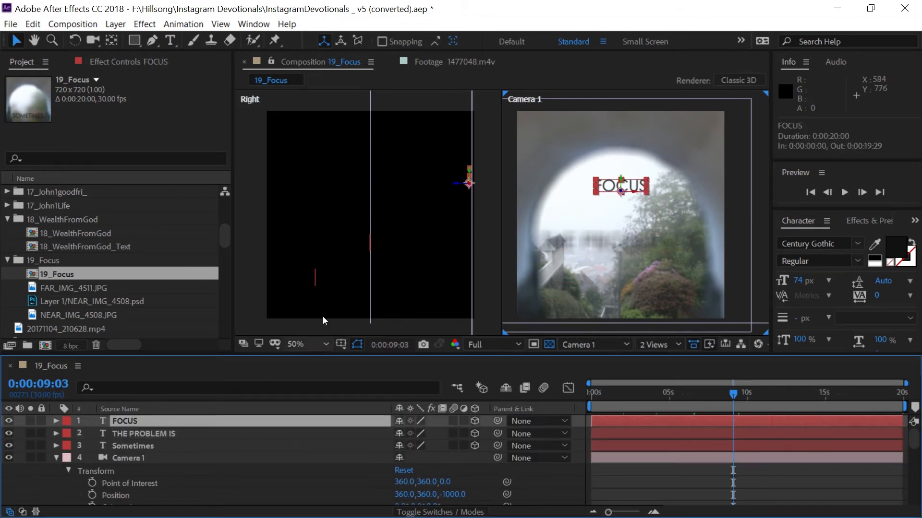
pyautogui.click(803, 280)
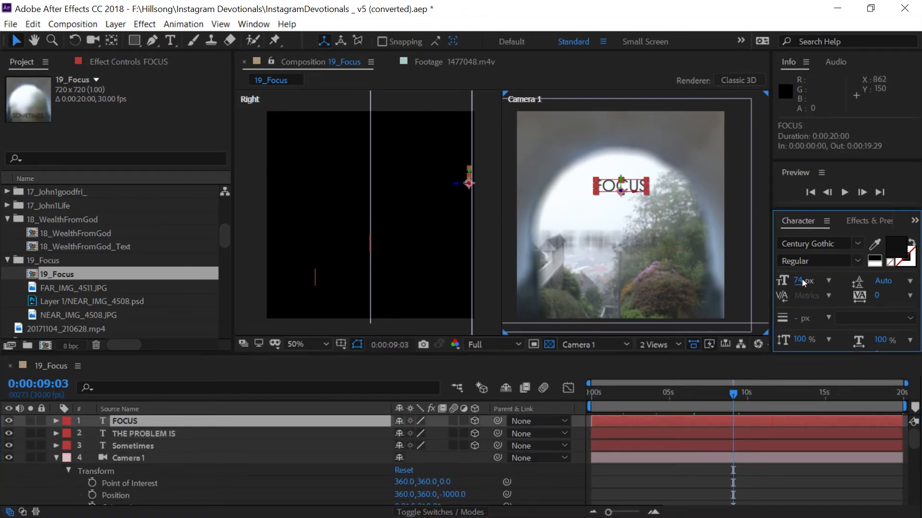
pyautogui.moveTo(805, 280); pyautogui.dragTo(819, 279)
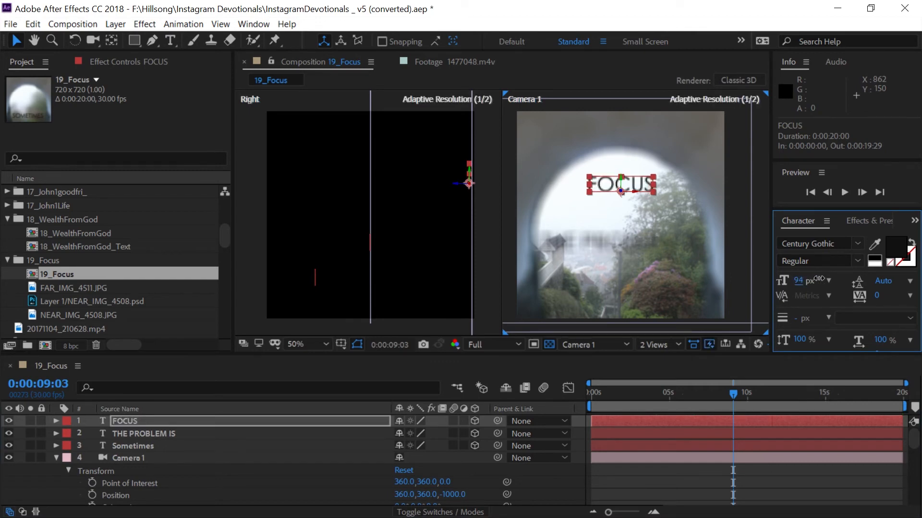
pyautogui.moveTo(623, 181); pyautogui.dragTo(623, 191)
pyautogui.moveTo(623, 191); pyautogui.dragTo(623, 194)
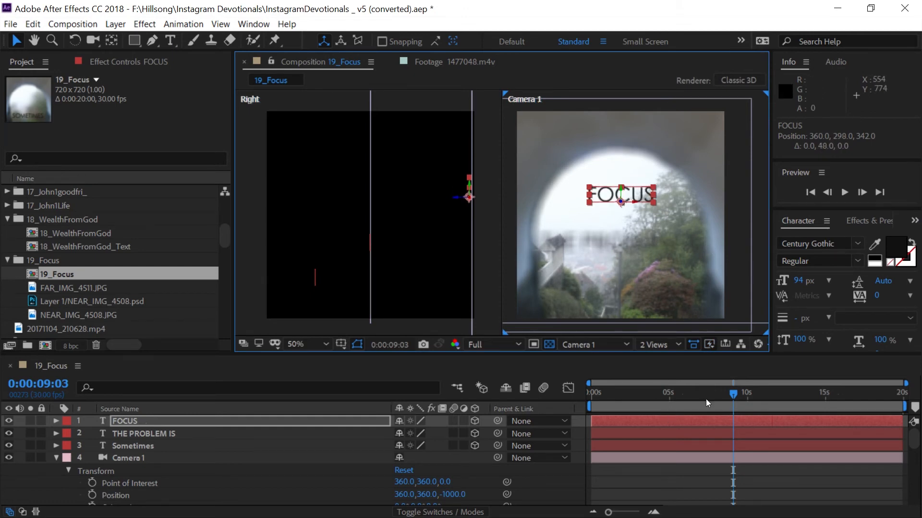
# - Preview the camera's focus animation across the three text layers from the start of the composition
pyautogui.moveTo(650, 396); pyautogui.dragTo(504, 373)
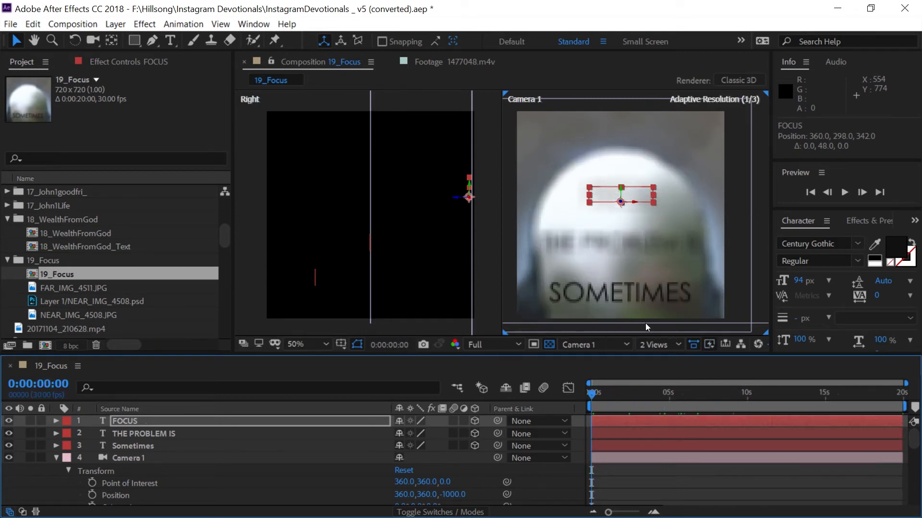
pyautogui.click(617, 135)
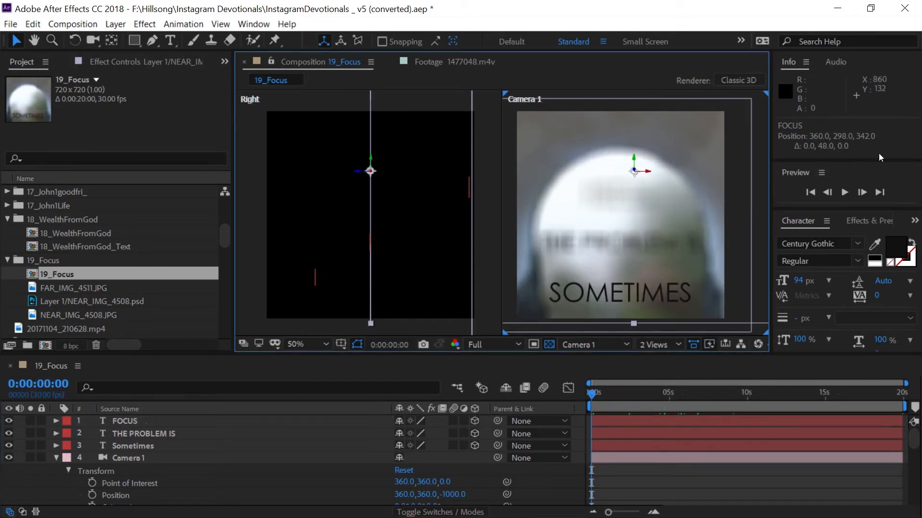
pyautogui.click(844, 192)
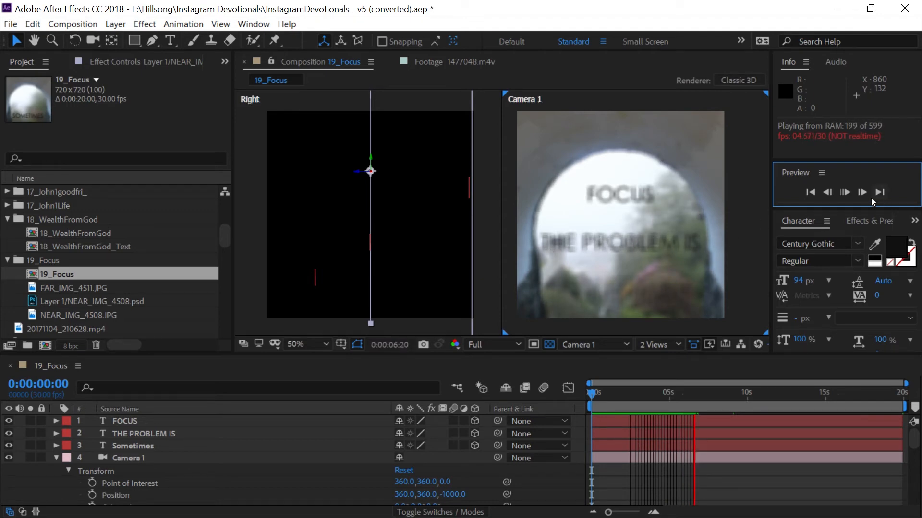
pyautogui.click(844, 191)
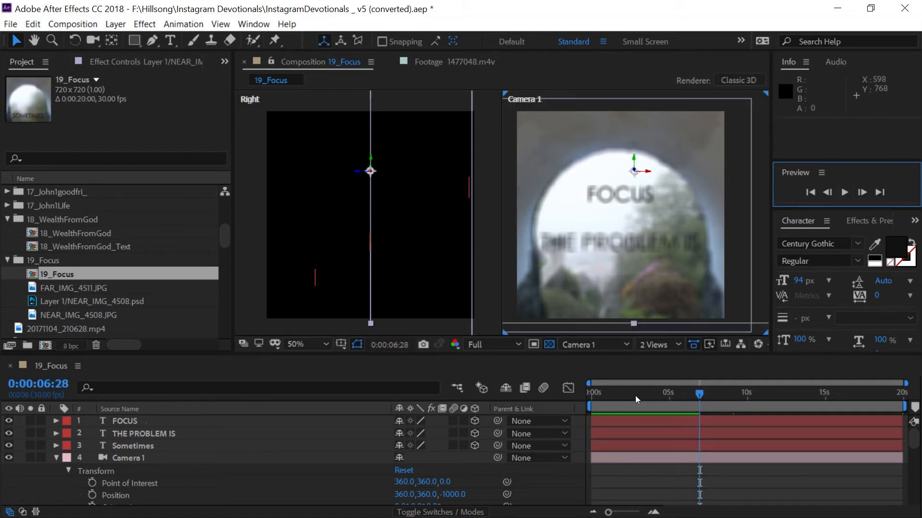
pyautogui.moveTo(601, 396); pyautogui.dragTo(567, 391)
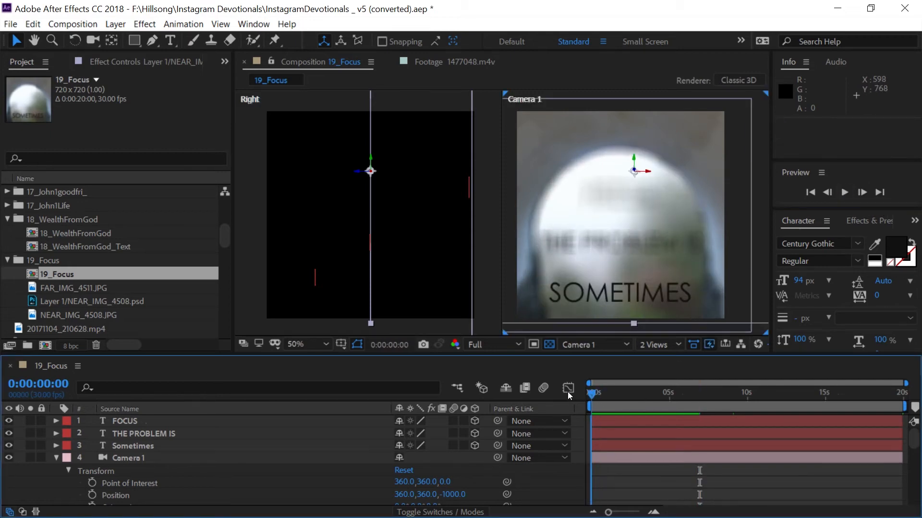
pyautogui.click(844, 192)
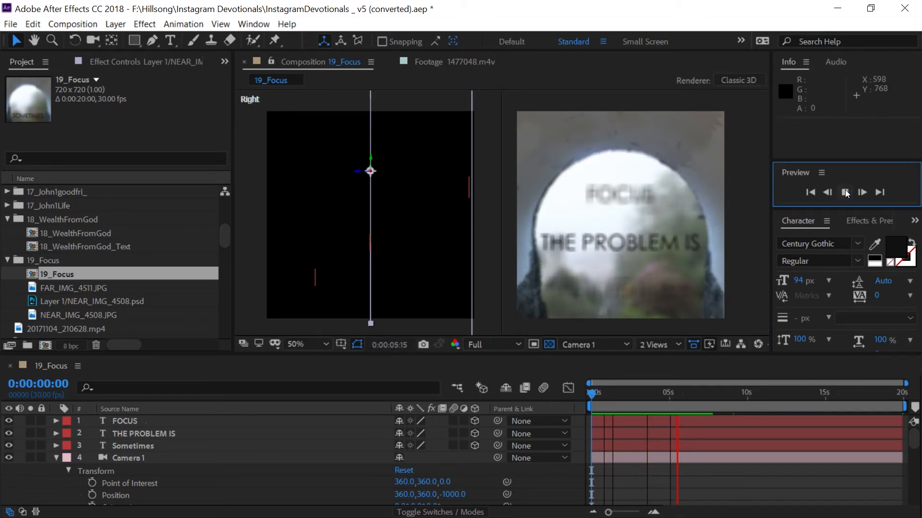
pyautogui.click(646, 451)
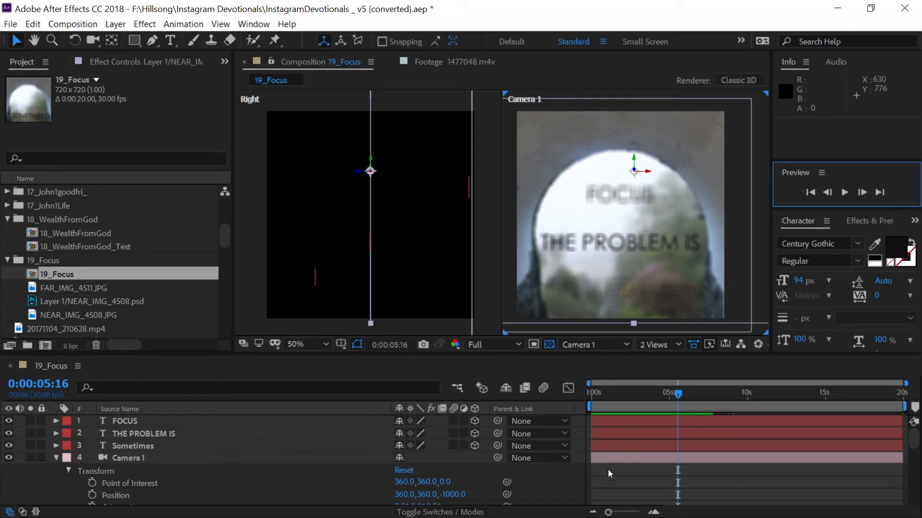
# - Move the camera's second Focus Distance keyframe earlier to 0:00:07:00
pyautogui.scroll(-3, 601, 480)
pyautogui.scroll(-5, 599, 479)
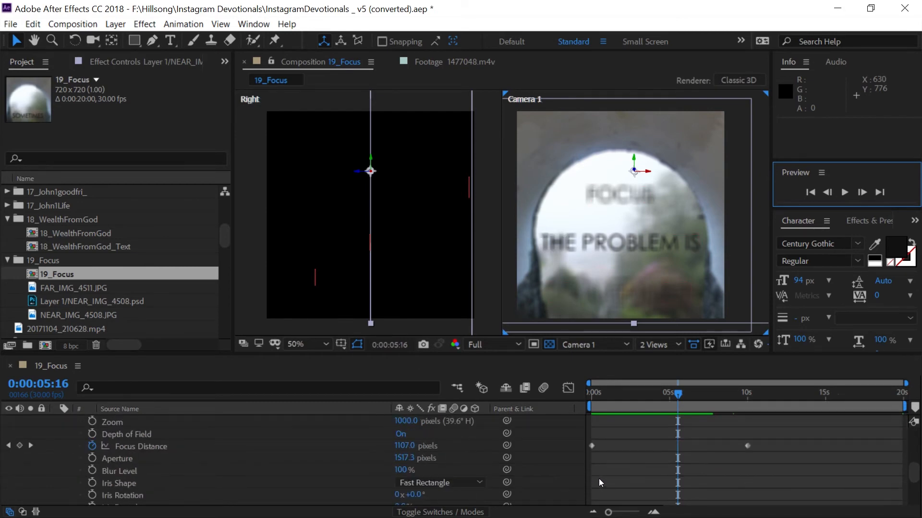
pyautogui.moveTo(747, 482); pyautogui.dragTo(692, 486)
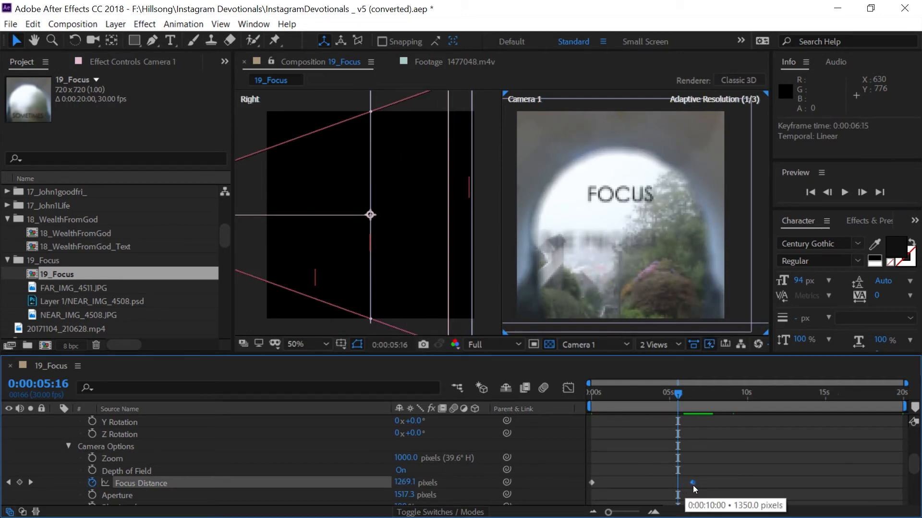
pyautogui.moveTo(687, 393); pyautogui.dragTo(701, 396)
pyautogui.click(48, 383)
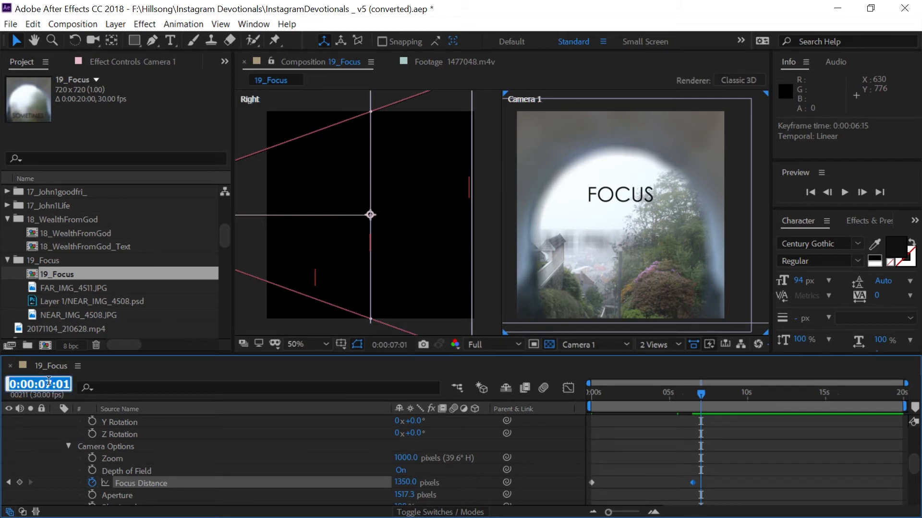
pyautogui.write('700')
pyautogui.press('Return')
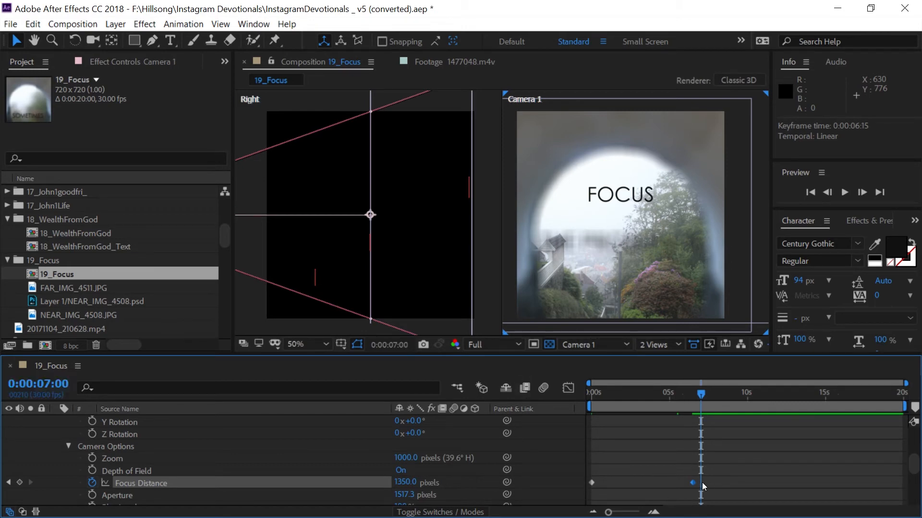
pyautogui.moveTo(693, 482); pyautogui.dragTo(702, 484)
# - Set the 19_Focus composition's frame rate to 23.976 frames per second in its composition settings
pyautogui.rightClick(38, 277)
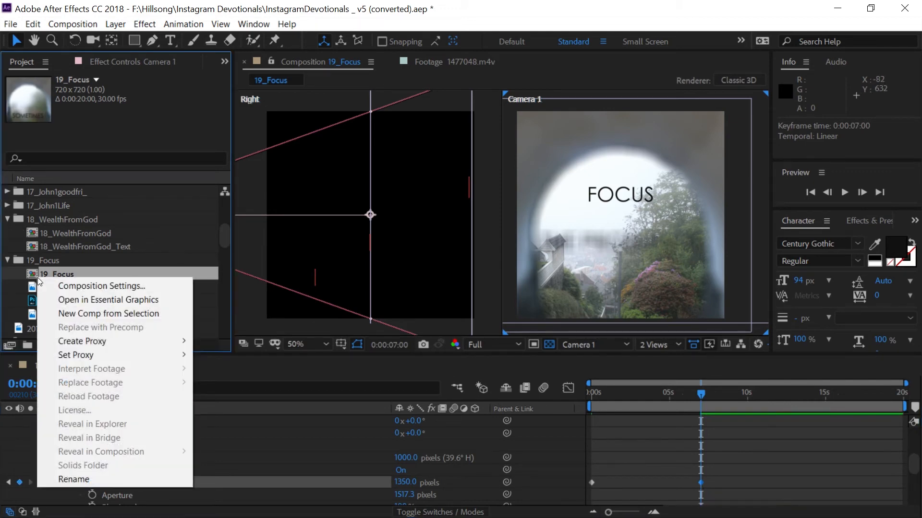
pyautogui.click(53, 287)
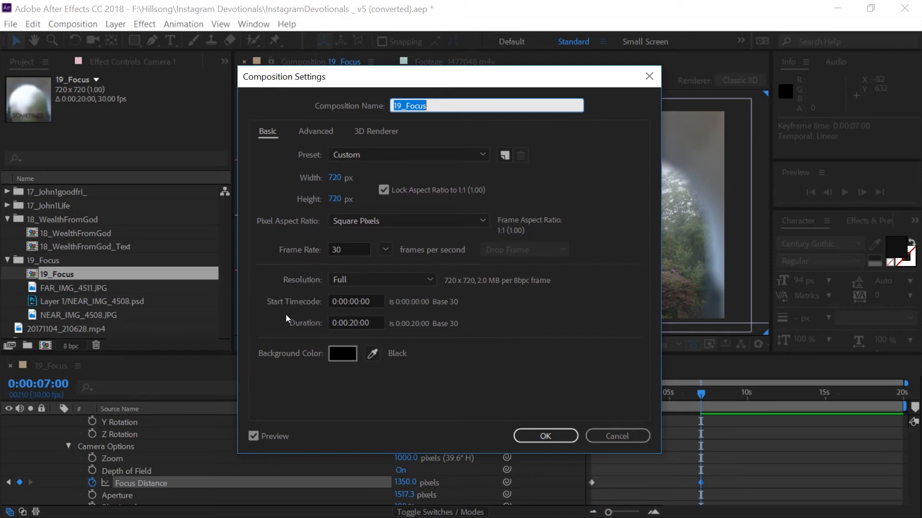
pyautogui.click(346, 250)
pyautogui.write('24')
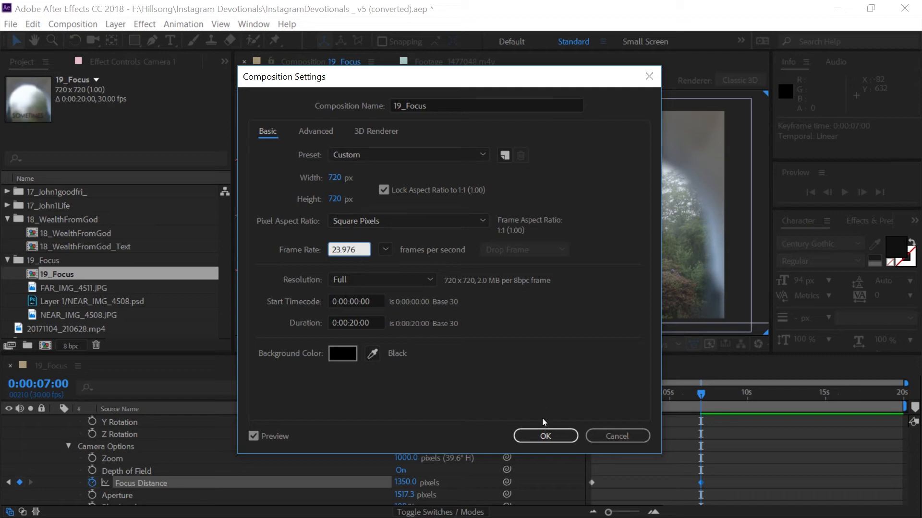
pyautogui.click(442, 153)
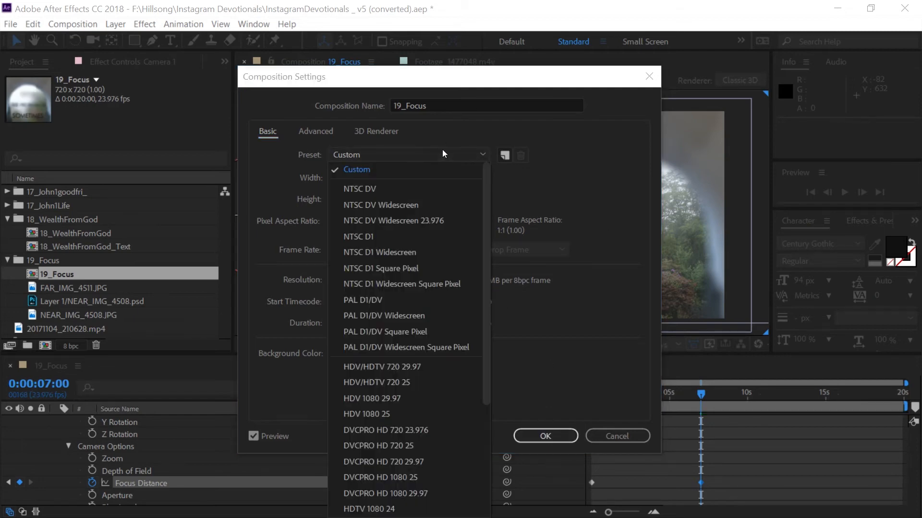
pyautogui.click(442, 151)
pyautogui.click(448, 155)
pyautogui.click(448, 153)
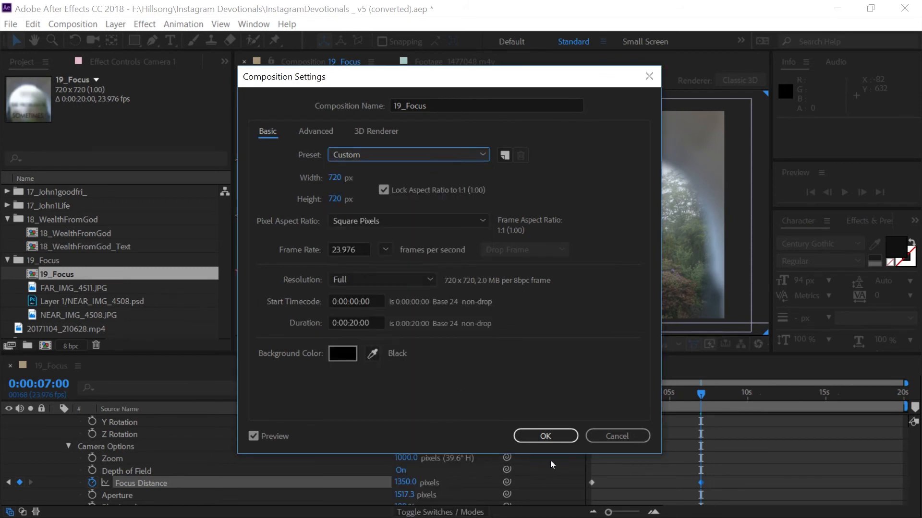
pyautogui.click(543, 435)
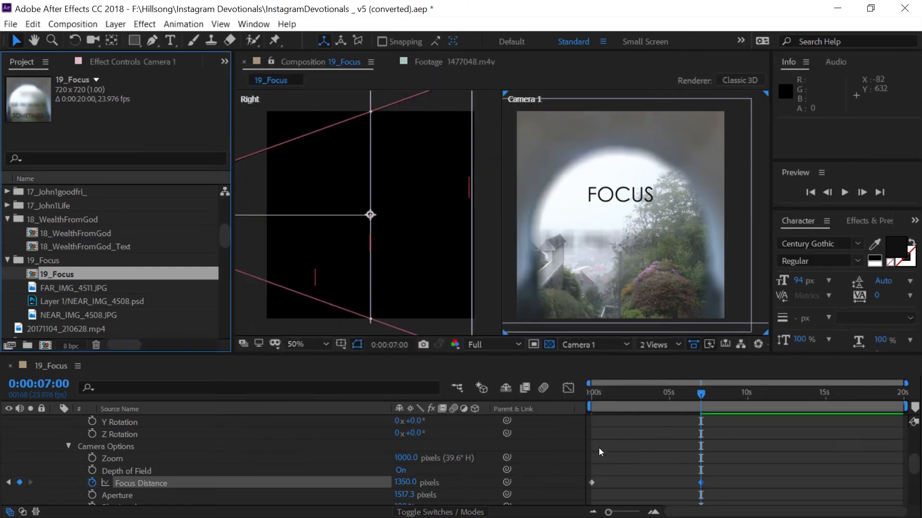
# - Scrub through the focus animation and add a first Aperture keyframe to the camera at 0:00:07:00
pyautogui.moveTo(603, 394); pyautogui.dragTo(691, 395)
pyautogui.click(33, 481)
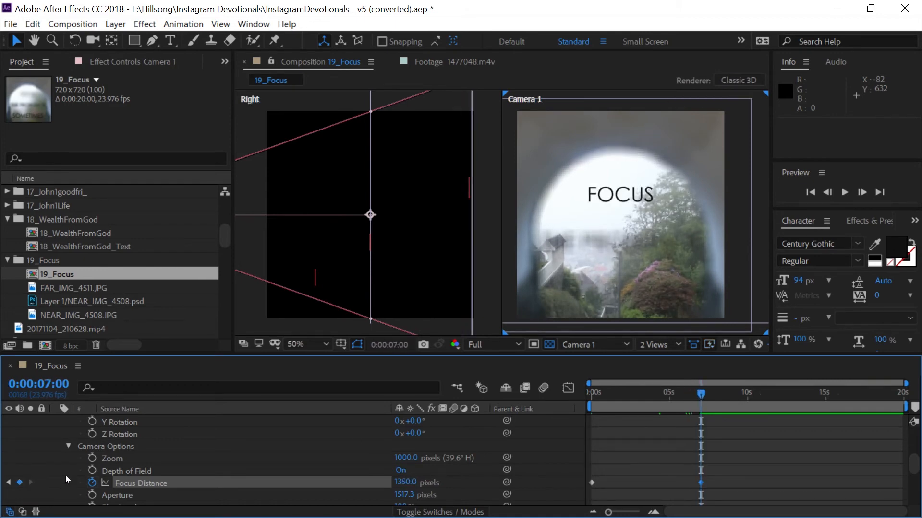
pyautogui.click(92, 496)
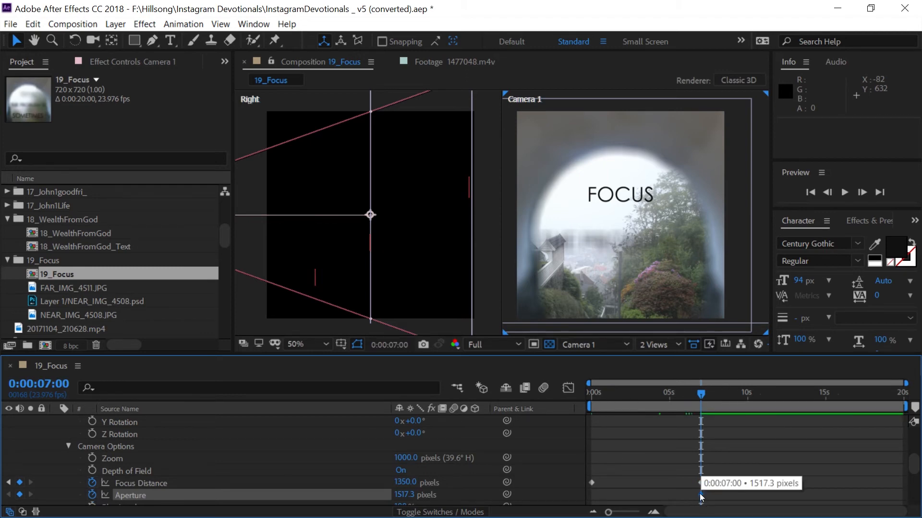
# - Lower the camera's aperture to about 97.3 pixels at 0:00:15:00 and scrub from there to the composition's end
pyautogui.click(737, 394)
pyautogui.moveTo(758, 394); pyautogui.dragTo(825, 398)
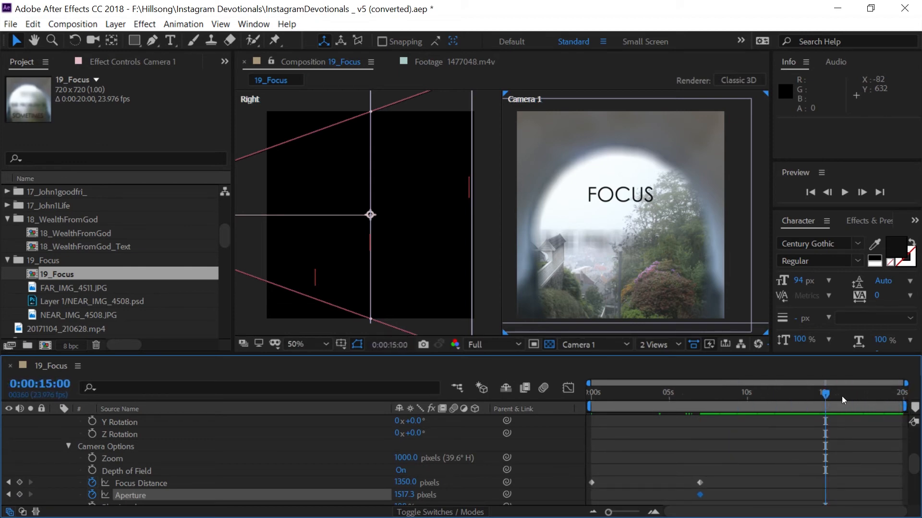
pyautogui.click(747, 395)
pyautogui.moveTo(904, 408)
pyautogui.mouseDown()
pyautogui.moveTo(814, 421)
pyautogui.moveTo(919, 421)
pyautogui.mouseUp()
pyautogui.moveTo(748, 394); pyautogui.dragTo(826, 405)
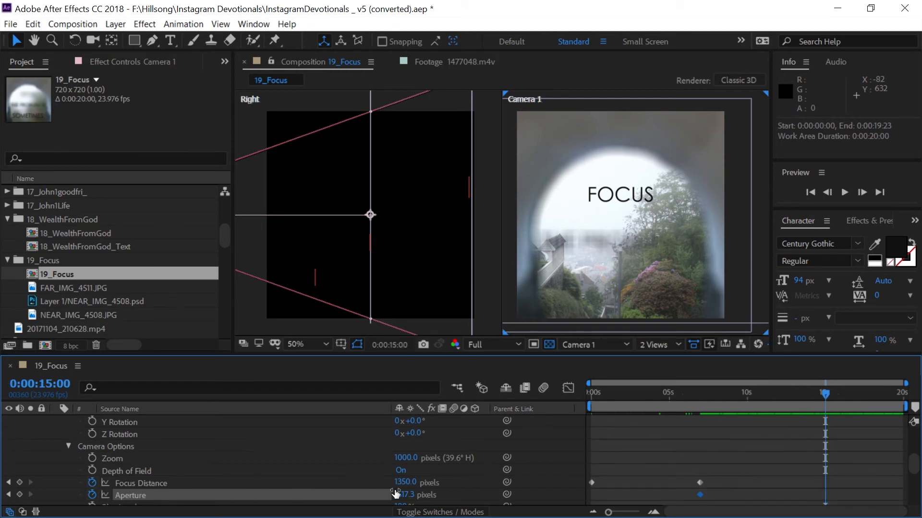
pyautogui.moveTo(398, 494); pyautogui.dragTo(1, 502)
pyautogui.moveTo(429, 497); pyautogui.dragTo(210, 495)
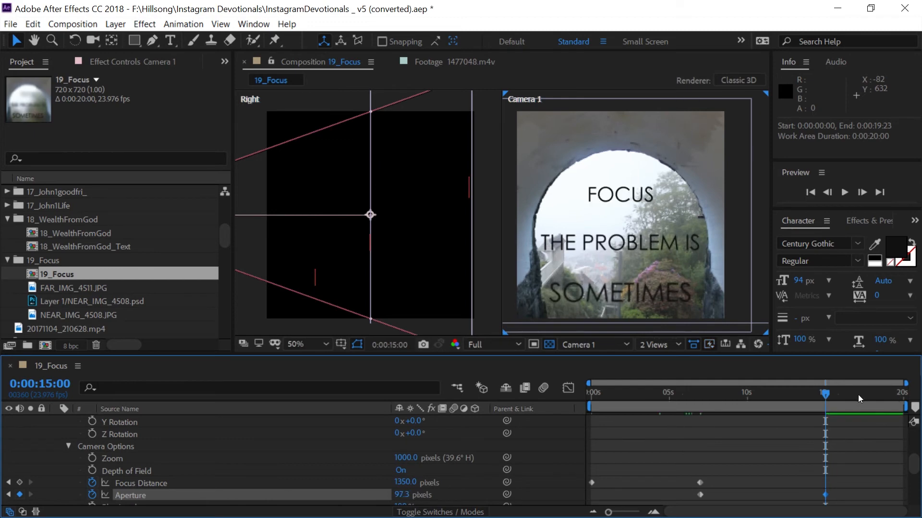
pyautogui.moveTo(822, 397); pyautogui.dragTo(907, 381)
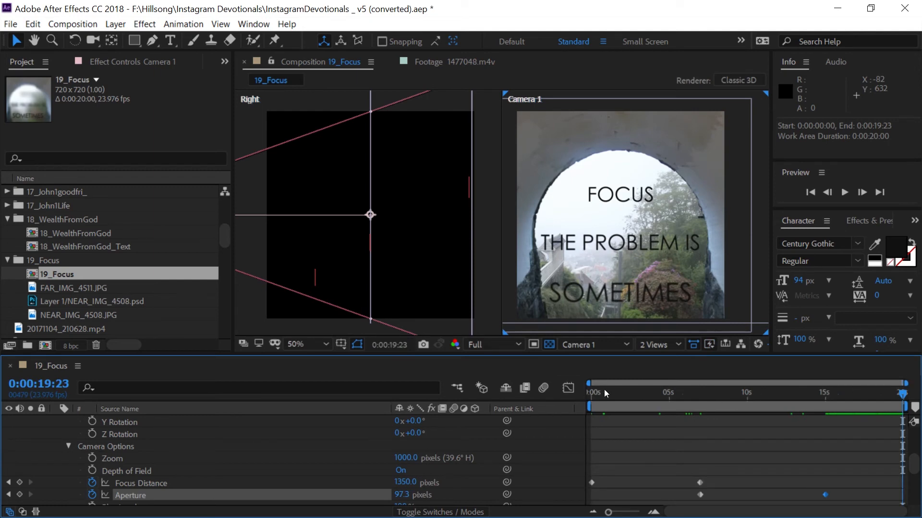
# - Copy the camera's Focus Distance keyframe from 0:00:00:00 to the composition's last frame at 0:00:19:23
pyautogui.moveTo(603, 390); pyautogui.dragTo(569, 393)
pyautogui.click(591, 482)
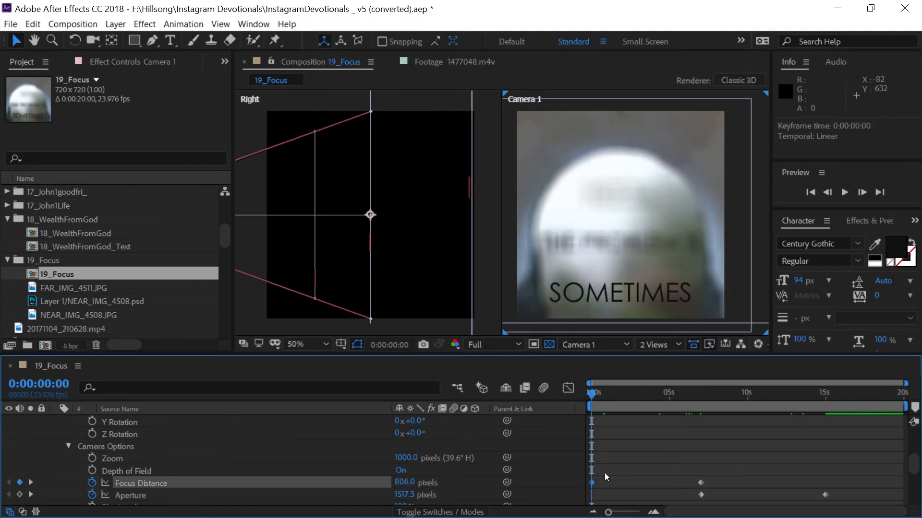
pyautogui.hotkey('ctrl', 'c')
pyautogui.click(896, 392)
pyautogui.press('End')
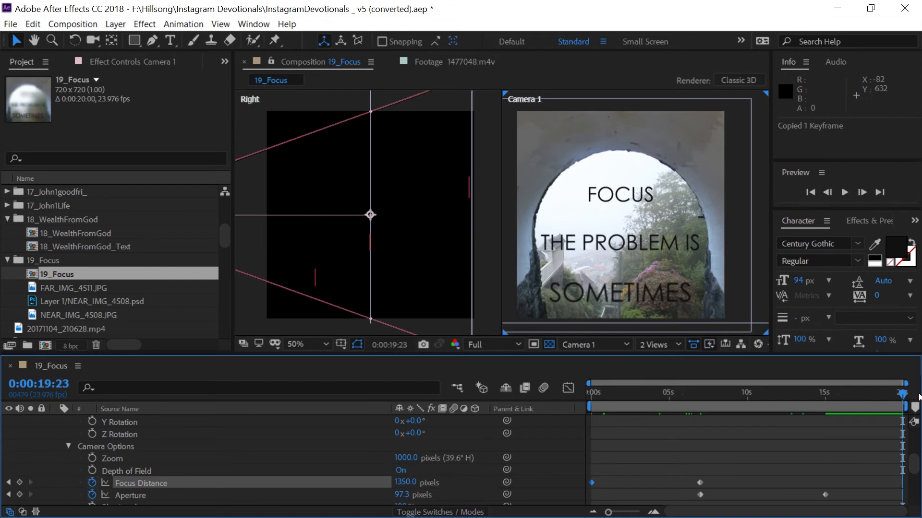
pyautogui.hotkey('ctrl', 'v')
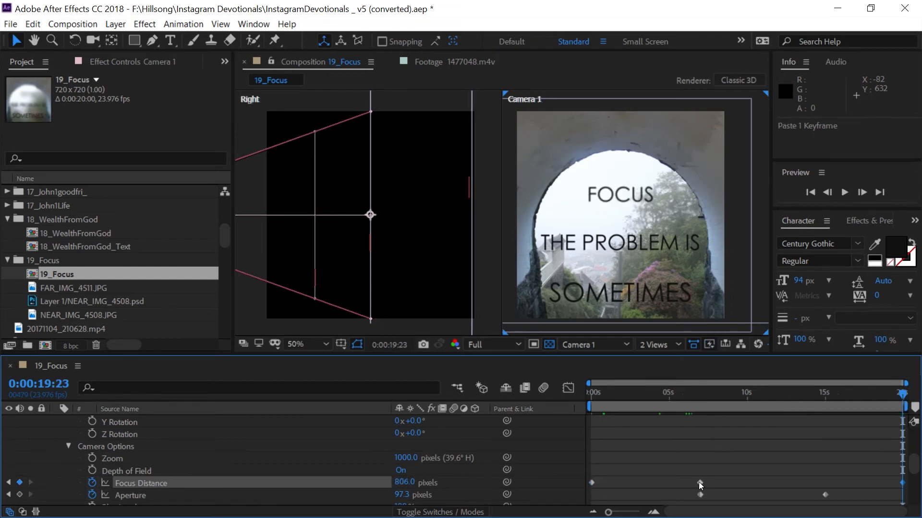
# - Copy the camera's Aperture keyframe from 0:00:07:00 to the last frame at 0:00:19:23
pyautogui.moveTo(706, 394); pyautogui.dragTo(699, 396)
pyautogui.hotkey('ctrl', 'c')
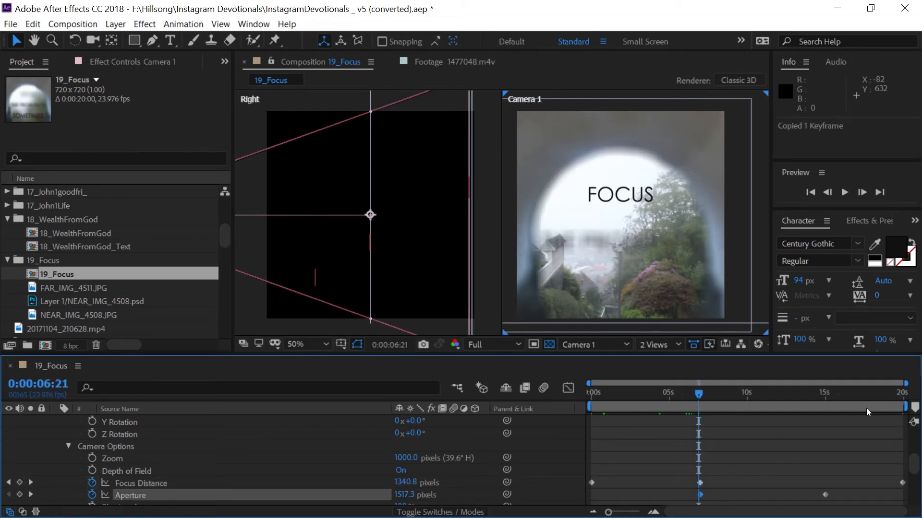
pyautogui.click(871, 391)
pyautogui.hotkey('ctrl', 'v')
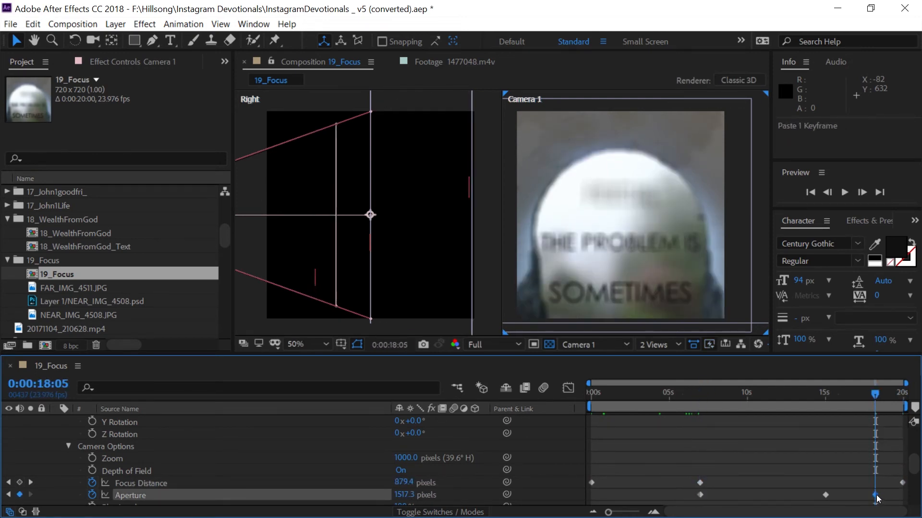
pyautogui.moveTo(875, 496); pyautogui.dragTo(905, 501)
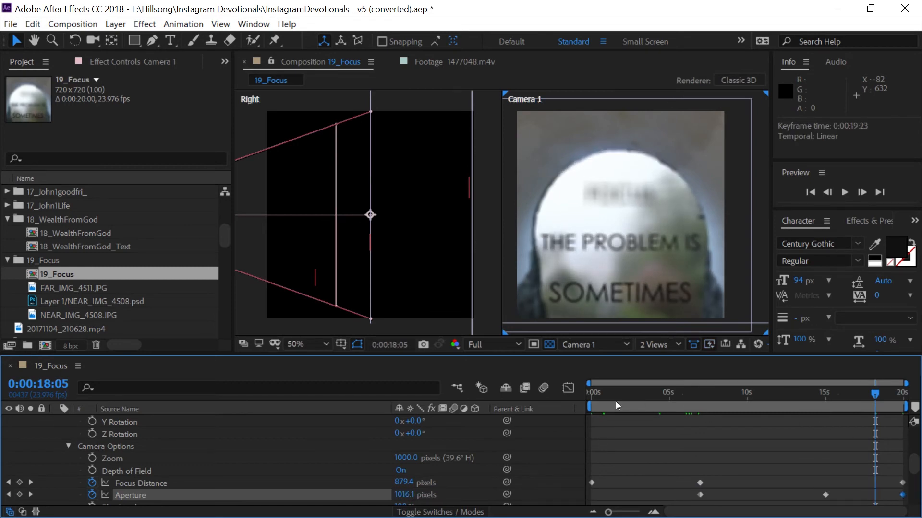
# - Scrub through the camera's focus and aperture animation, and collapse the expanded camera layer properties
pyautogui.moveTo(603, 394)
pyautogui.mouseDown()
pyautogui.moveTo(829, 401)
pyautogui.moveTo(894, 394)
pyautogui.moveTo(561, 395)
pyautogui.moveTo(609, 394)
pyautogui.mouseUp()
pyautogui.moveTo(669, 393); pyautogui.dragTo(688, 405)
pyautogui.moveTo(771, 407); pyautogui.dragTo(726, 407)
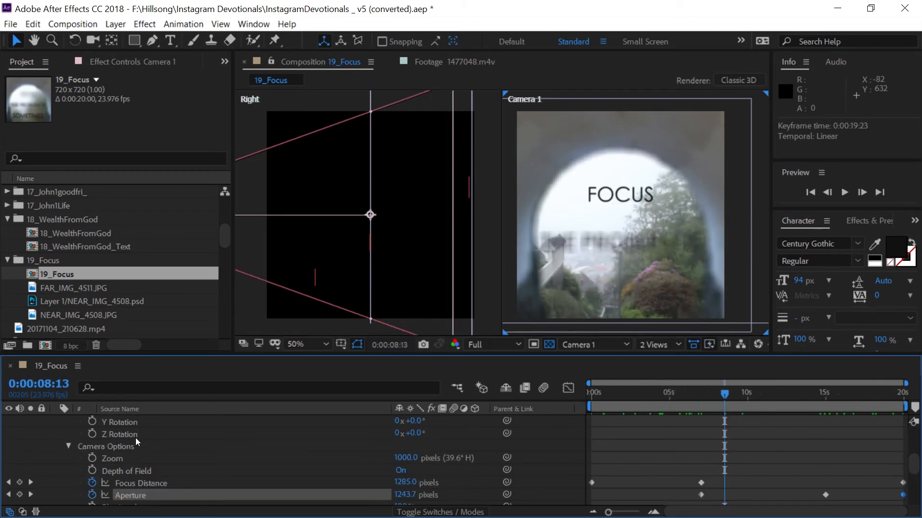
pyautogui.scroll(3, 135, 438)
pyautogui.click(56, 422)
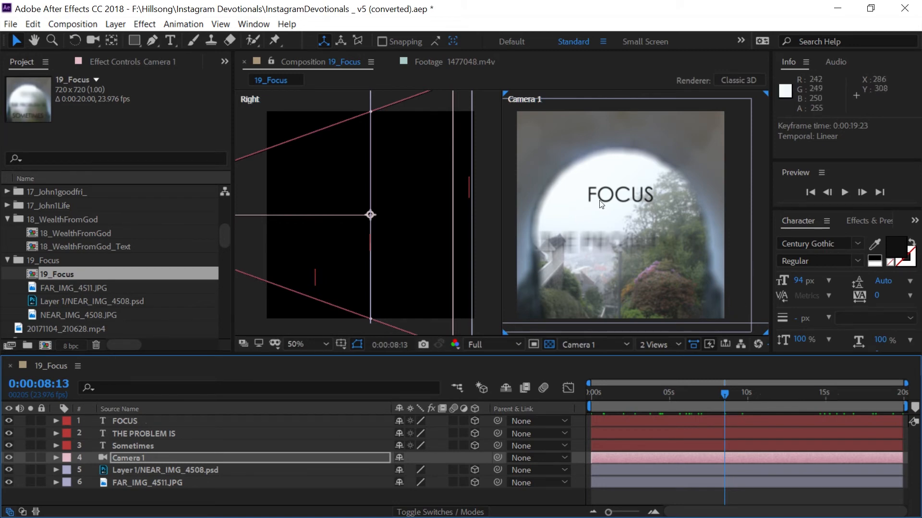
pyautogui.click(163, 473)
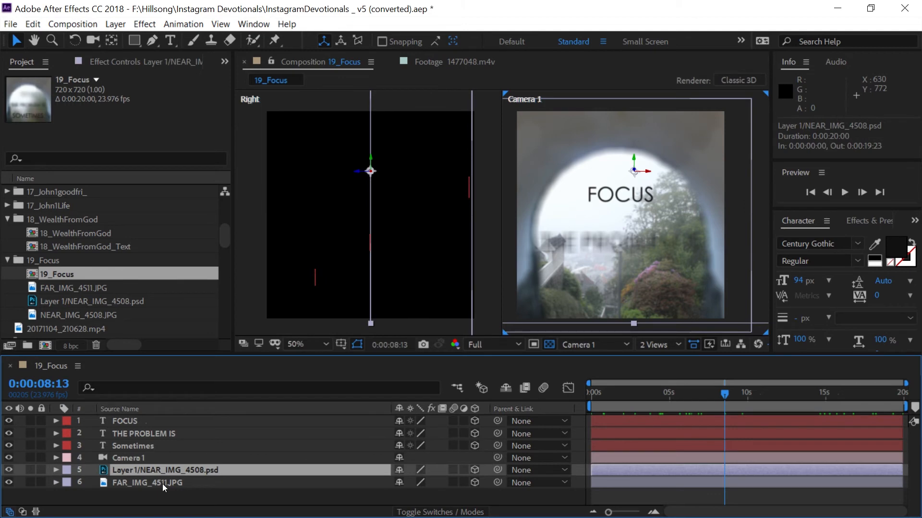
pyautogui.click(144, 24)
pyautogui.moveTo(166, 25)
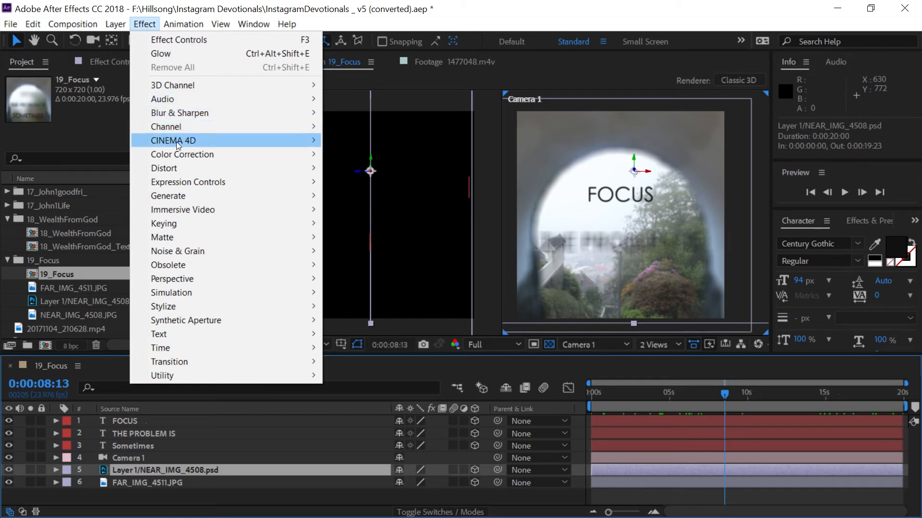
pyautogui.moveTo(174, 127)
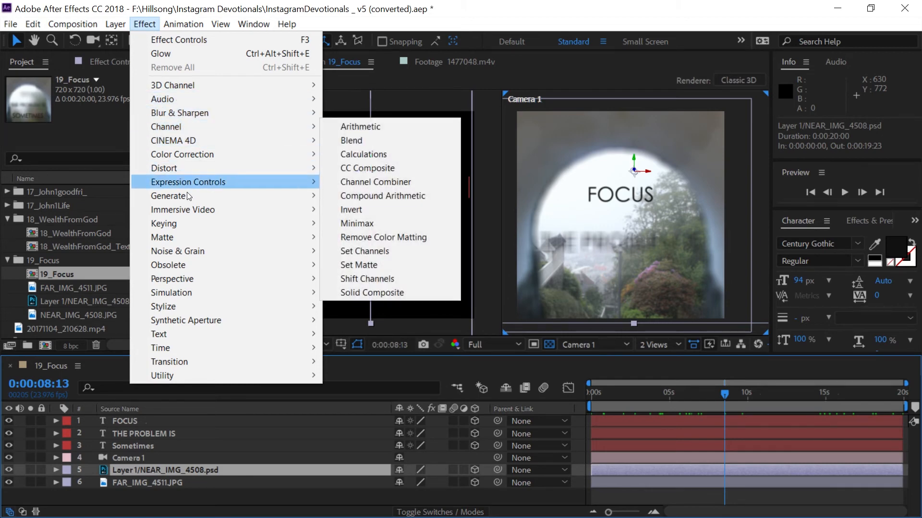
pyautogui.moveTo(213, 273)
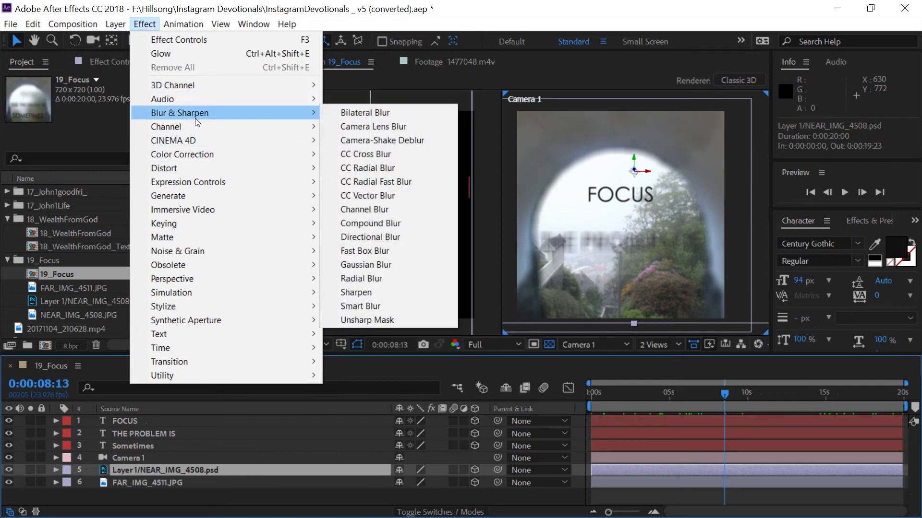
pyautogui.click(907, 222)
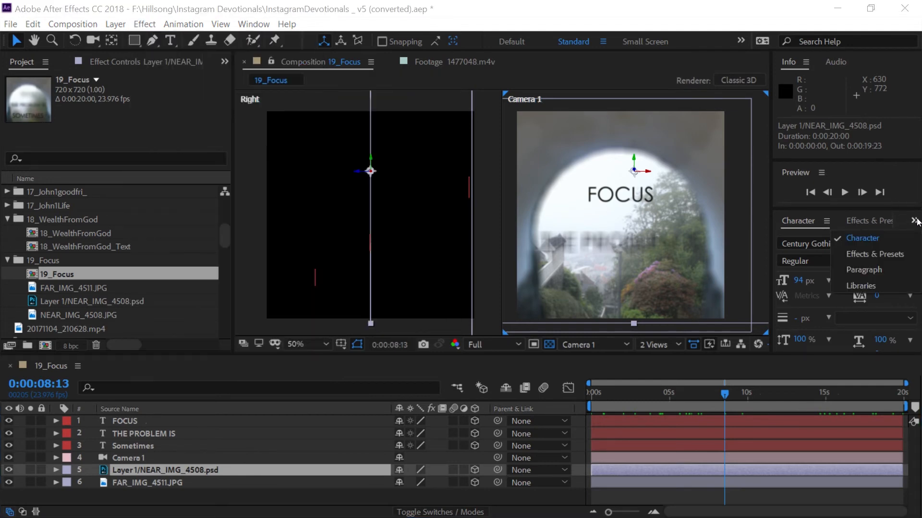
# - Apply the Hue/Saturation effect to the FAR_IMG_4511.JPG layer with a master saturation of 45 and a master lightness of -11
pyautogui.click(863, 223)
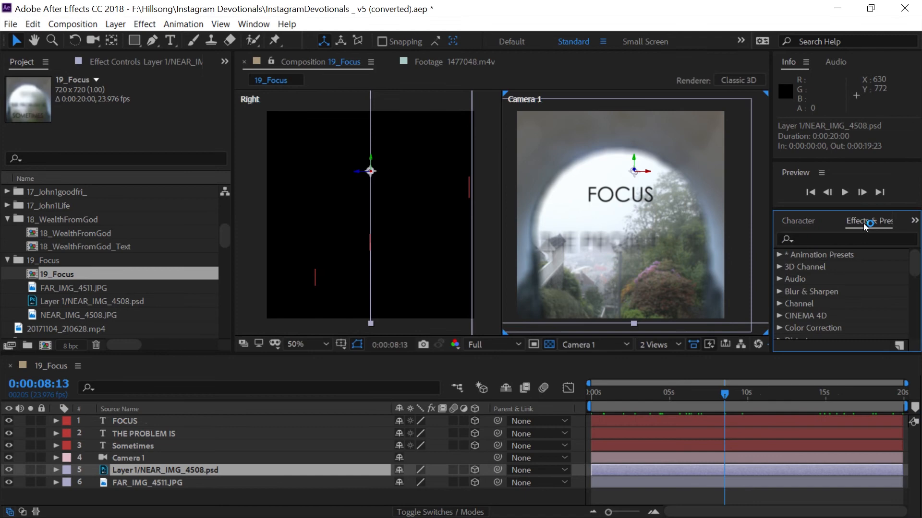
pyautogui.click(811, 239)
pyautogui.write('satur')
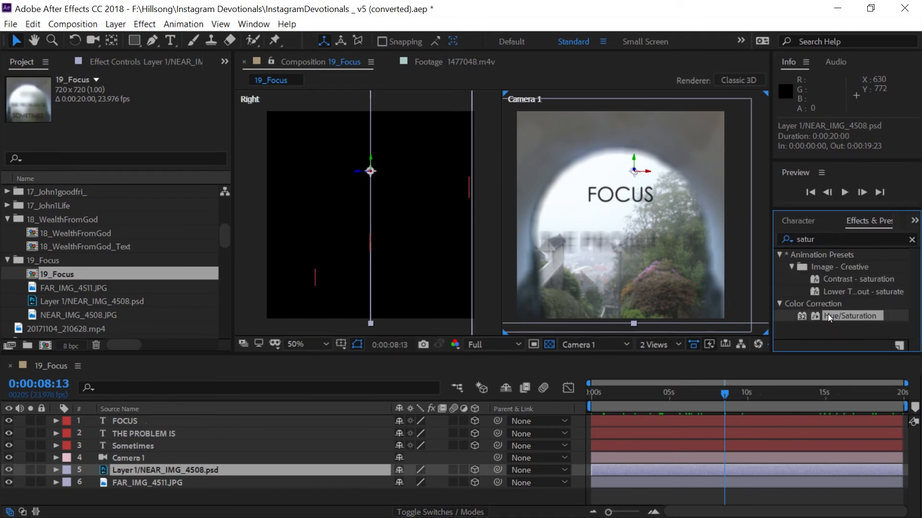
pyautogui.moveTo(827, 314); pyautogui.dragTo(624, 482)
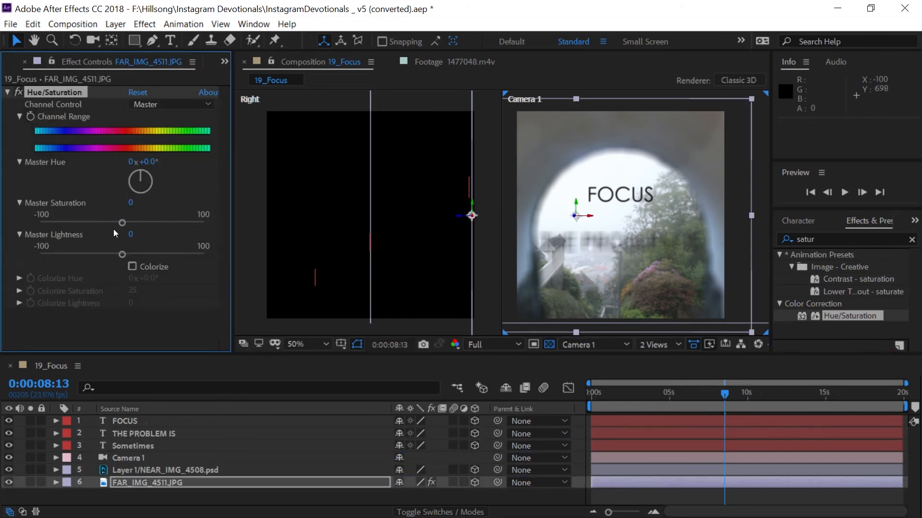
pyautogui.moveTo(119, 223); pyautogui.dragTo(161, 222)
pyautogui.moveTo(120, 252)
pyautogui.mouseDown()
pyautogui.moveTo(138, 253)
pyautogui.moveTo(113, 252)
pyautogui.mouseUp()
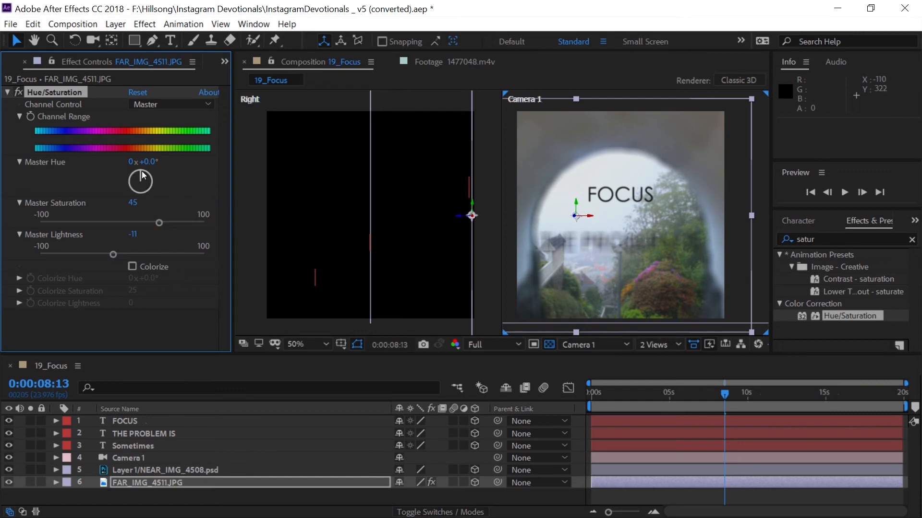
# - Try a master hue shift of about 9° on the FAR_IMG_4511.JPG layer, and set it back to 0
pyautogui.moveTo(139, 171); pyautogui.dragTo(162, 164)
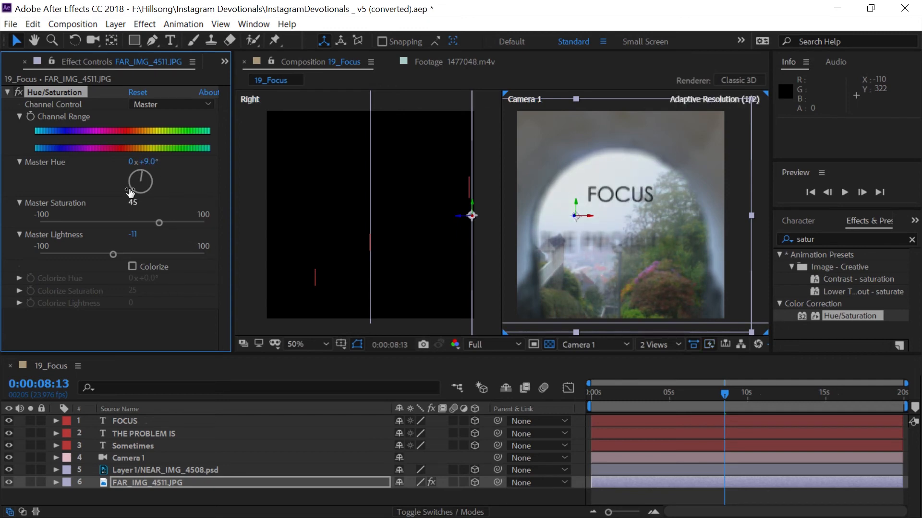
pyautogui.click(145, 162)
pyautogui.write('0')
pyautogui.press('Return')
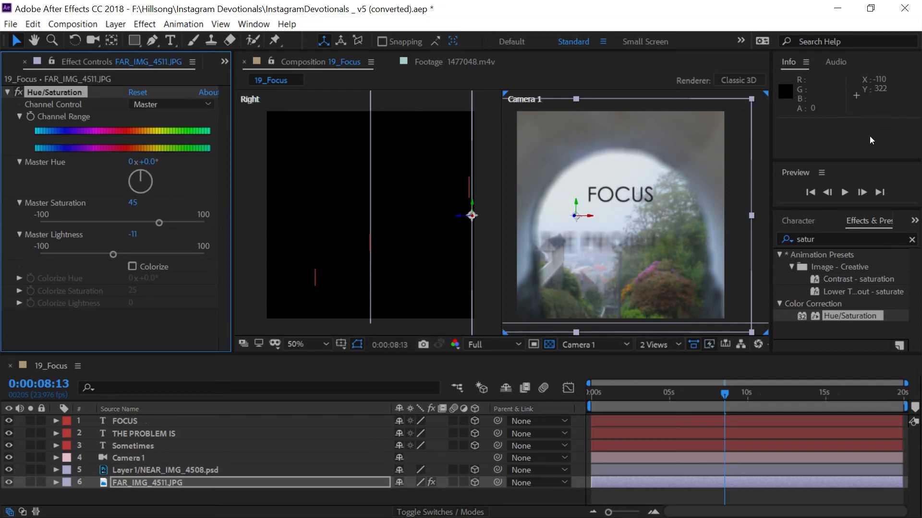
pyautogui.click(820, 239)
pyautogui.write('war')
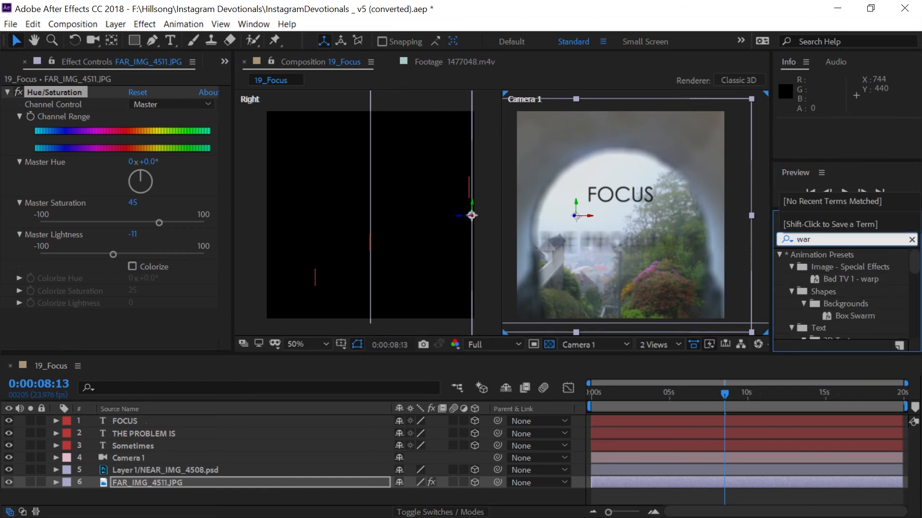
pyautogui.write('m')
pyautogui.press('BackSpace')
pyautogui.press('BackSpace')
pyautogui.press('BackSpace')
pyautogui.press('BackSpace')
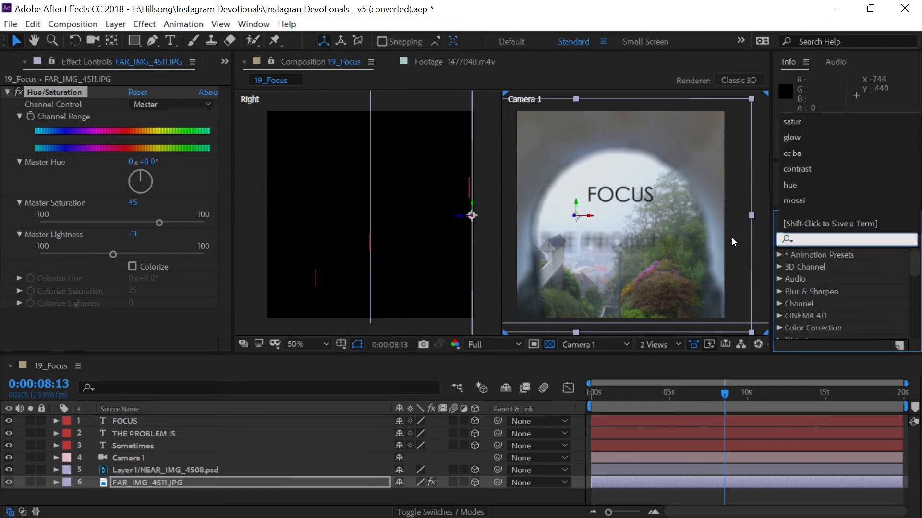
pyautogui.press('Escape')
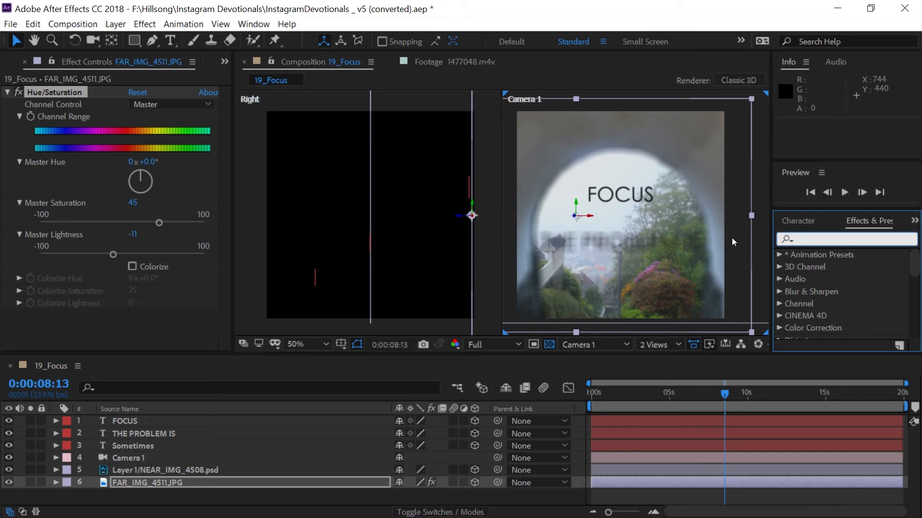
# - Try a master hue shift of about -22° on the FAR_IMG_4511.JPG layer, and set it back to 0
pyautogui.click(123, 145)
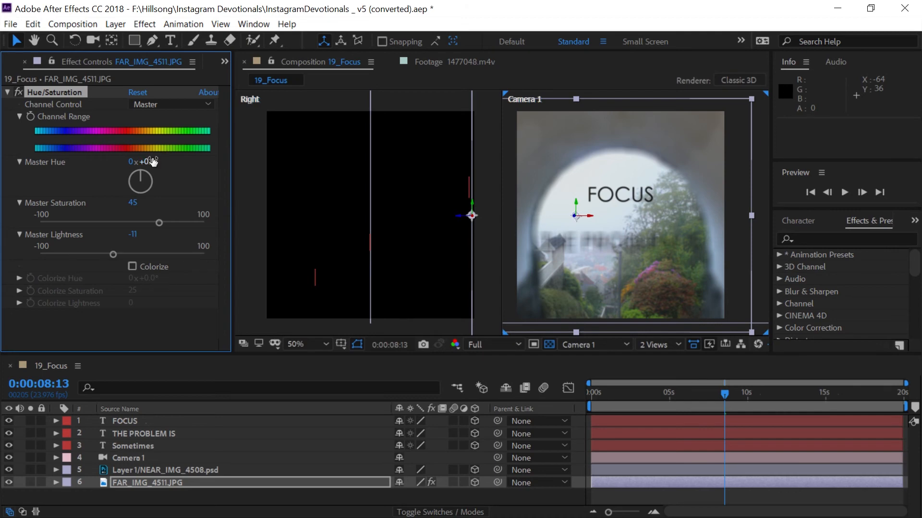
pyautogui.moveTo(153, 161); pyautogui.dragTo(129, 156)
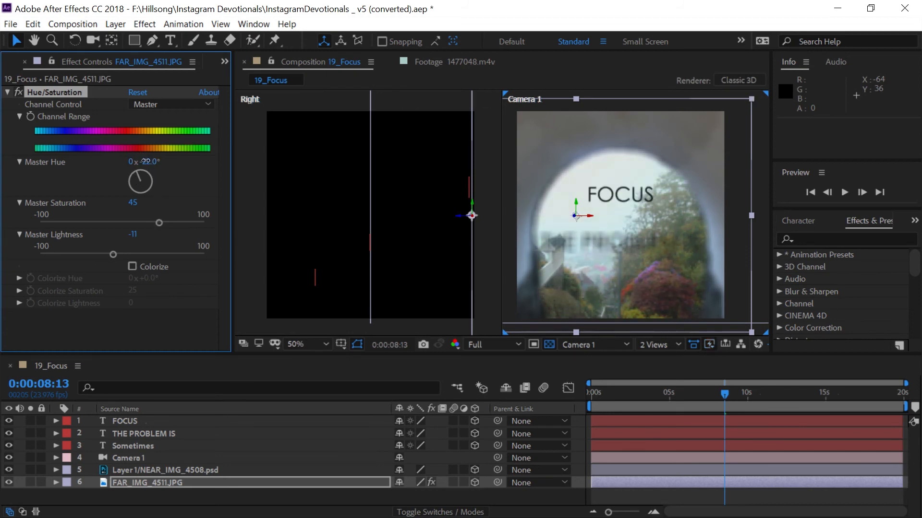
pyautogui.click(145, 162)
pyautogui.write('0')
pyautogui.press('Return')
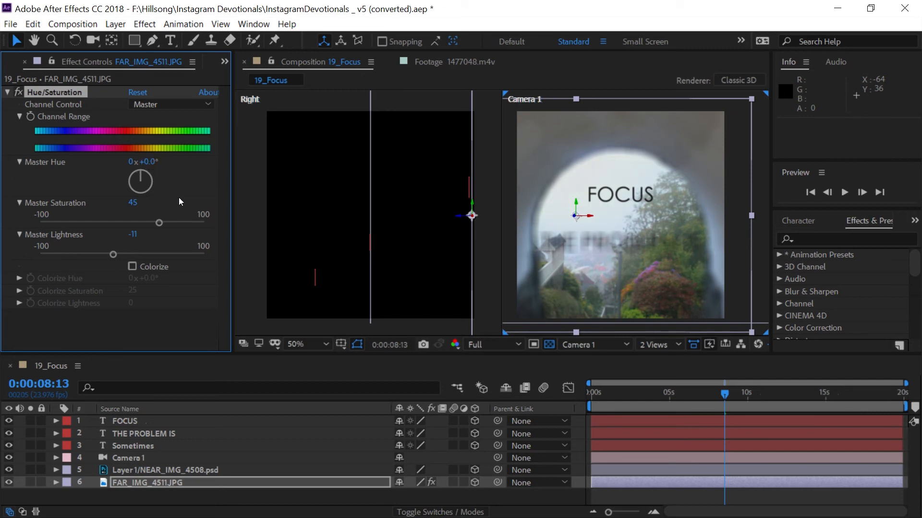
# - Apply the Color Balance effect to the FAR_IMG_4511.JPG layer with a midtone red balance of 17 and a highlight red balance of 13
pyautogui.click(799, 240)
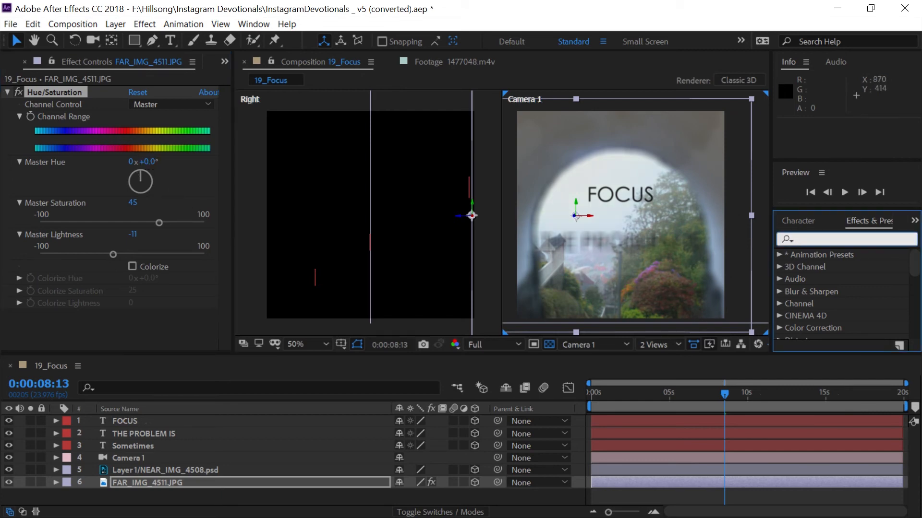
pyautogui.write('color')
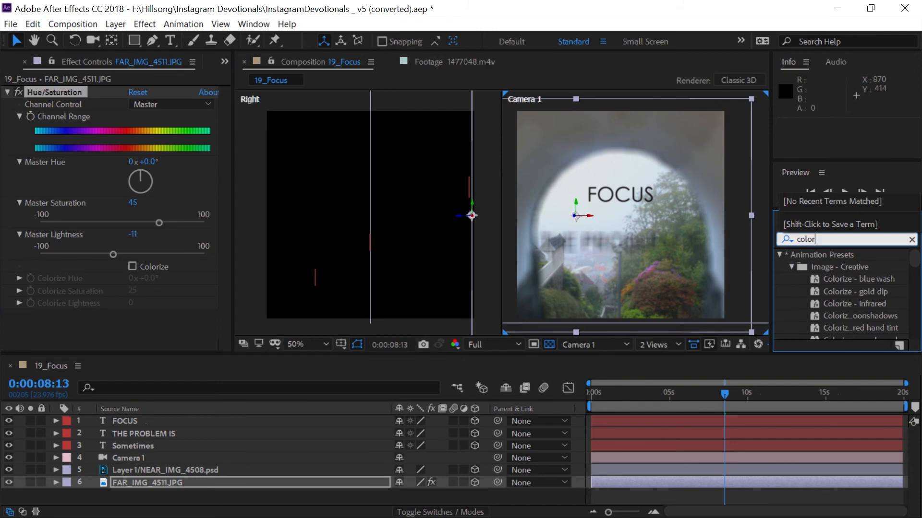
pyautogui.moveTo(914, 261); pyautogui.dragTo(916, 307)
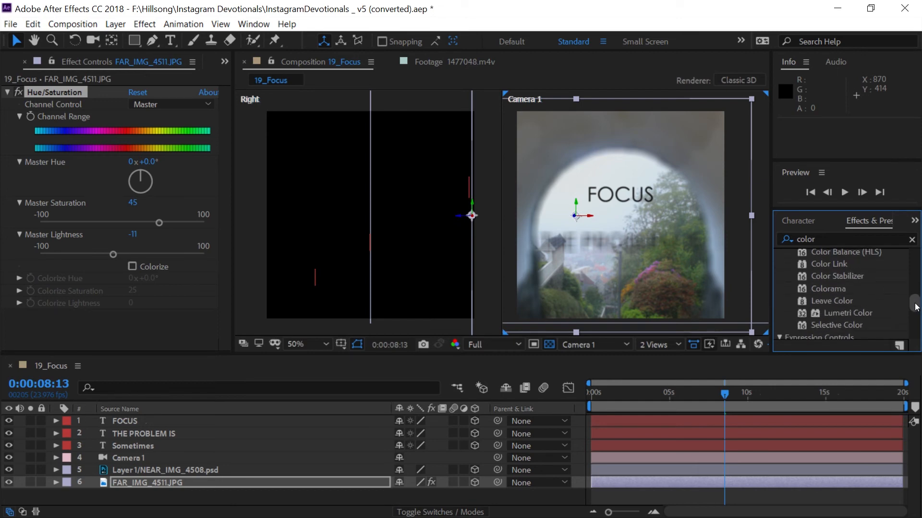
pyautogui.moveTo(917, 307); pyautogui.dragTo(916, 303)
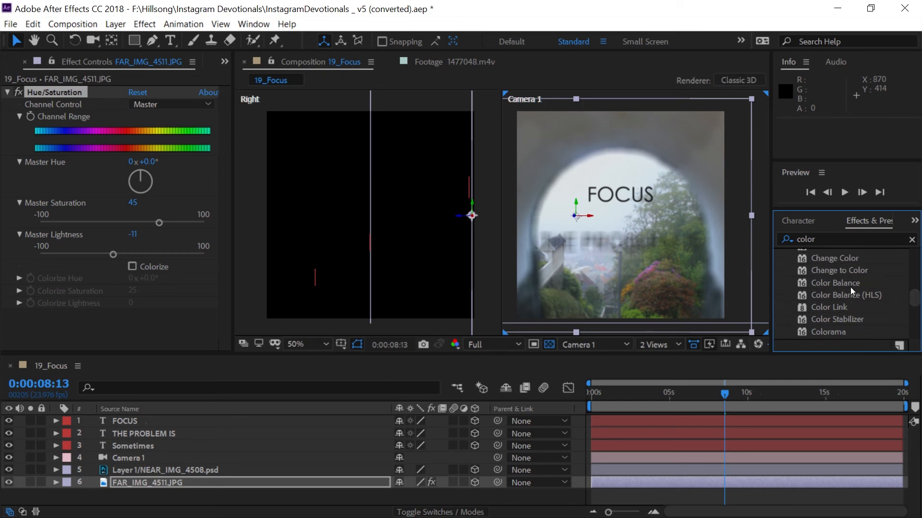
pyautogui.moveTo(839, 282); pyautogui.dragTo(85, 324)
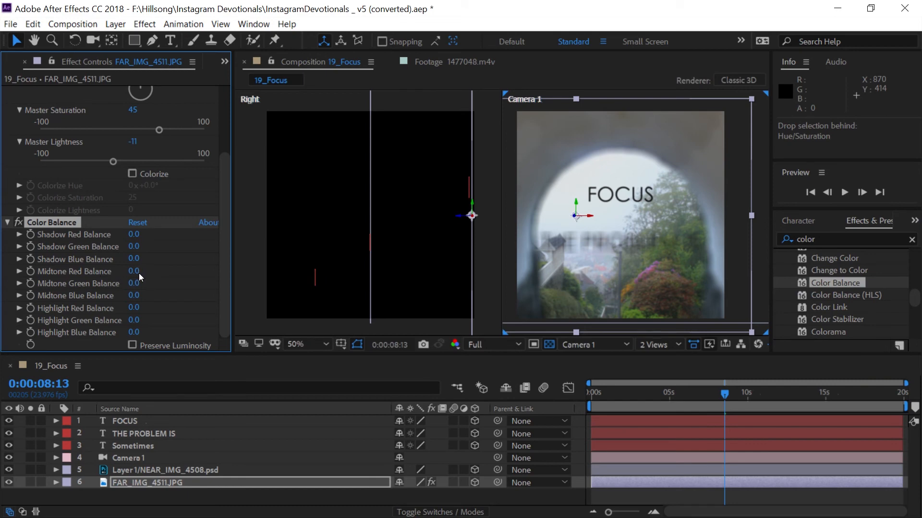
pyautogui.moveTo(134, 271); pyautogui.dragTo(152, 272)
pyautogui.moveTo(141, 307); pyautogui.dragTo(127, 272)
# - Copy the Hue/Saturation and Color Balance effects from the FAR_IMG_4511.JPG layer to the Layer 1/NEAR_IMG_4508.psd layer
pyautogui.click(8, 223)
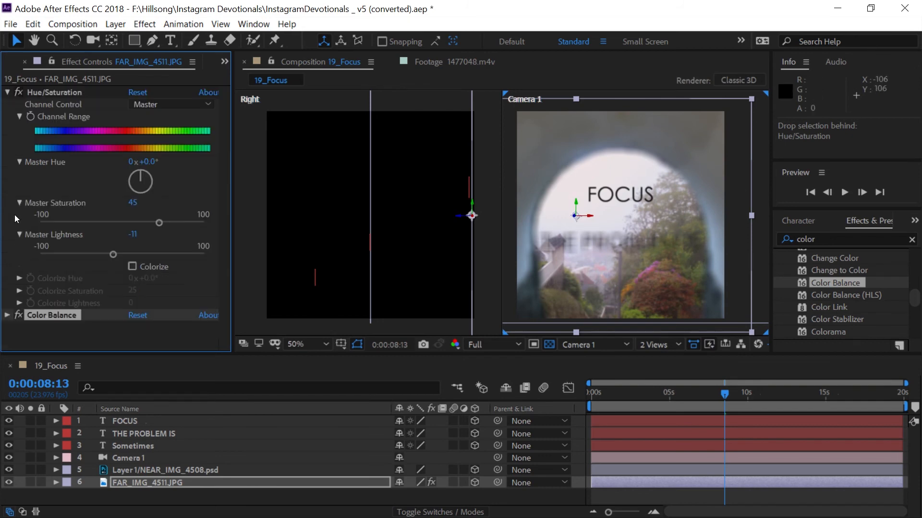
pyautogui.click(6, 93)
pyautogui.moveTo(40, 93); pyautogui.dragTo(44, 106)
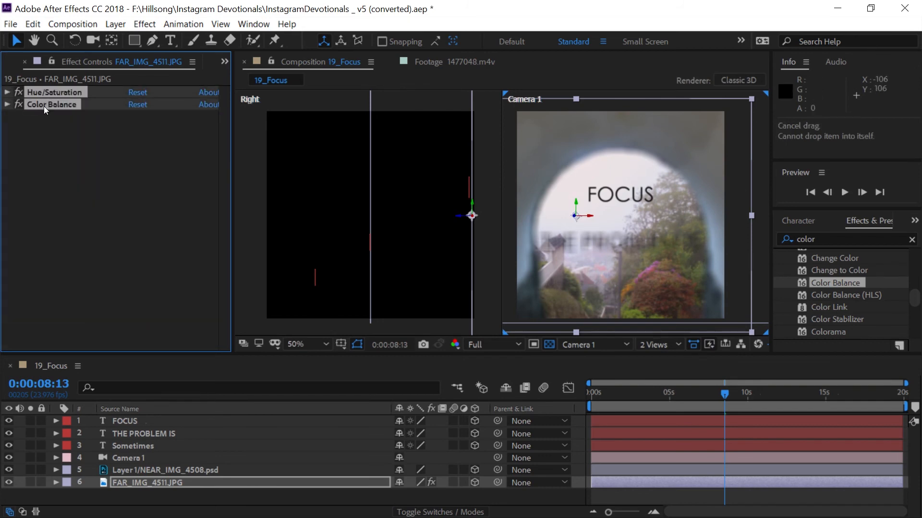
pyautogui.click(146, 470)
pyautogui.hotkey('ctrl', 'v')
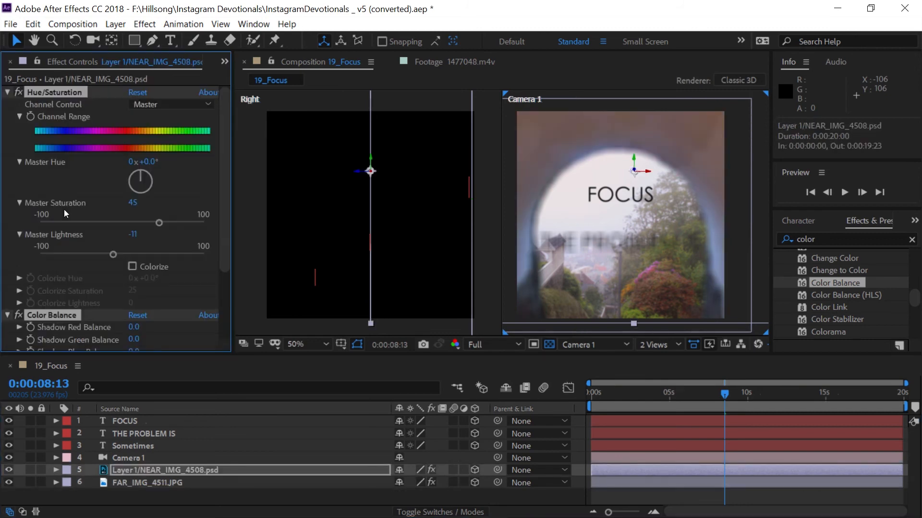
# - Set the NEAR_IMG_4508.psd layer's master saturation to -22, shadow red balance to 5 and midtone red balance to 14, and preview the animation
pyautogui.scroll(-3, 82, 267)
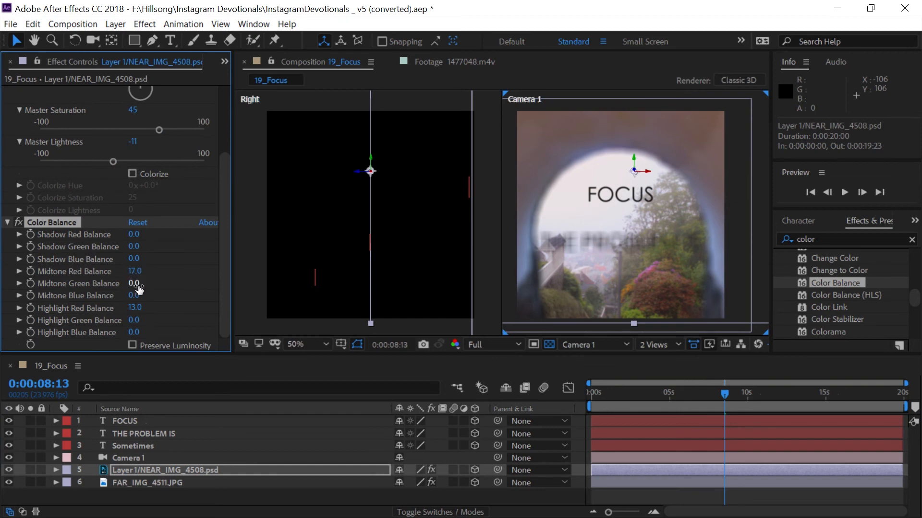
pyautogui.moveTo(133, 237)
pyautogui.mouseDown()
pyautogui.moveTo(159, 235)
pyautogui.moveTo(137, 235)
pyautogui.mouseUp()
pyautogui.moveTo(134, 270); pyautogui.dragTo(152, 270)
pyautogui.moveTo(156, 131); pyautogui.dragTo(121, 133)
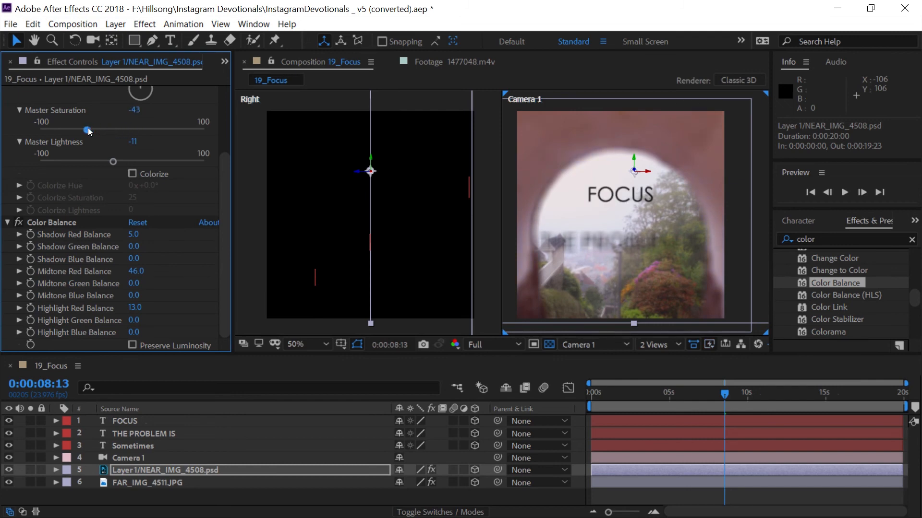
pyautogui.moveTo(87, 128); pyautogui.dragTo(104, 131)
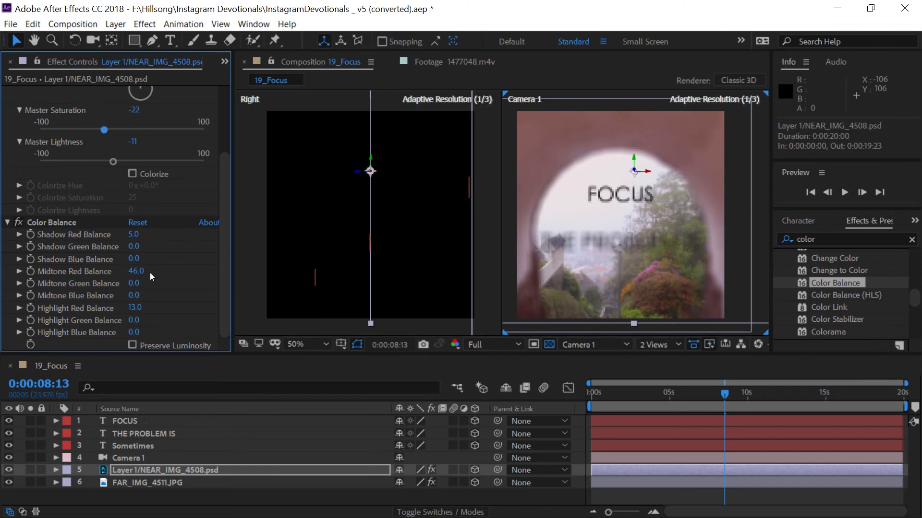
pyautogui.moveTo(135, 272); pyautogui.dragTo(103, 270)
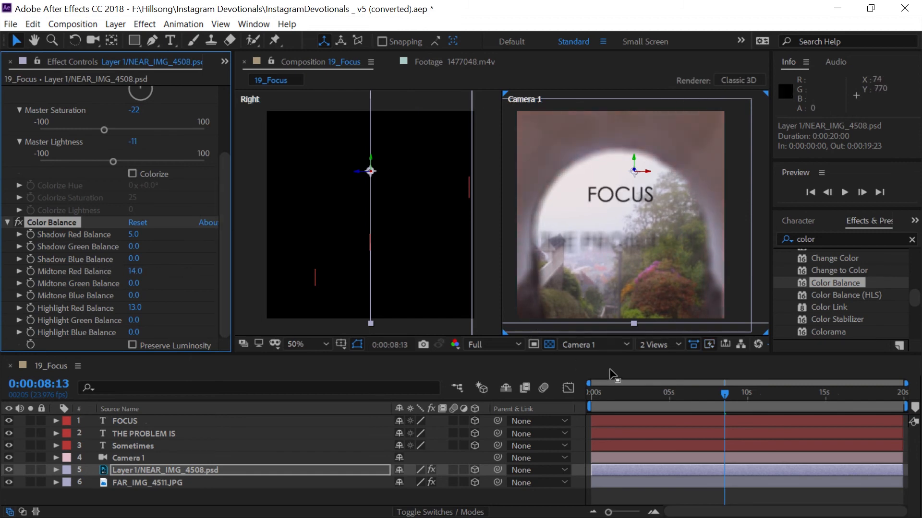
pyautogui.moveTo(603, 396); pyautogui.dragTo(601, 368)
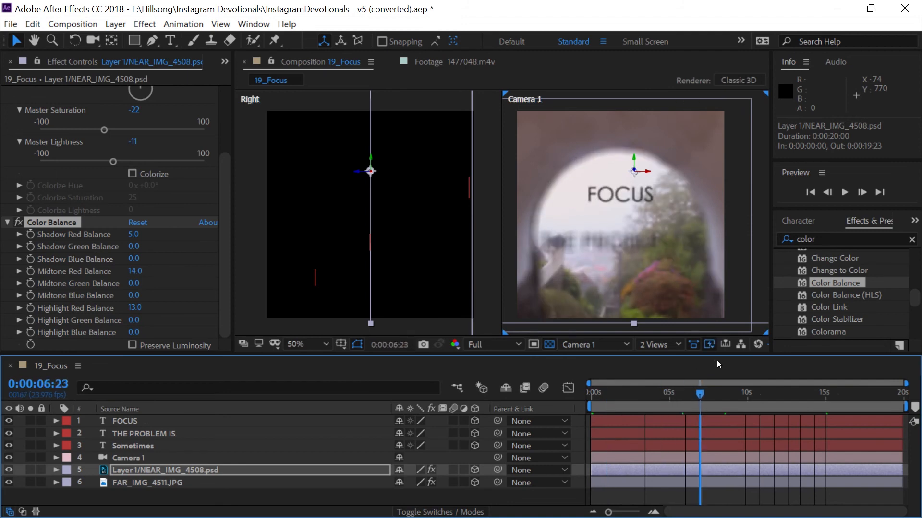
pyautogui.press('space')
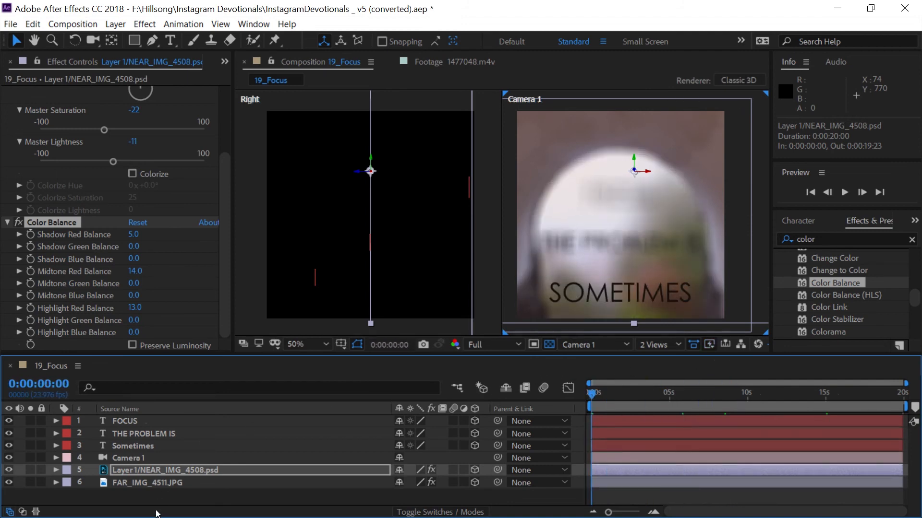
# - Create a new adjustment layer and place it above all other layers in the 19_Focus composition
pyautogui.rightClick(151, 499)
pyautogui.moveTo(187, 367)
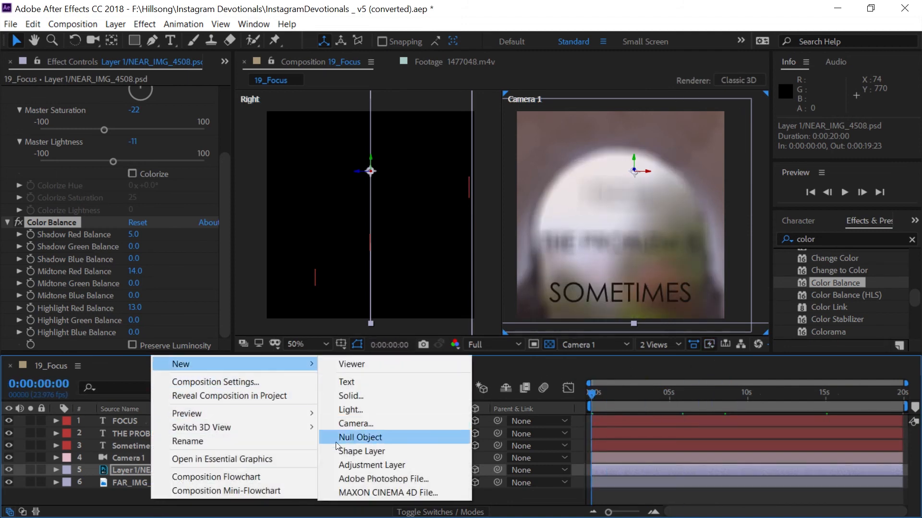
pyautogui.click(346, 465)
pyautogui.moveTo(165, 468); pyautogui.dragTo(156, 419)
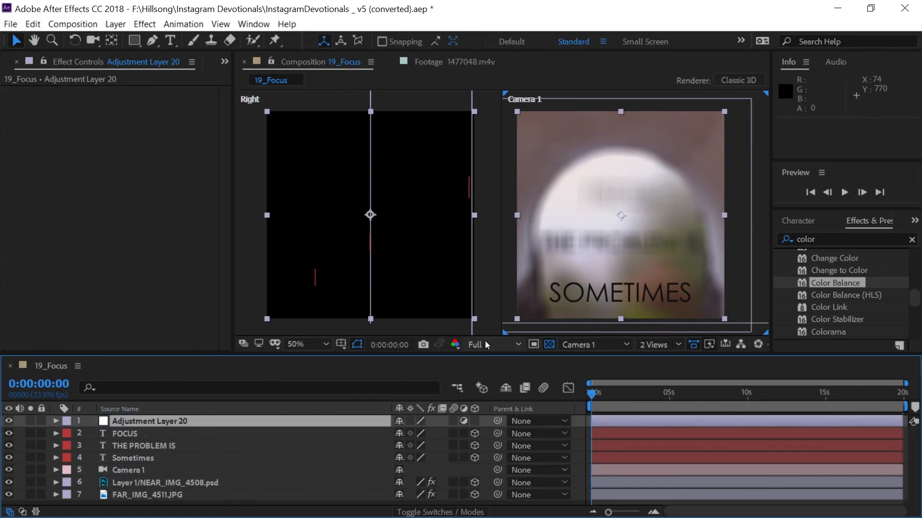
# - Find the Add Grain effect and apply it to the new adjustment layer
pyautogui.click(792, 239)
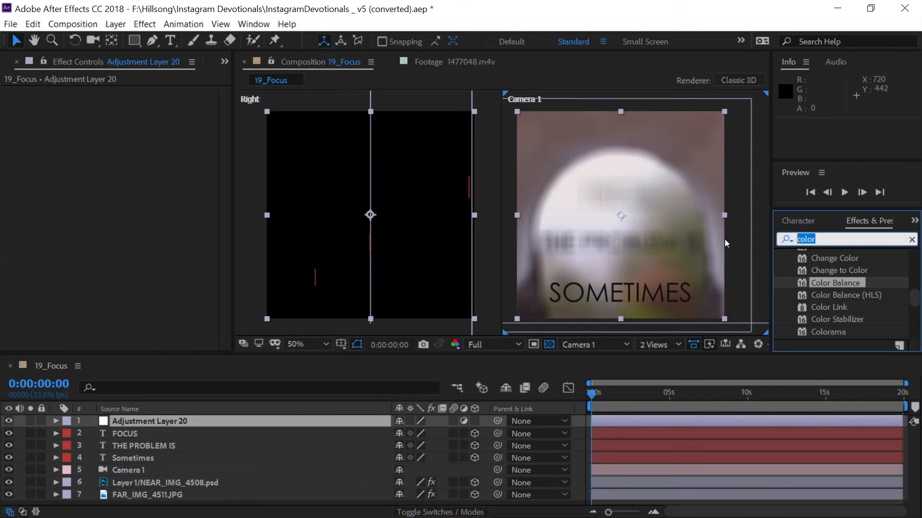
pyautogui.write('film')
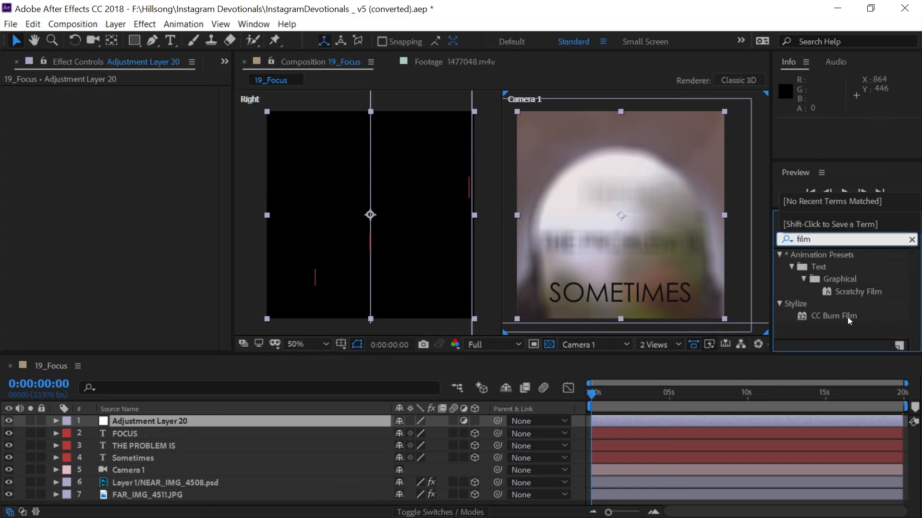
pyautogui.moveTo(814, 235); pyautogui.dragTo(778, 238)
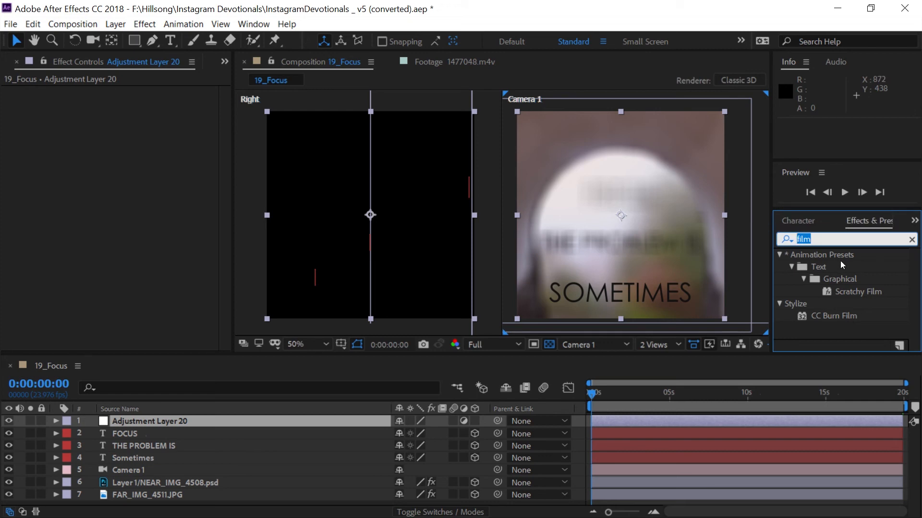
pyautogui.write('grain')
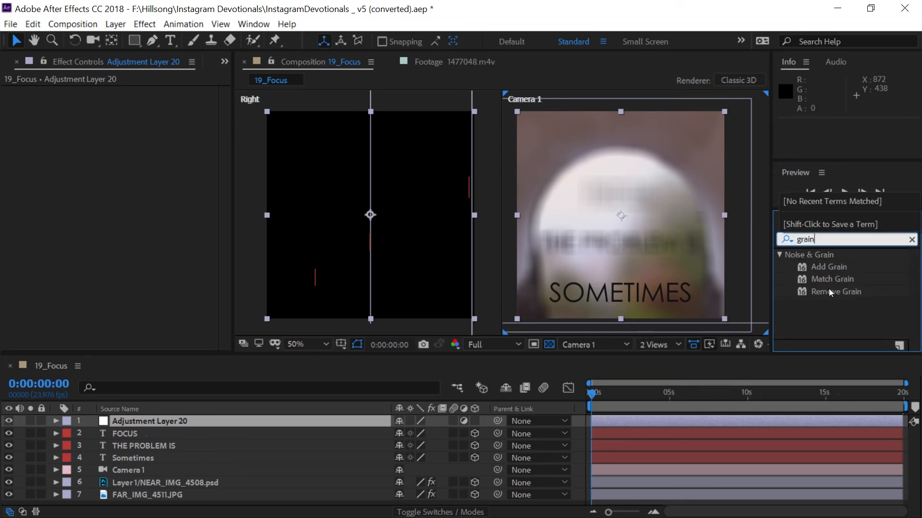
pyautogui.moveTo(816, 267); pyautogui.dragTo(679, 422)
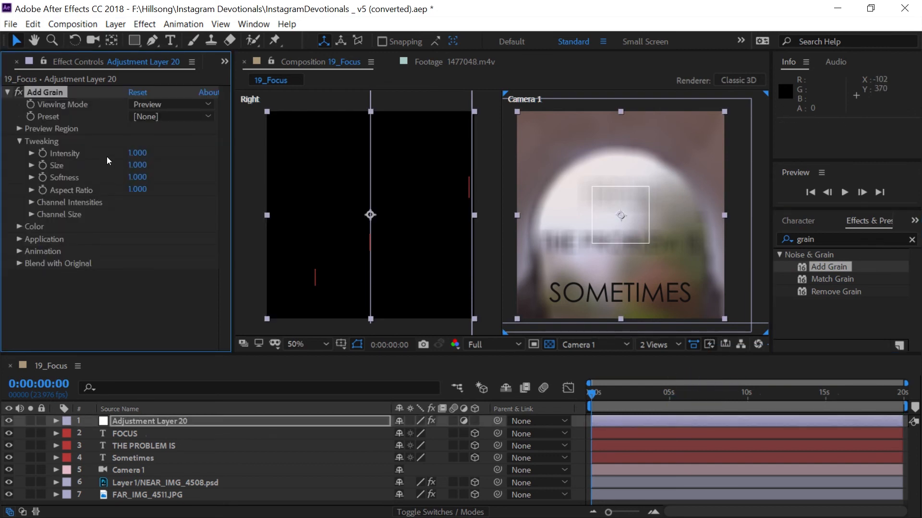
# - Try the Kodak Vision 200T (5274) grain preset and inspect the grain up close at 0:00:04:14
pyautogui.click(160, 117)
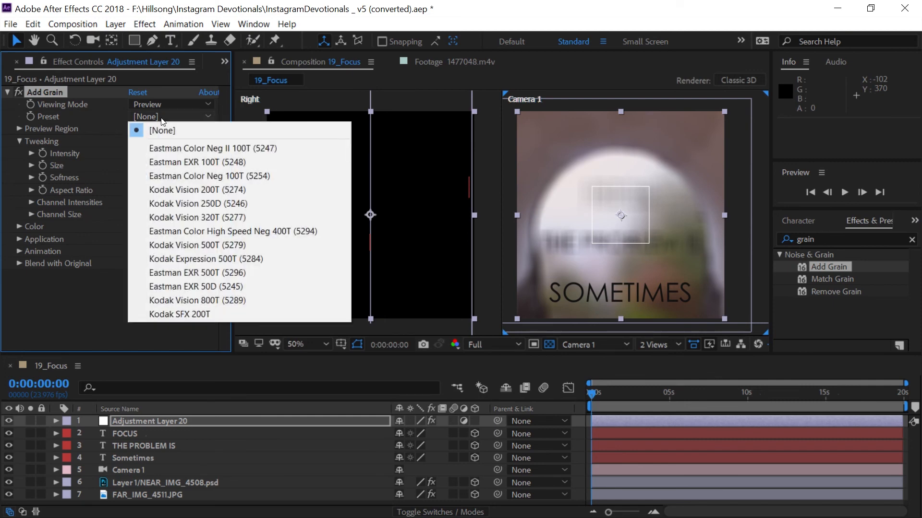
pyautogui.click(171, 189)
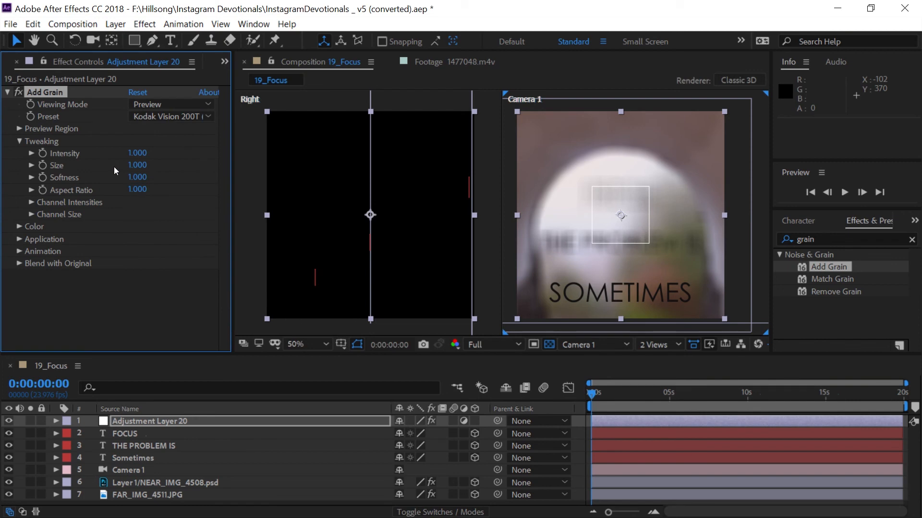
pyautogui.moveTo(615, 396); pyautogui.dragTo(665, 392)
pyautogui.scroll(2, 577, 218)
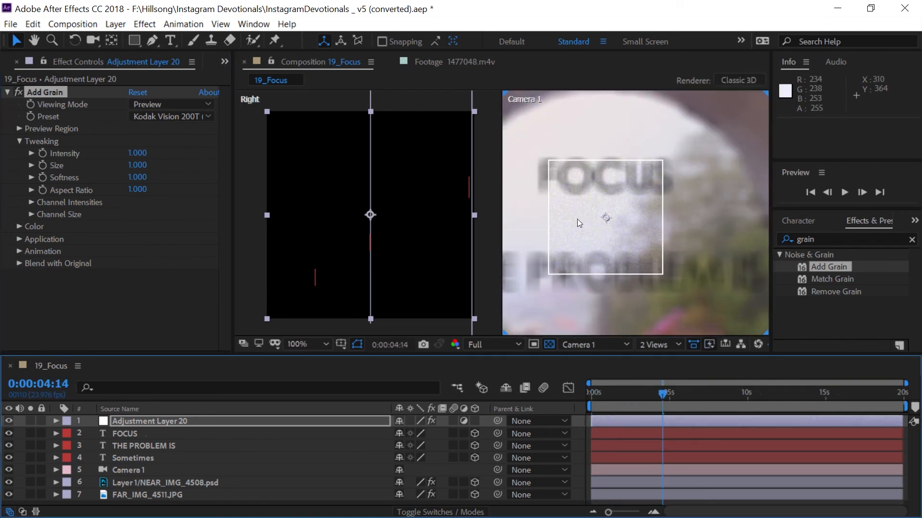
pyautogui.scroll(2, 614, 243)
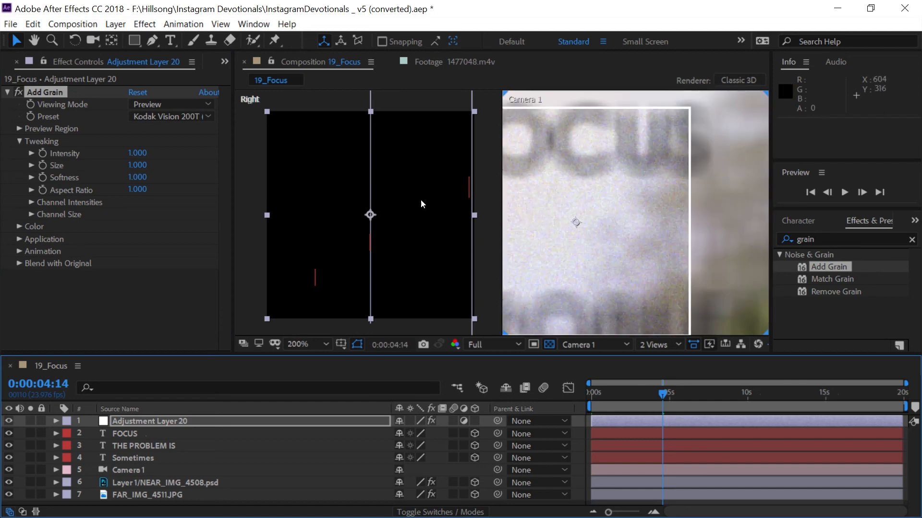
# - Set the Add Grain preset to Eastman EXR 500T (5296) and make the grain monochromatic
pyautogui.click(160, 116)
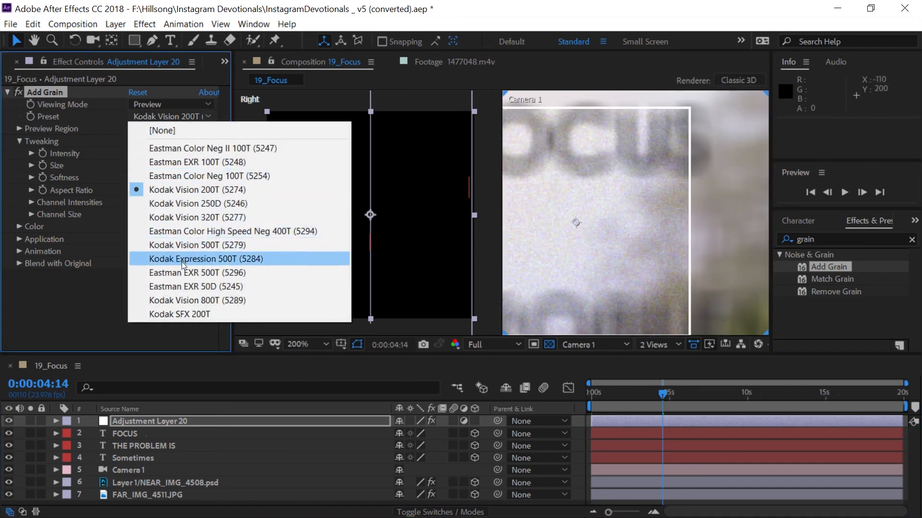
pyautogui.click(185, 274)
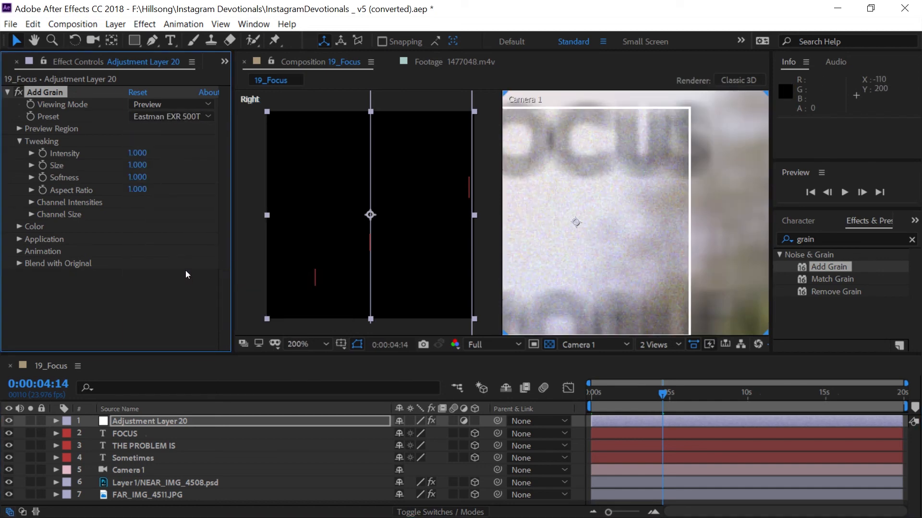
pyautogui.click(19, 240)
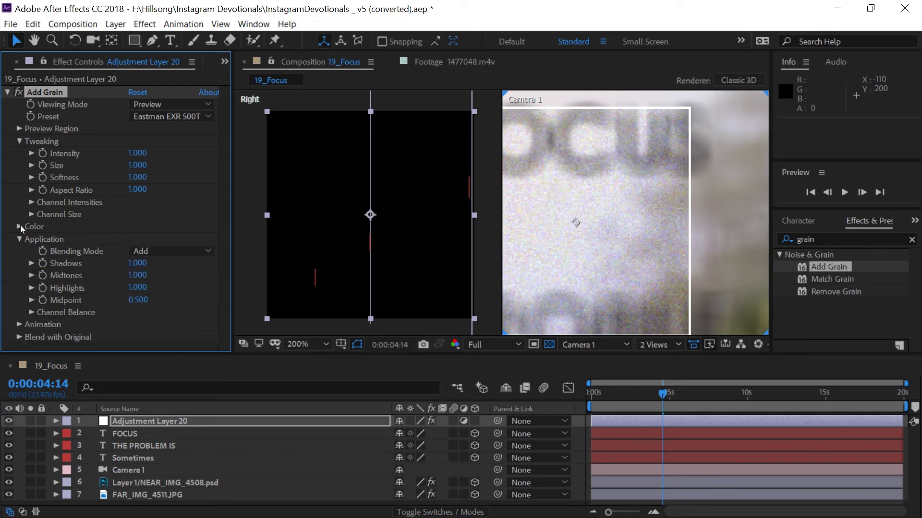
pyautogui.click(20, 227)
pyautogui.click(133, 239)
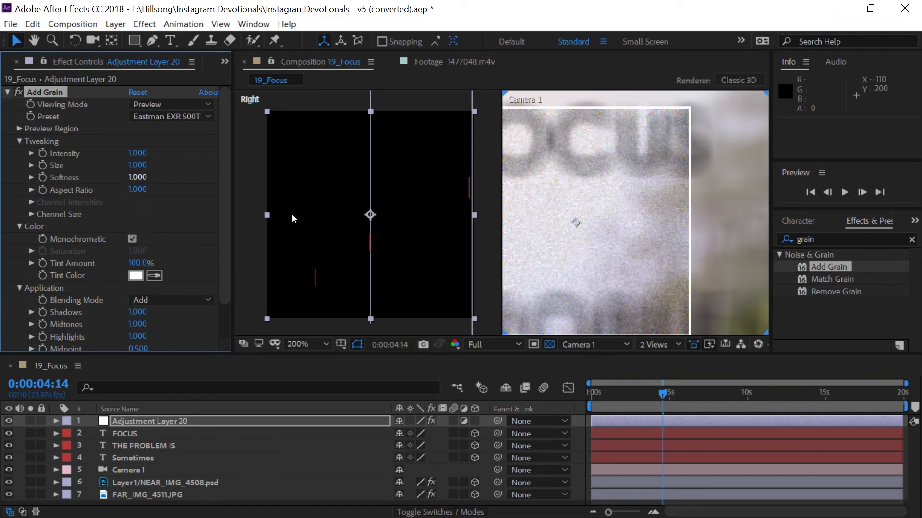
# - Set the Add Grain viewing mode to Final Output and check the grain on the camera view
pyautogui.scroll(-4, 589, 224)
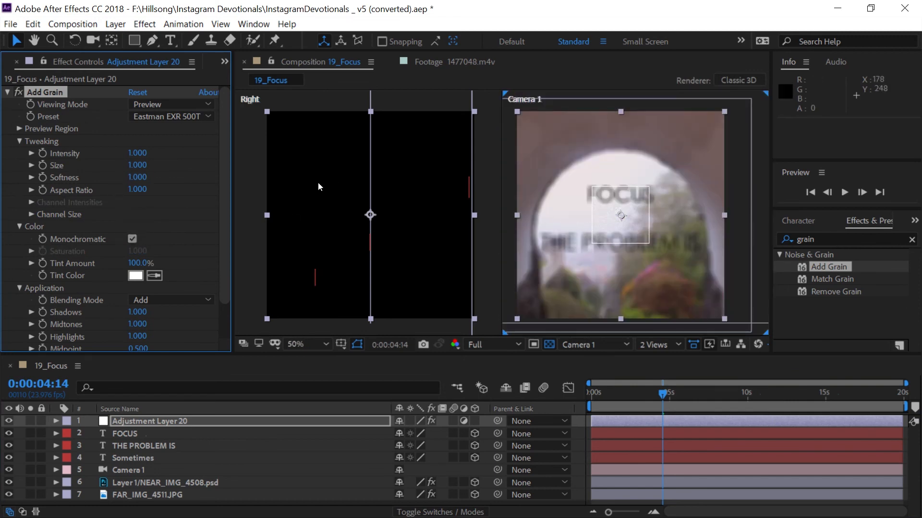
pyautogui.click(158, 104)
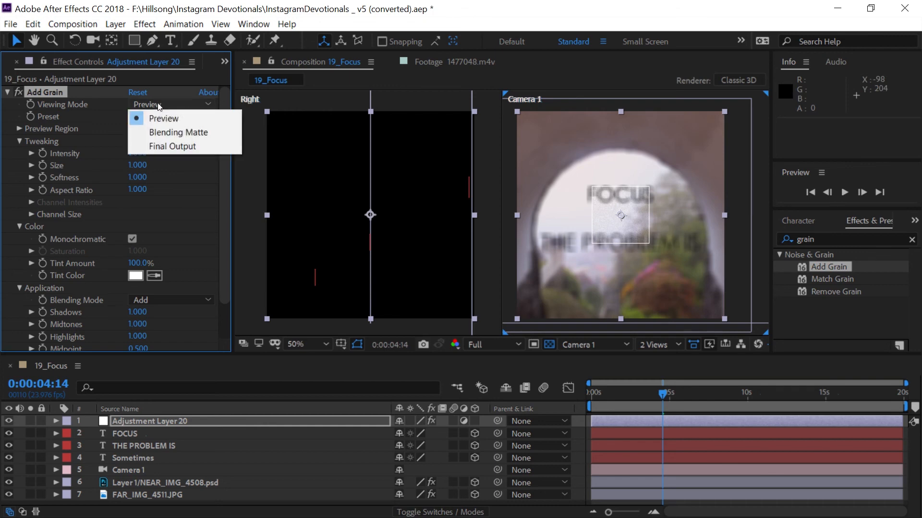
pyautogui.click(165, 146)
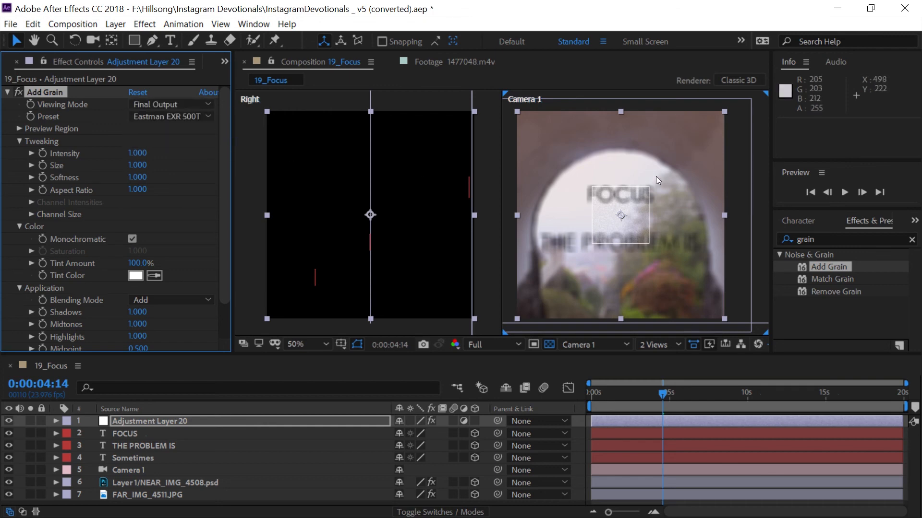
pyautogui.scroll(2, 636, 190)
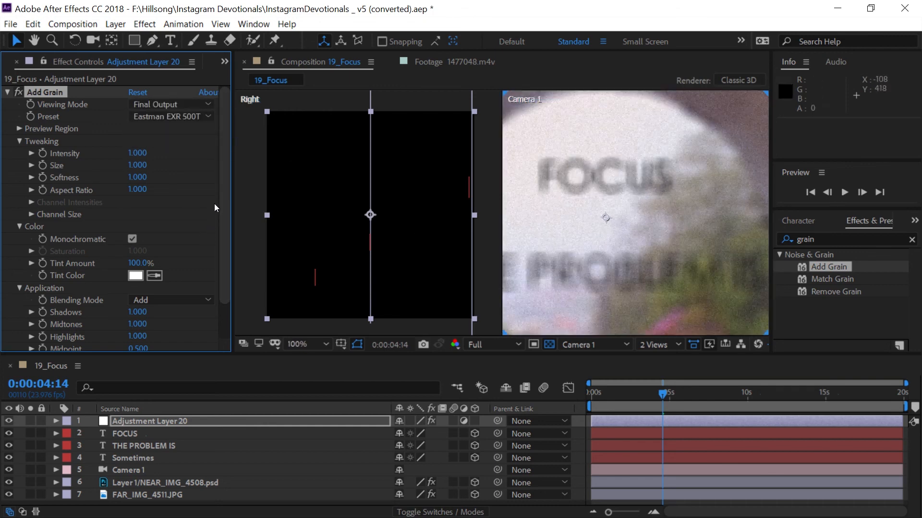
pyautogui.scroll(-2, 678, 214)
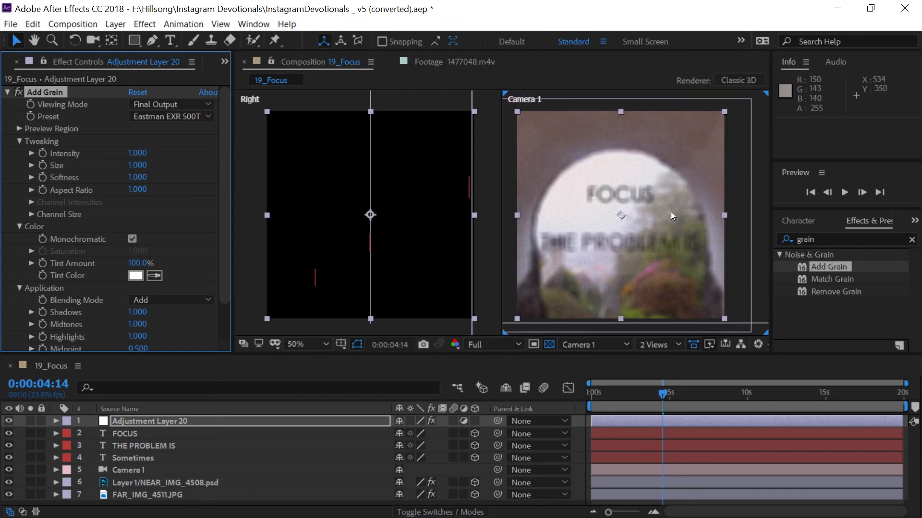
# - Check the grain at several points along the timeline and set the Add Grain intensity to 0.5
pyautogui.click(618, 391)
pyautogui.moveTo(618, 391); pyautogui.dragTo(590, 388)
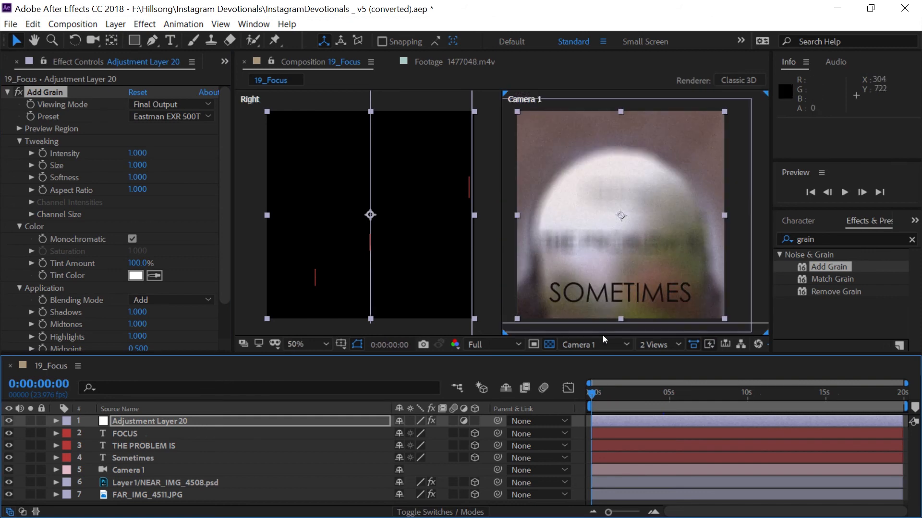
pyautogui.moveTo(599, 395); pyautogui.dragTo(722, 389)
pyautogui.press('.')
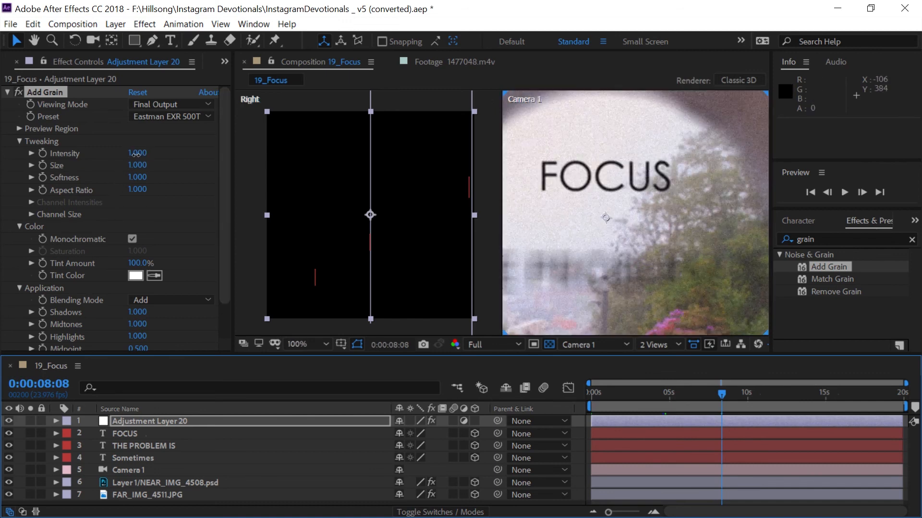
pyautogui.moveTo(137, 152)
pyautogui.mouseDown()
pyautogui.moveTo(116, 156)
pyautogui.moveTo(140, 155)
pyautogui.mouseUp()
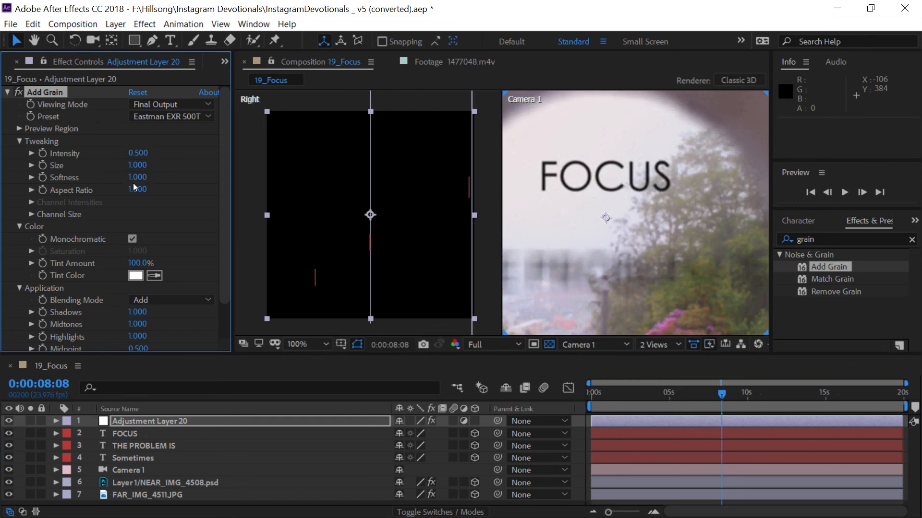
pyautogui.scroll(-2, 610, 217)
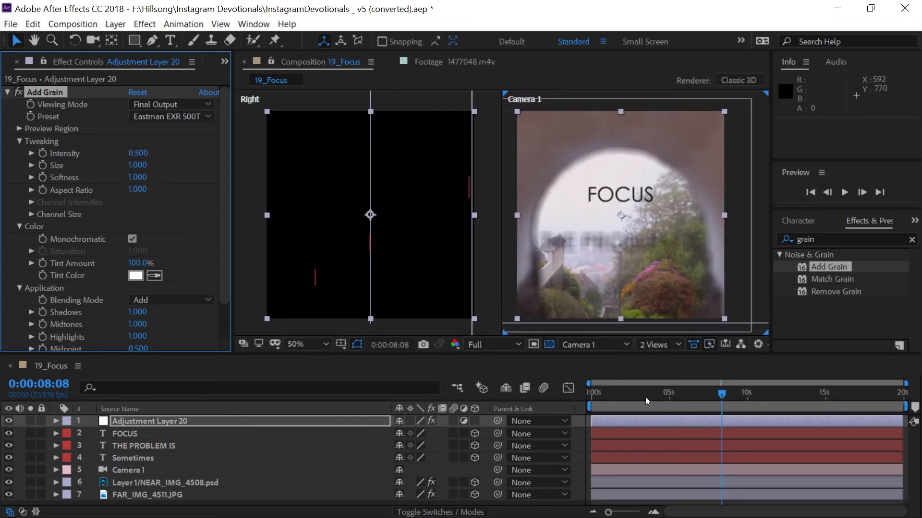
pyautogui.moveTo(645, 396)
pyautogui.mouseDown()
pyautogui.moveTo(612, 390)
pyautogui.moveTo(641, 393)
pyautogui.mouseUp()
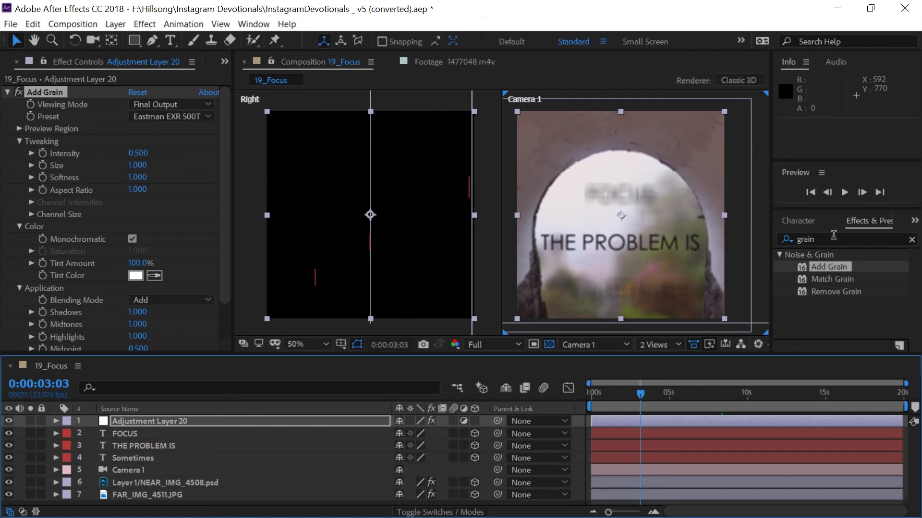
# - Search the effects and presets for flicker and look through the matching entries
pyautogui.click(807, 239)
pyautogui.write('flicker')
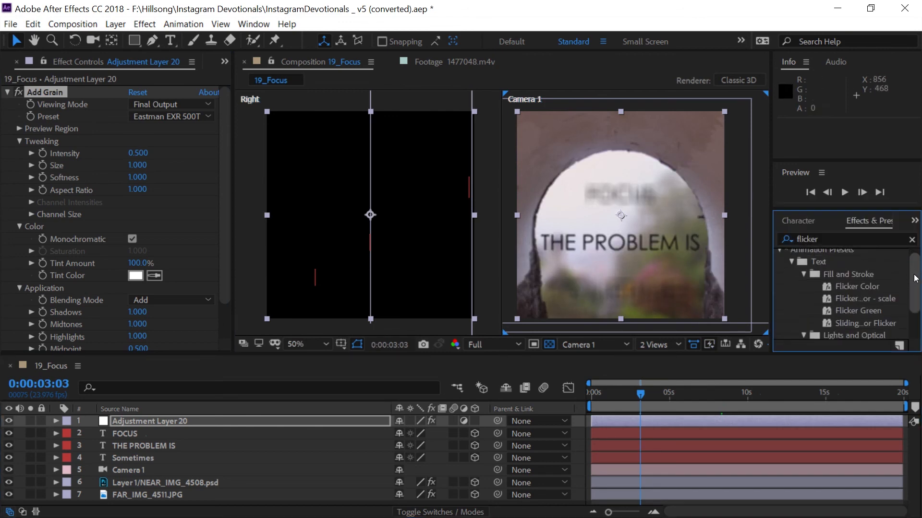
pyautogui.moveTo(915, 288); pyautogui.dragTo(915, 316)
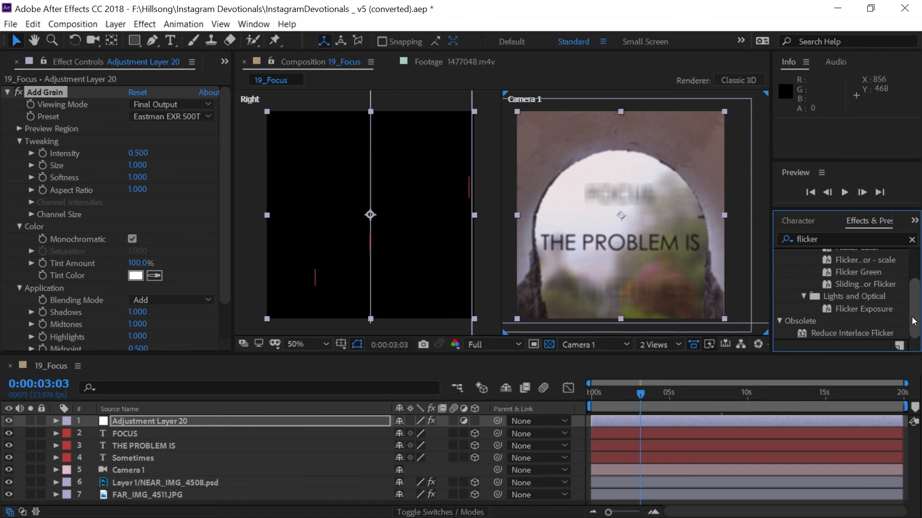
pyautogui.moveTo(905, 303)
pyautogui.mouseDown()
pyautogui.moveTo(916, 271)
pyautogui.moveTo(912, 297)
pyautogui.moveTo(903, 265)
pyautogui.moveTo(918, 307)
pyautogui.mouseUp()
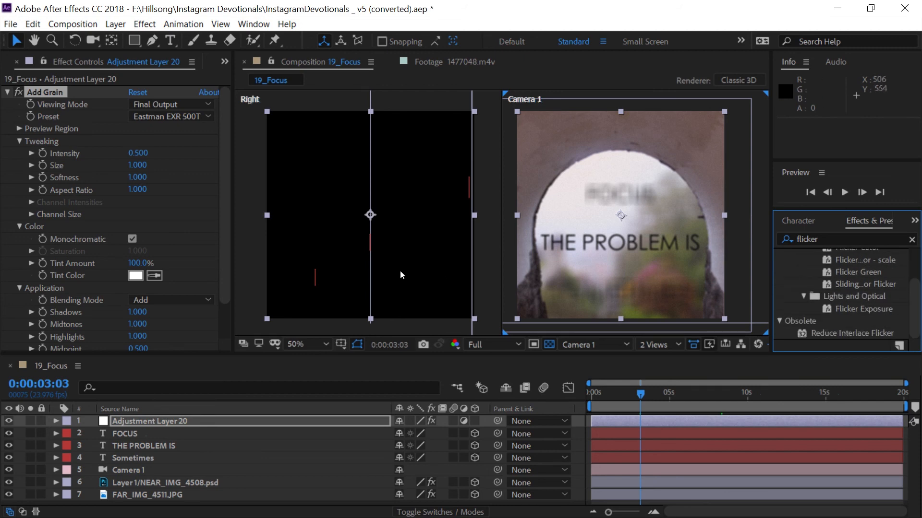
# - Return to the start of the timeline and send the 19_Focus composition to the Adobe Media Encoder queue
pyautogui.click(591, 394)
pyautogui.moveTo(591, 394); pyautogui.dragTo(465, 384)
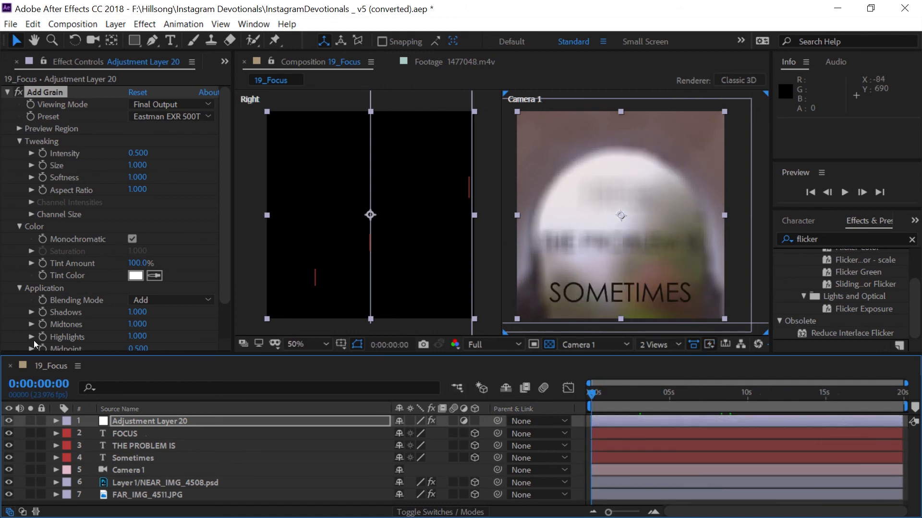
pyautogui.click(11, 24)
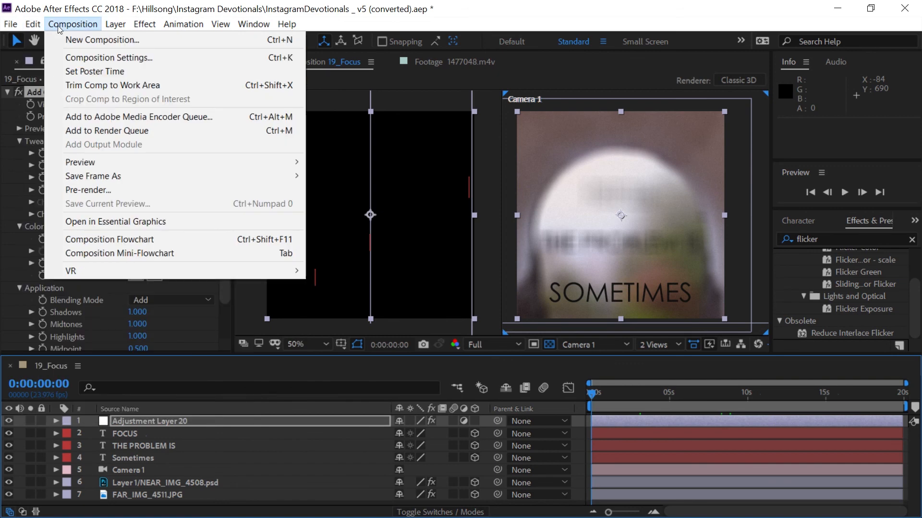
pyautogui.click(58, 24)
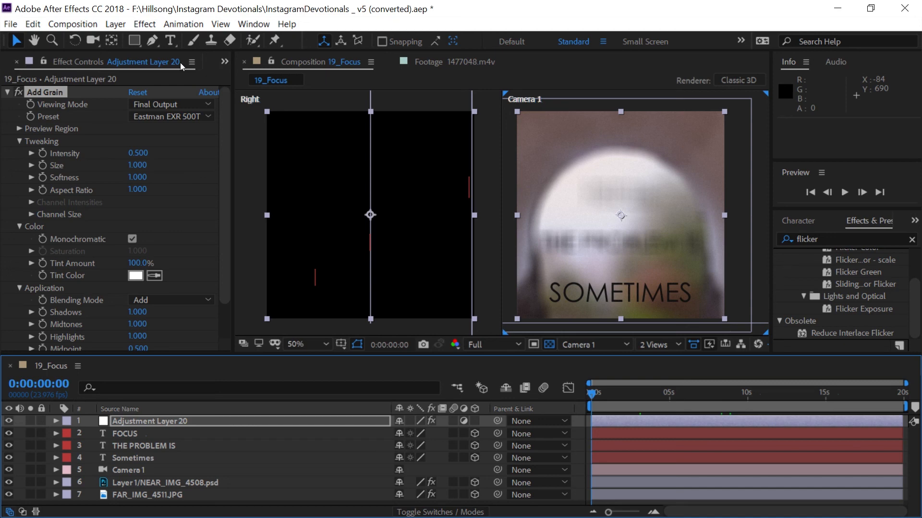
pyautogui.click(216, 62)
pyautogui.click(233, 78)
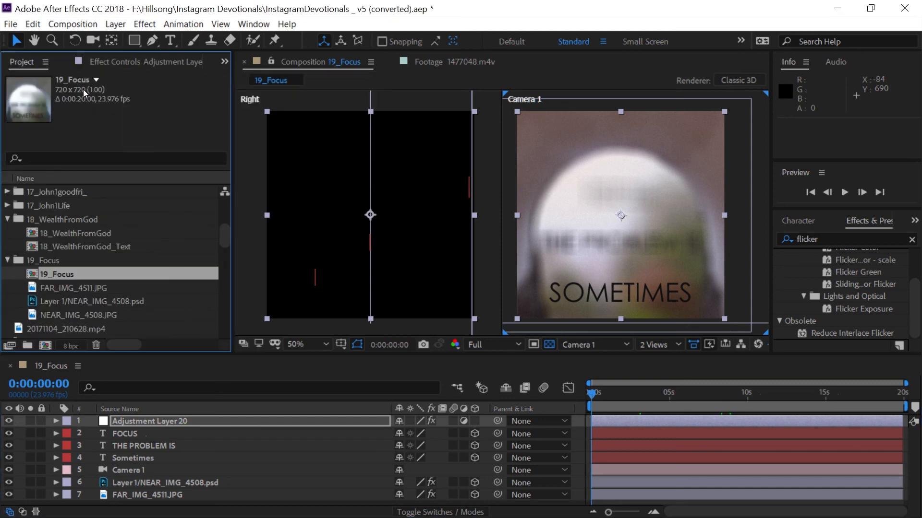
pyautogui.click(94, 25)
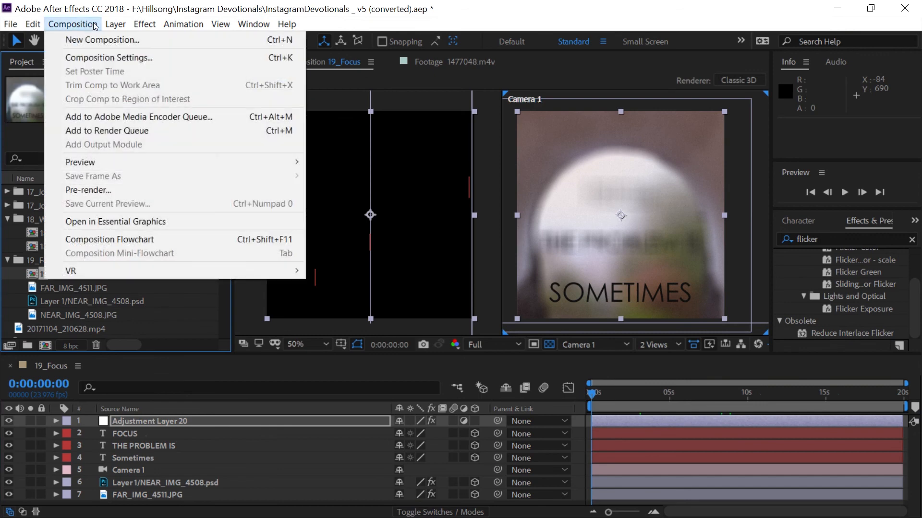
pyautogui.click(141, 114)
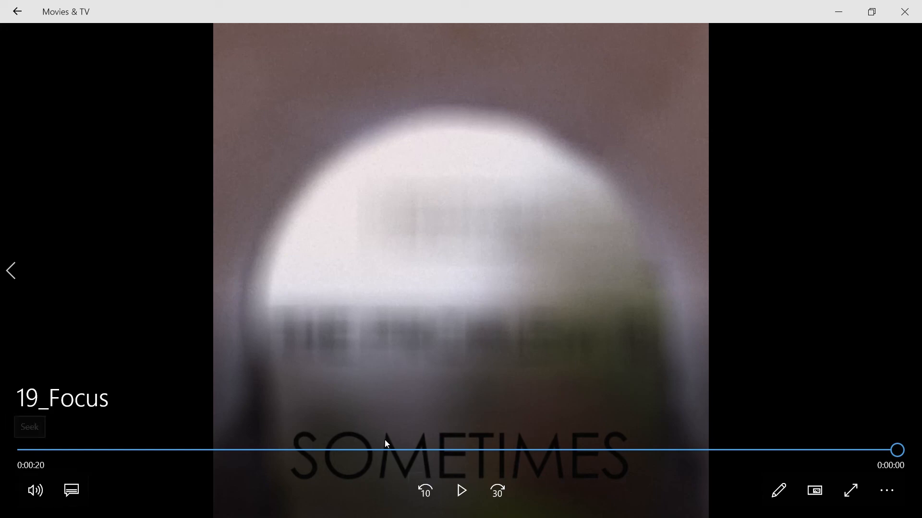
# - Play the rendered 19_Focus video from the start in Movies & TV, close it, and switch back to After Effects
pyautogui.moveTo(889, 452); pyautogui.dragTo(24, 450)
pyautogui.click(462, 490)
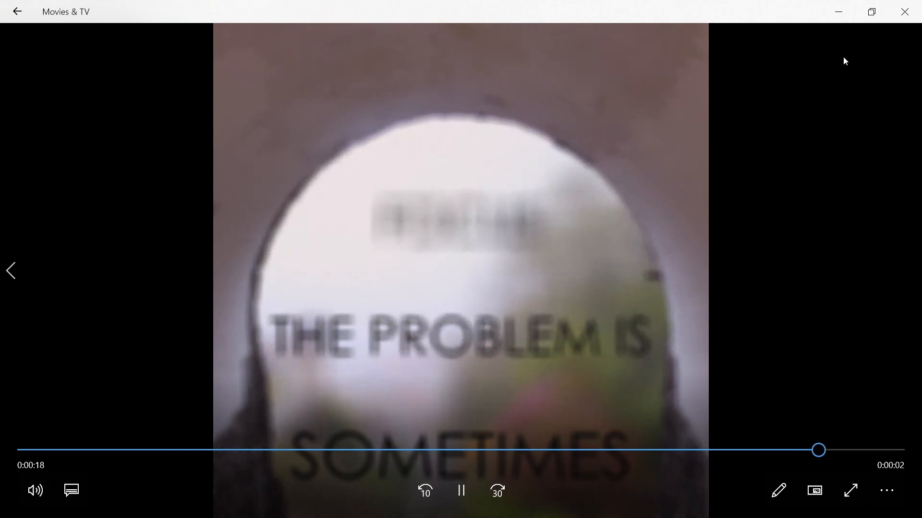
pyautogui.click(901, 9)
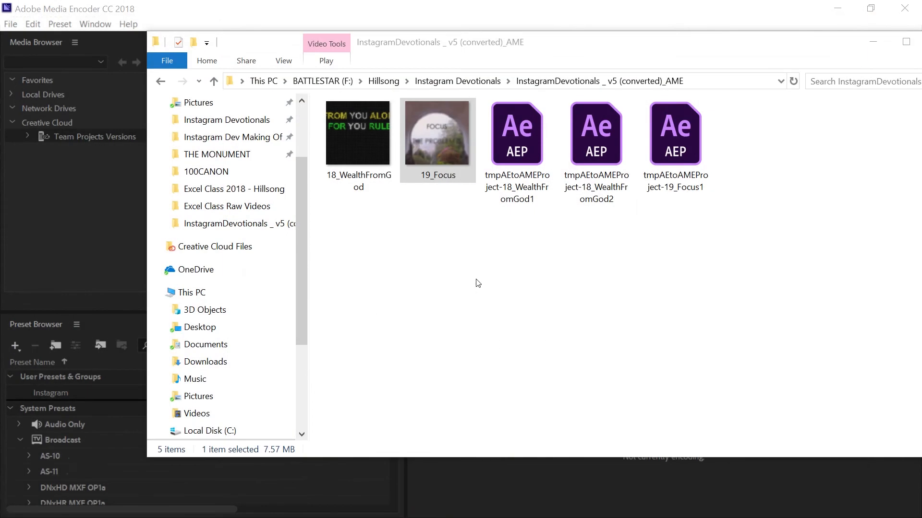
pyautogui.click(73, 2)
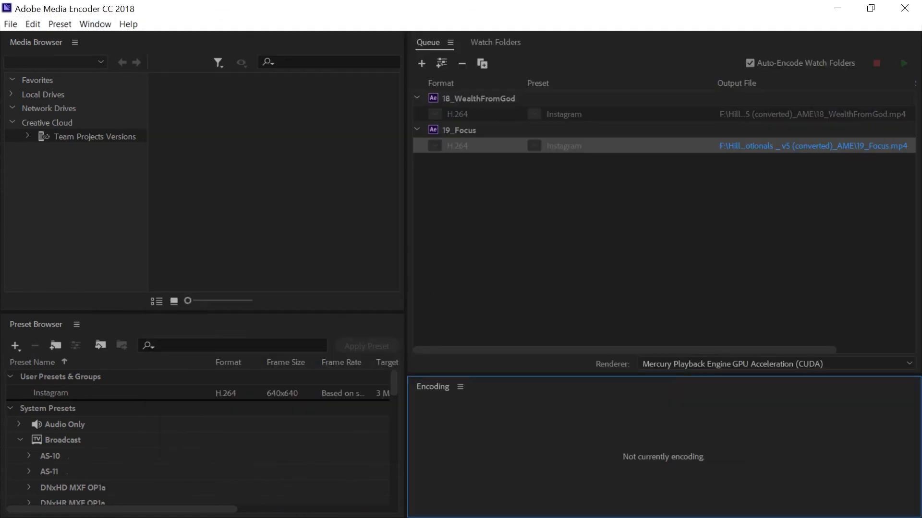
pyautogui.hotkey('alt', 'Tab')
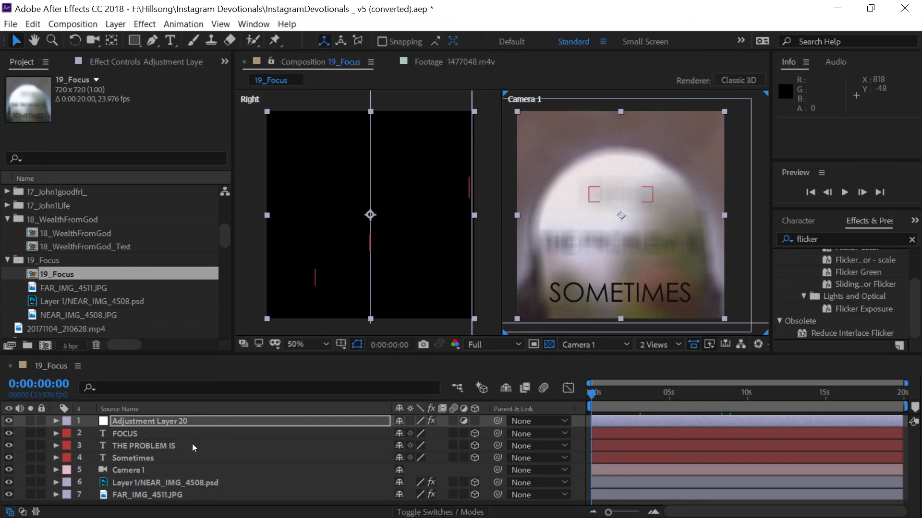
# - Expand the Camera 1 layer to reveal its Focus Distance and Aperture keyframes
pyautogui.click(56, 470)
pyautogui.scroll(-8, 206, 472)
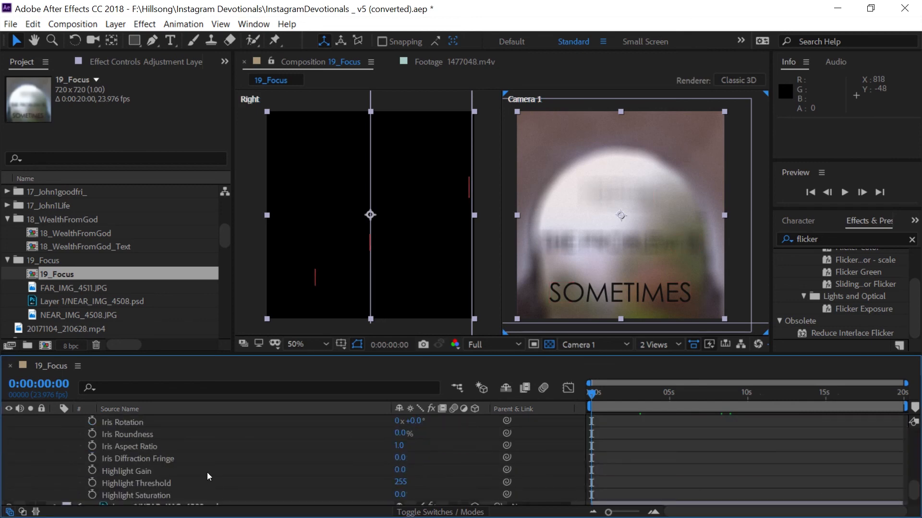
pyautogui.scroll(6, 206, 472)
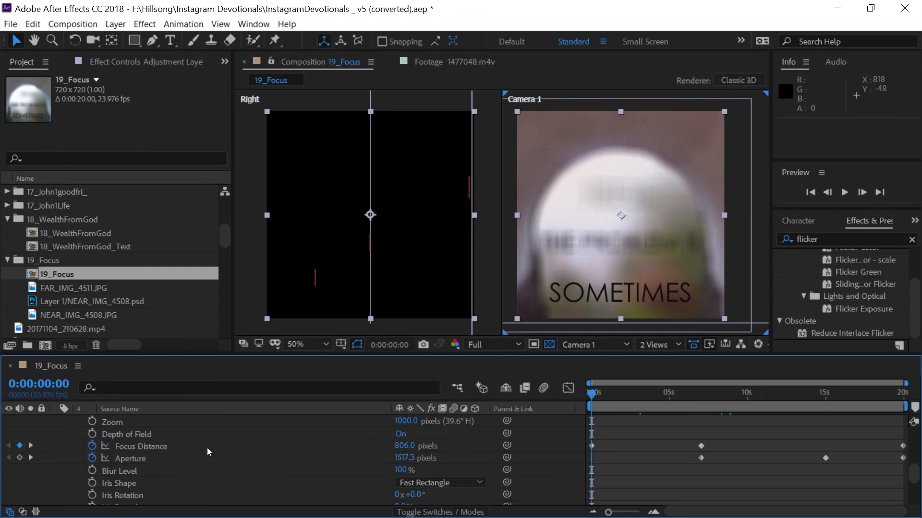
pyautogui.click(203, 448)
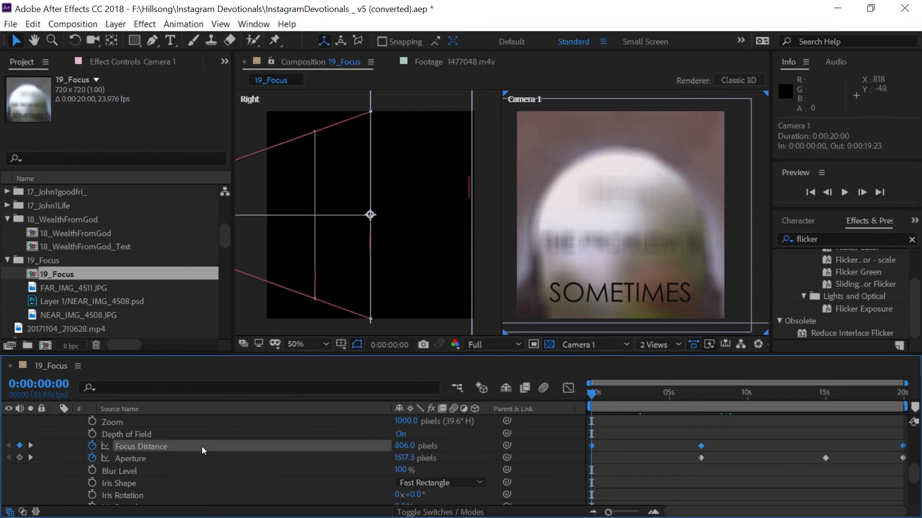
pyautogui.click(590, 445)
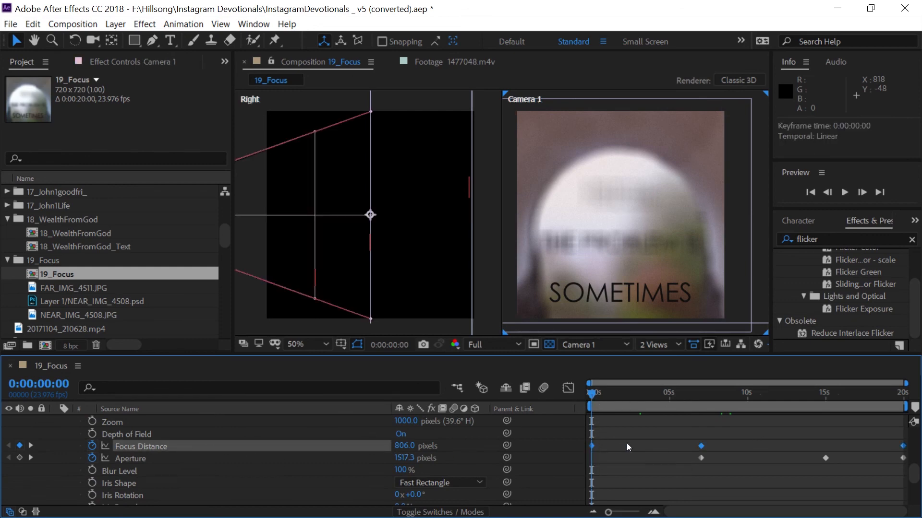
pyautogui.hotkey('ctrl', 'c')
pyautogui.moveTo(597, 394); pyautogui.dragTo(603, 396)
pyautogui.hotkey('ctrl', 'v')
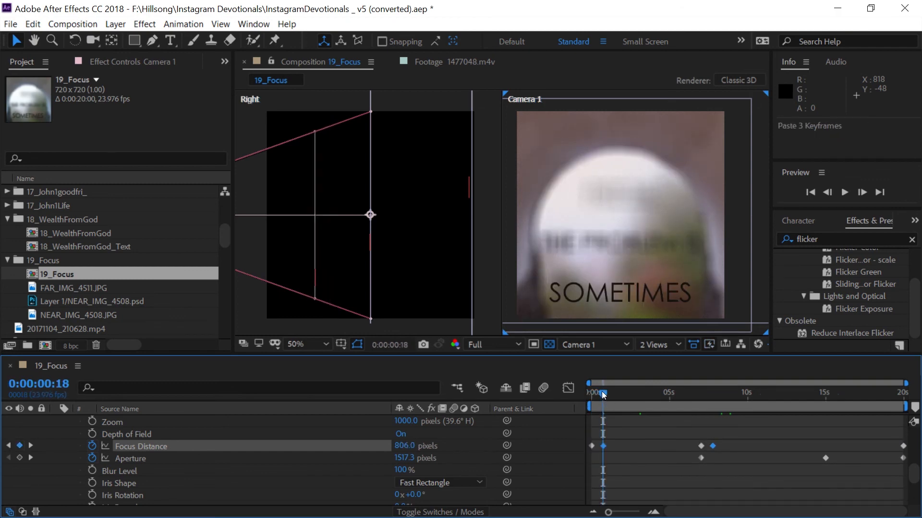
pyautogui.hotkey('ctrl', 'z')
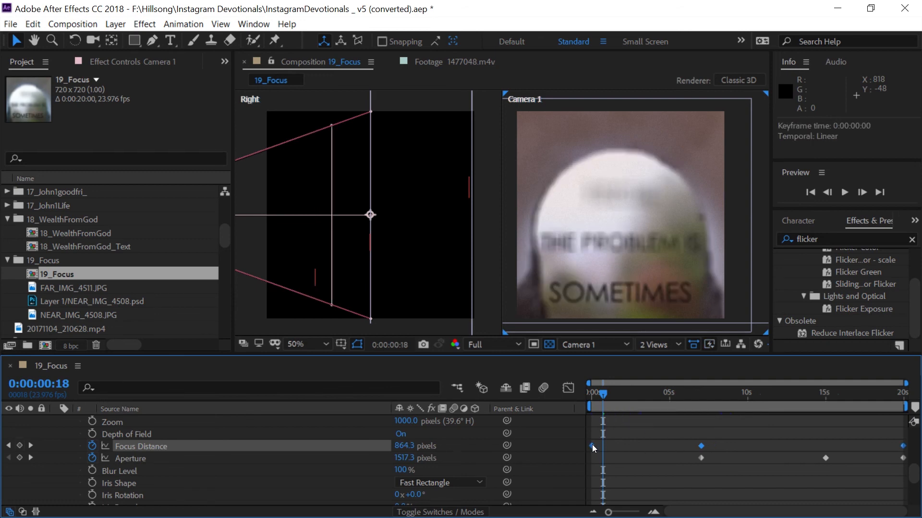
pyautogui.click(614, 445)
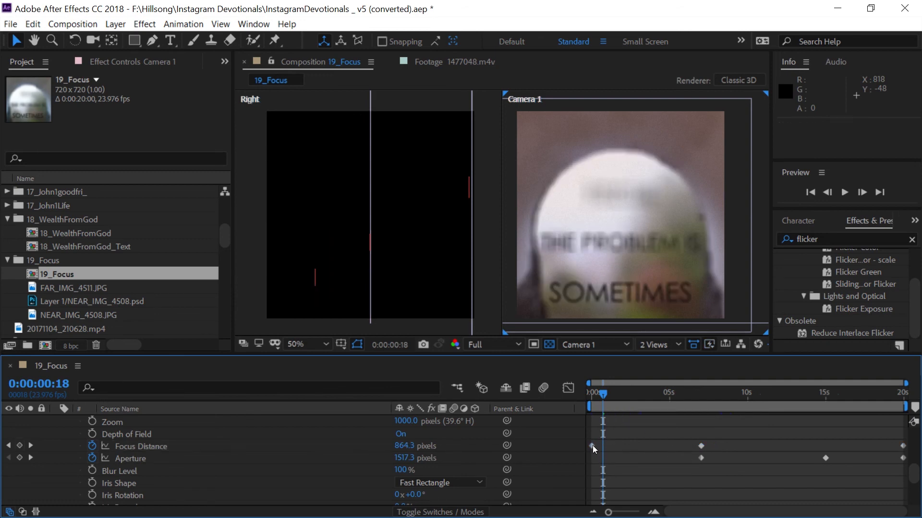
# - Copy only the first Focus Distance keyframe of Camera 1 and paste it at 0:00:00:18
pyautogui.click(593, 446)
pyautogui.hotkey('ctrl', 'c')
pyautogui.hotkey('ctrl', 'v')
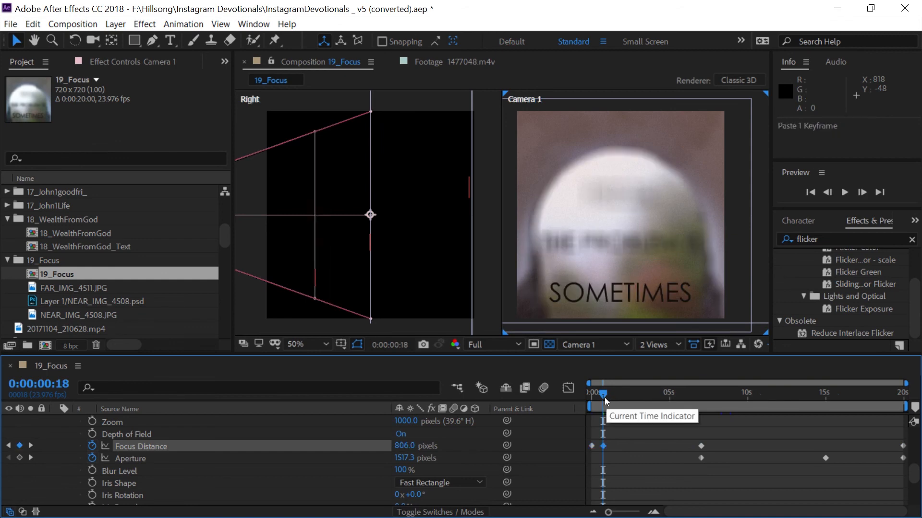
# - Add a Focus Distance keyframe at 0:00:03:08, where THE PROBLEM IS is sharp, and paste a copy of it shortly after
pyautogui.moveTo(604, 397); pyautogui.dragTo(643, 394)
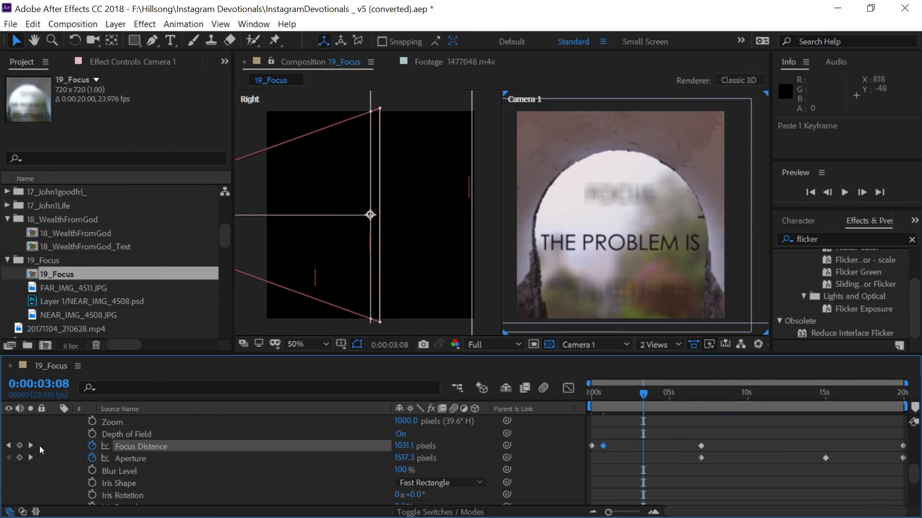
pyautogui.click(20, 446)
pyautogui.moveTo(644, 393); pyautogui.dragTo(692, 396)
pyautogui.click(643, 446)
pyautogui.hotkey('ctrl', 'c')
pyautogui.hotkey('ctrl', 'v')
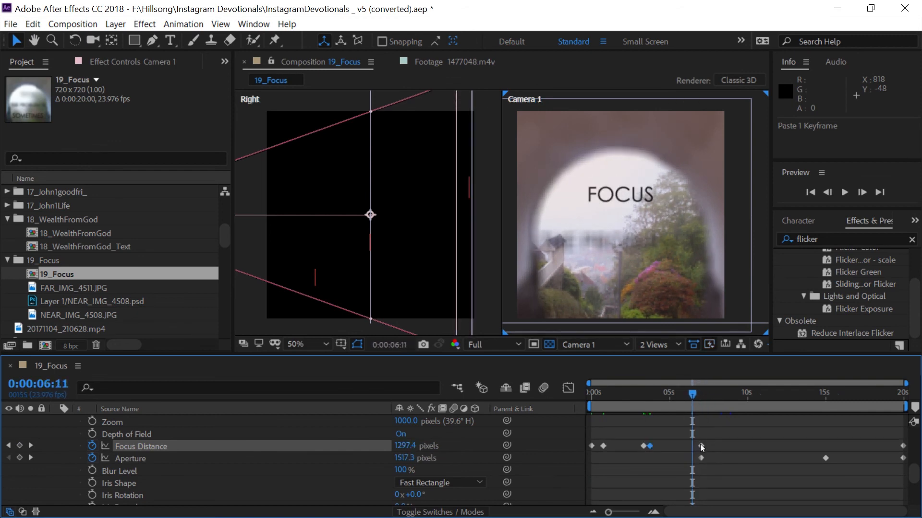
# - Paste a copy of the Focus Distance keyframe that focuses on FOCUS at 0:00:06:12
pyautogui.click(700, 445)
pyautogui.click(693, 393)
pyautogui.hotkey('ctrl', 'v')
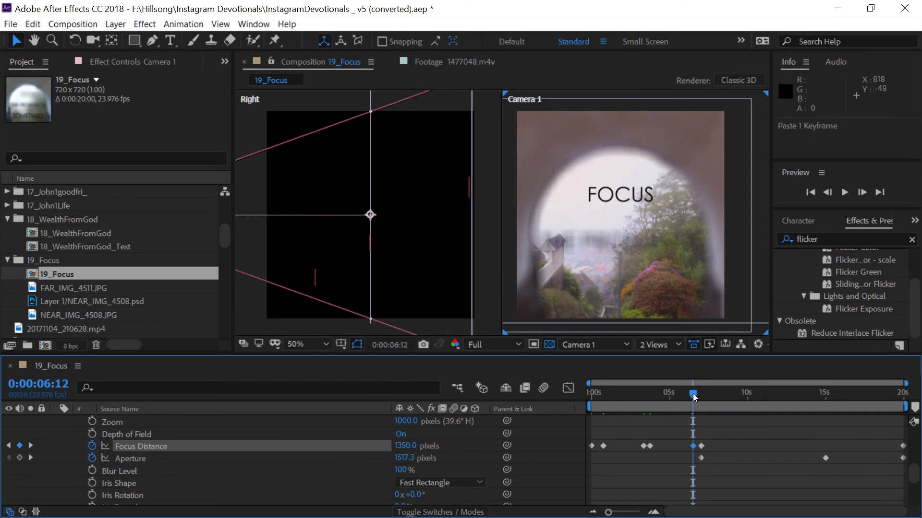
# - Shift the Focus Distance keyframe at 0:00:03:08 to 0:00:03:01 and the one at 0:00:06:12 to 0:00:06:05, and return to the timeline start
pyautogui.moveTo(693, 394); pyautogui.dragTo(603, 400)
pyautogui.click(643, 445)
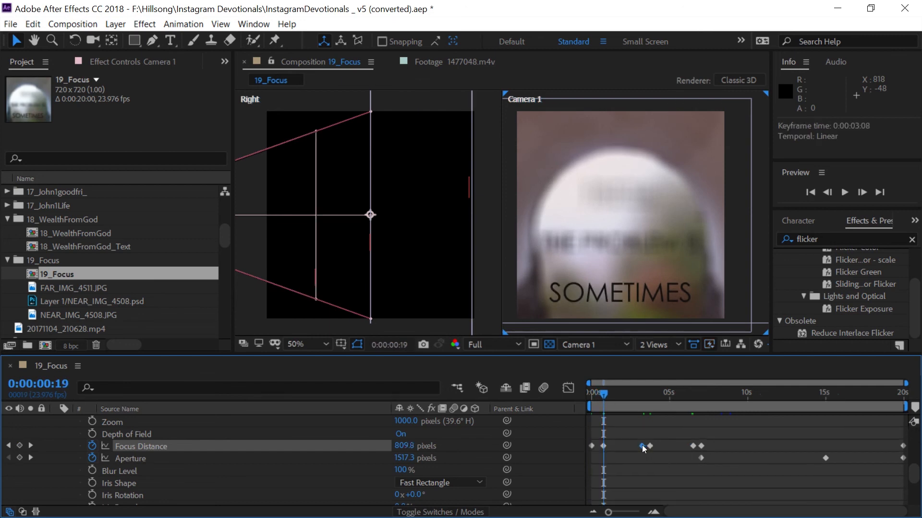
pyautogui.moveTo(641, 445); pyautogui.dragTo(637, 445)
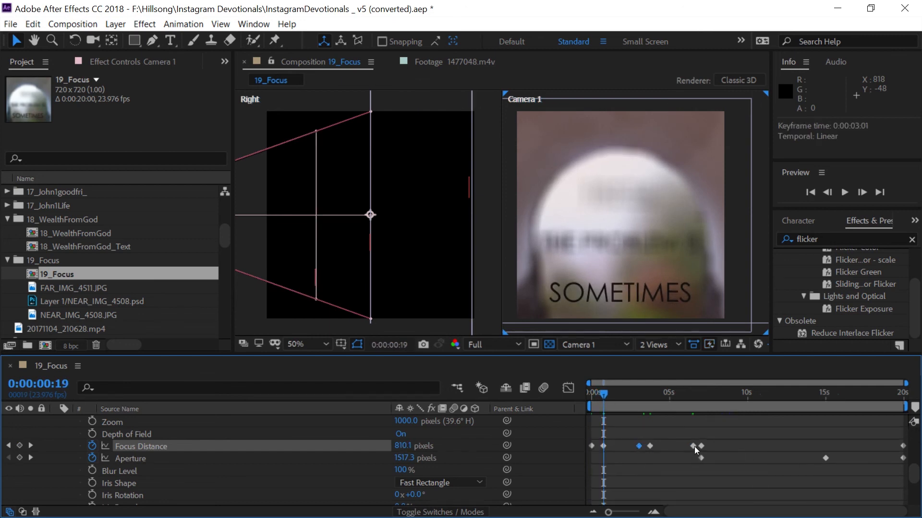
pyautogui.moveTo(693, 446); pyautogui.dragTo(688, 446)
pyautogui.moveTo(603, 395); pyautogui.dragTo(548, 370)
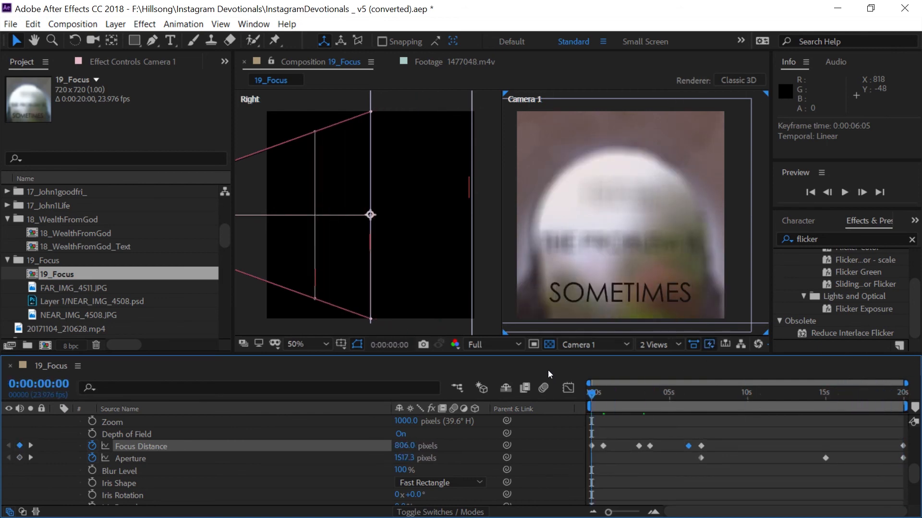